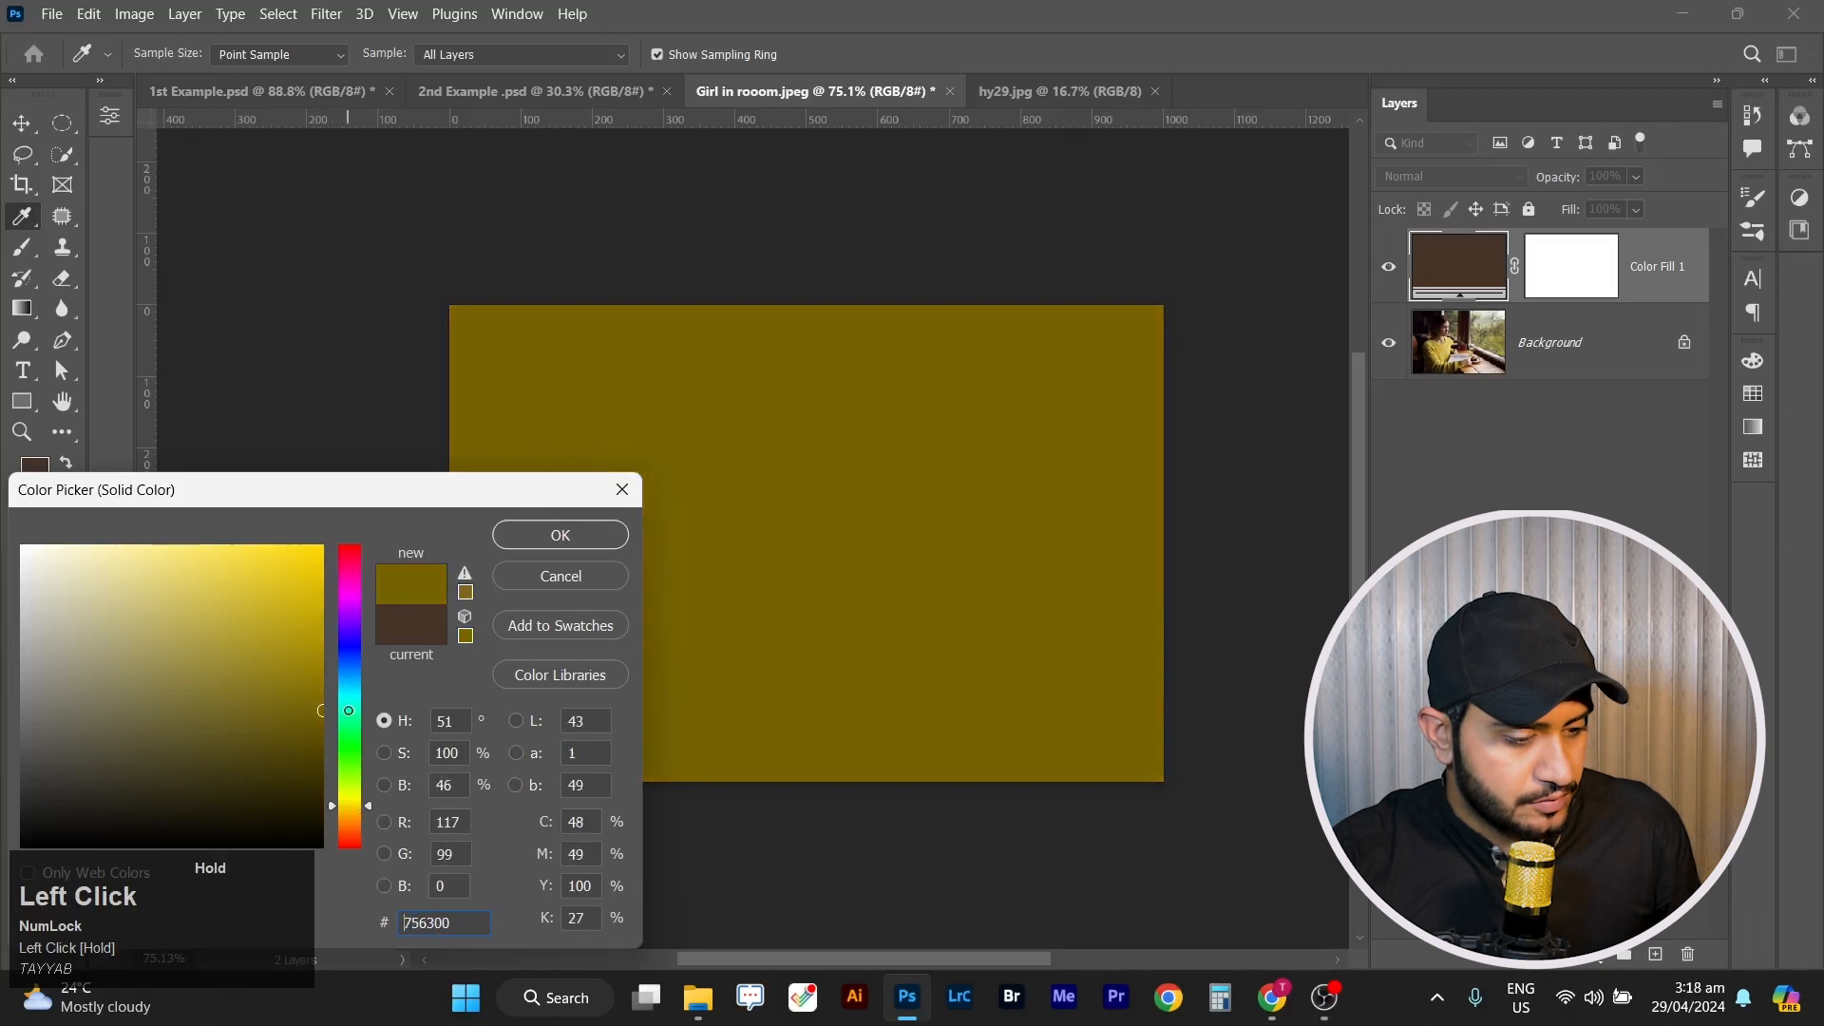
Set the solid color fill layer to a dark orange.
click(350, 811)
drag(350, 811, 349, 816)
drag(320, 656, 329, 615)
click(517, 542)
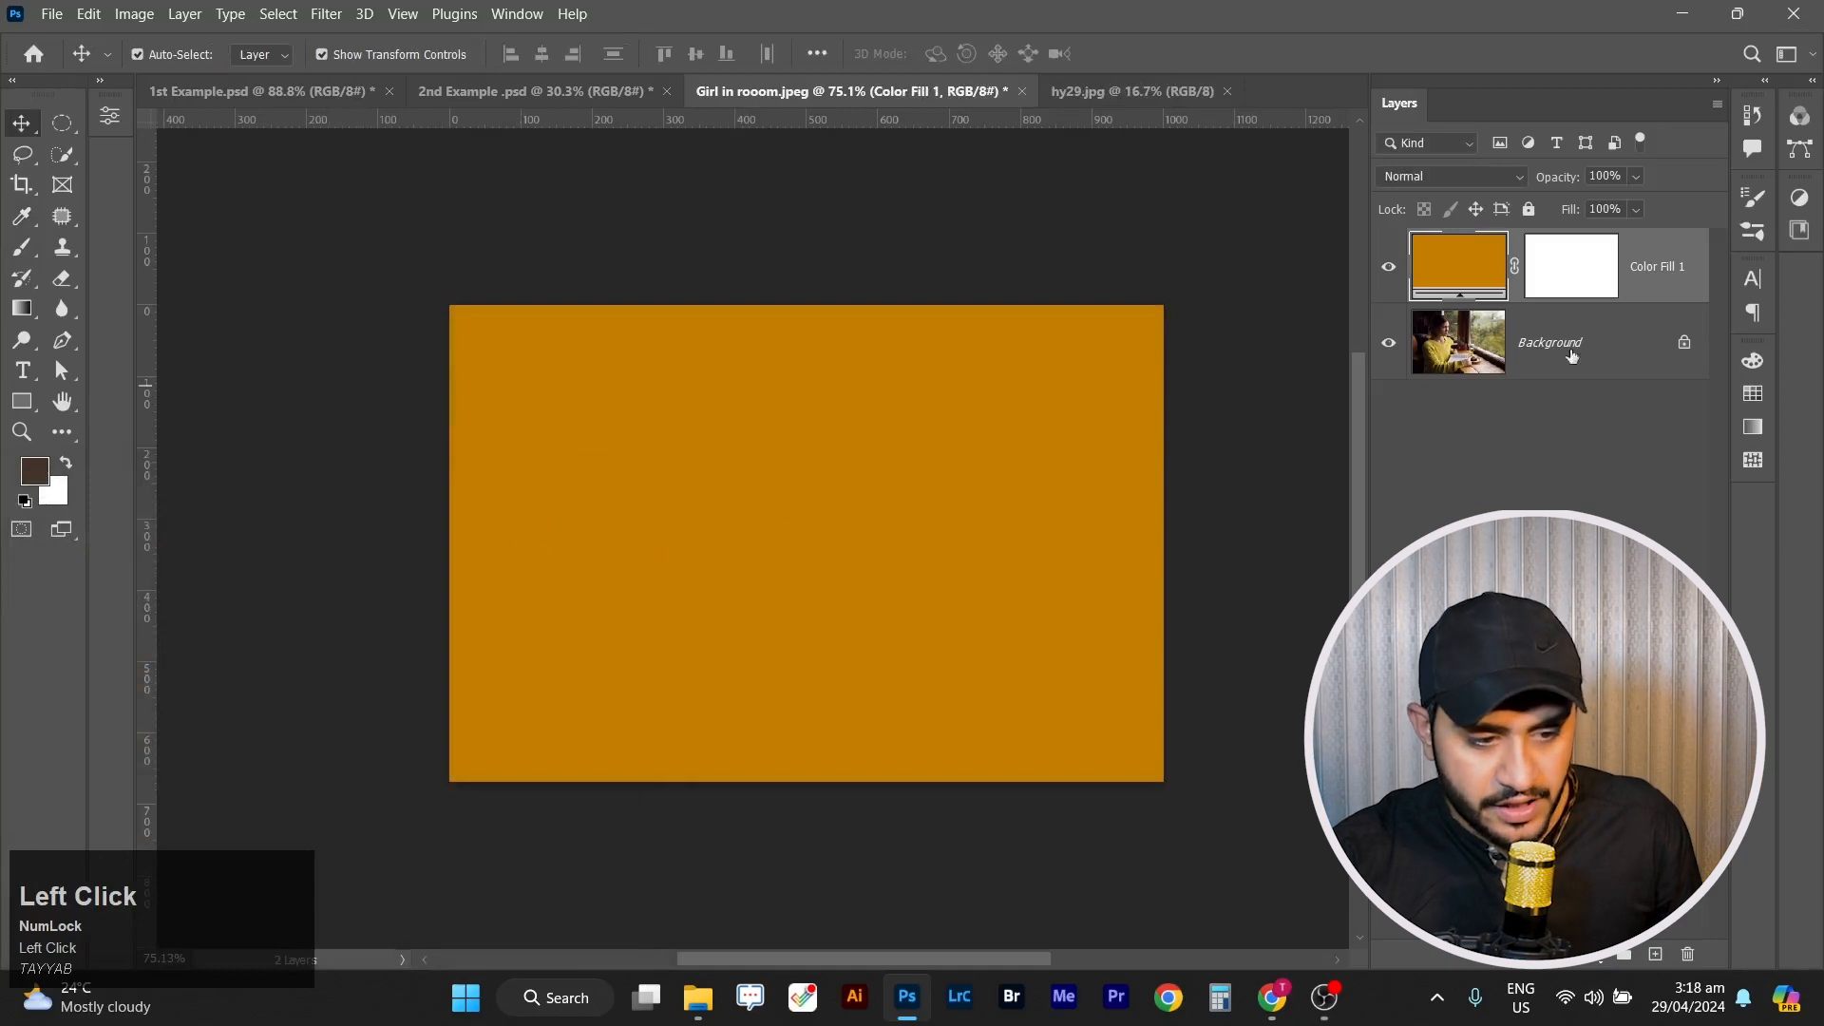
Change the orange color fill layer's blend mode to Hard Mix.
click(1520, 179)
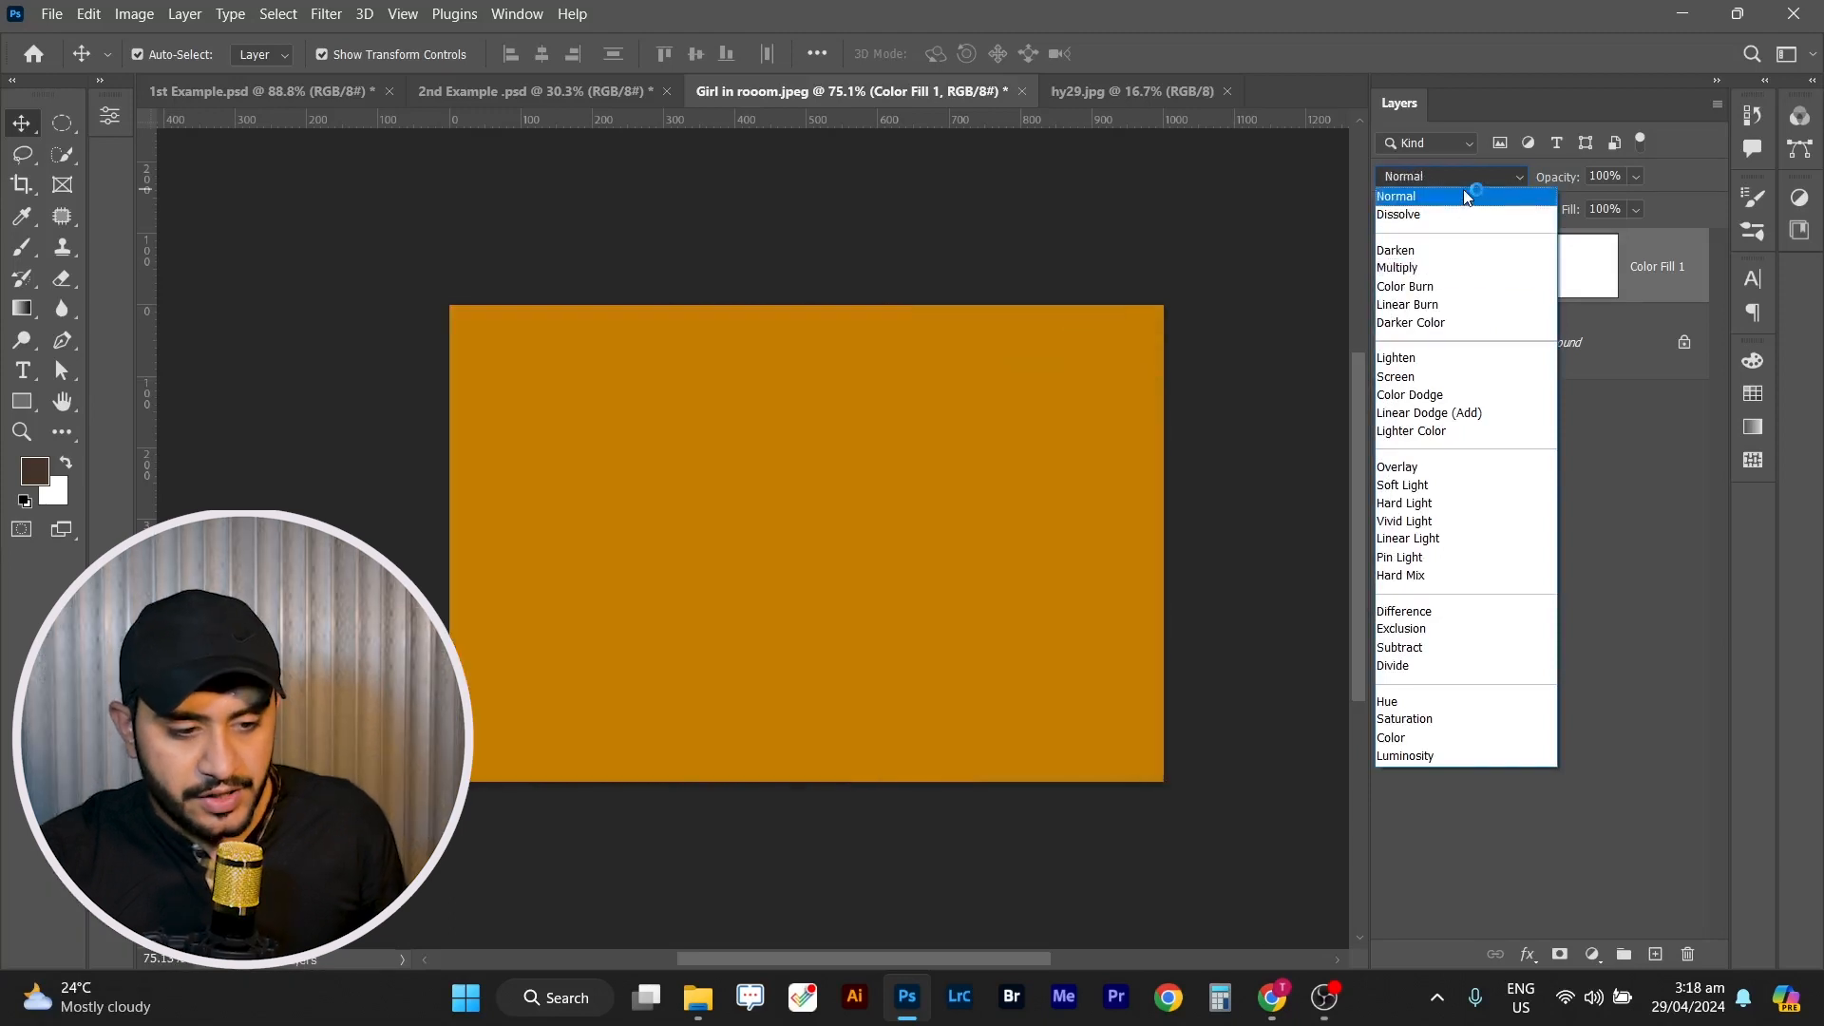
click(1466, 197)
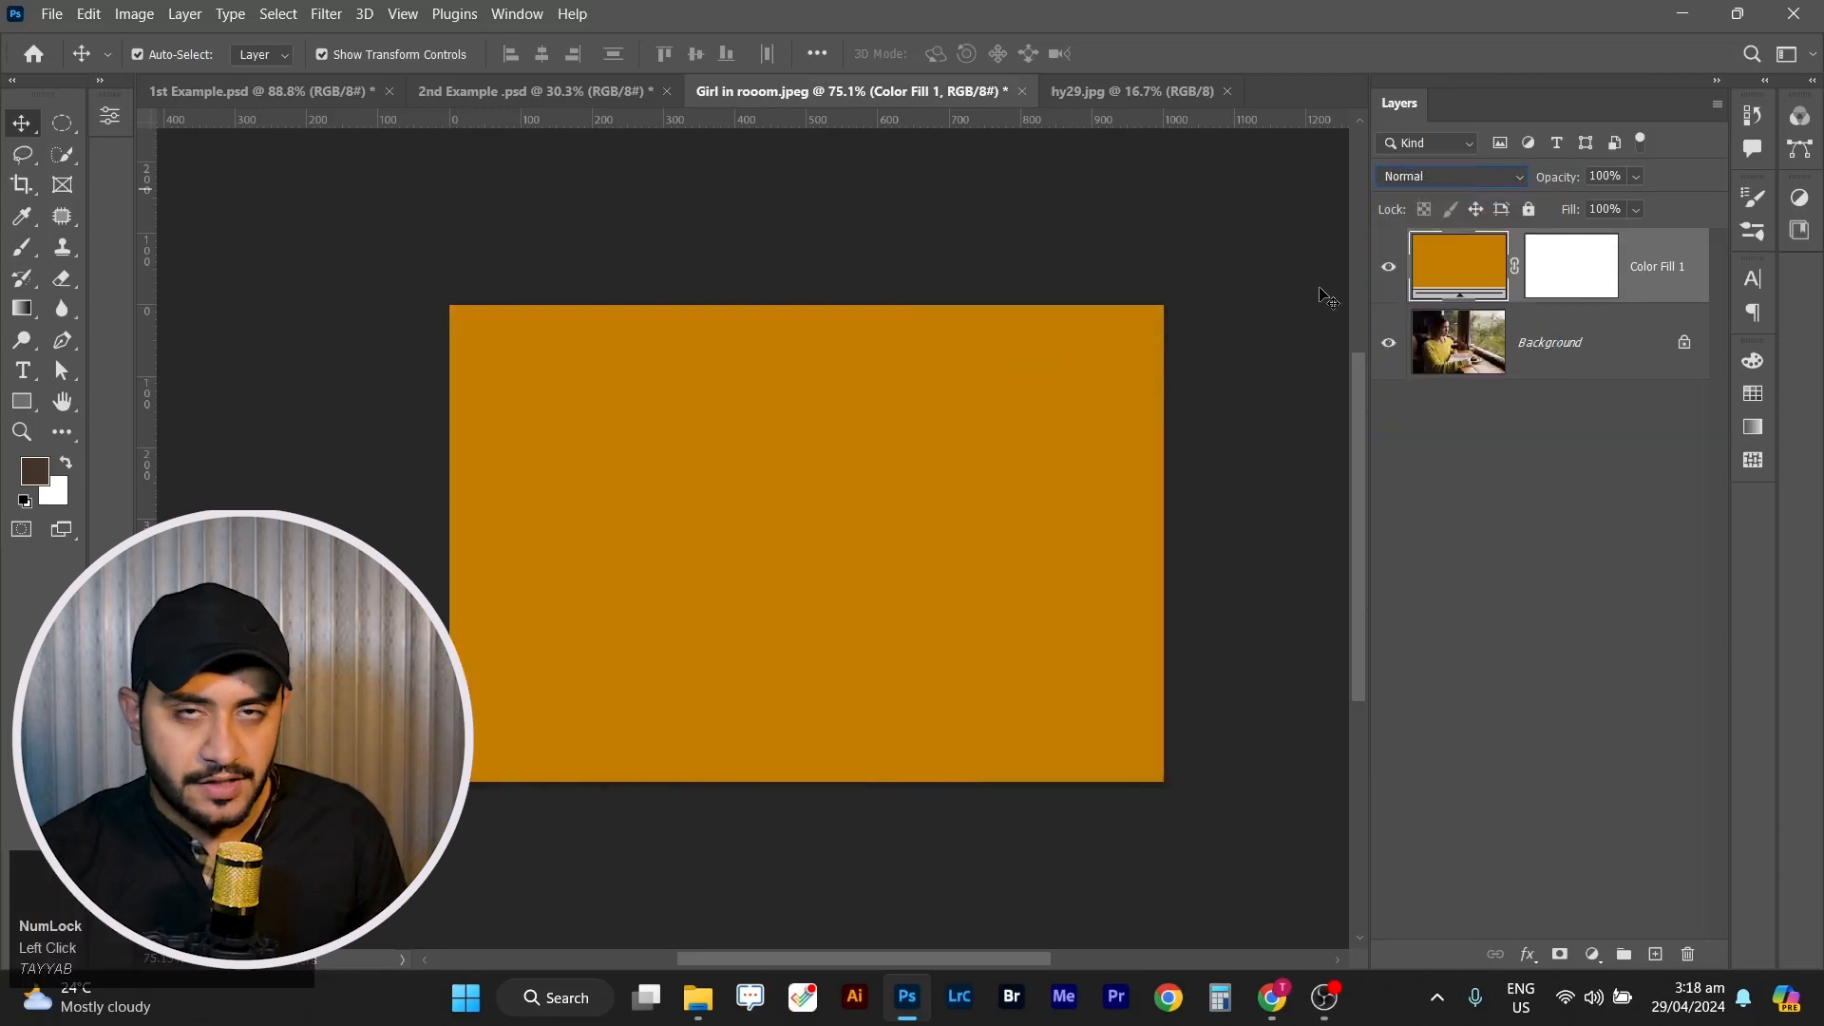
click(1512, 177)
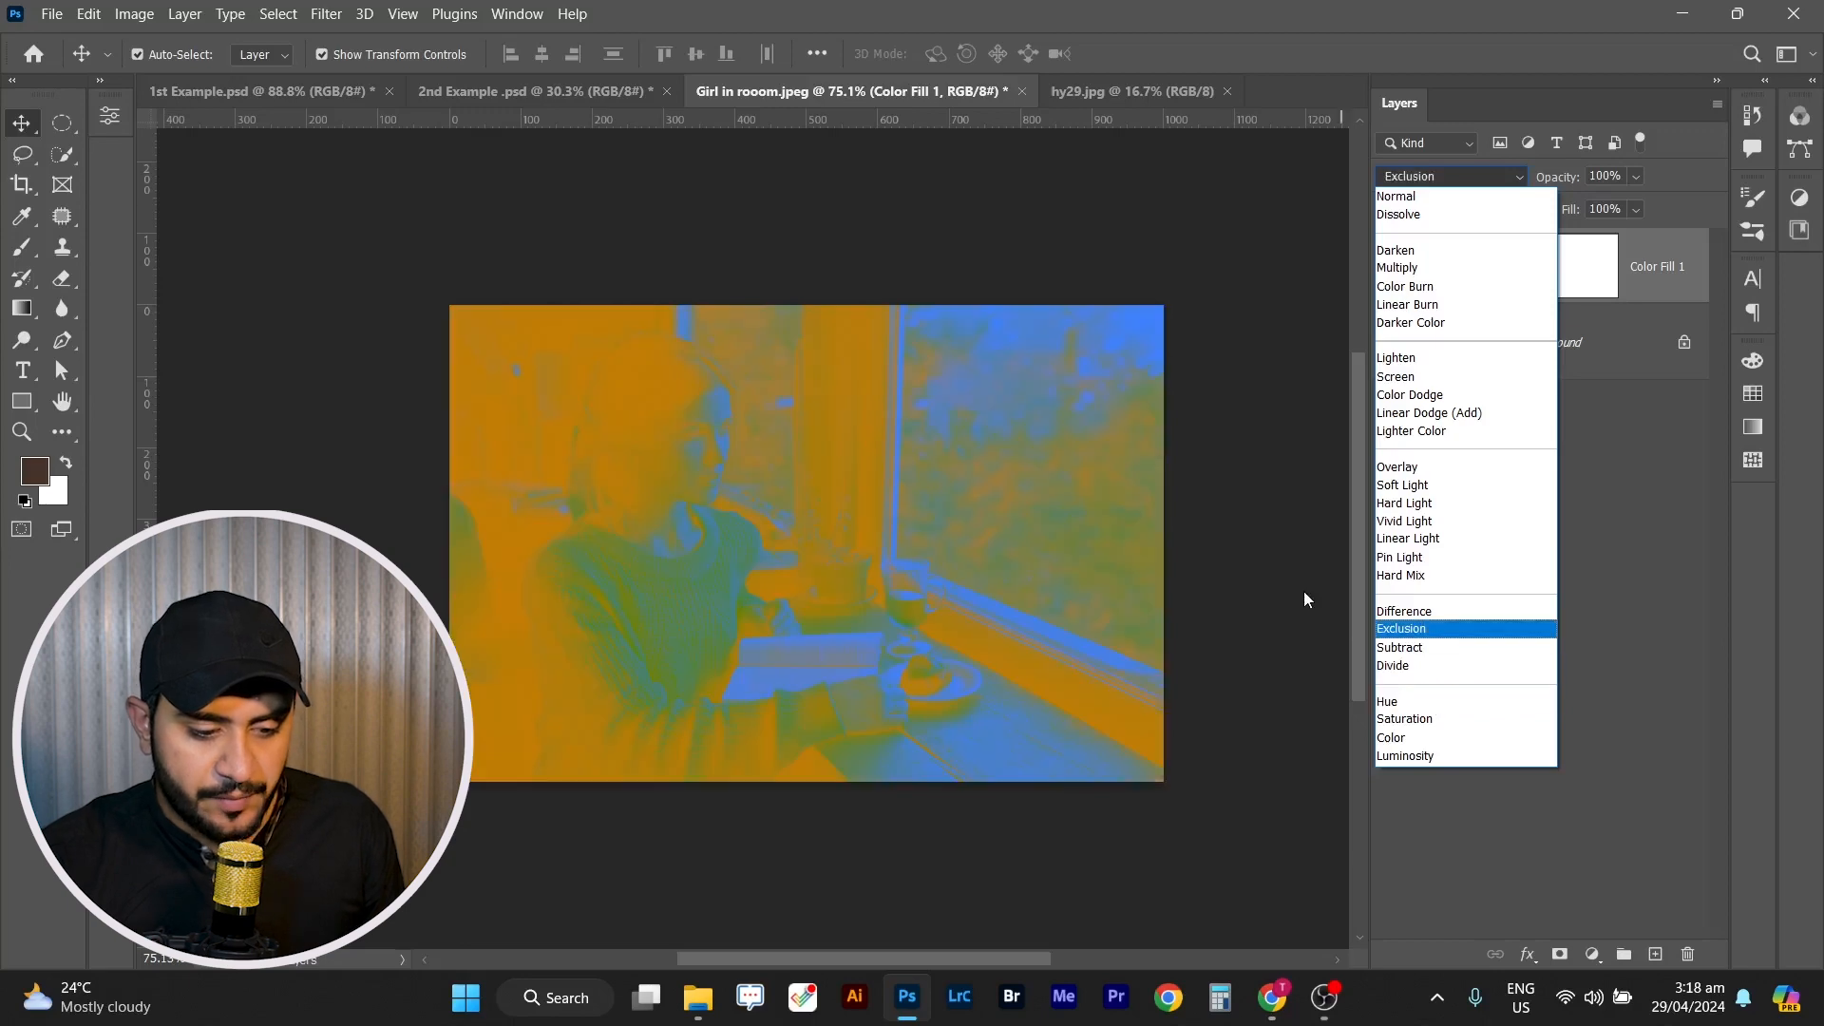
click(1398, 578)
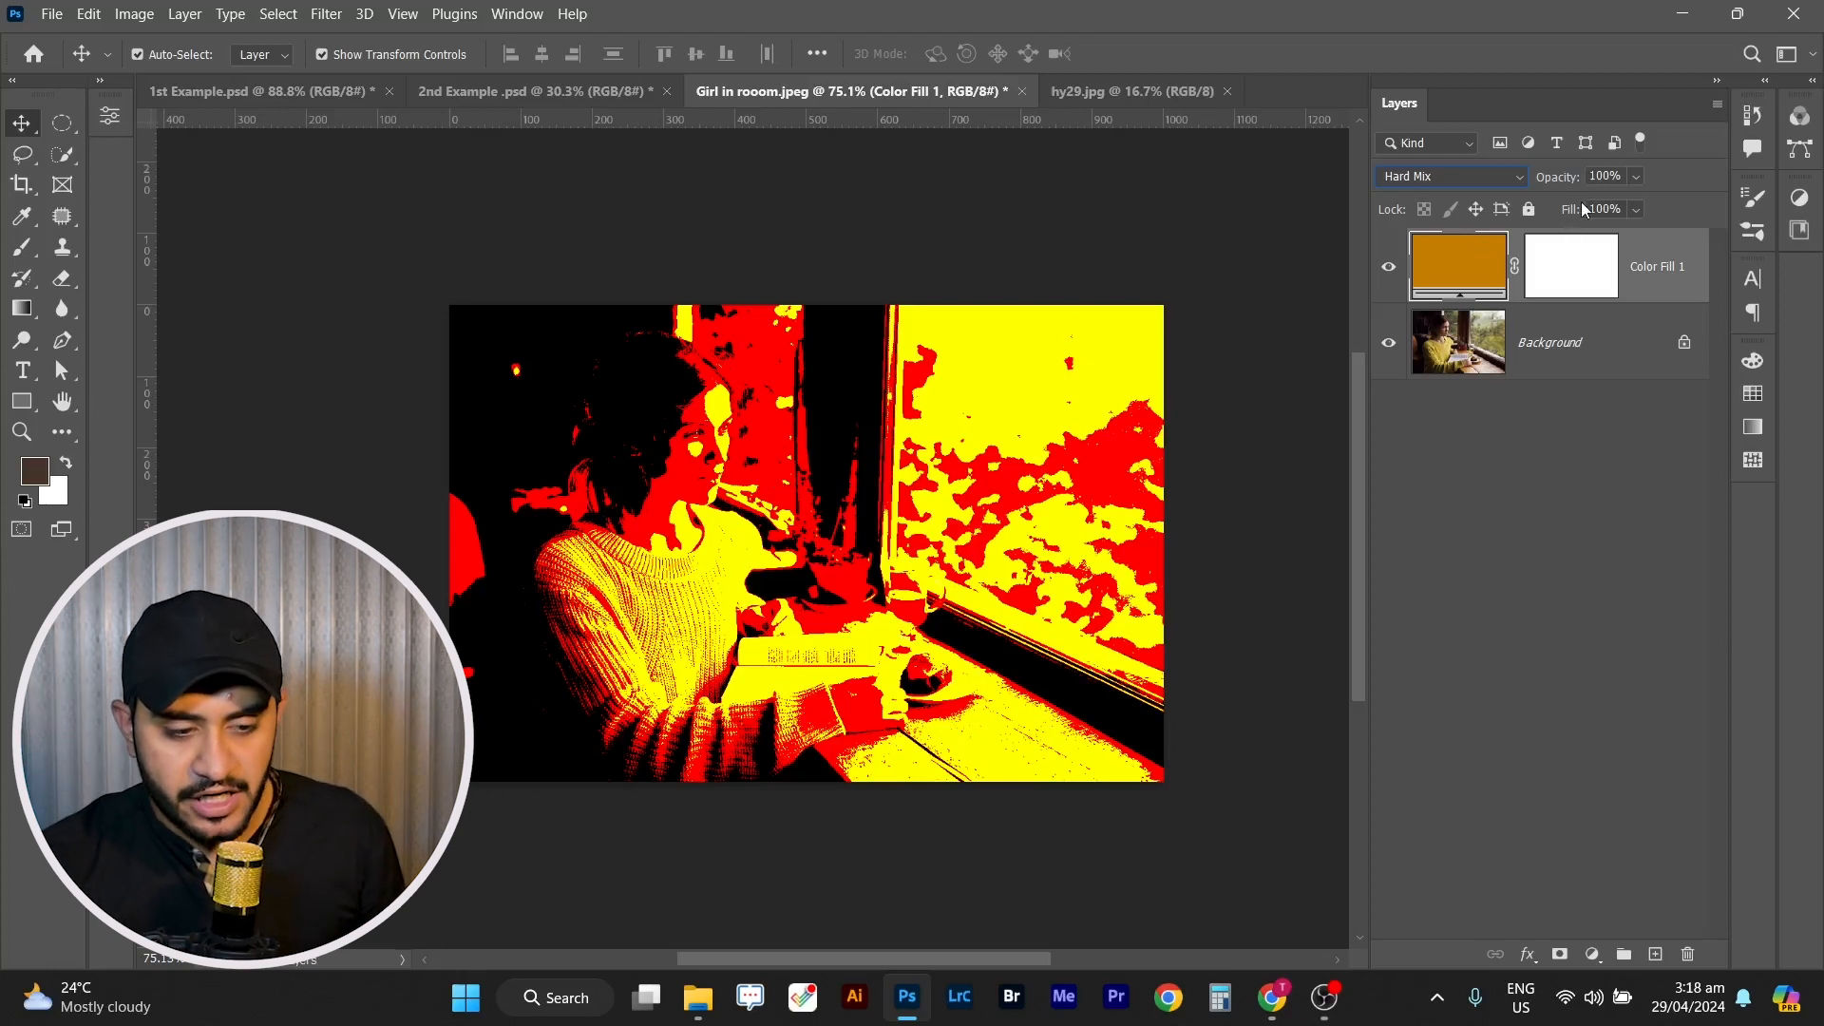
Try a lower fill and a 46% opacity on the color fill layer, restoring both to 100%.
drag(1570, 216, 1563, 216)
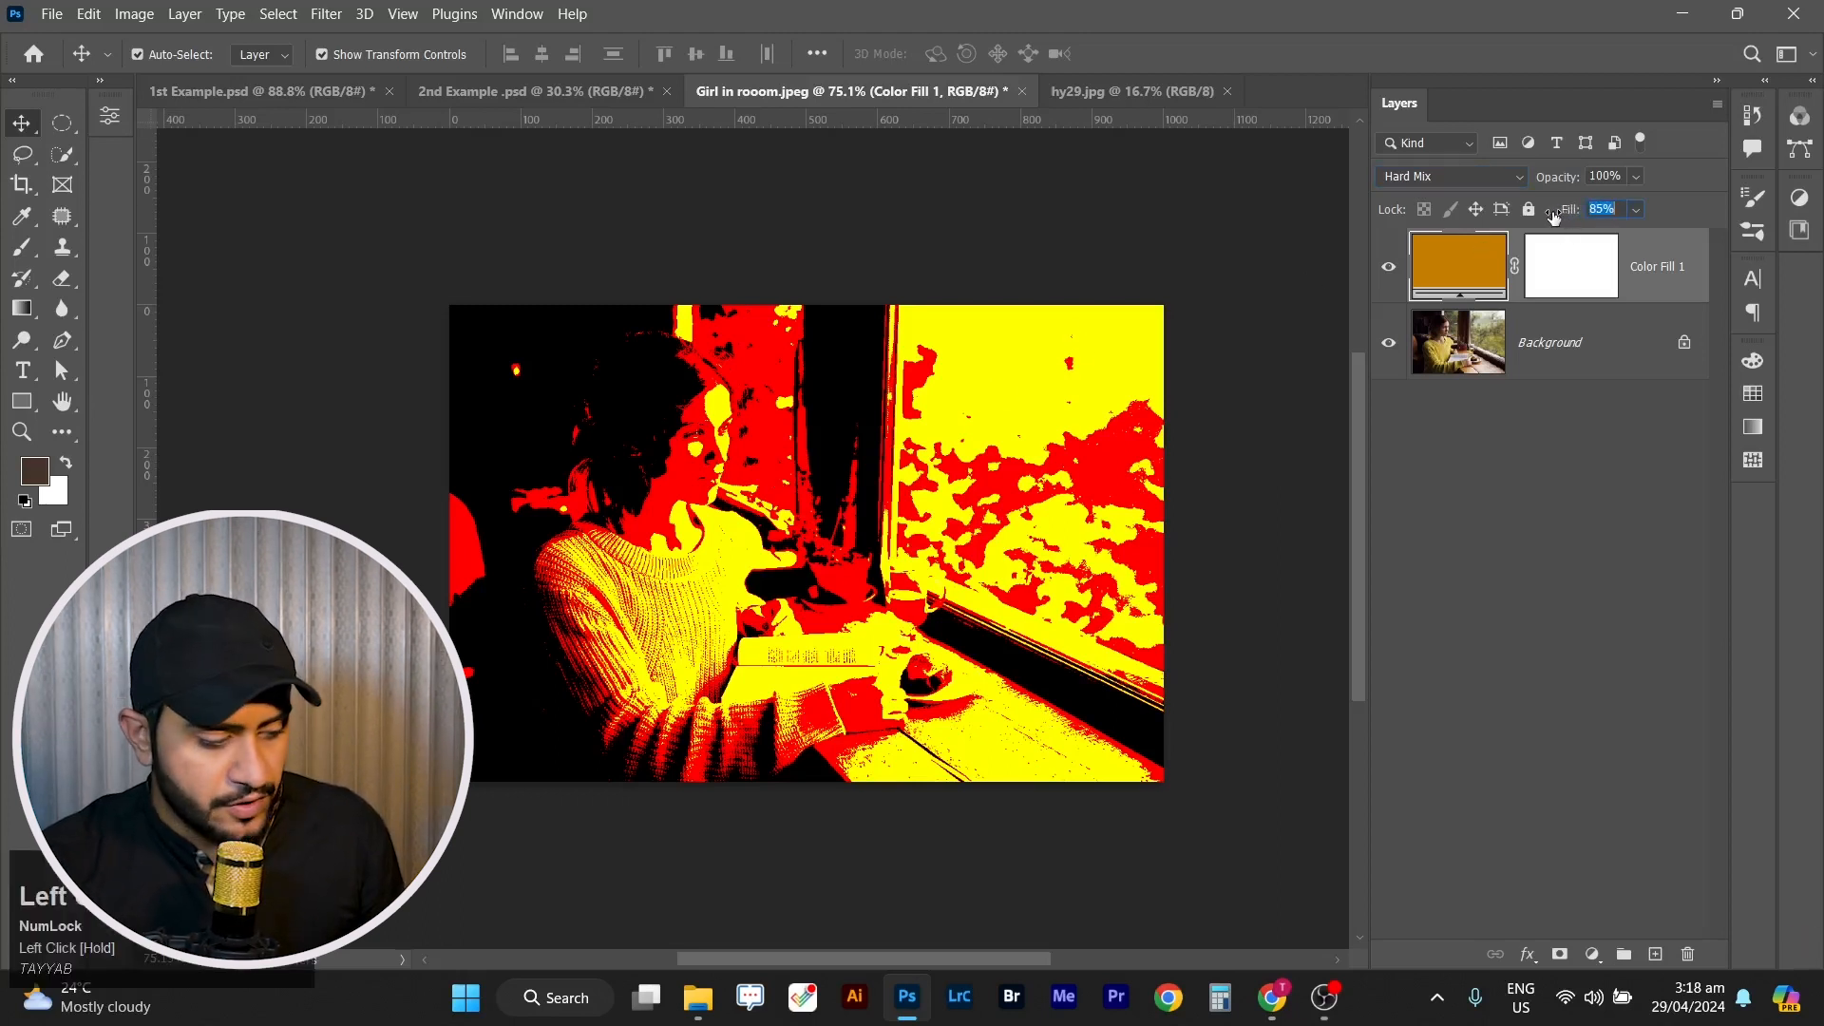
drag(1511, 217, 1656, 209)
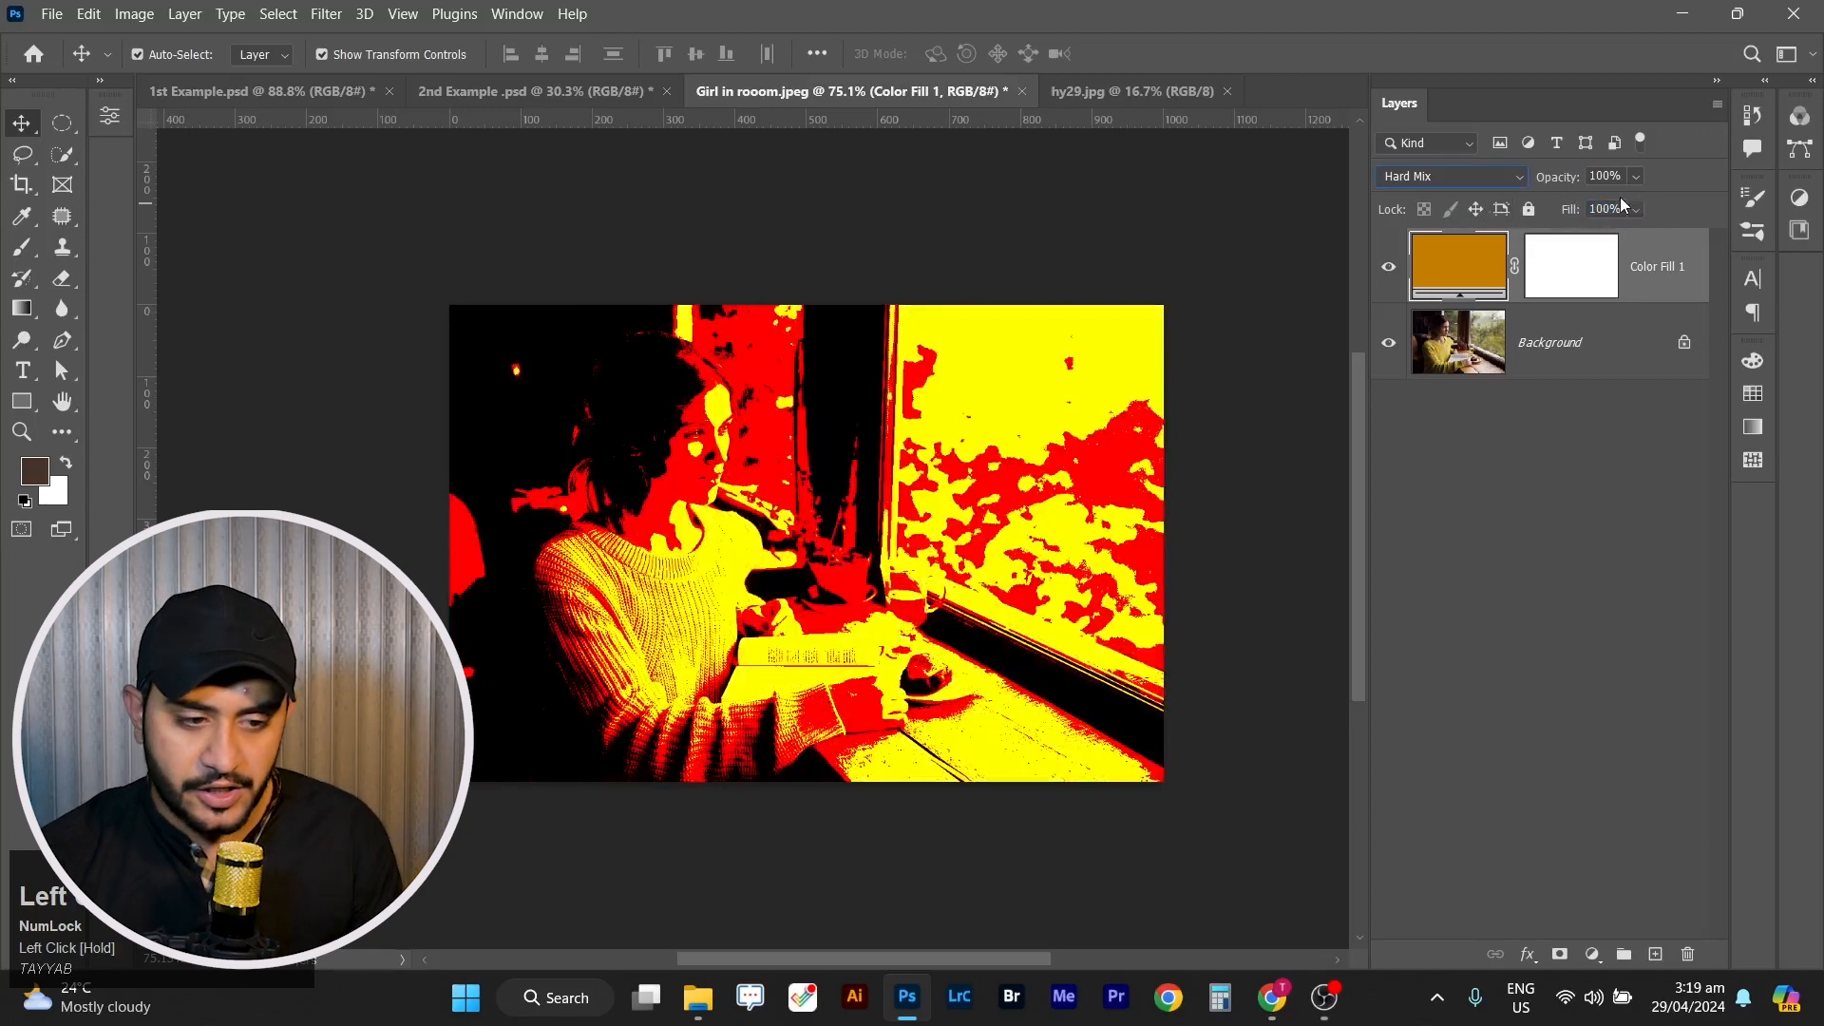
drag(1561, 181, 1496, 205)
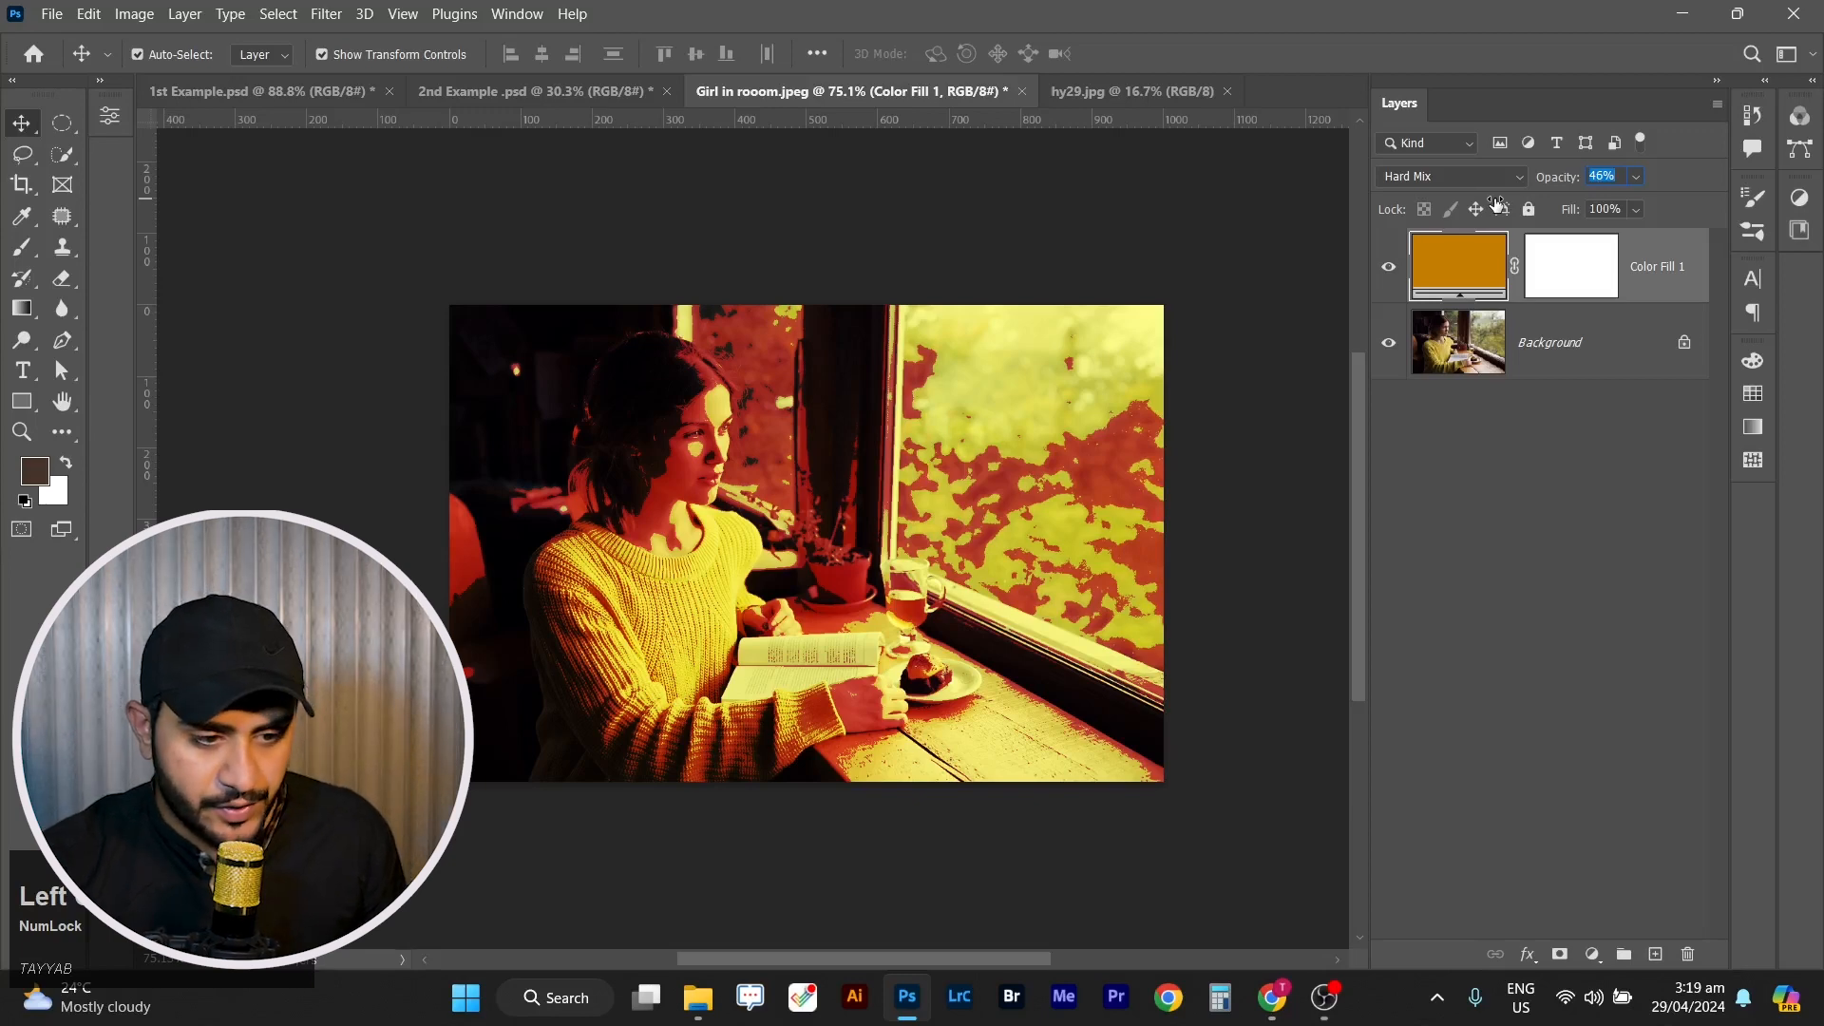
text(100)
key(Return)
Set the color fill layer's fill to 23%.
mouse_move(1570, 217)
mouse_down()
mouse_move(1544, 218)
mouse_move(1610, 216)
mouse_move(1591, 217)
mouse_up()
text(23)
key(Return)
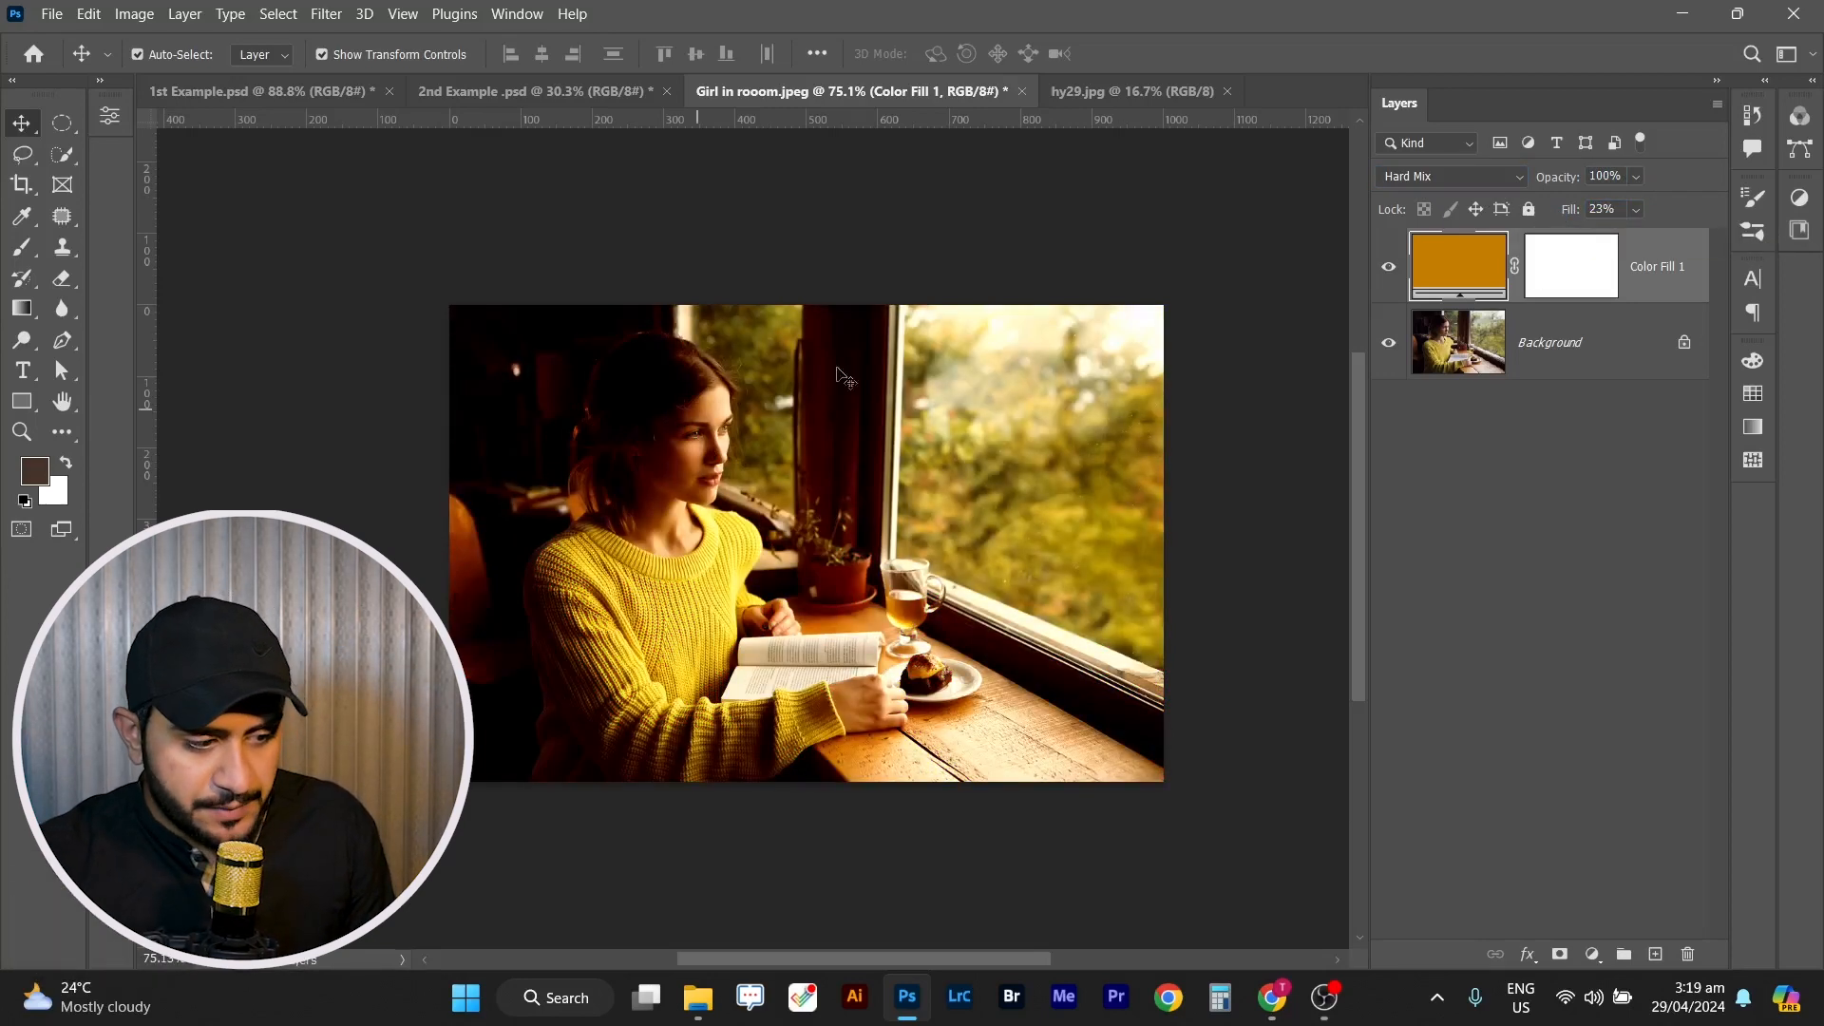
Examine the color grading on the photo, toggling the color fill layer off and on to compare before and after.
scroll(682, 464, up, 3)
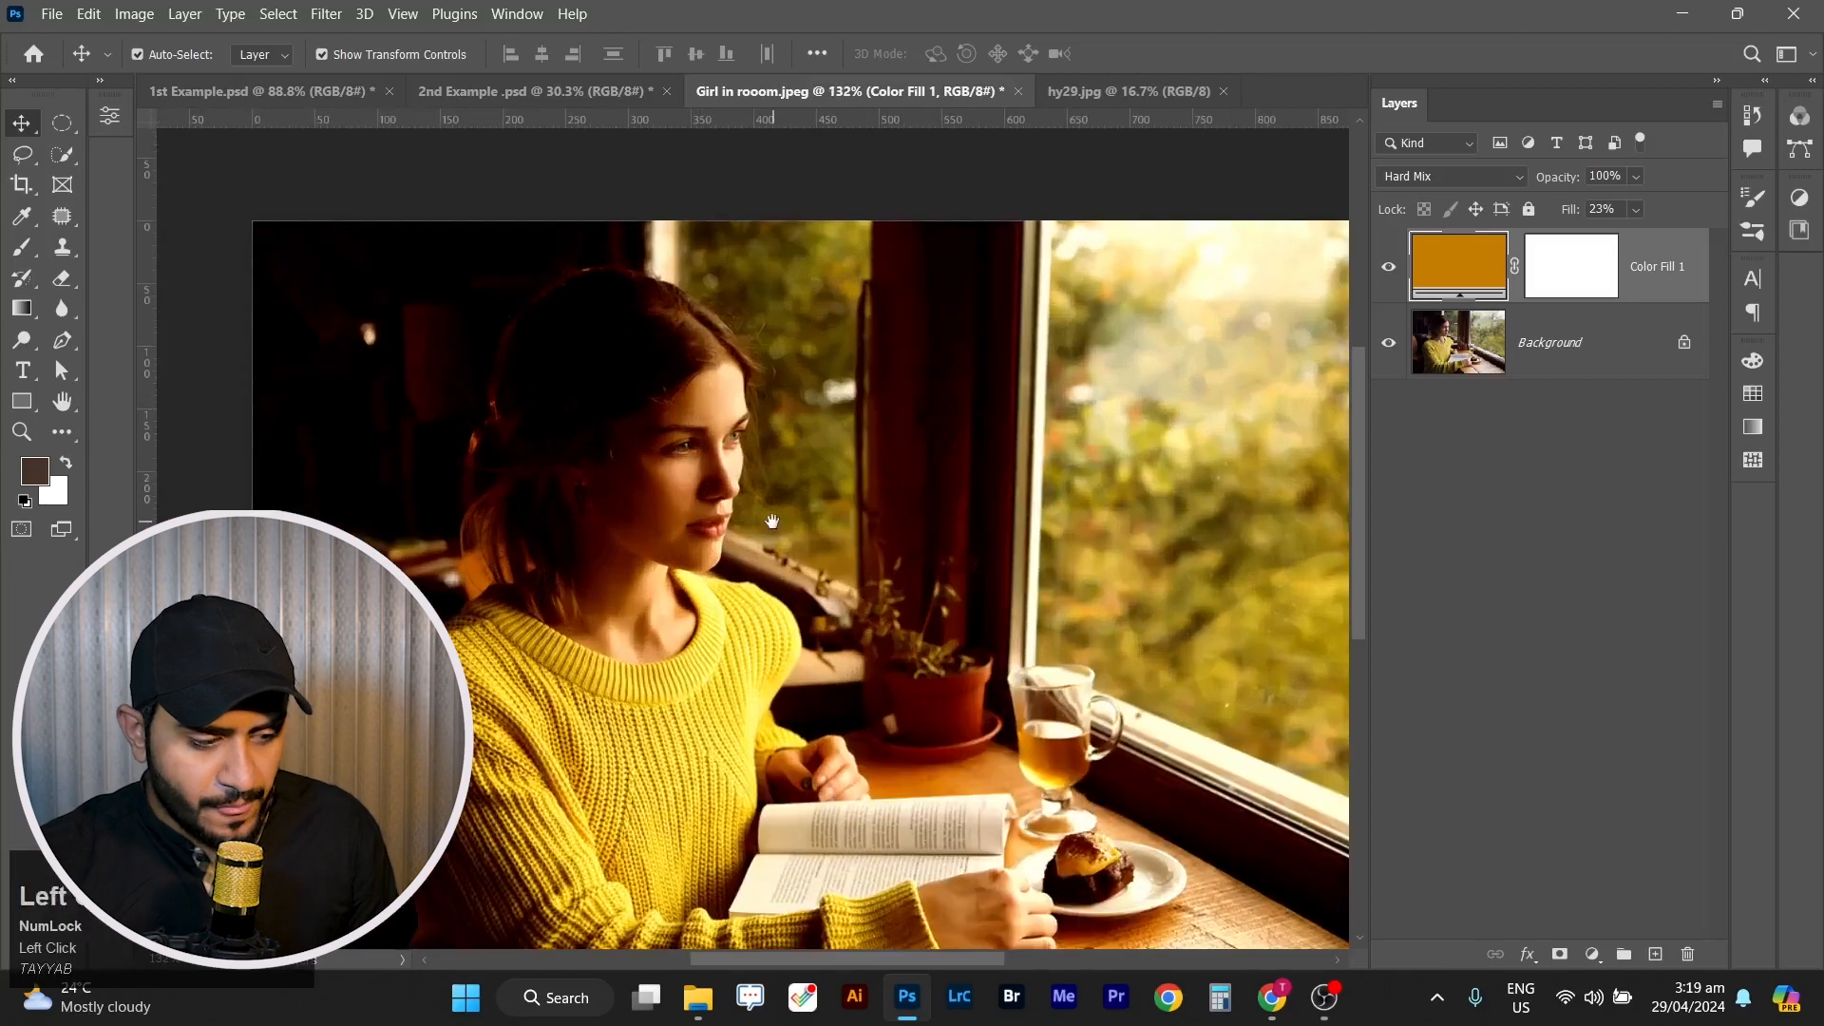
drag(771, 519, 742, 472)
scroll(743, 470, down, 3)
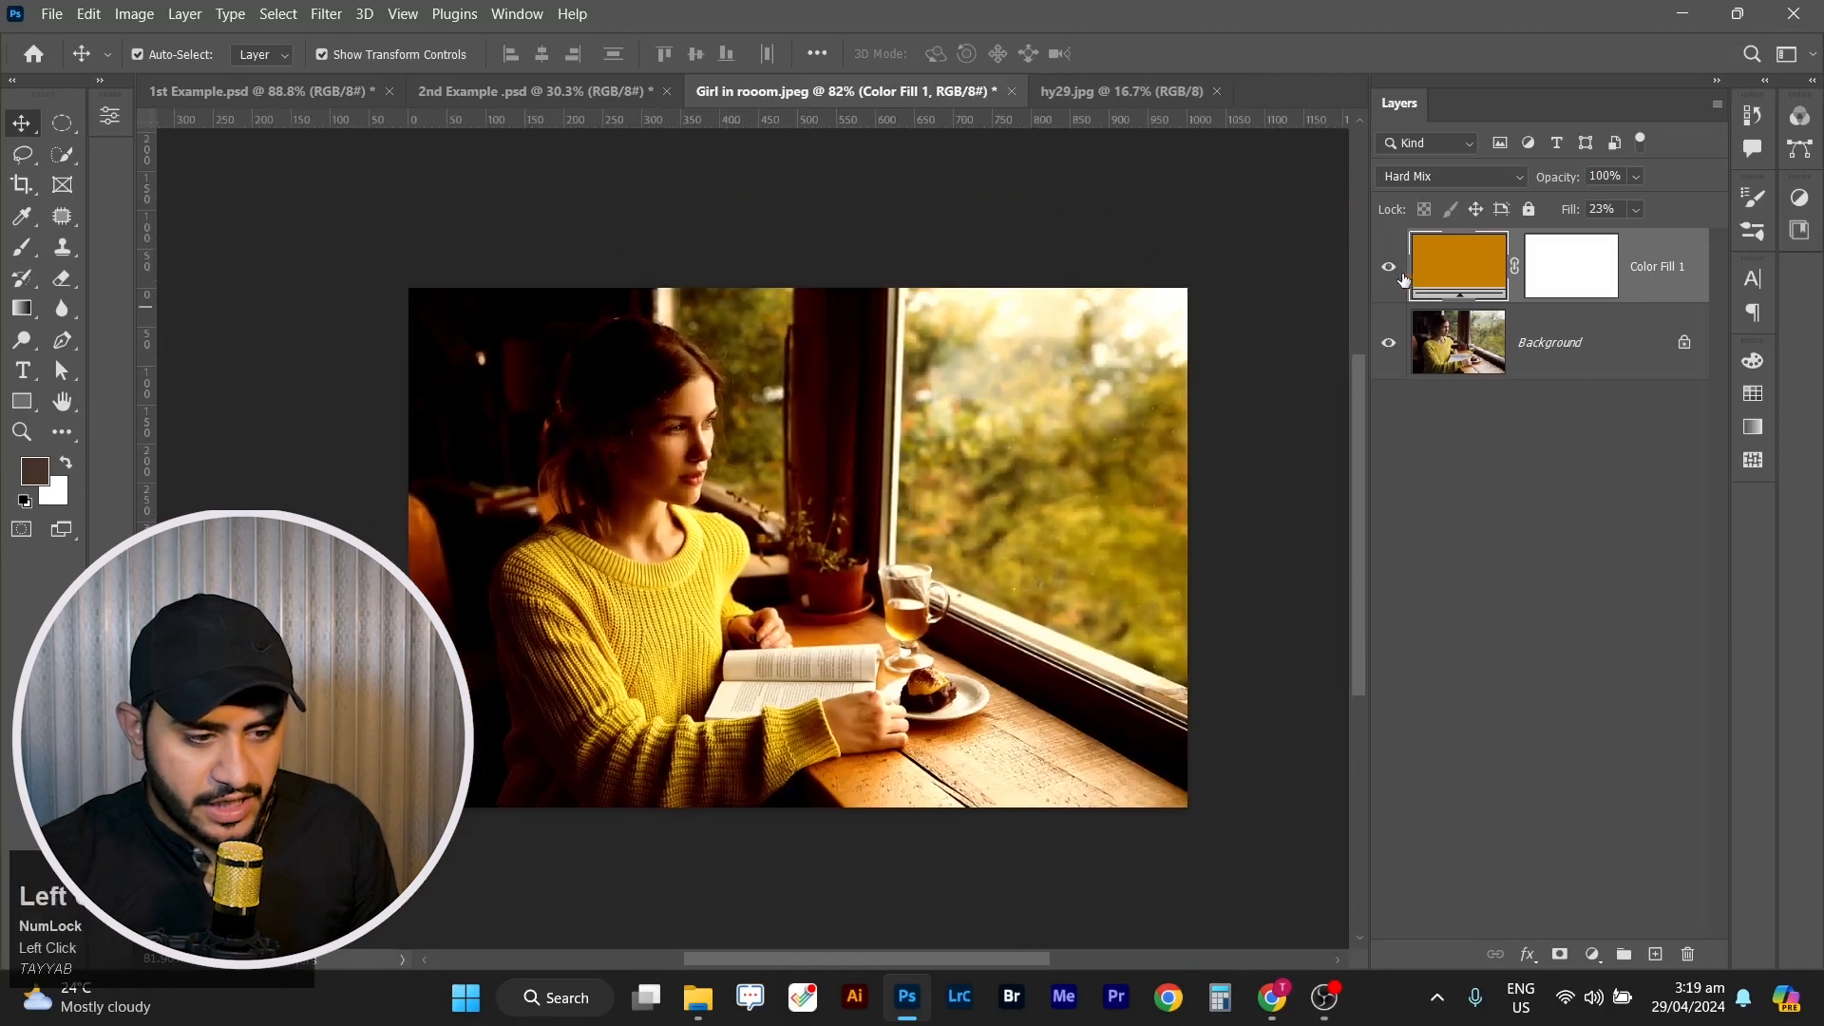
click(1390, 268)
click(1393, 271)
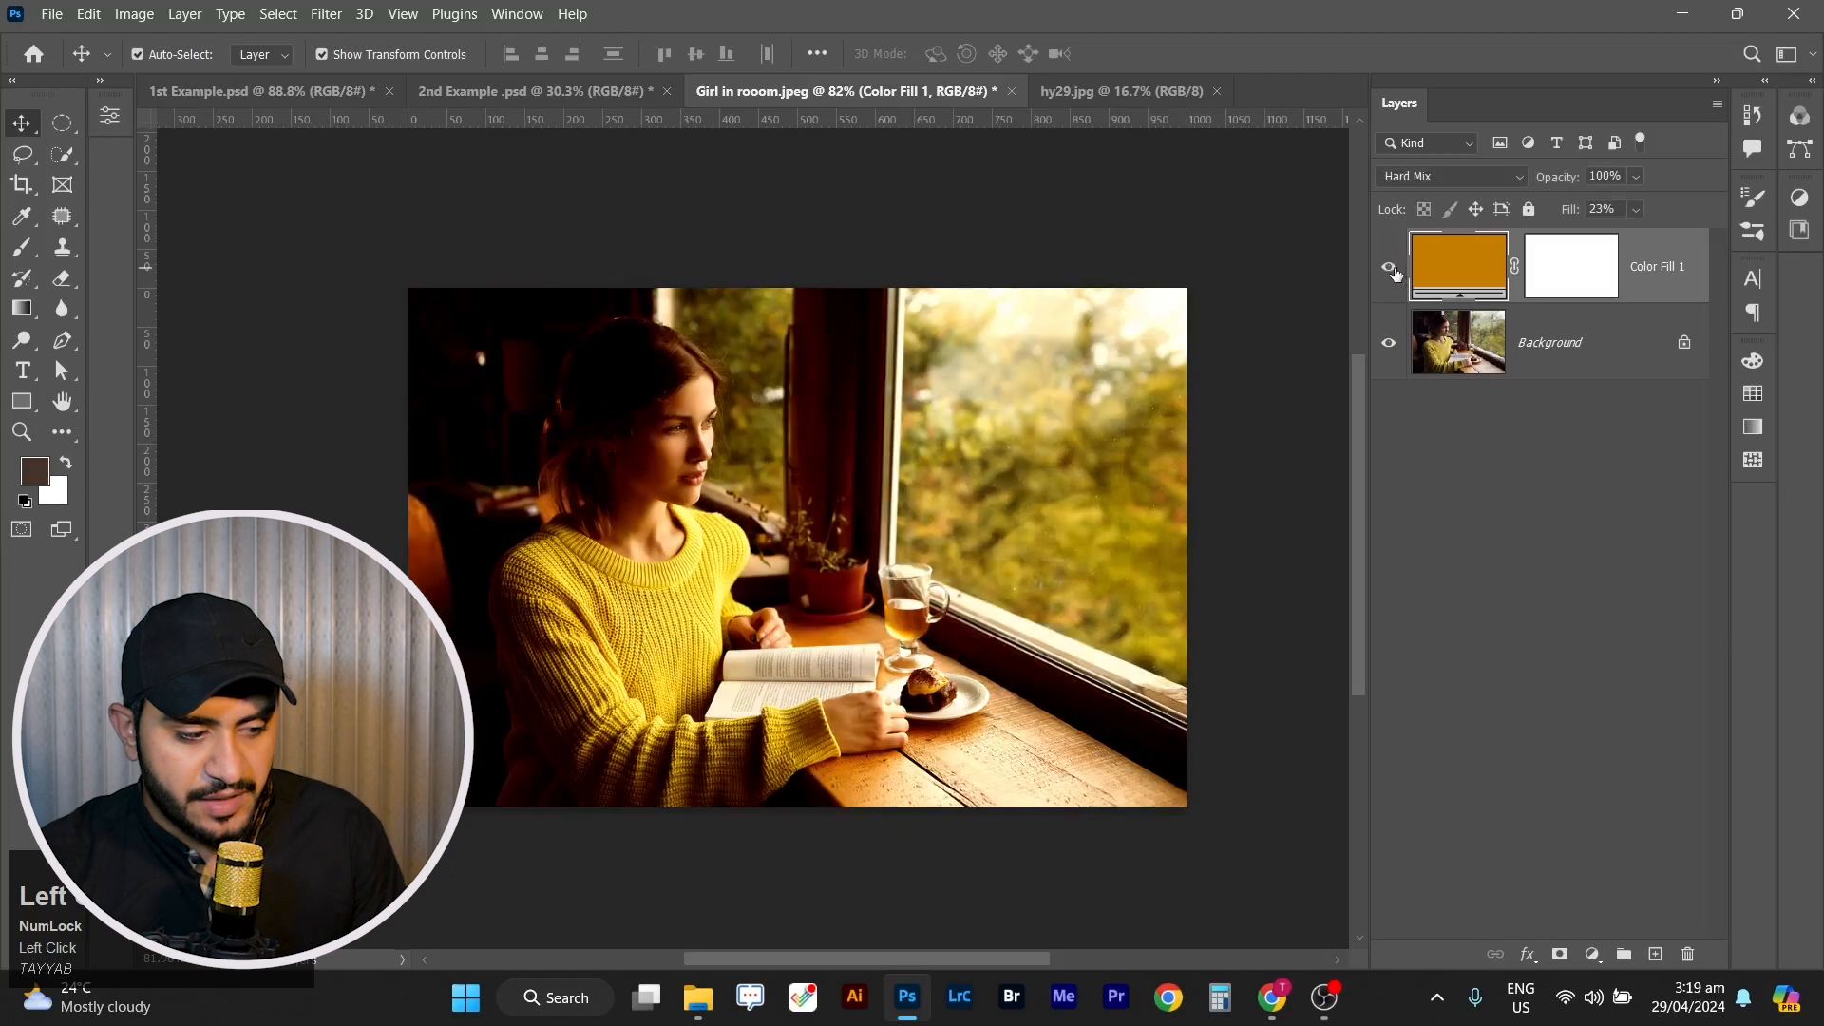
click(1417, 466)
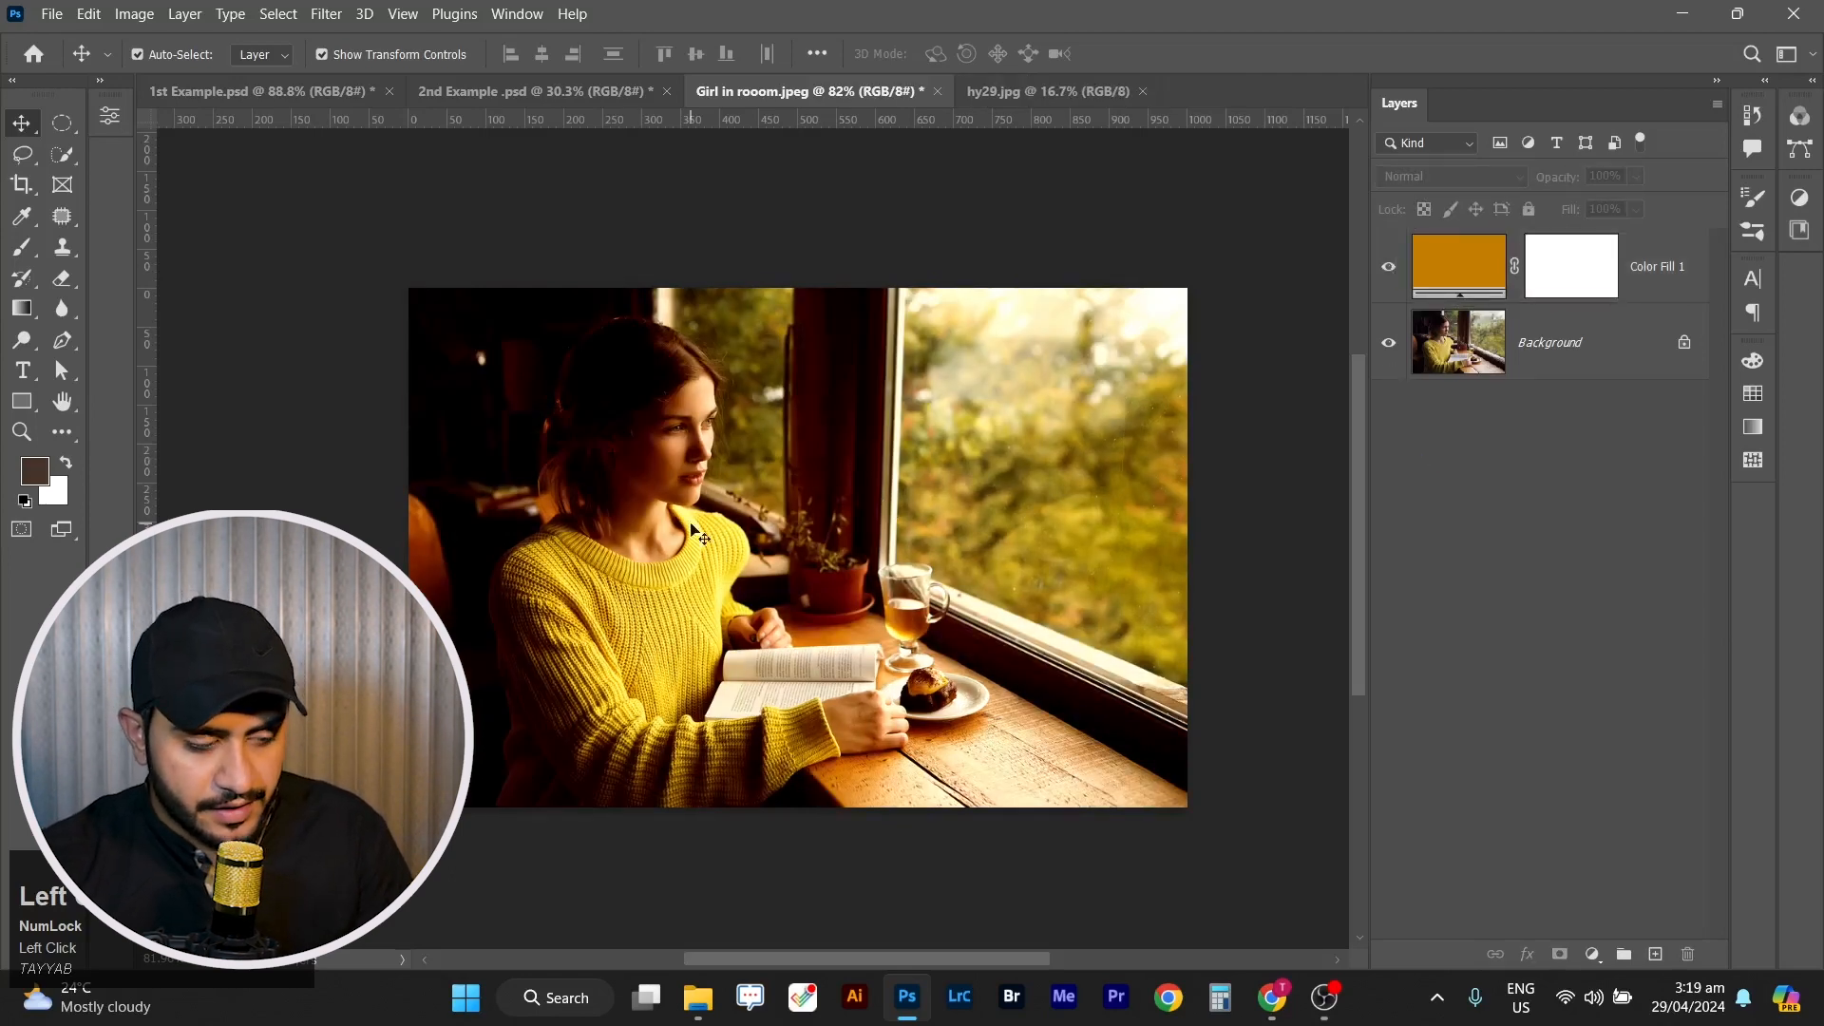
drag(733, 542, 845, 535)
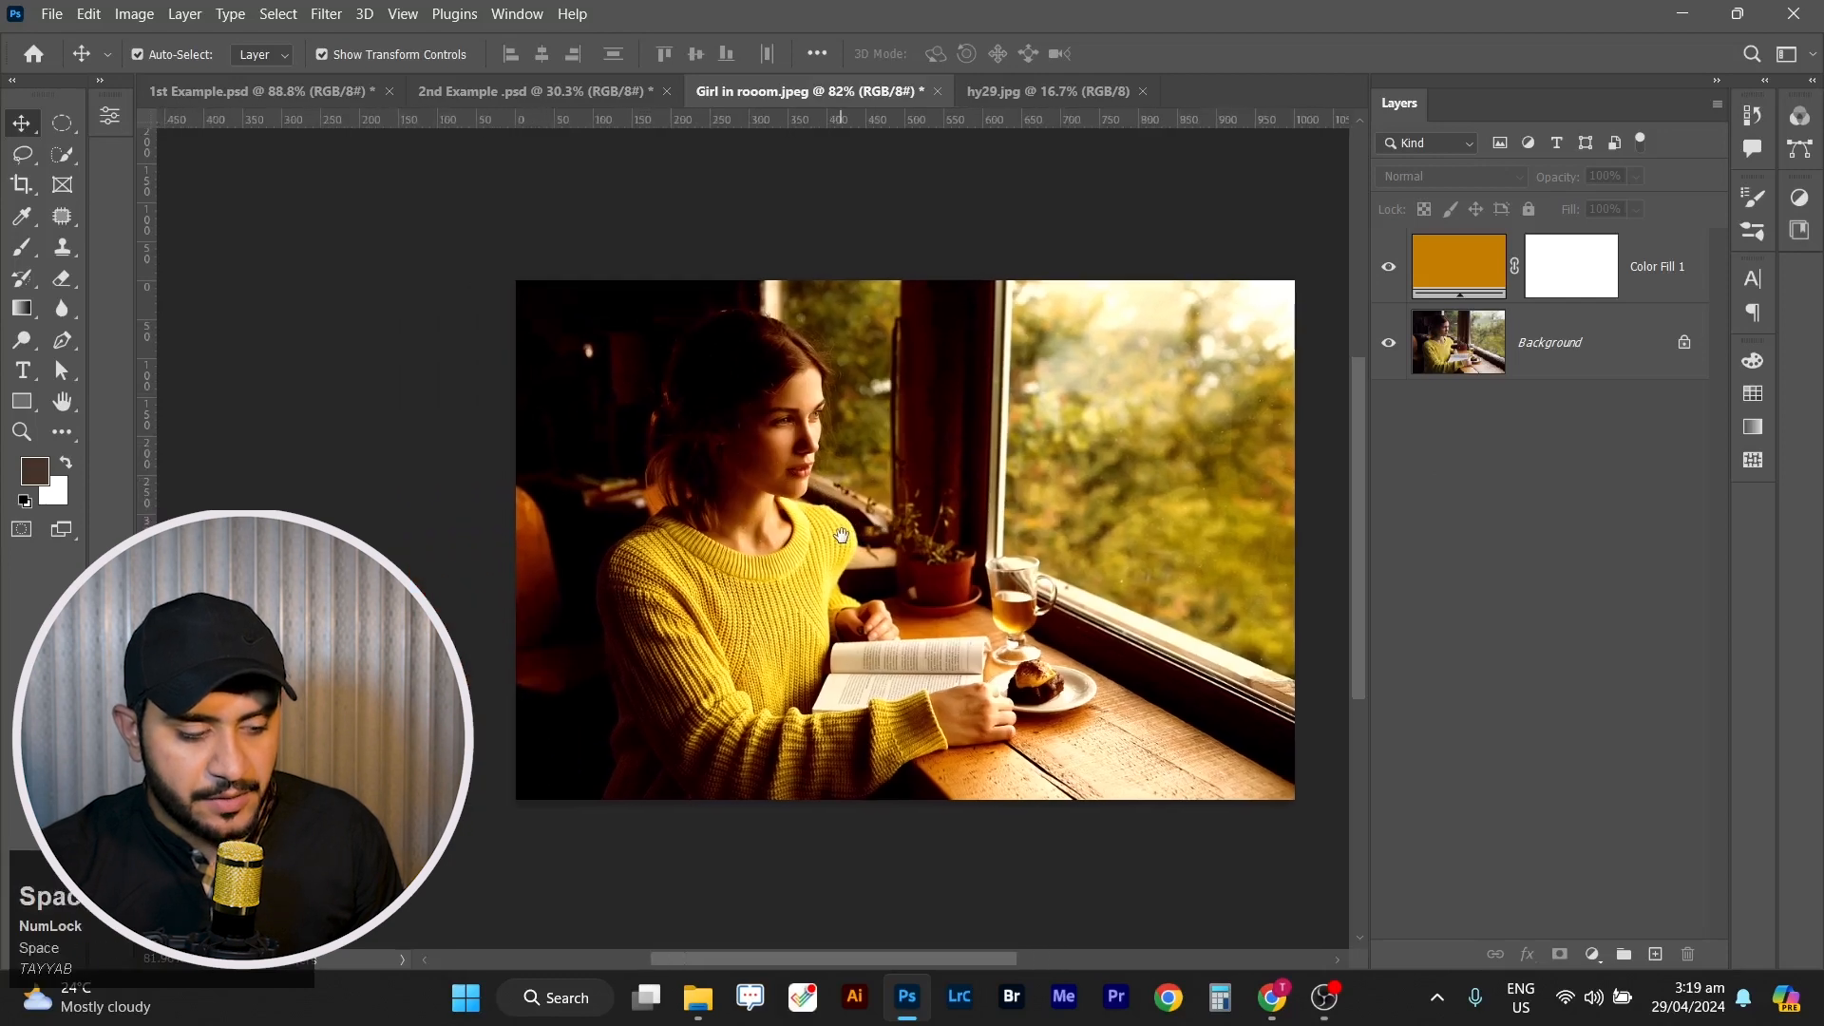
click(927, 247)
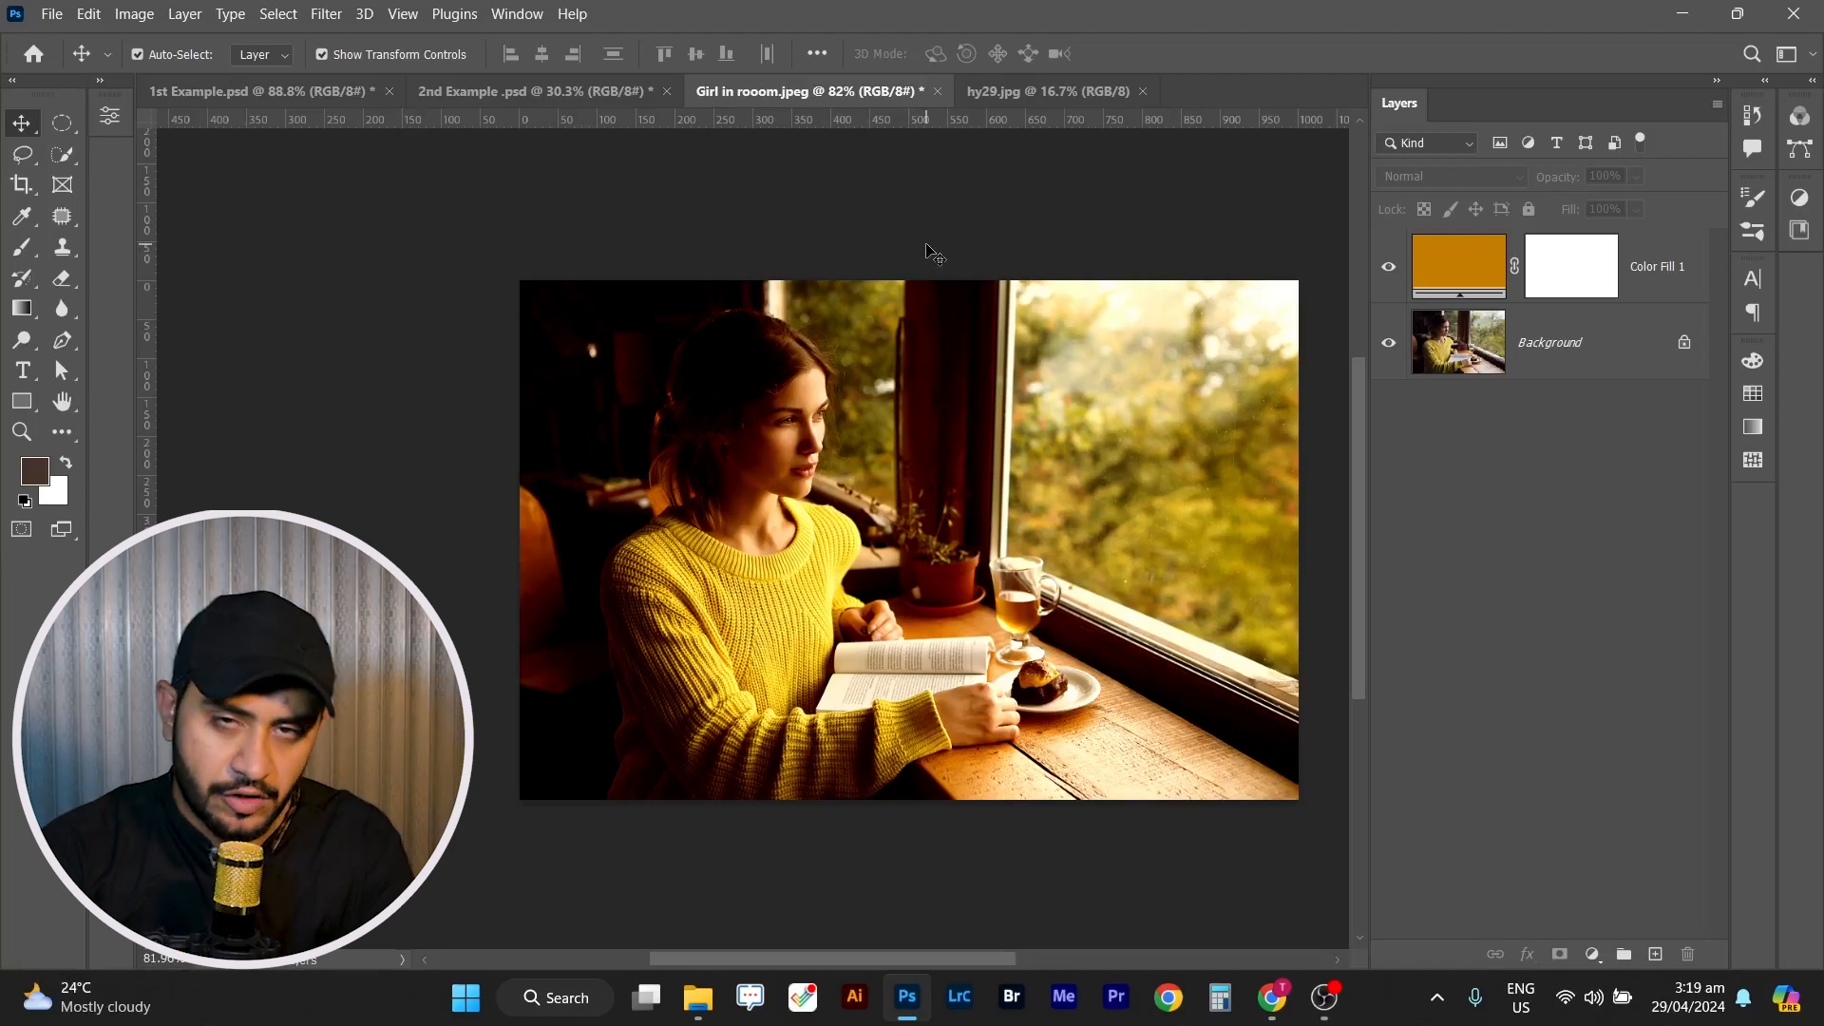
drag(939, 241, 893, 256)
Hide the color fill layer and create a 500 × 667 px rectangle over the photo.
click(1387, 267)
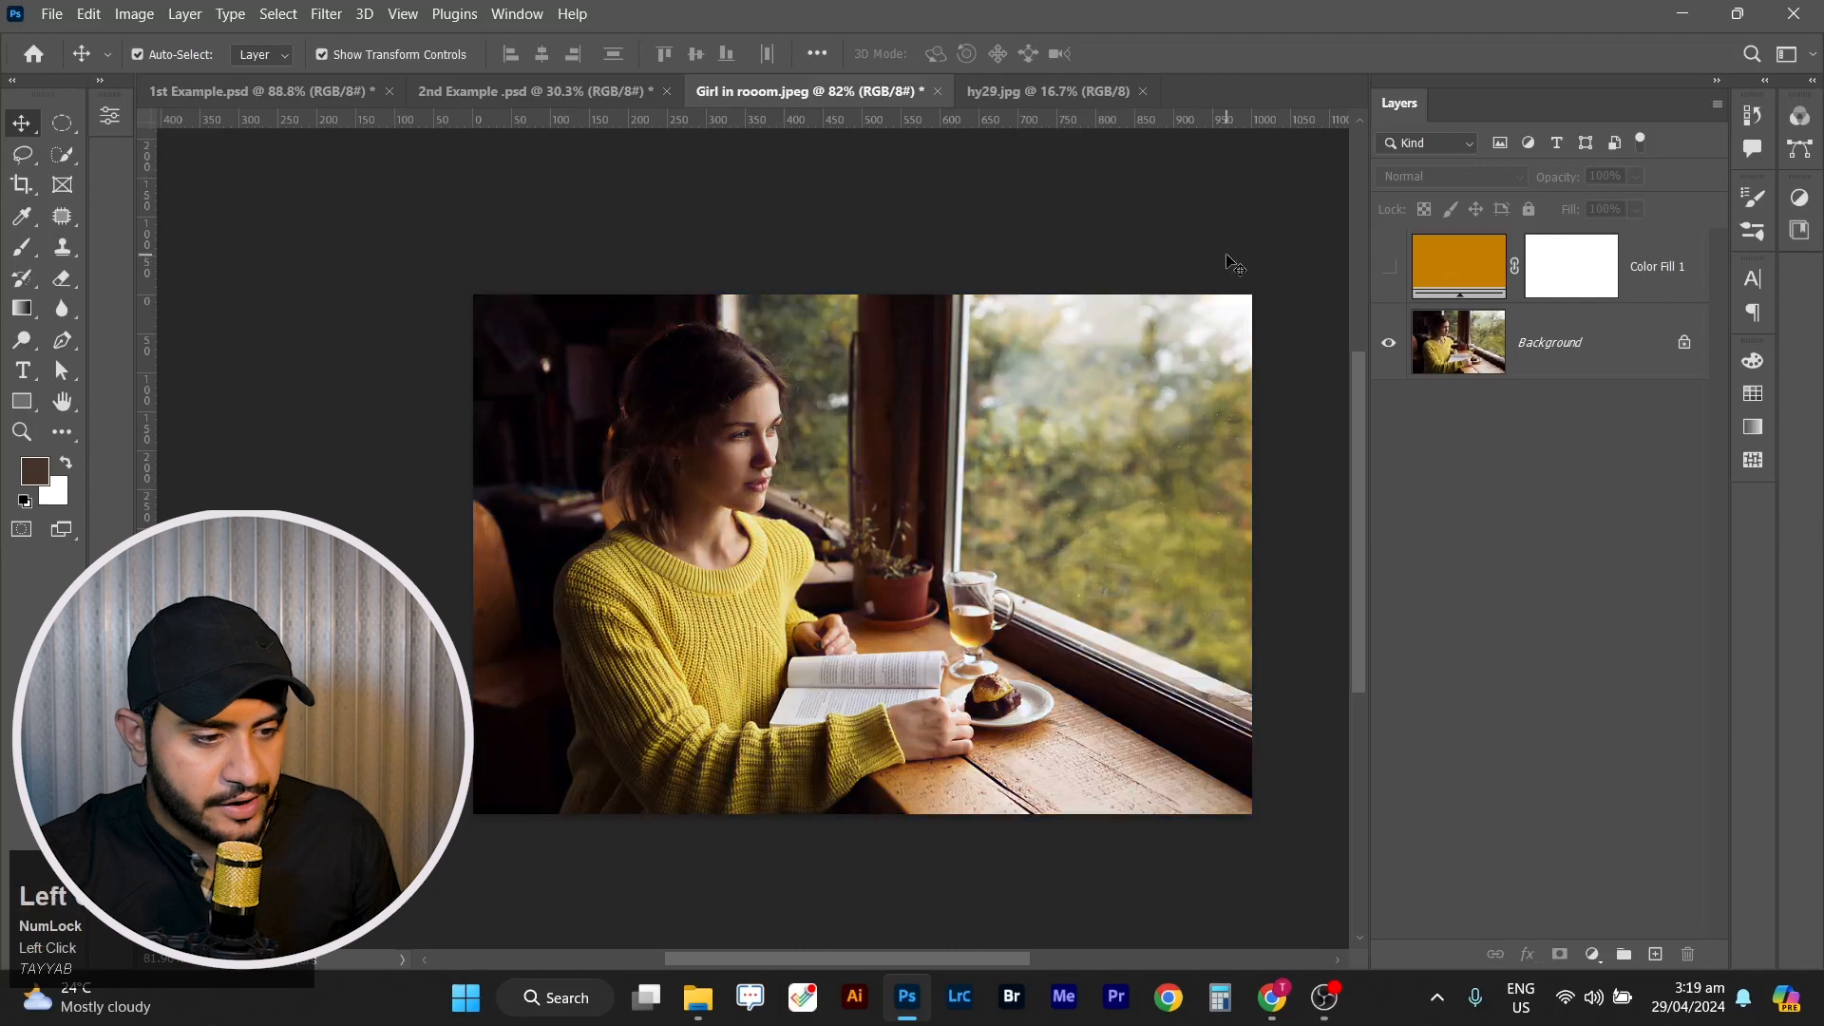
key(u)
click(561, 297)
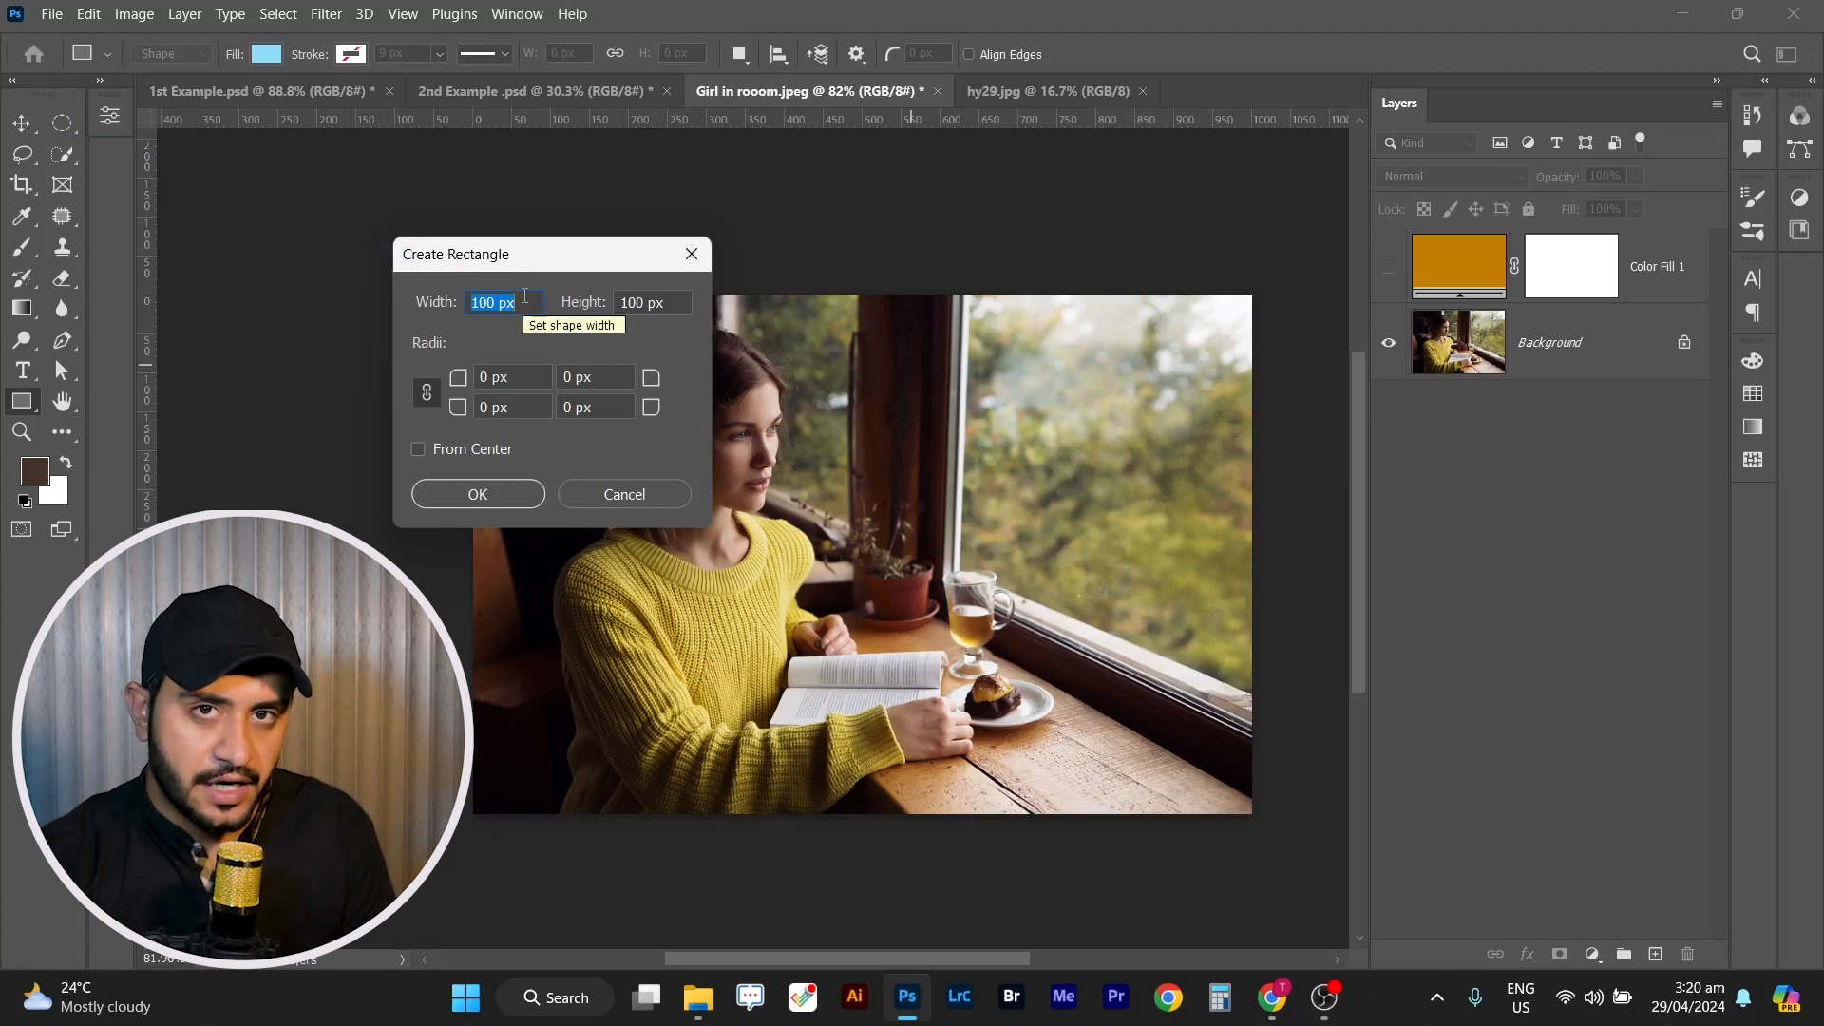
text(55)
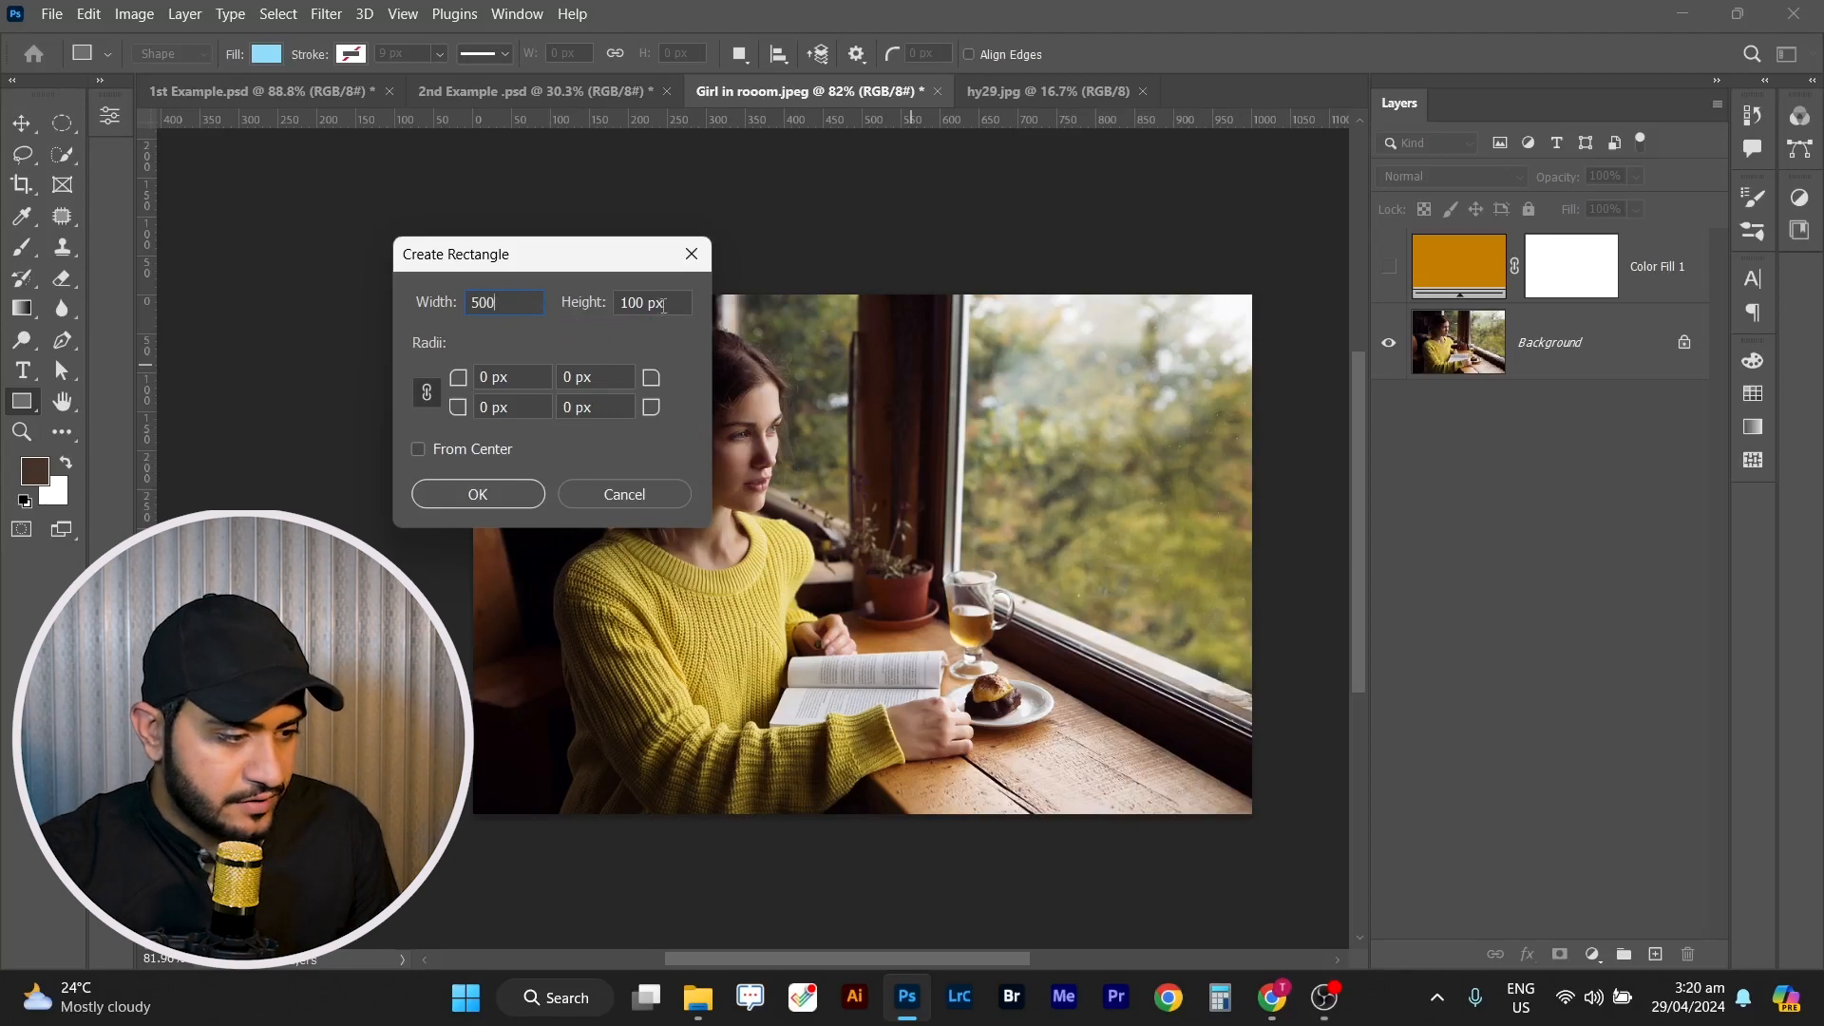
drag(663, 305, 612, 313)
text(667)
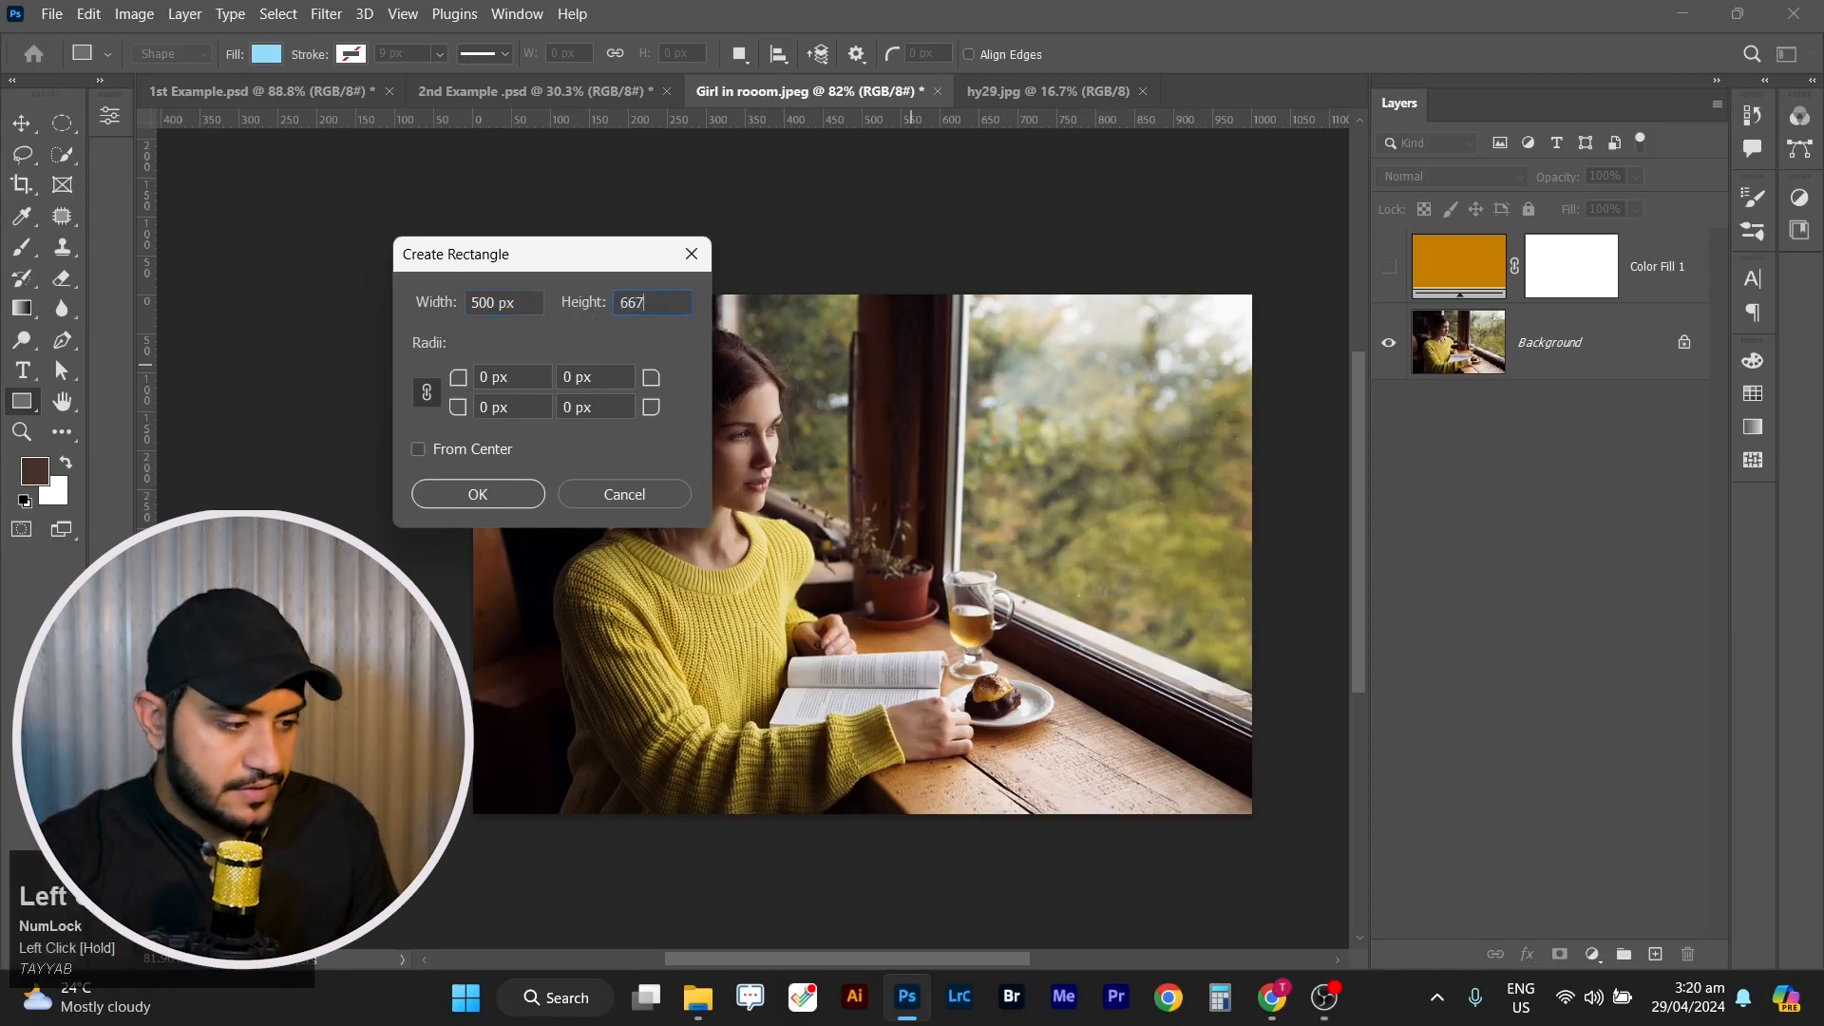
key(Return)
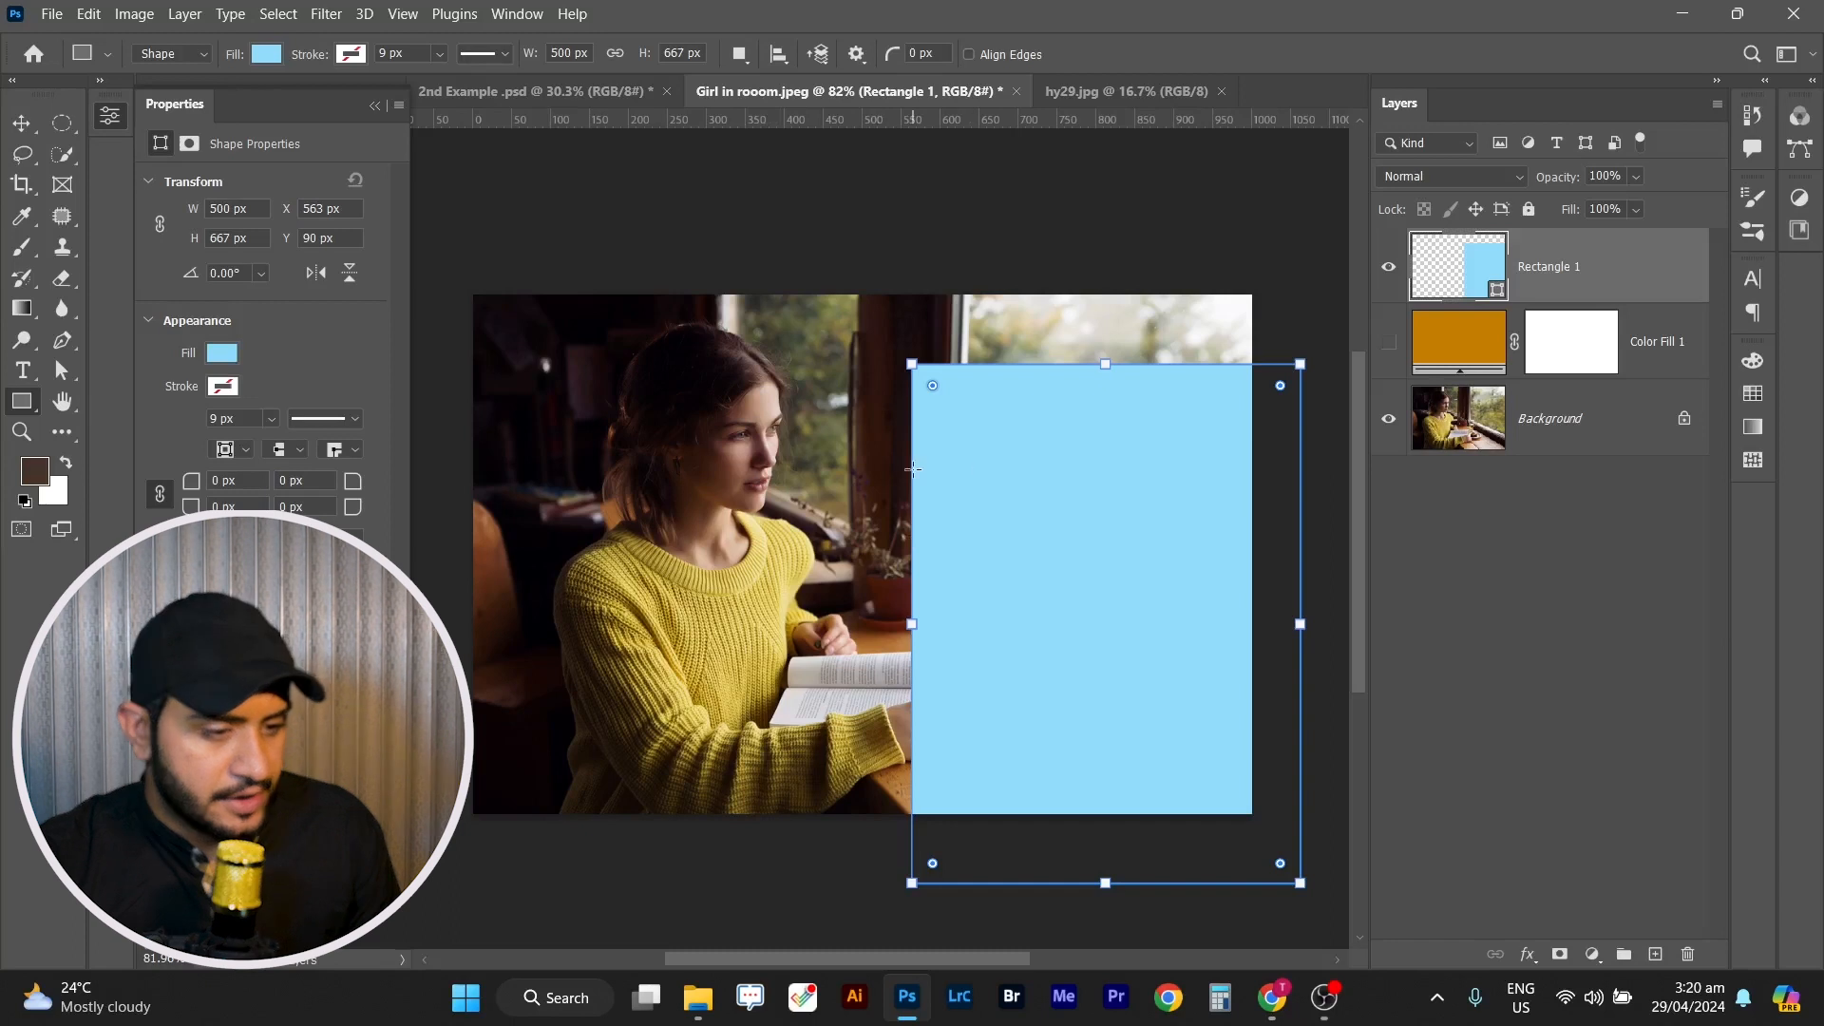
drag(416, 111, 415, 113)
key(ctrl+q)
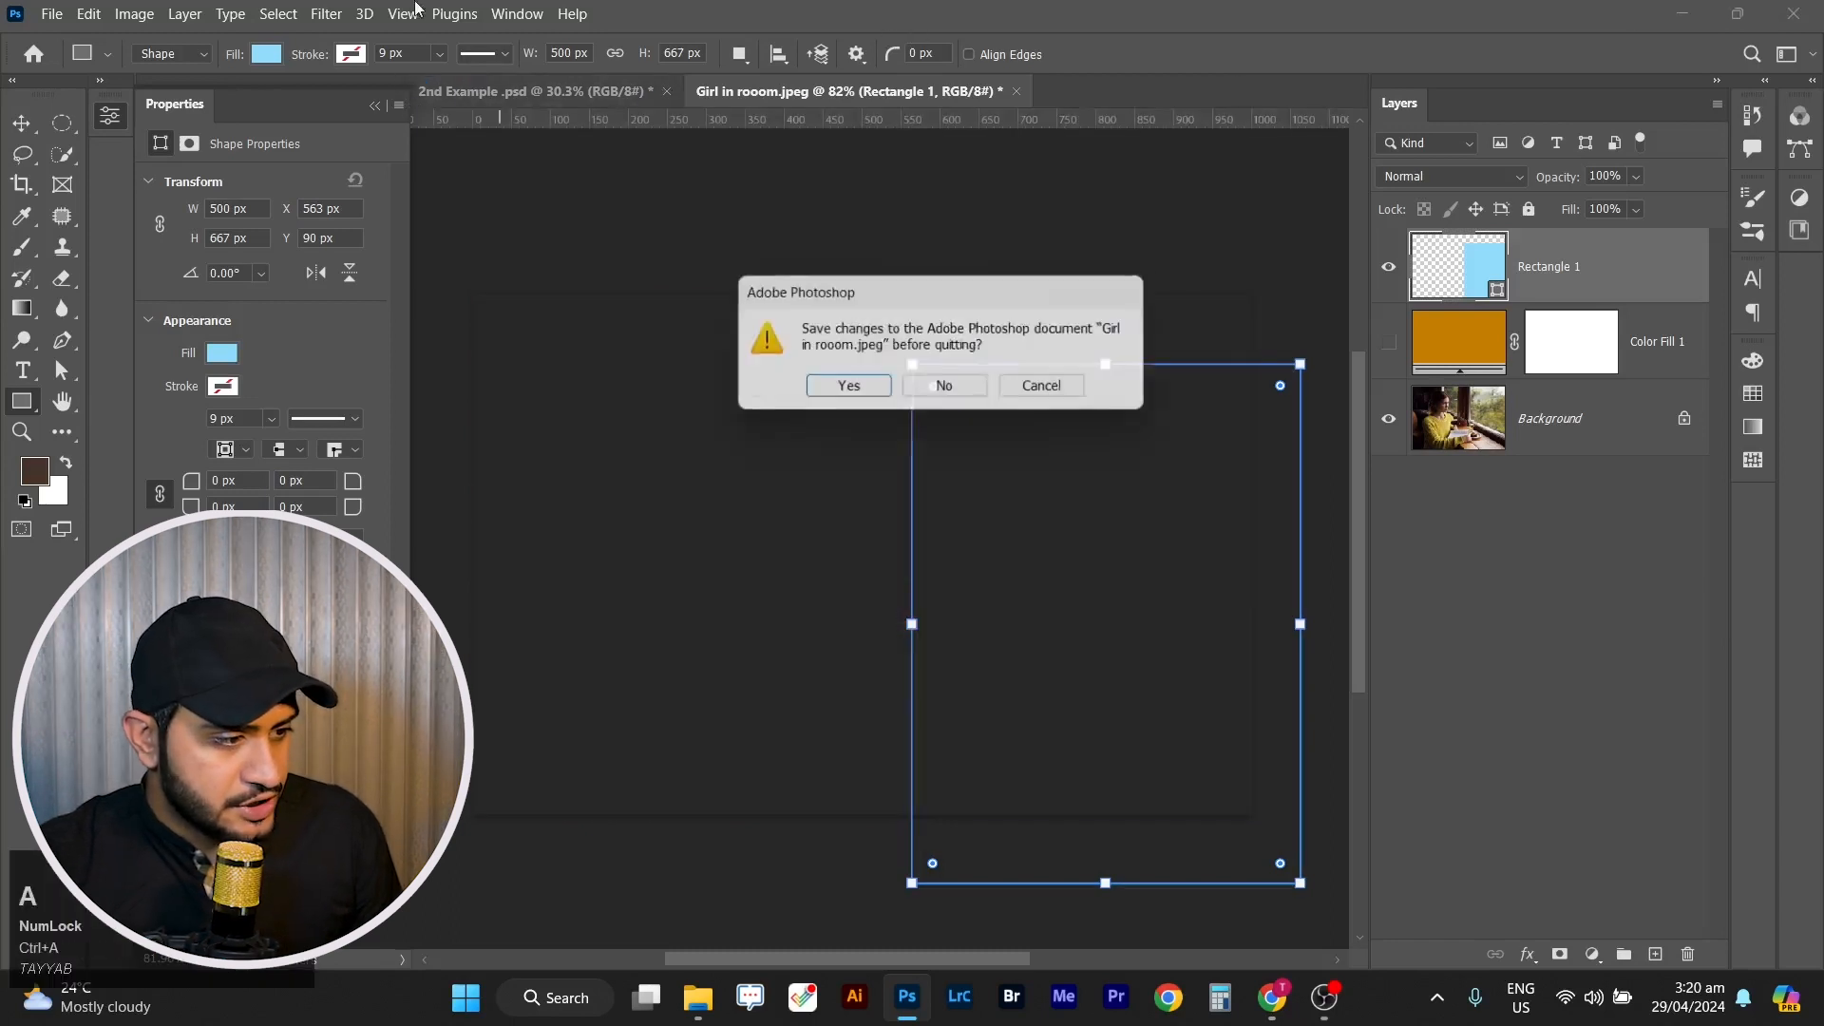
click(1029, 399)
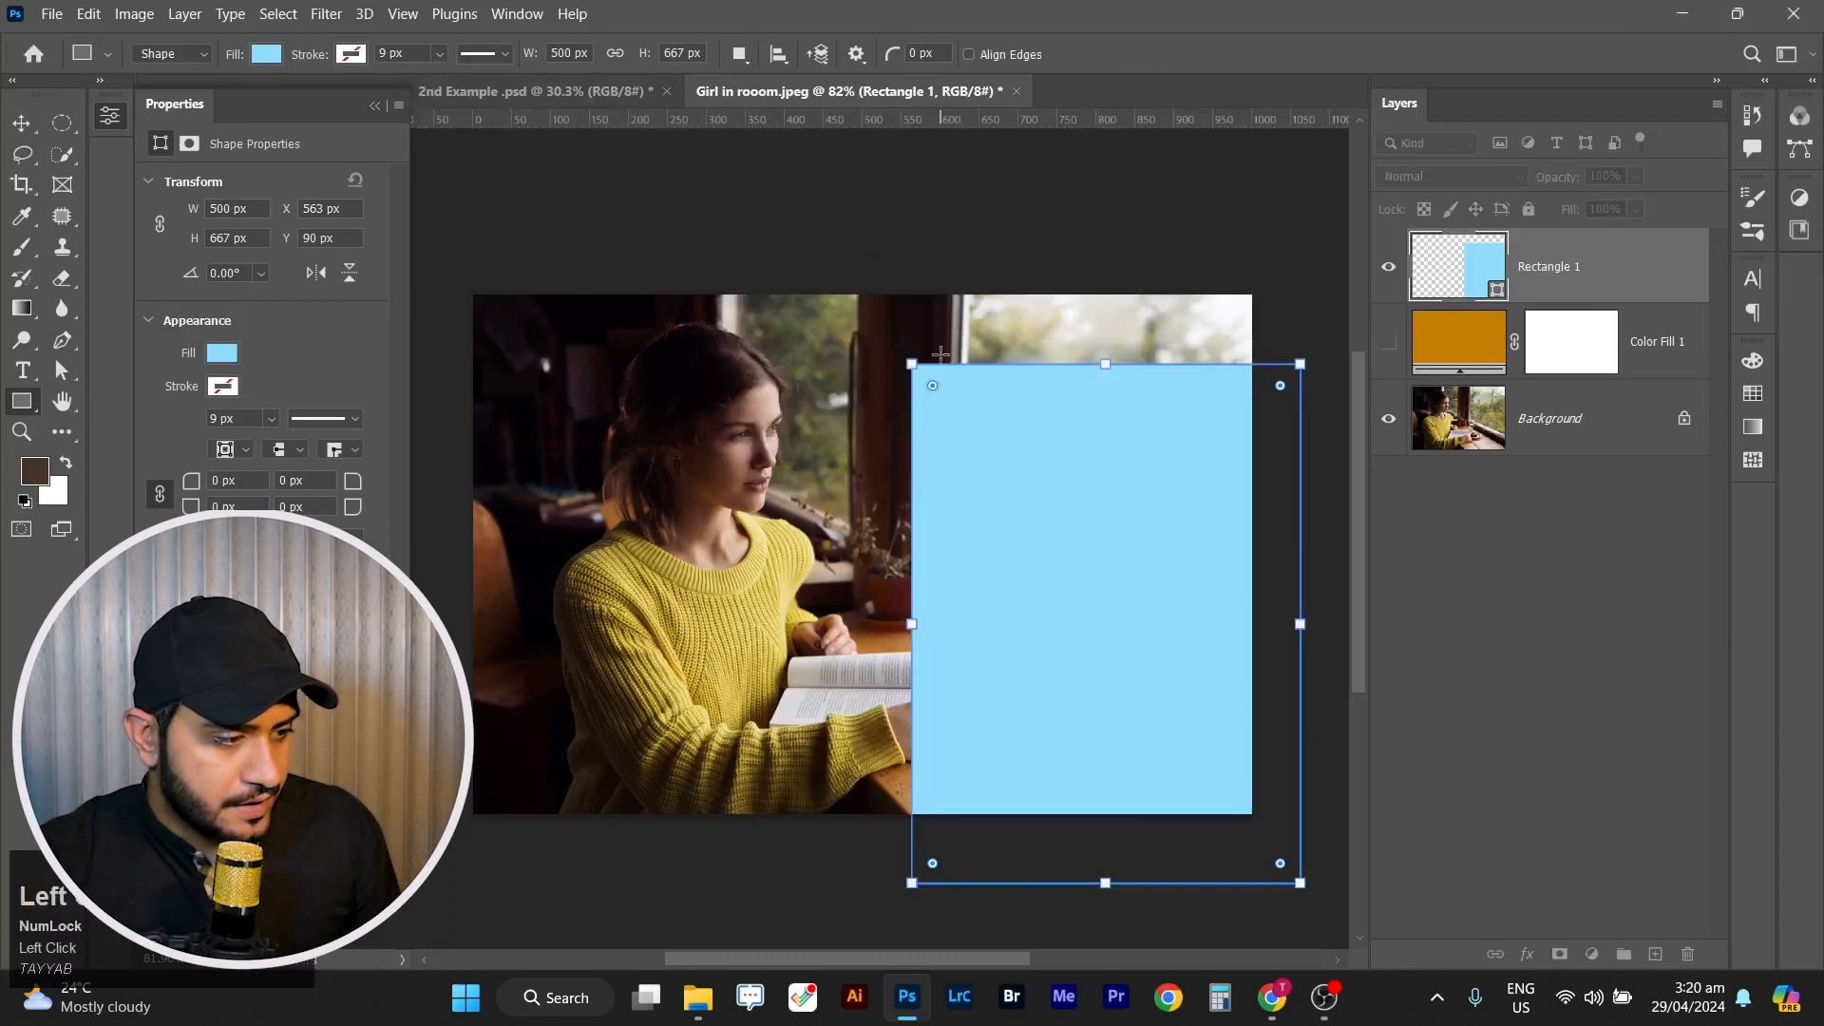
Select the whole canvas and align the rectangle to its right and bottom edges.
key(ctrl+a)
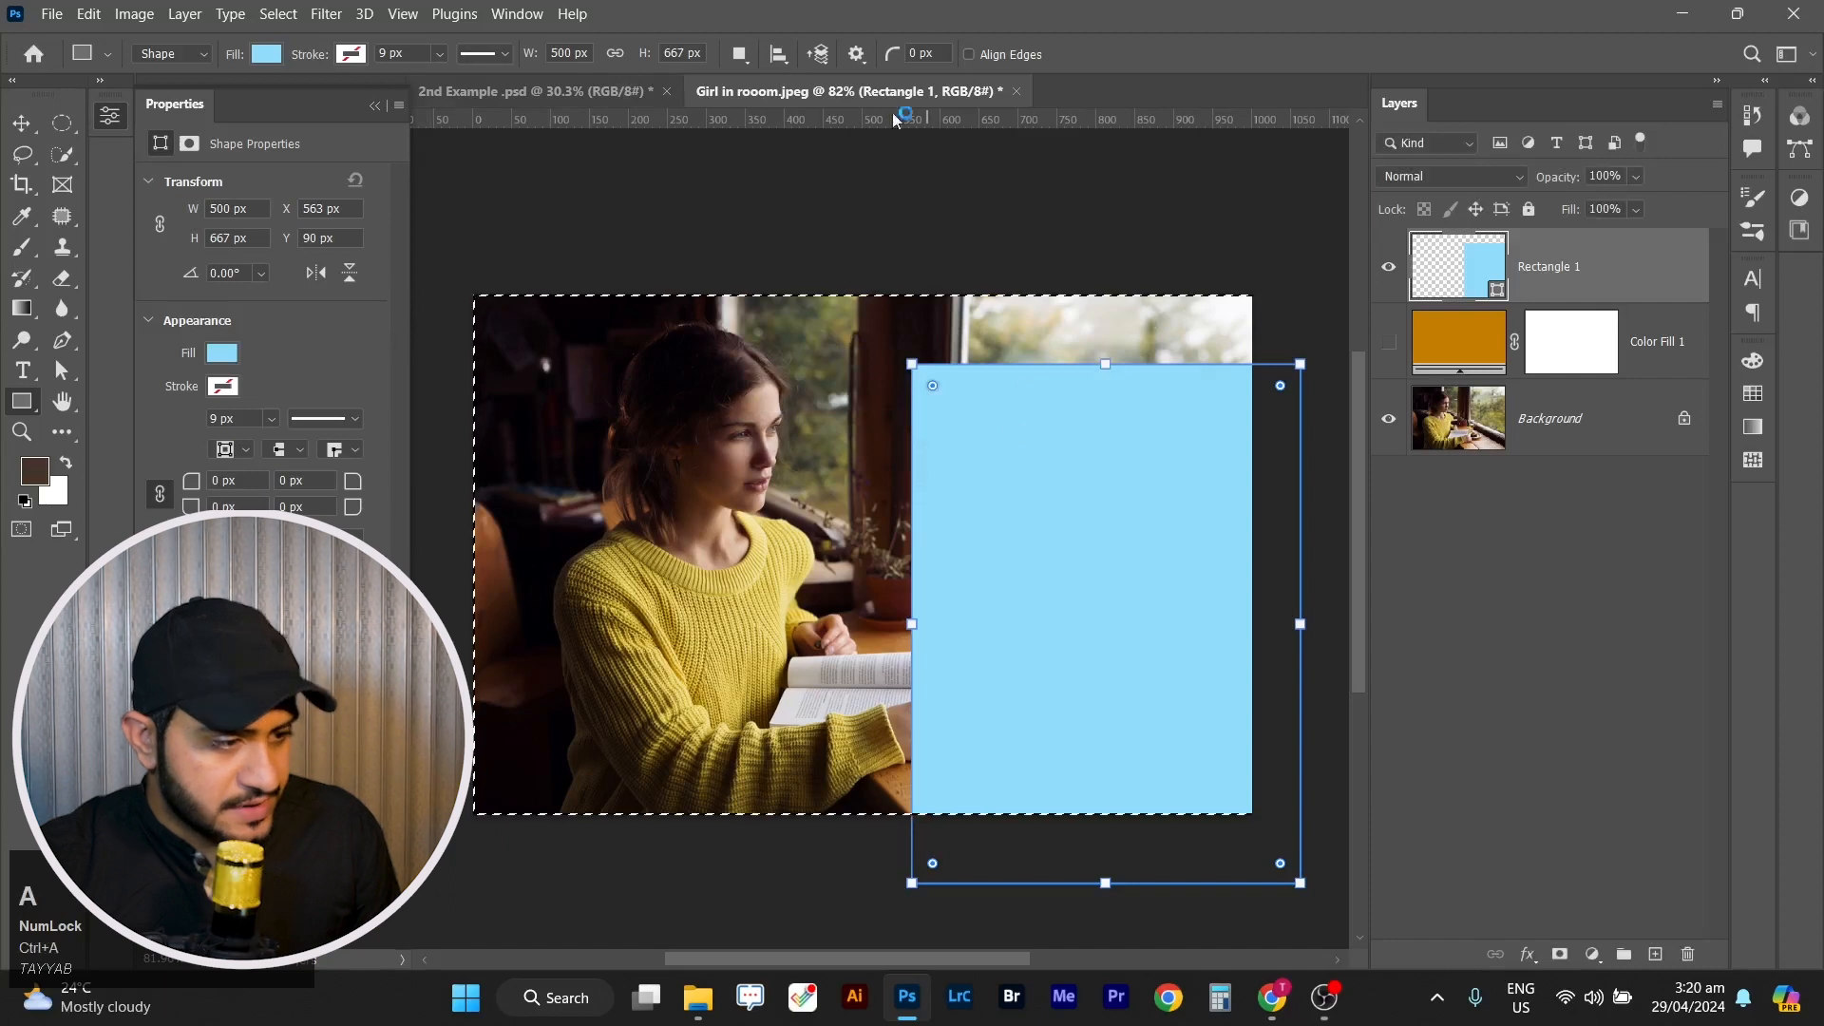
click(21, 122)
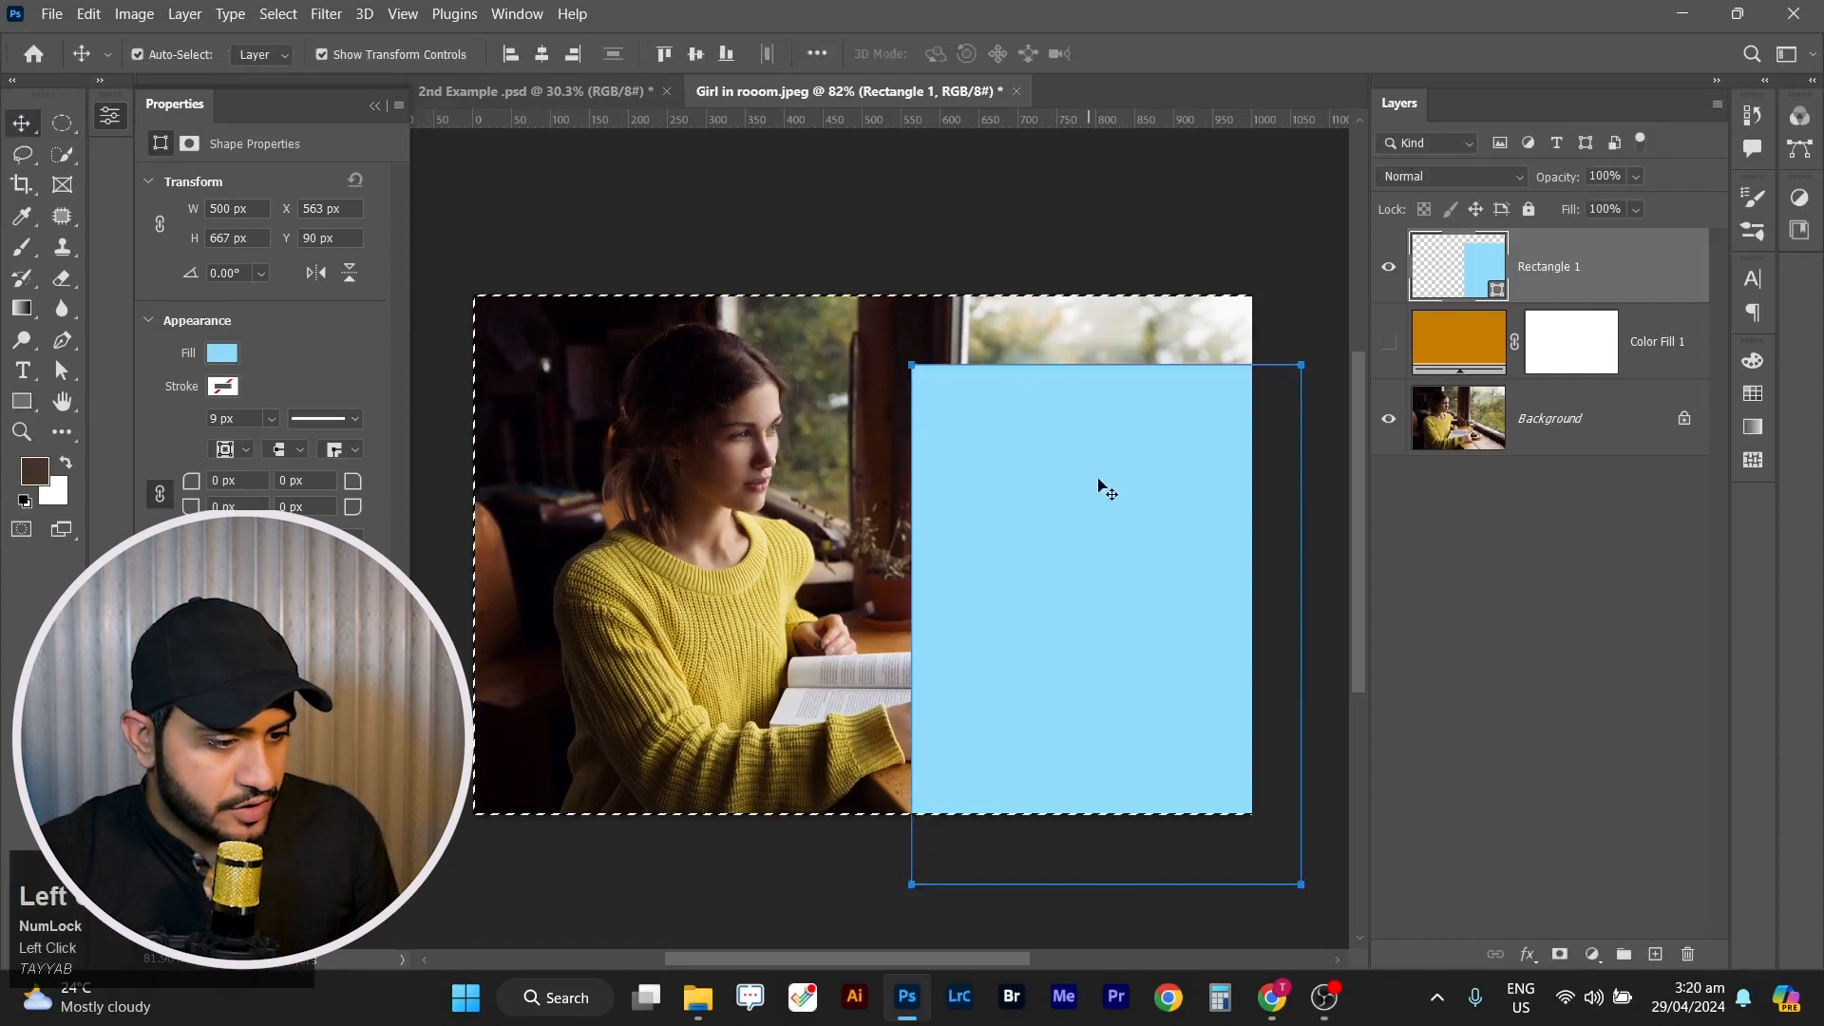
click(573, 57)
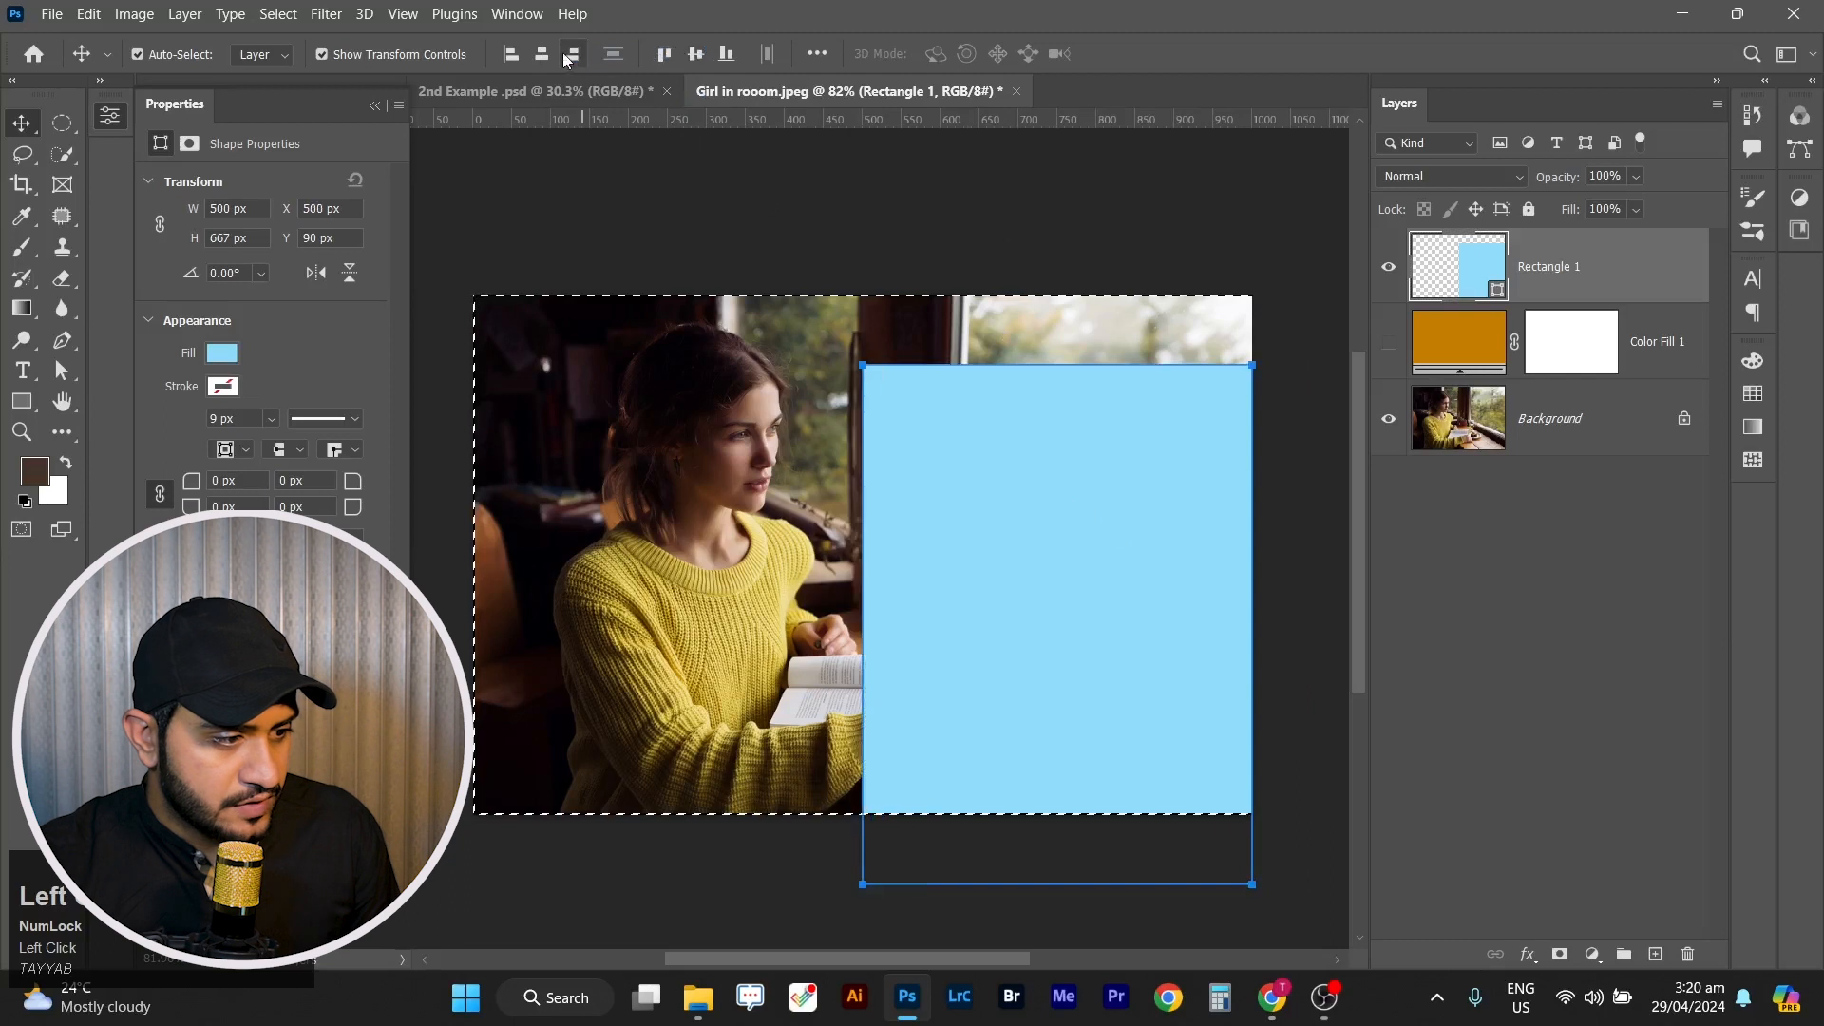
click(727, 55)
key(space)
drag(999, 234, 1010, 240)
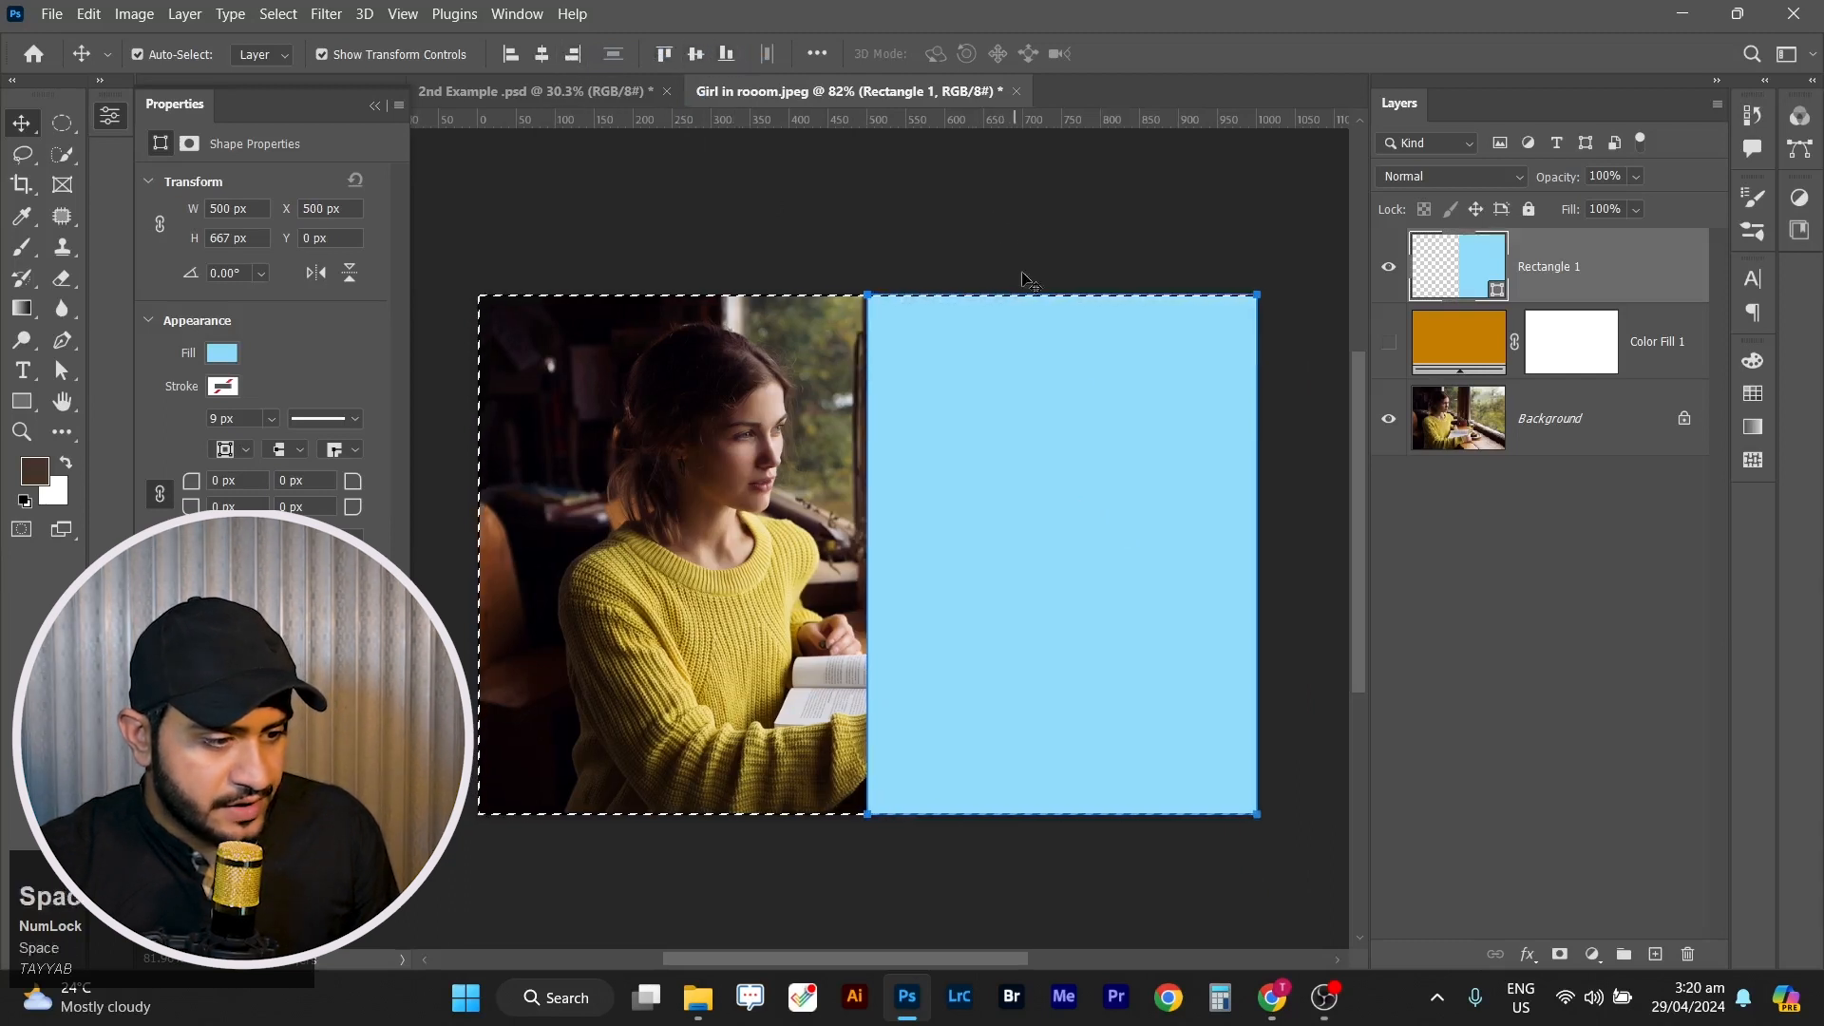
Duplicate the rectangle and align the copy to the canvas's left edge.
key(ctrl+j)
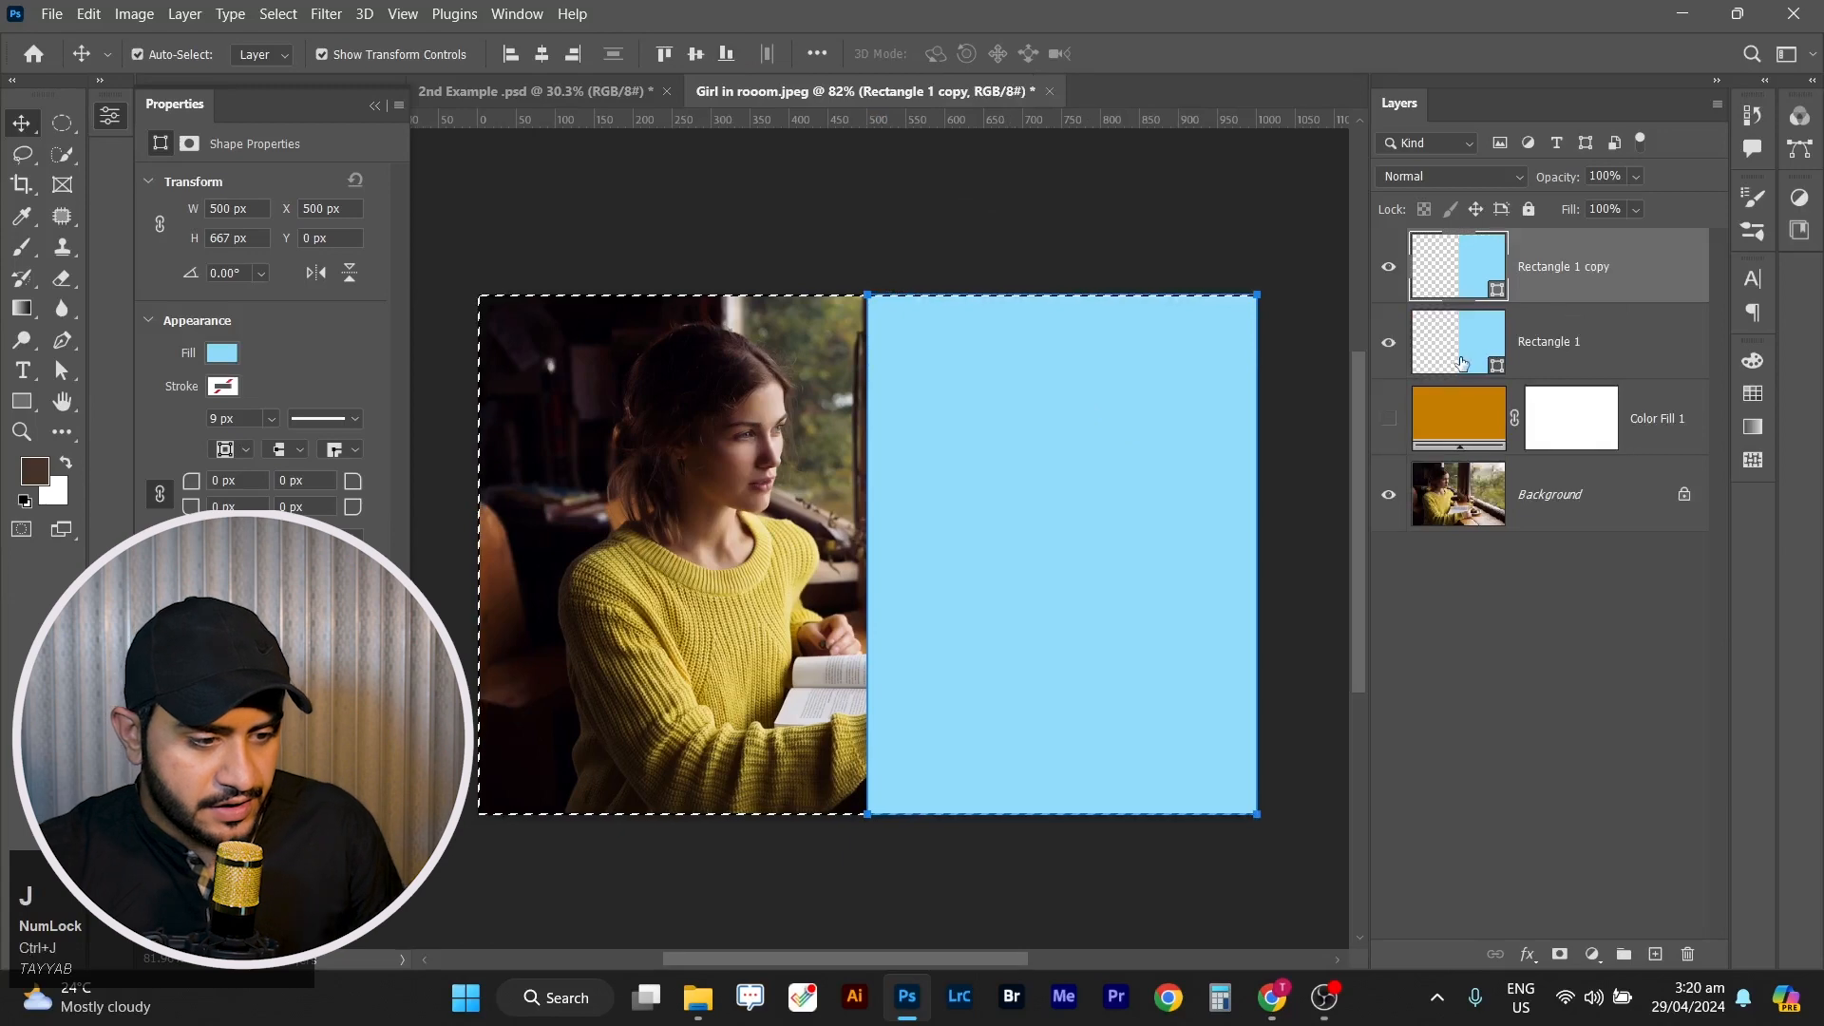
click(513, 54)
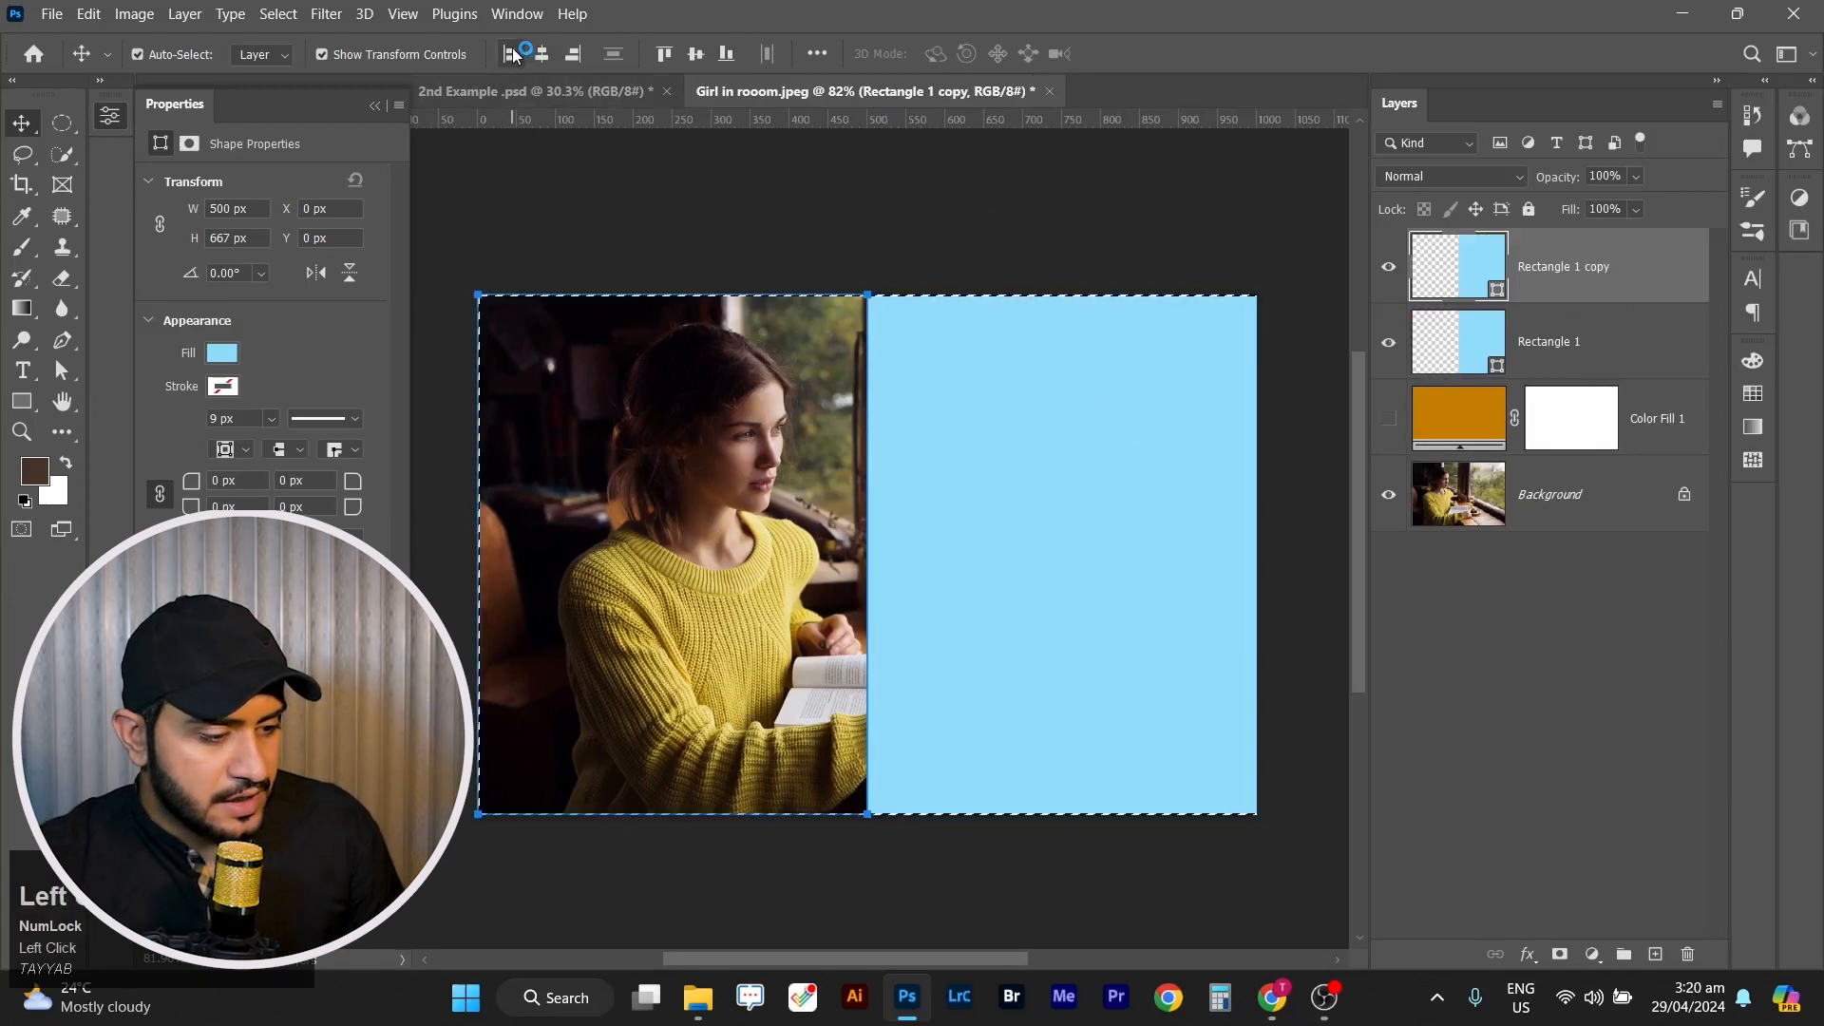
Recolor both rectangles with the dark teal-blue from the recently used colors.
shift+click(1482, 318)
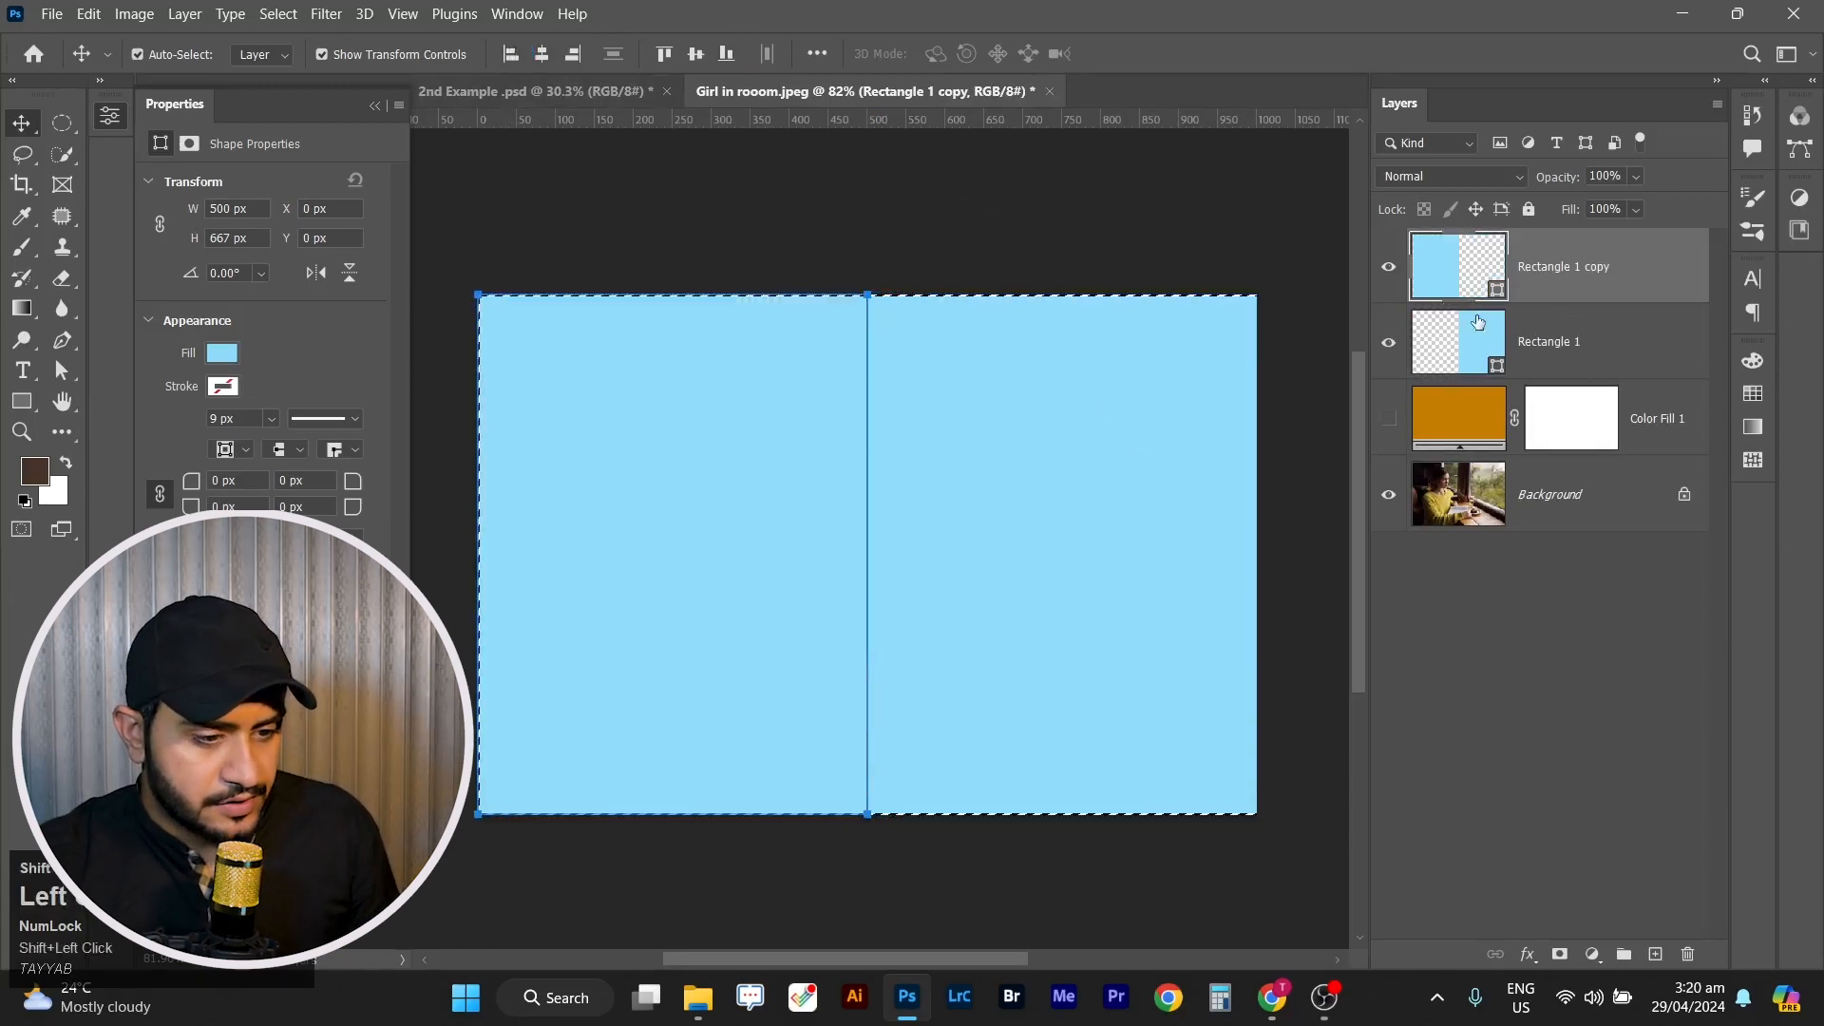
click(231, 355)
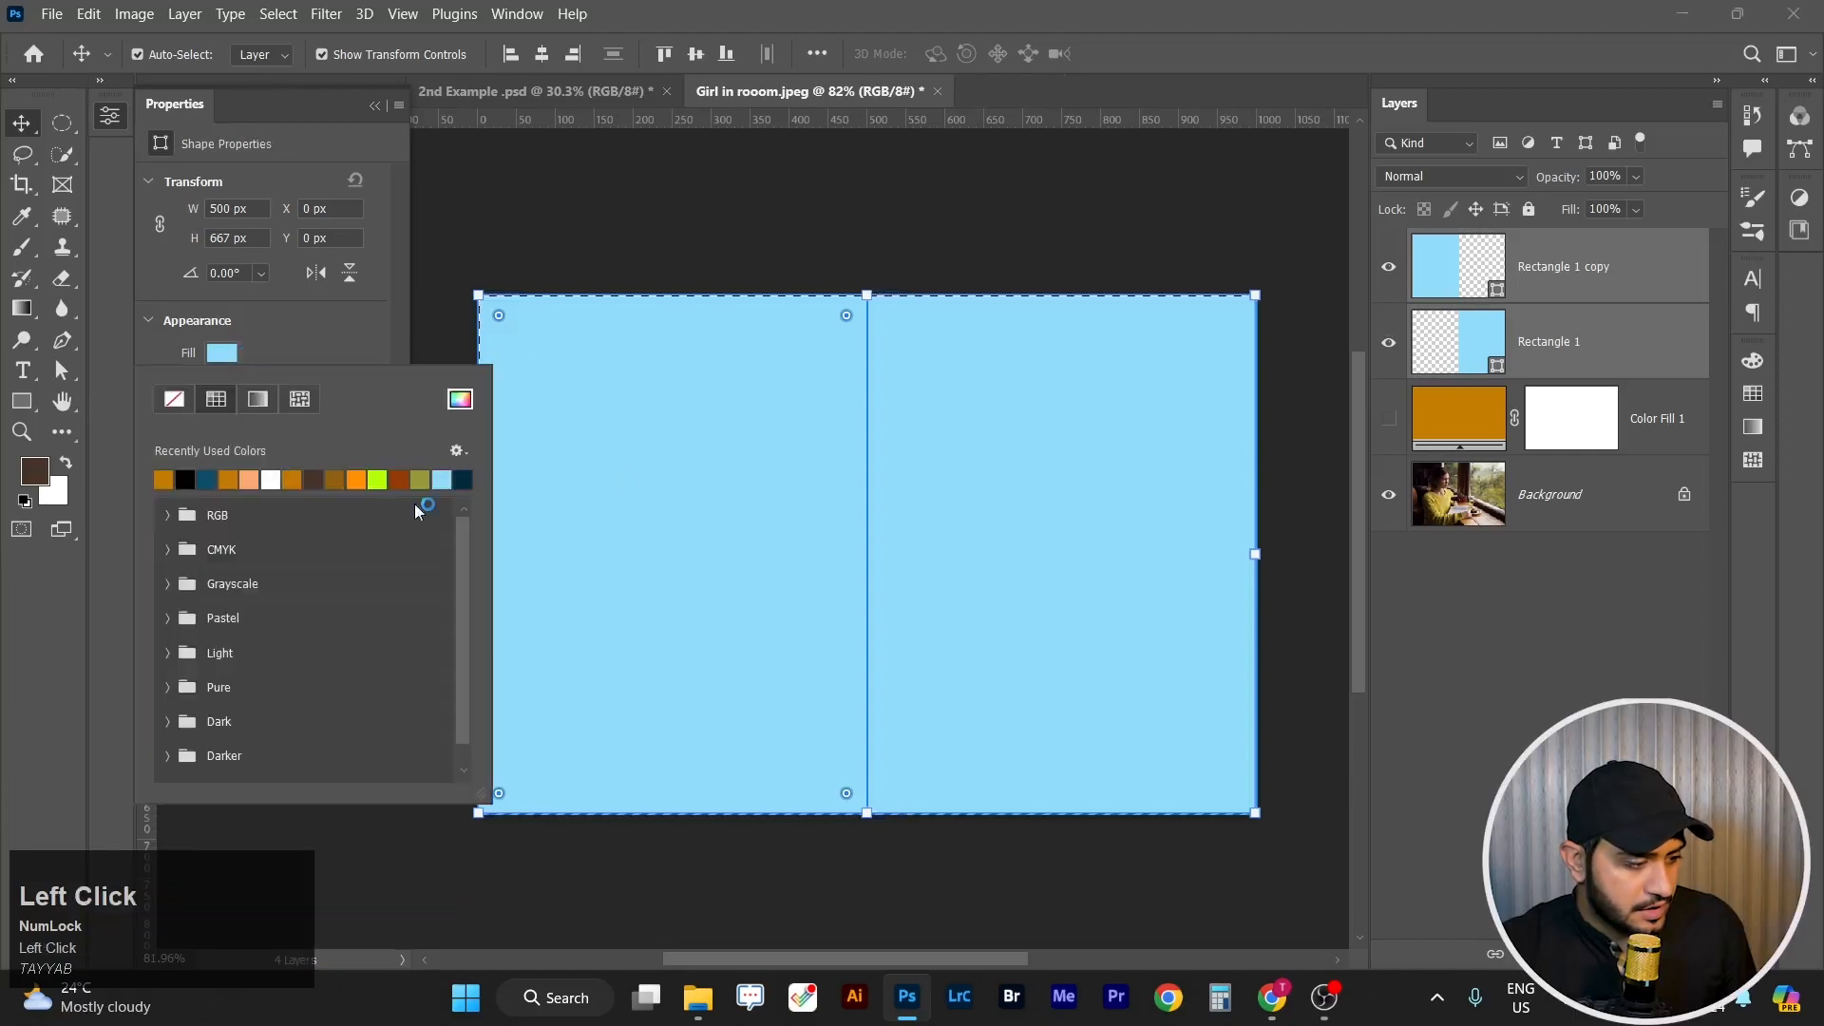
click(210, 480)
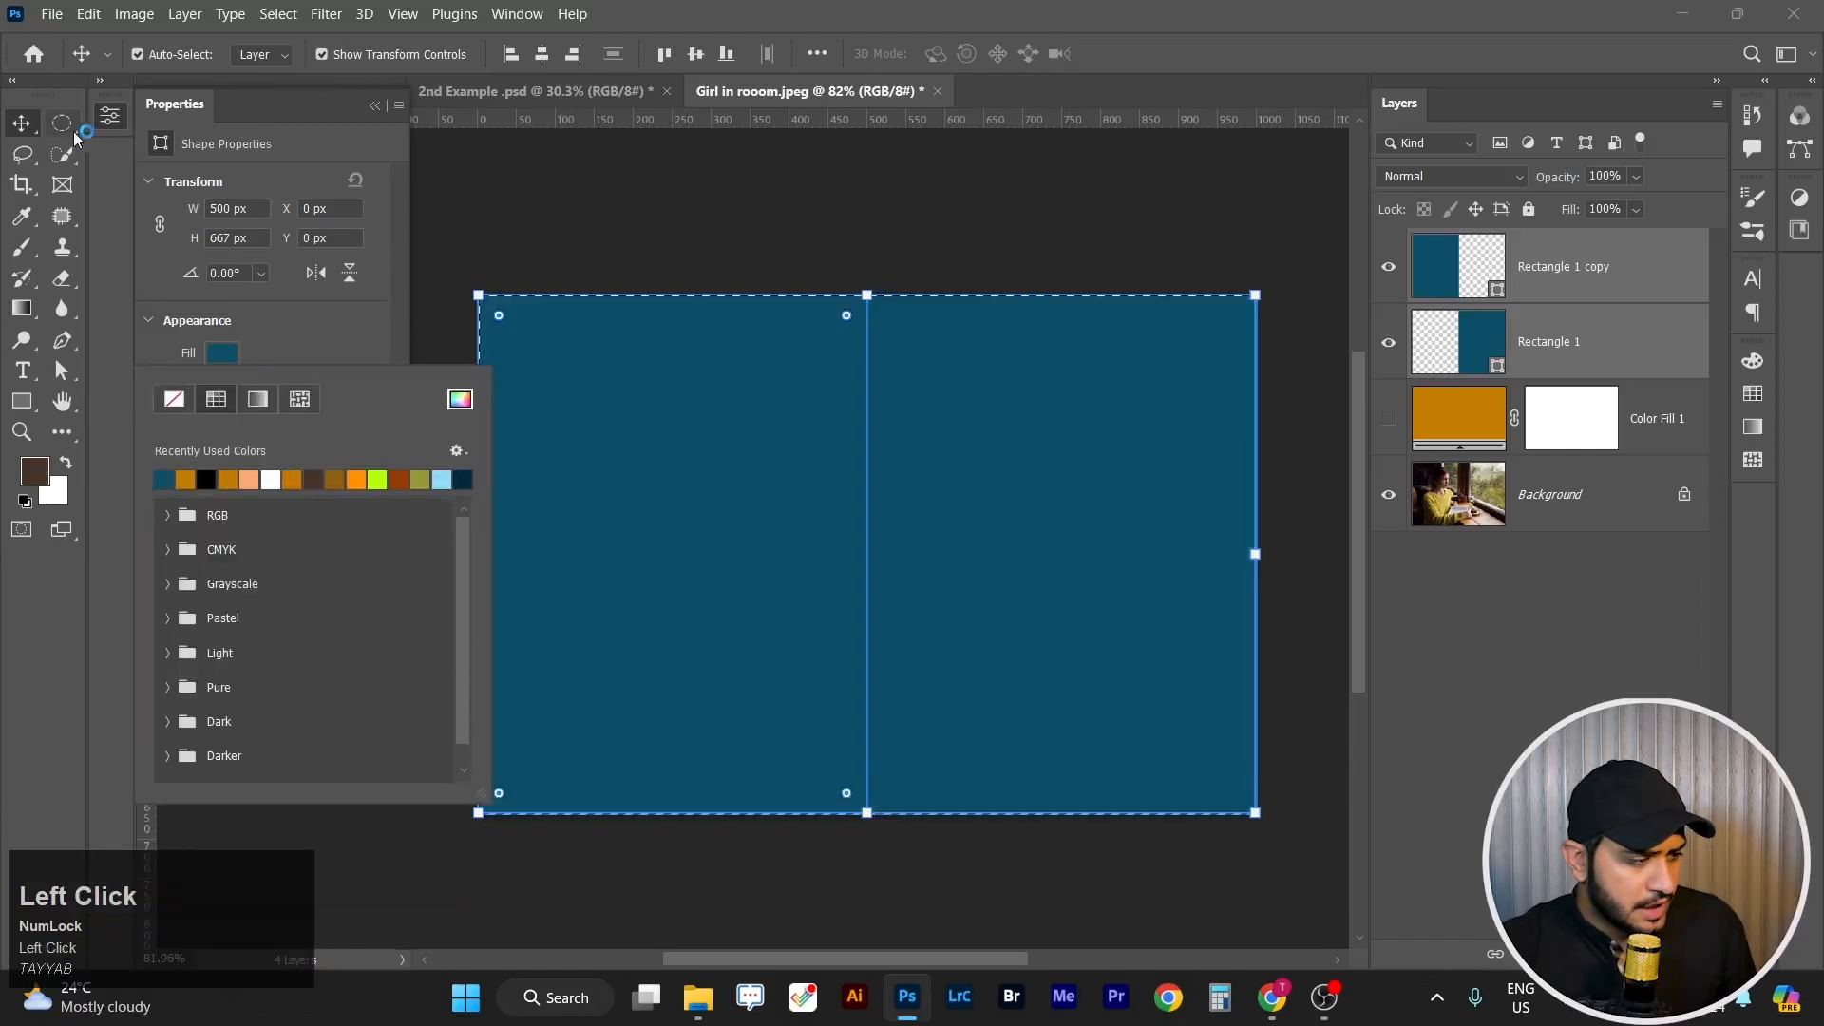
click(697, 311)
click(867, 204)
Set the fill of the rectangle covering the left half of the photo to 40%.
click(815, 487)
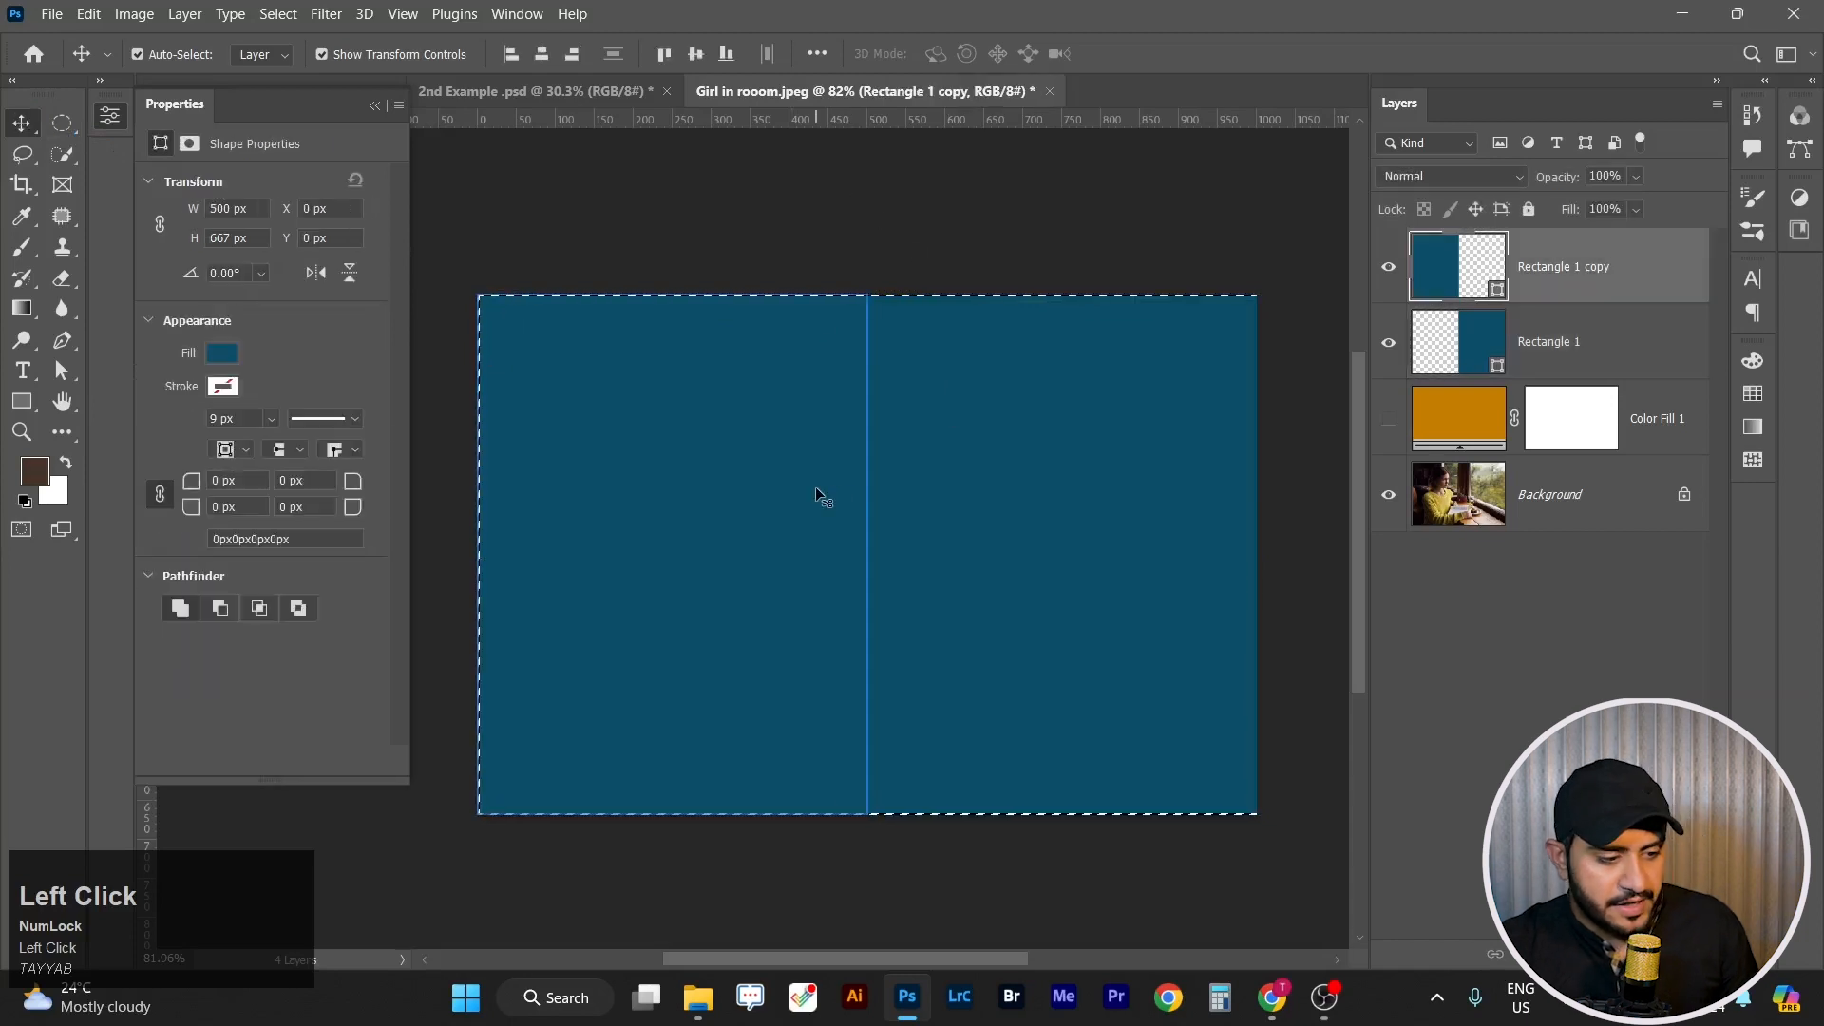
drag(1589, 212, 1592, 210)
text(40)
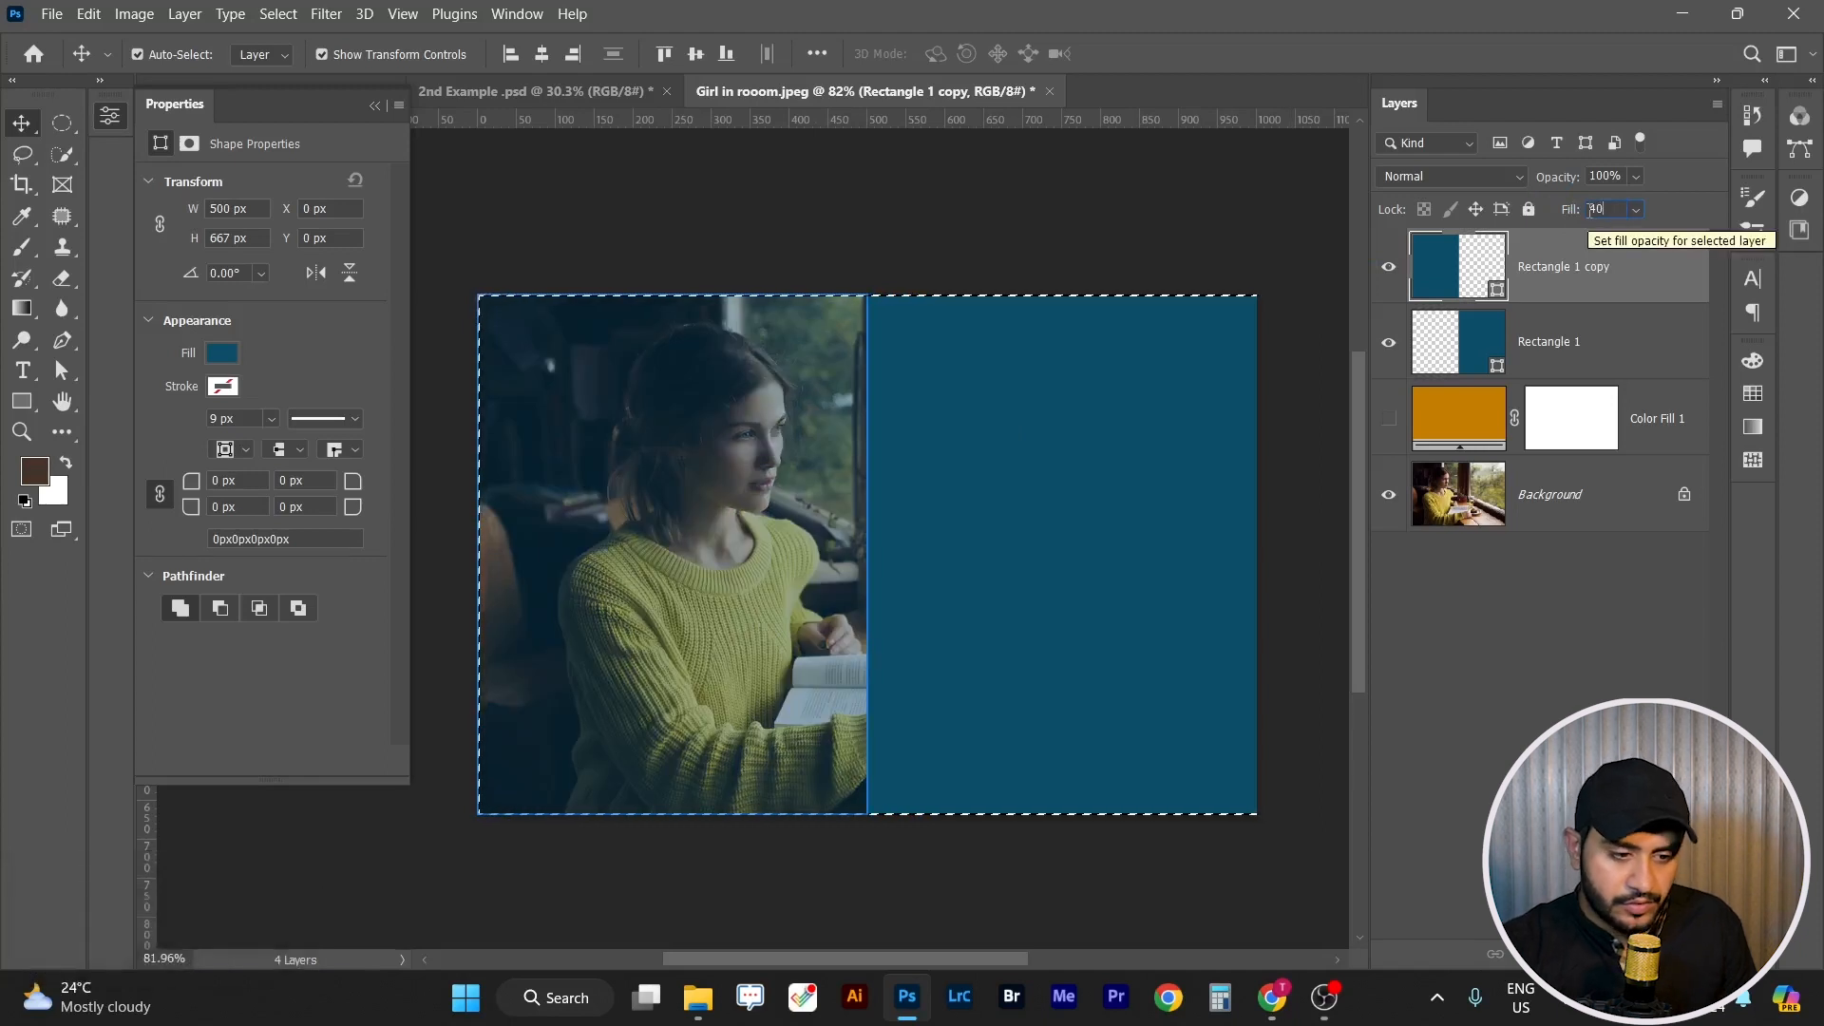
key(Return)
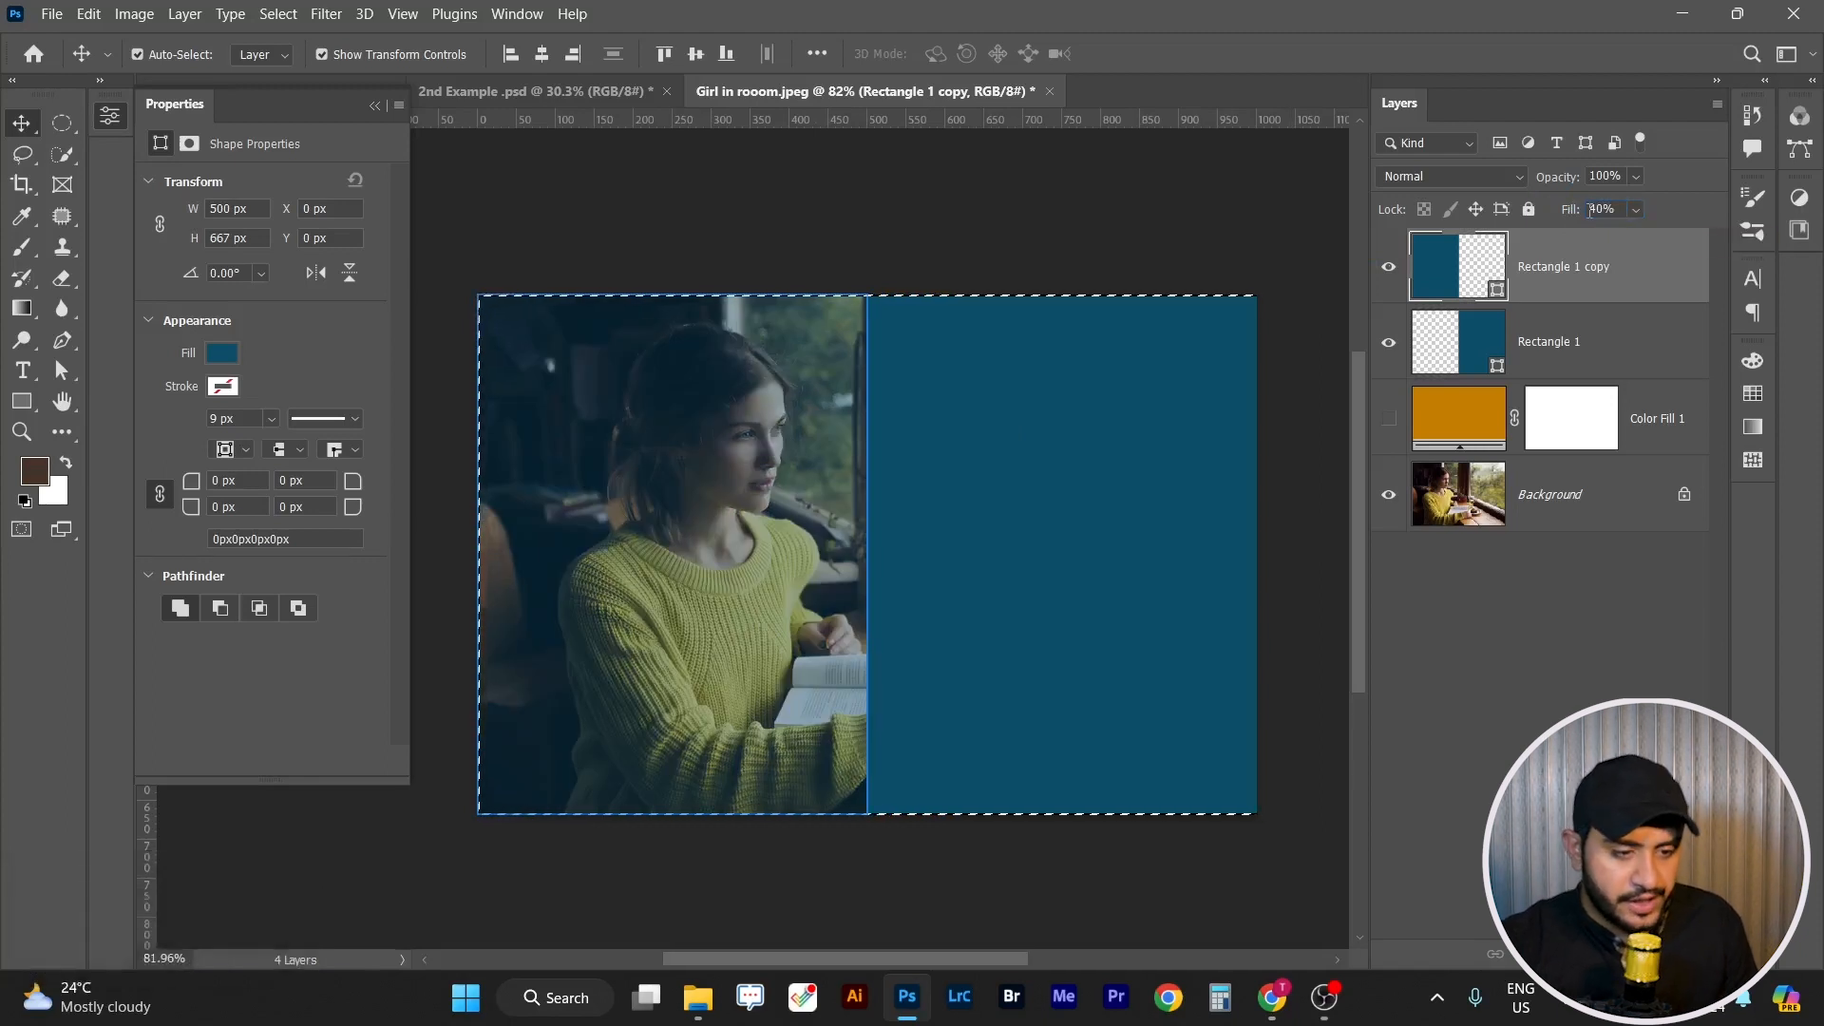
click(1083, 450)
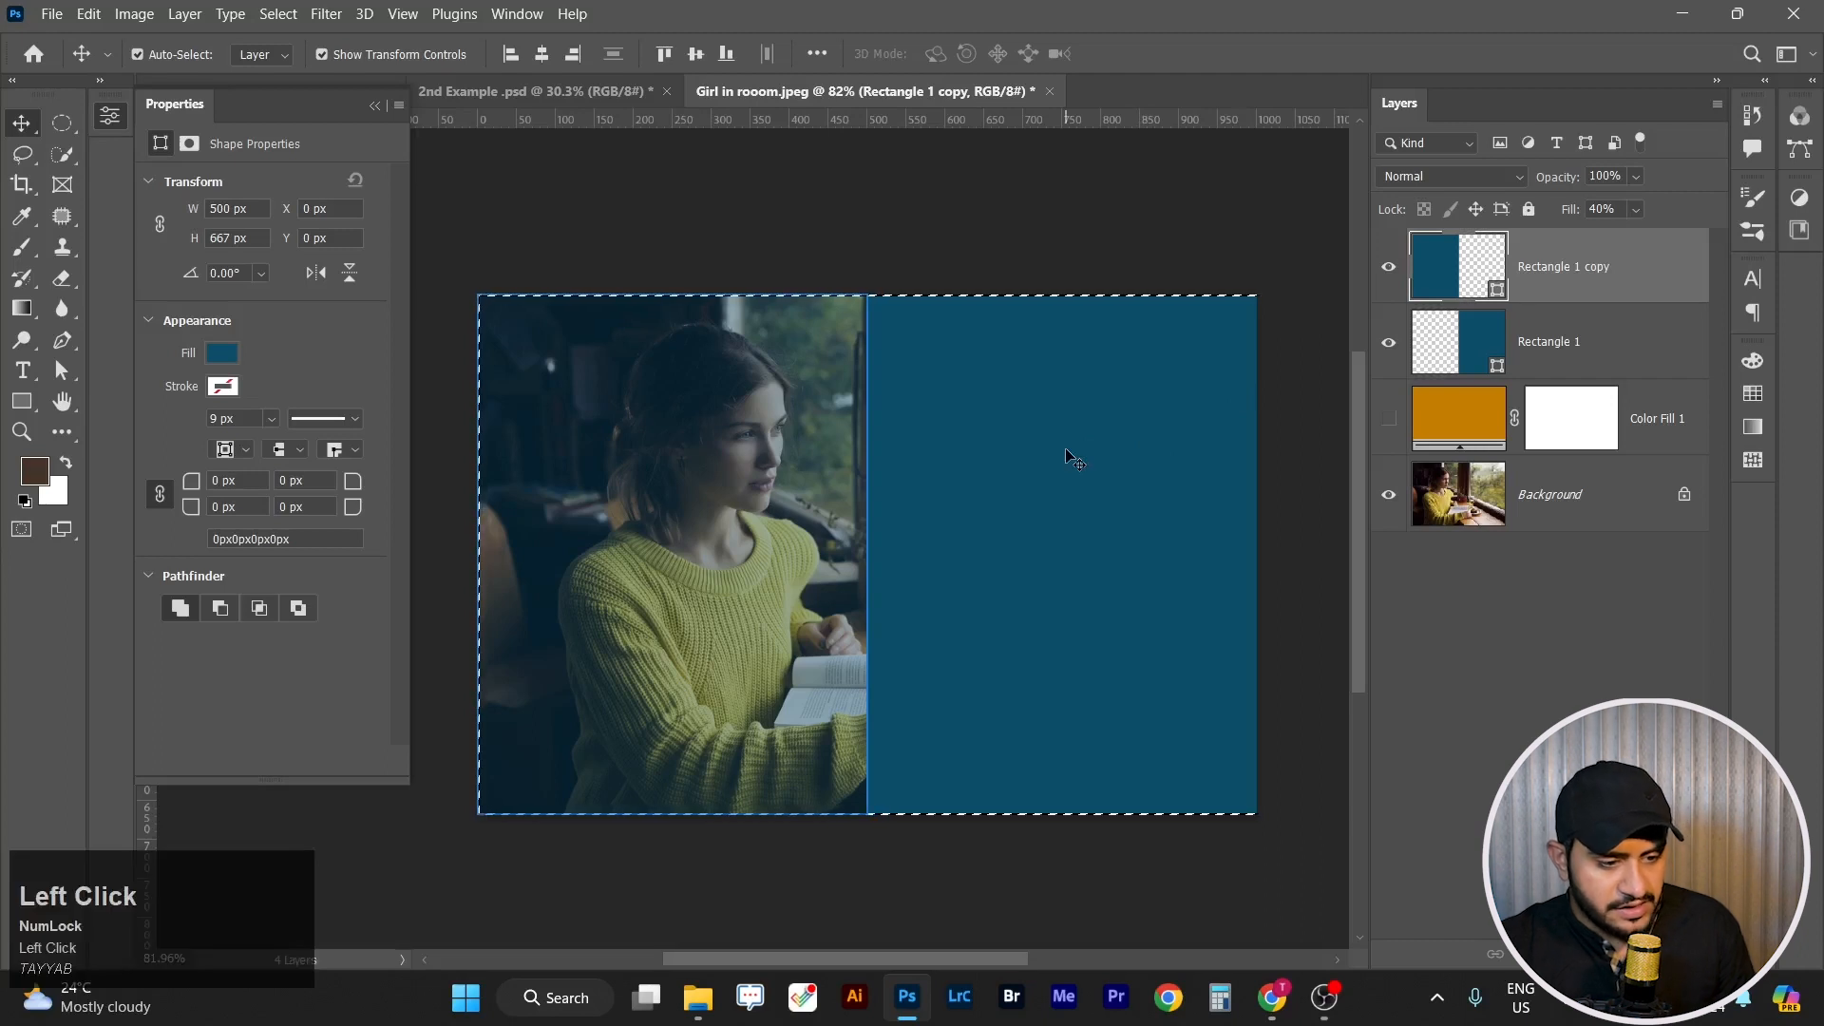
Clear the canvas selection and set the opacity of the rectangle covering the right half of the photo to 40%.
click(1145, 217)
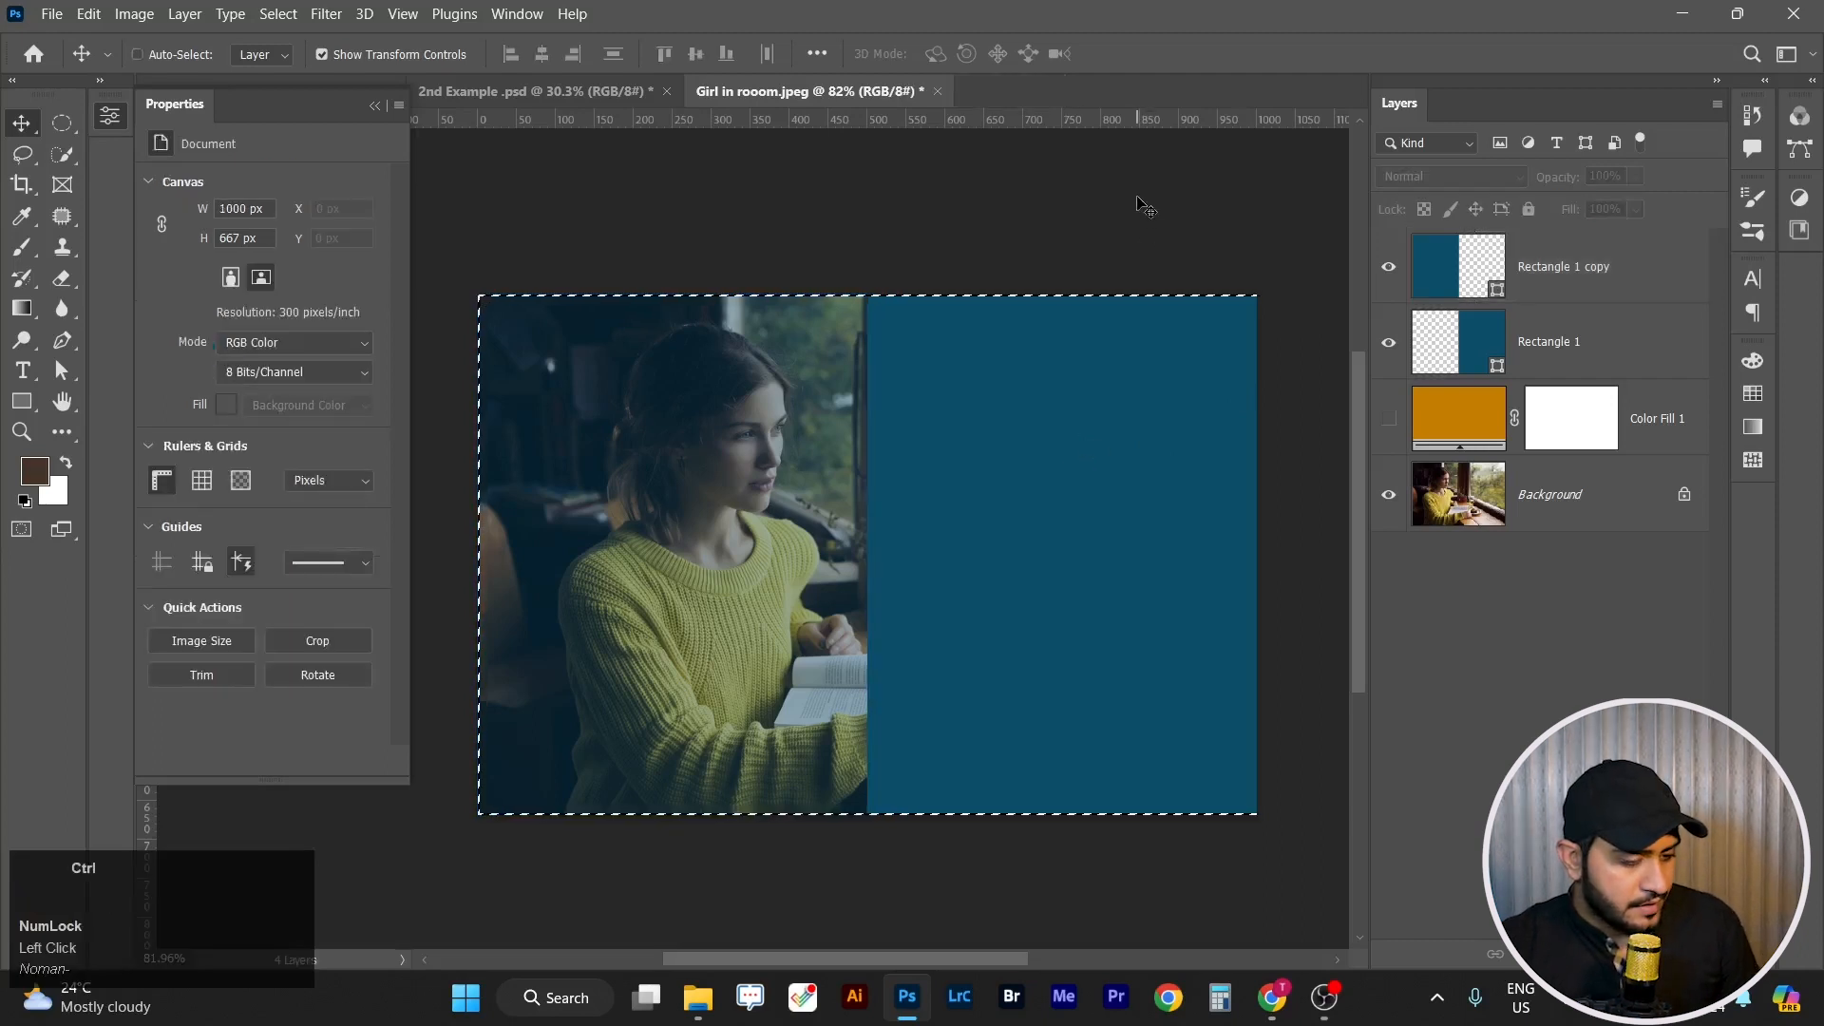
key(ctrl+d)
click(1219, 489)
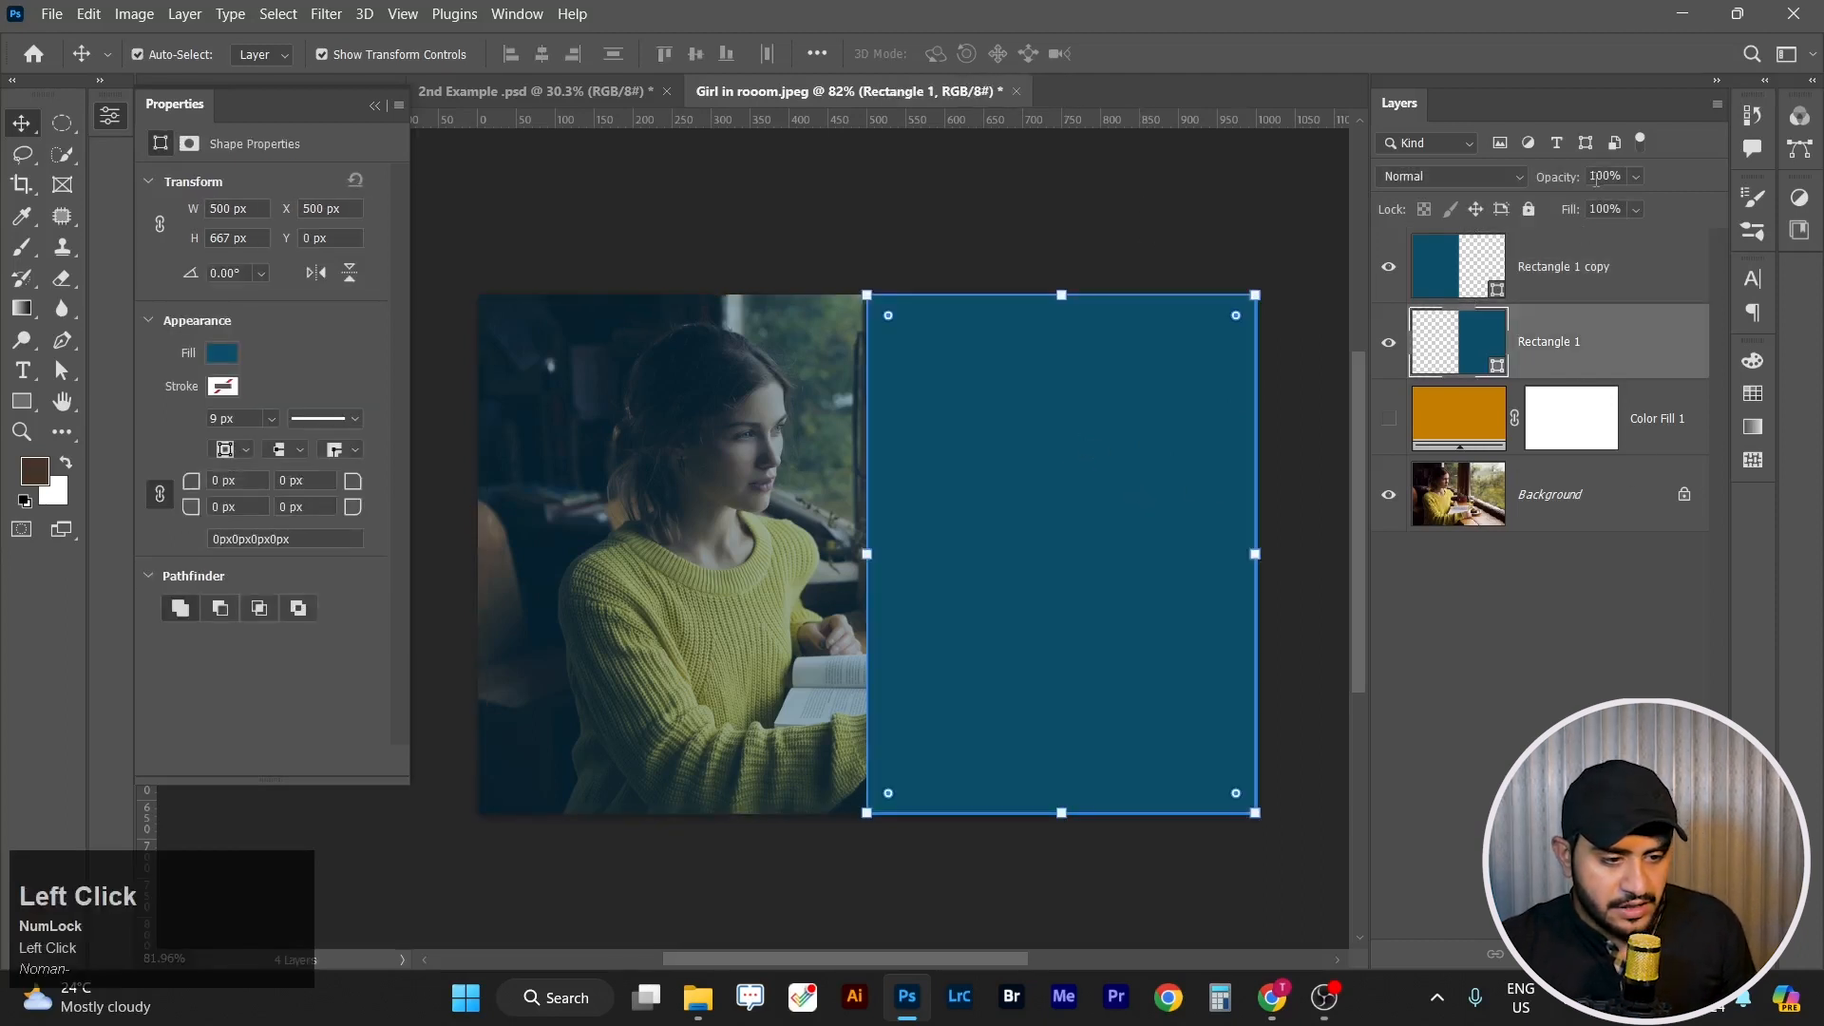
drag(1622, 177, 1586, 187)
text(40)
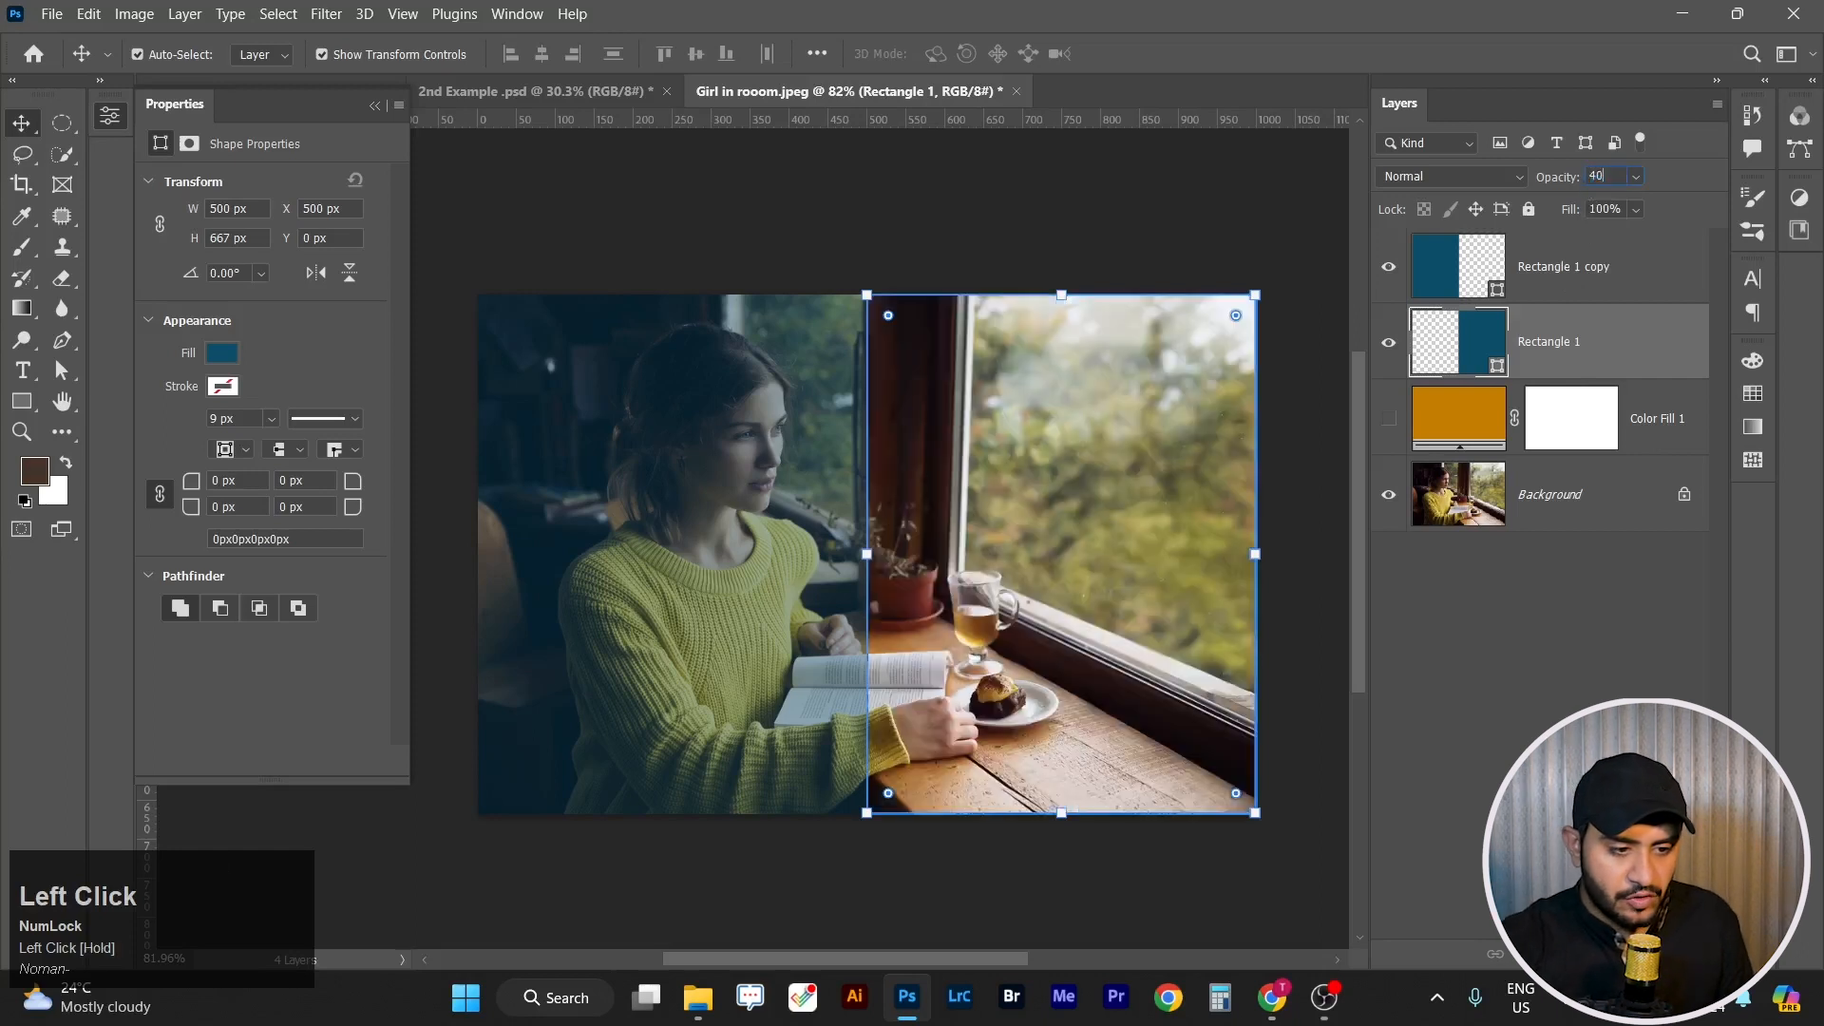
click(1187, 224)
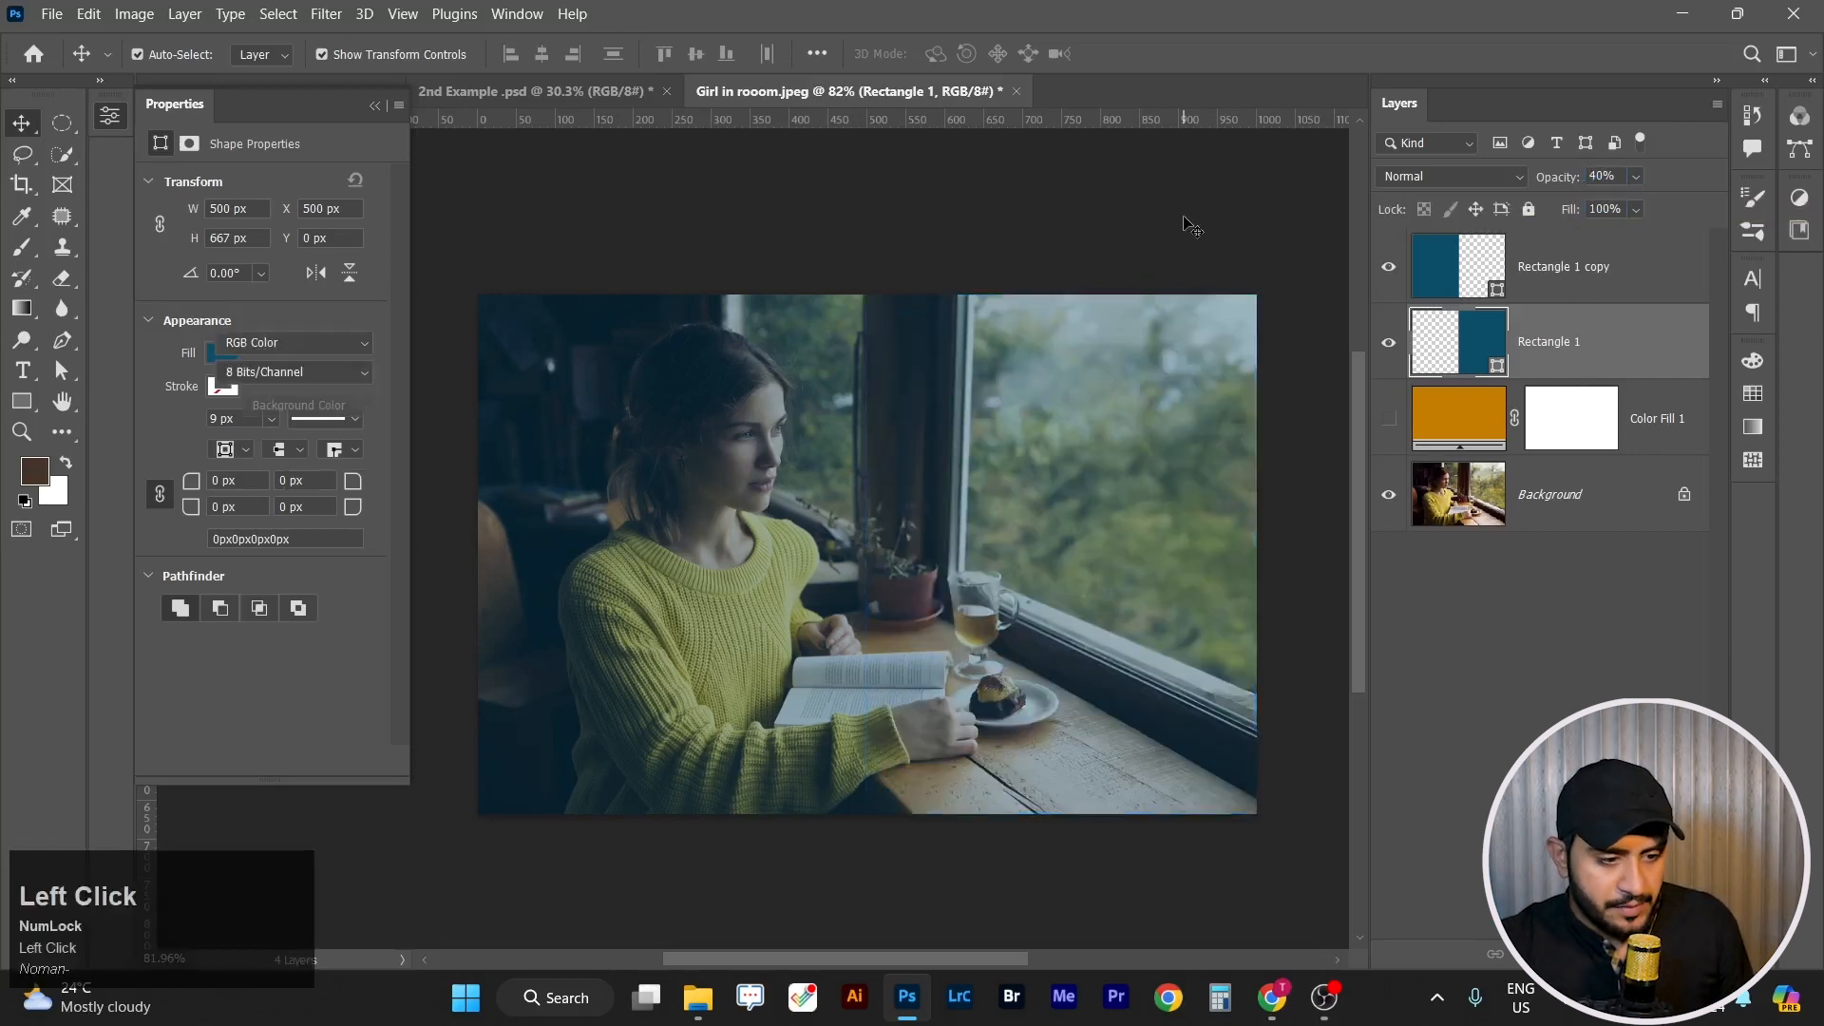
Preview the Color Burn blend mode on both rectangle layers together to compare how fill and opacity respond.
click(1579, 259)
shift+click(1597, 338)
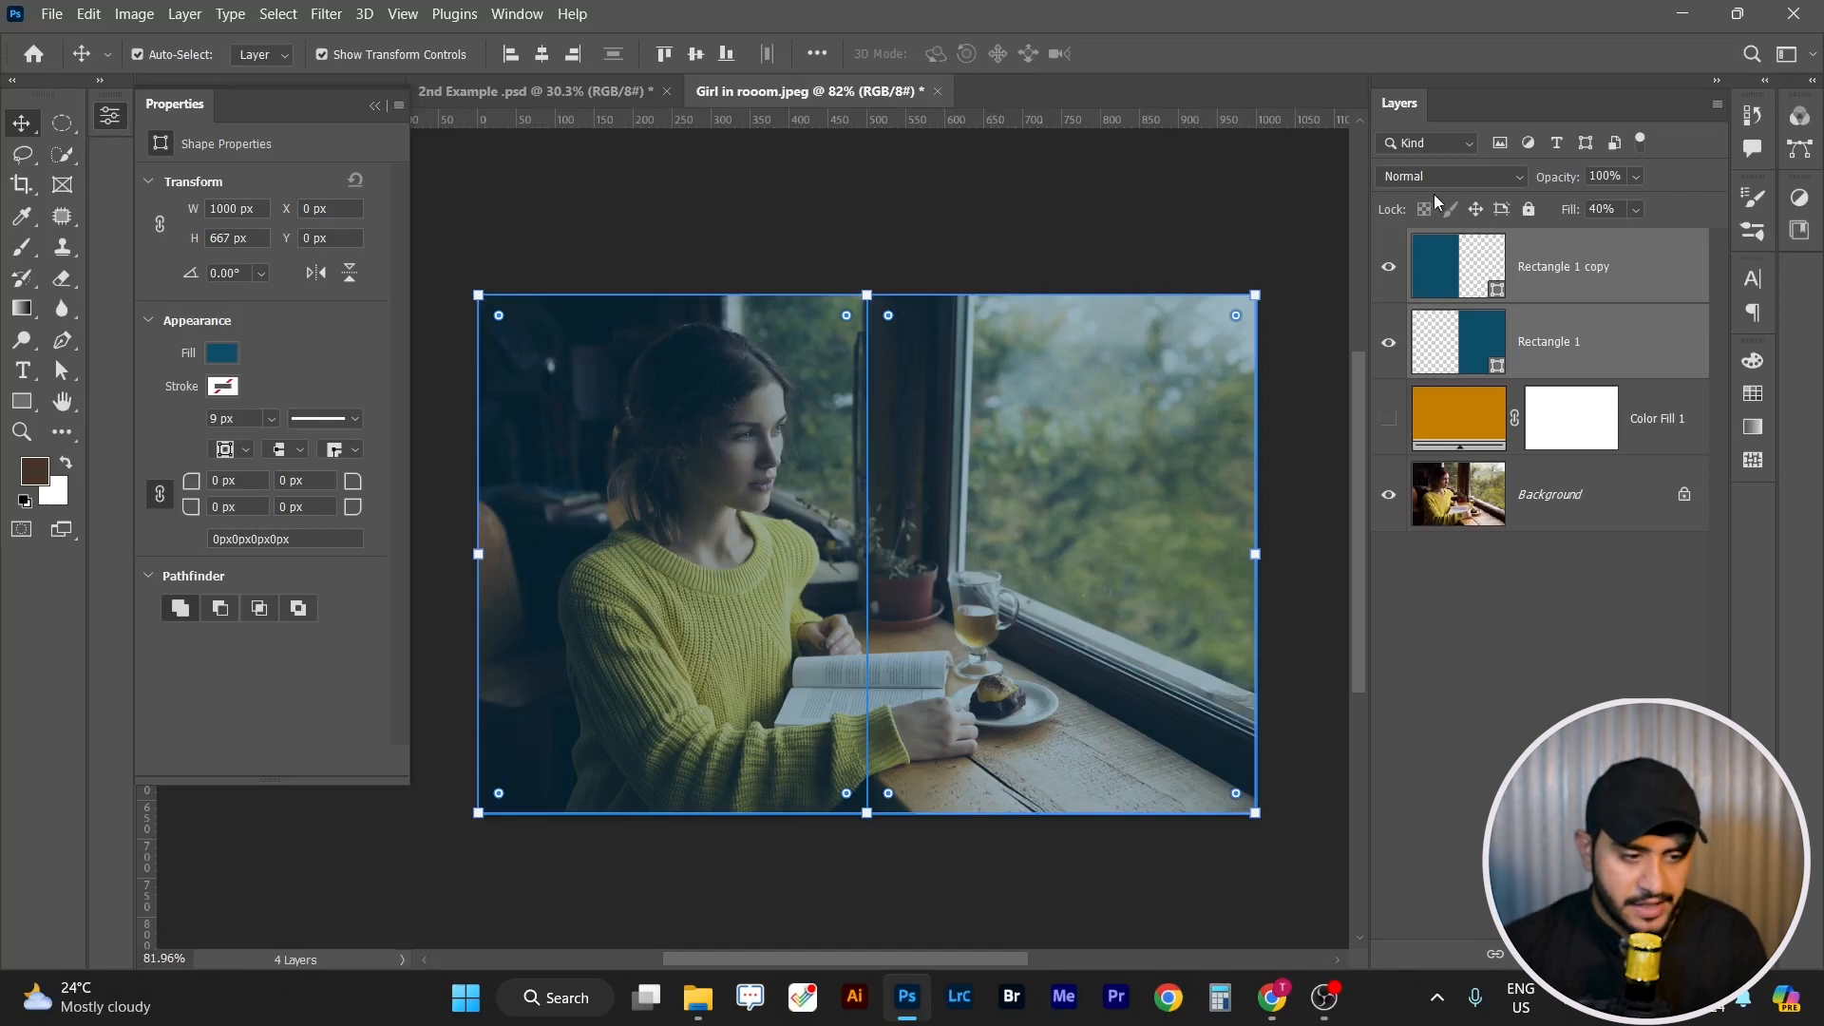
click(1476, 180)
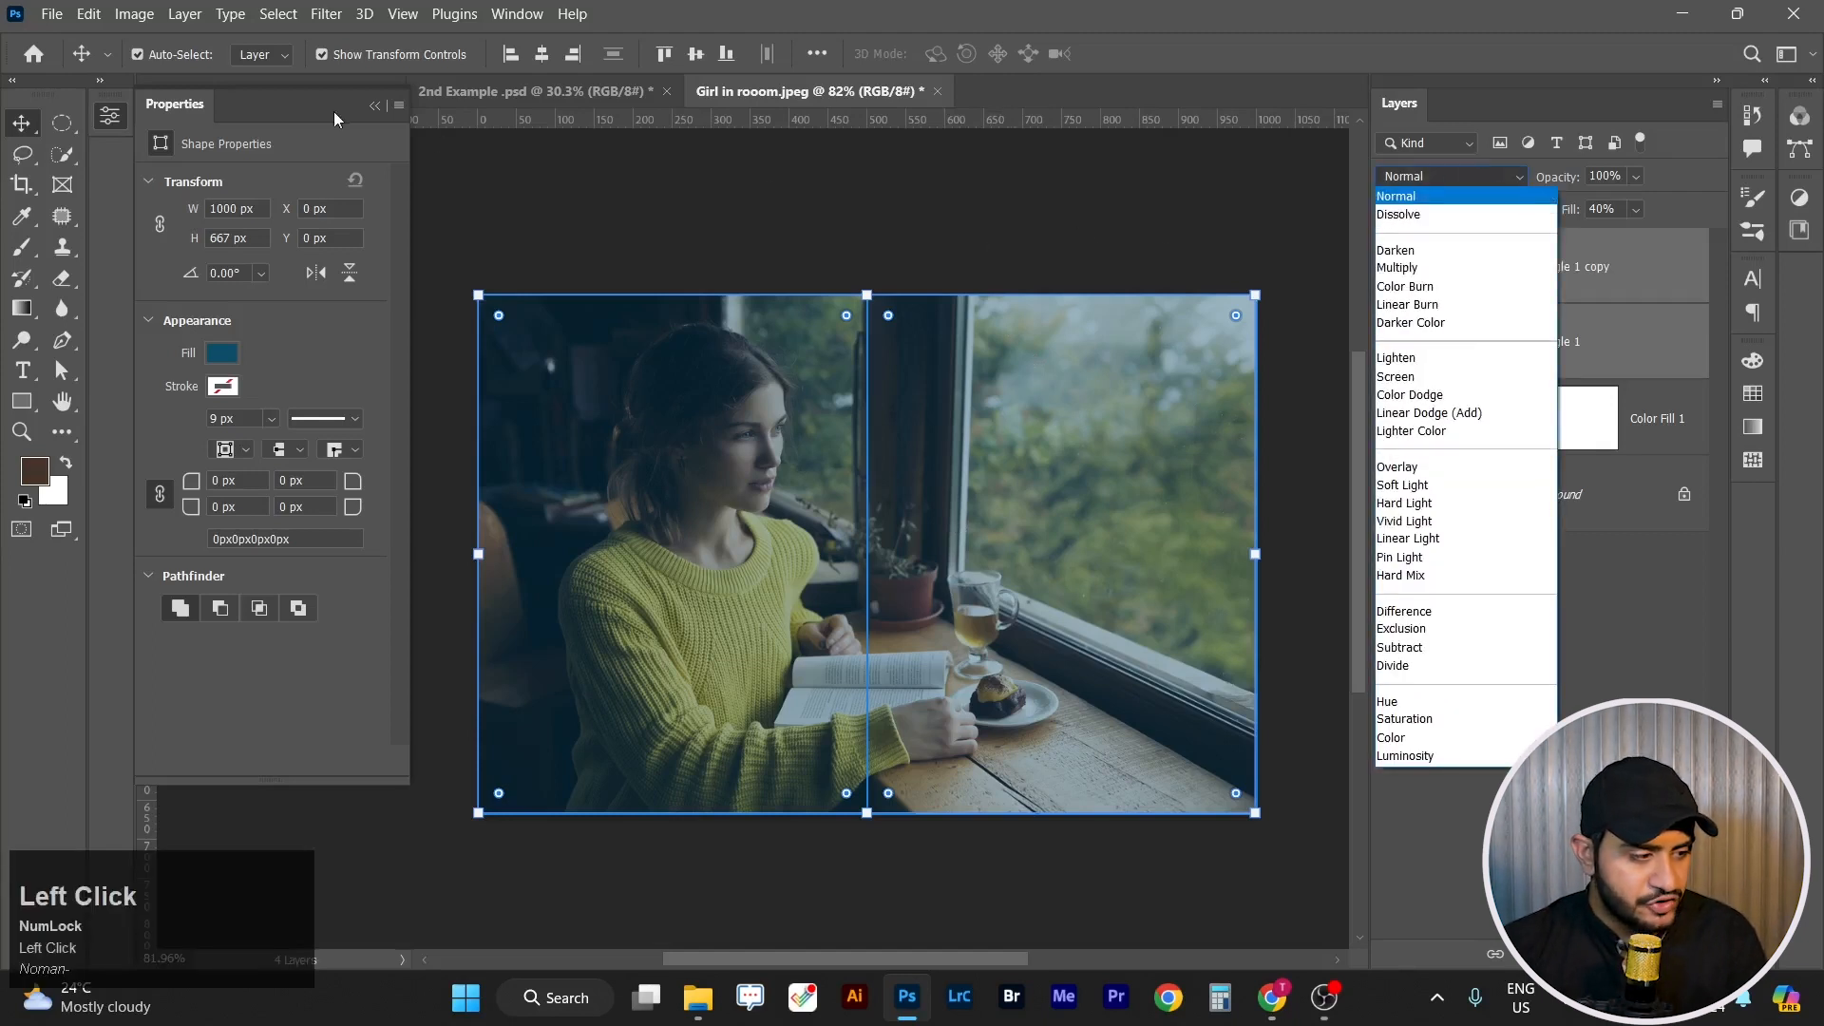
click(365, 106)
click(374, 105)
drag(864, 256, 938, 246)
click(1503, 180)
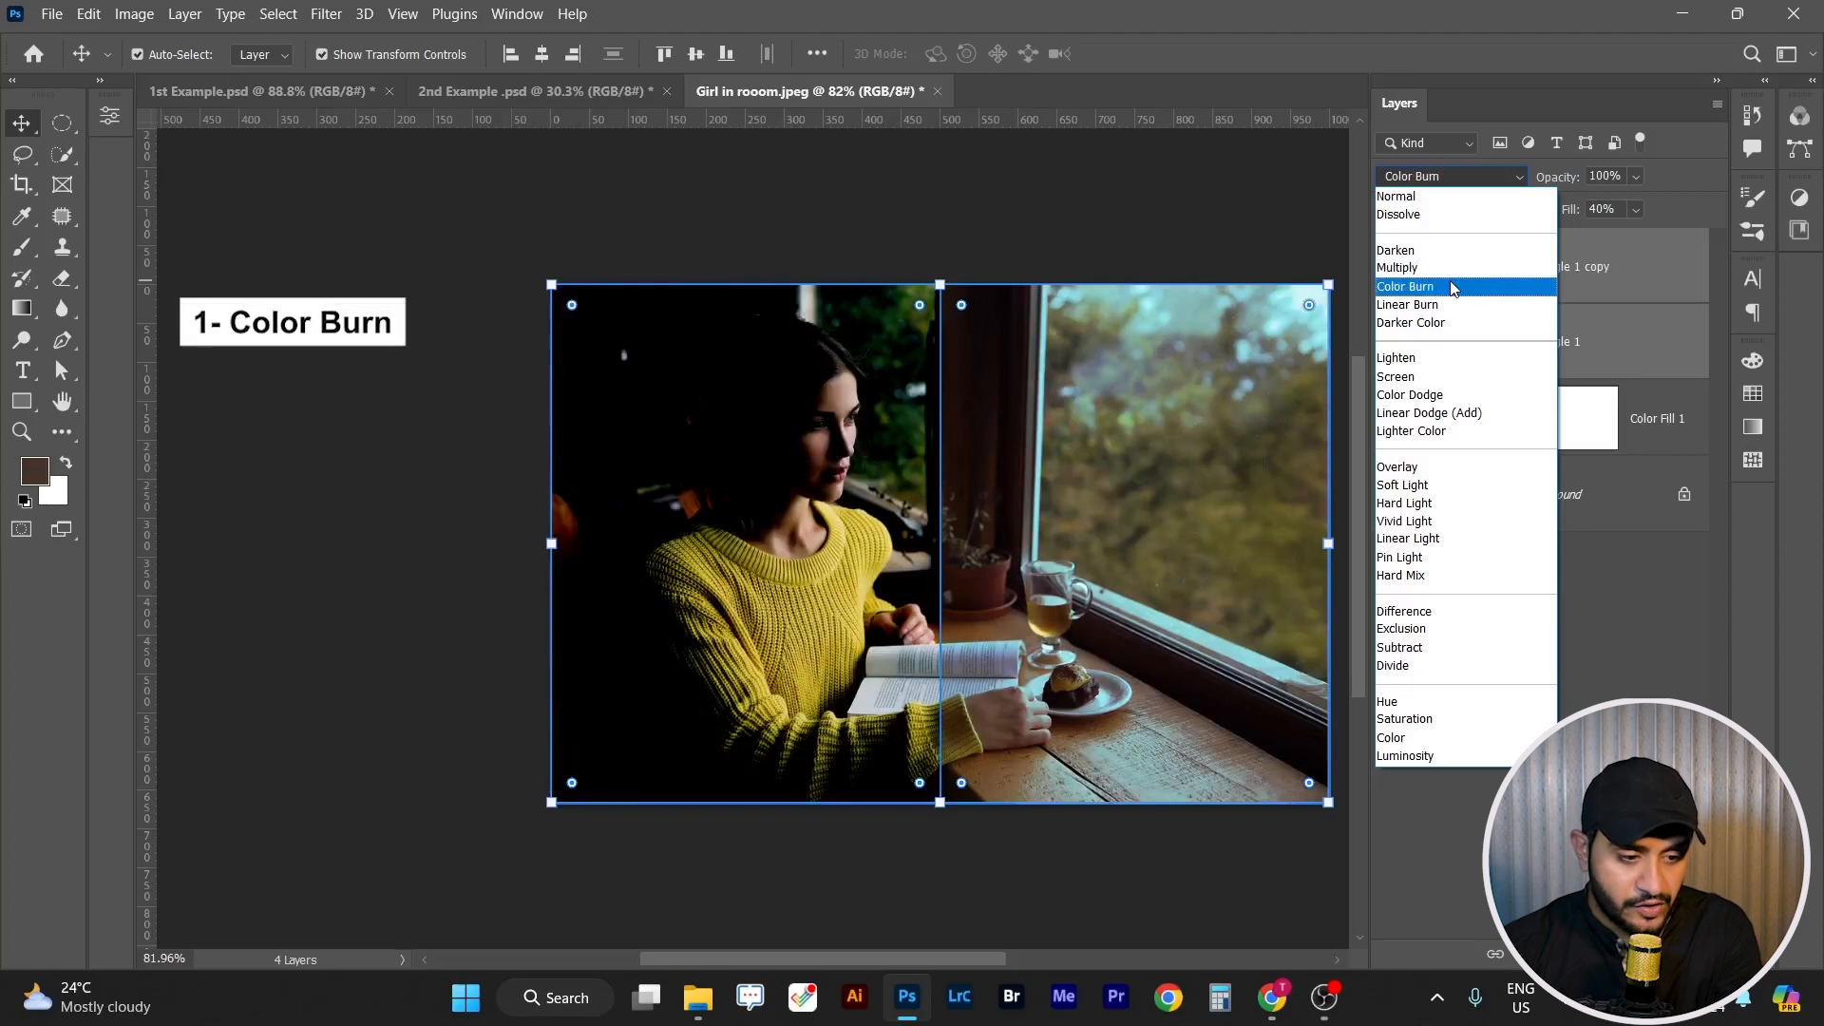
click(1220, 232)
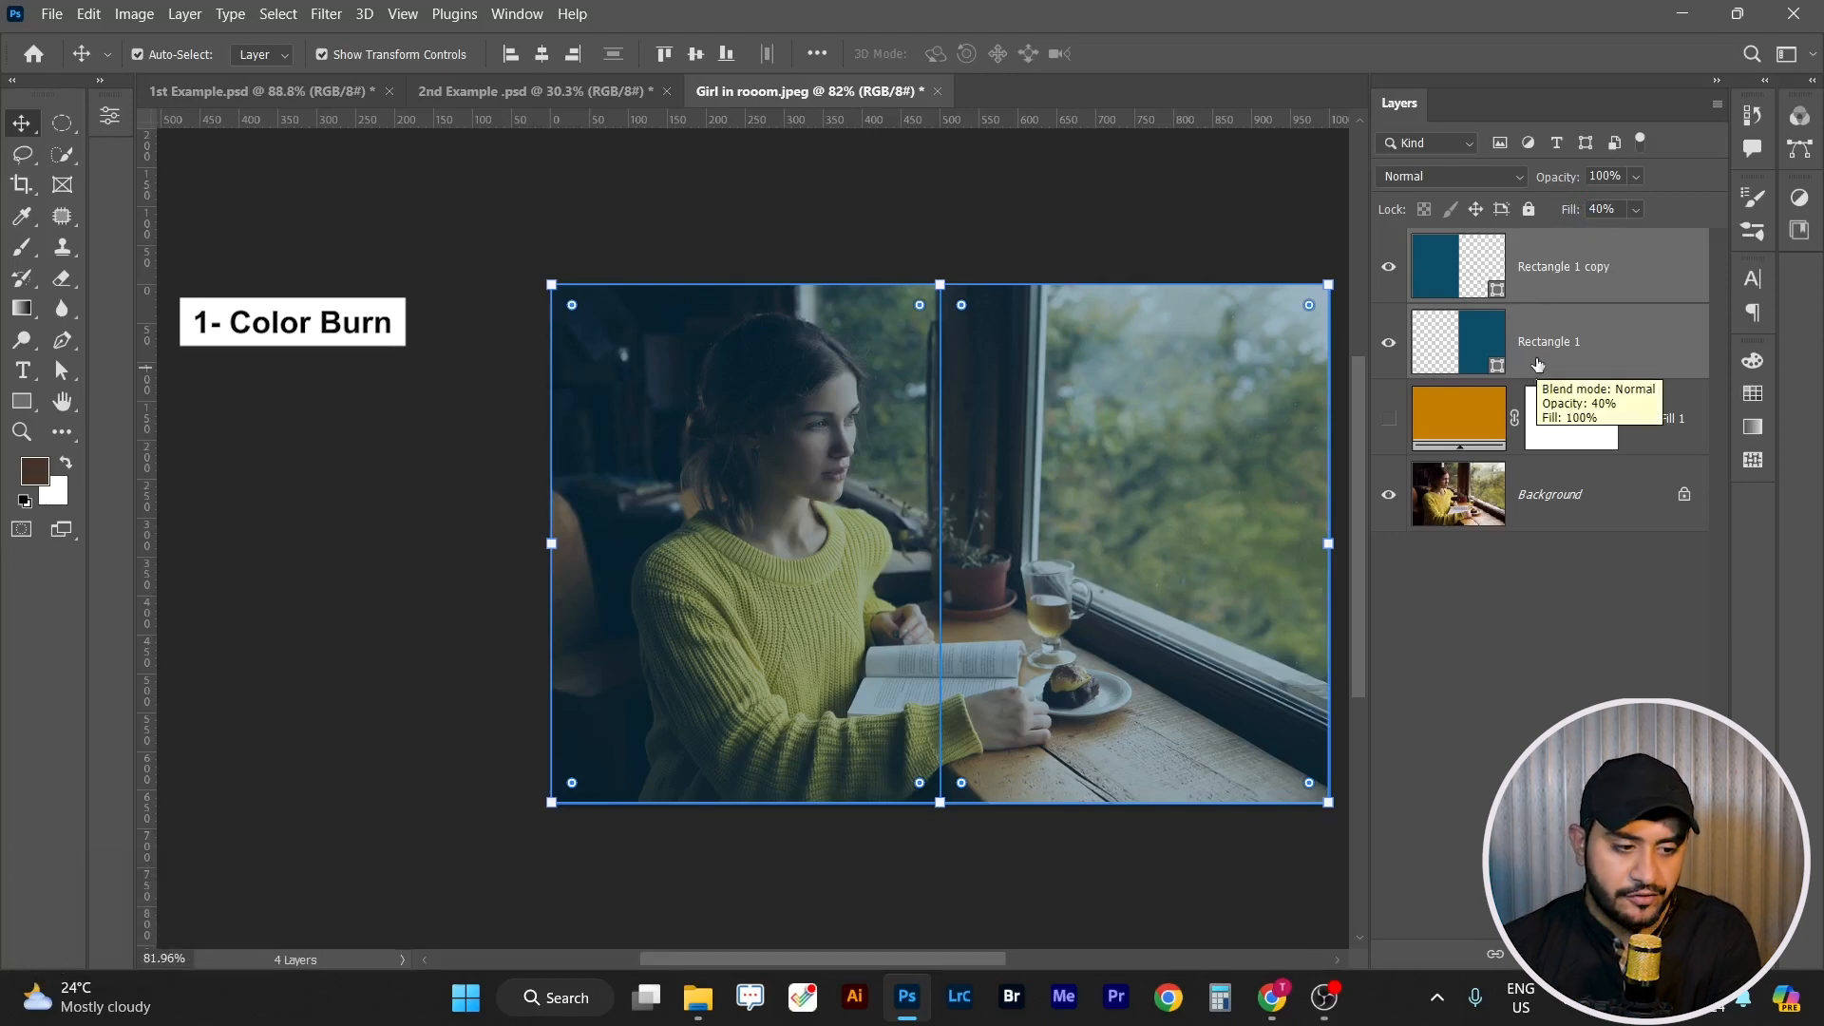
Preview the other blend modes on both rectangles, including Overlay and Luminosity, to compare 40% fill with 40% opacity.
click(1599, 347)
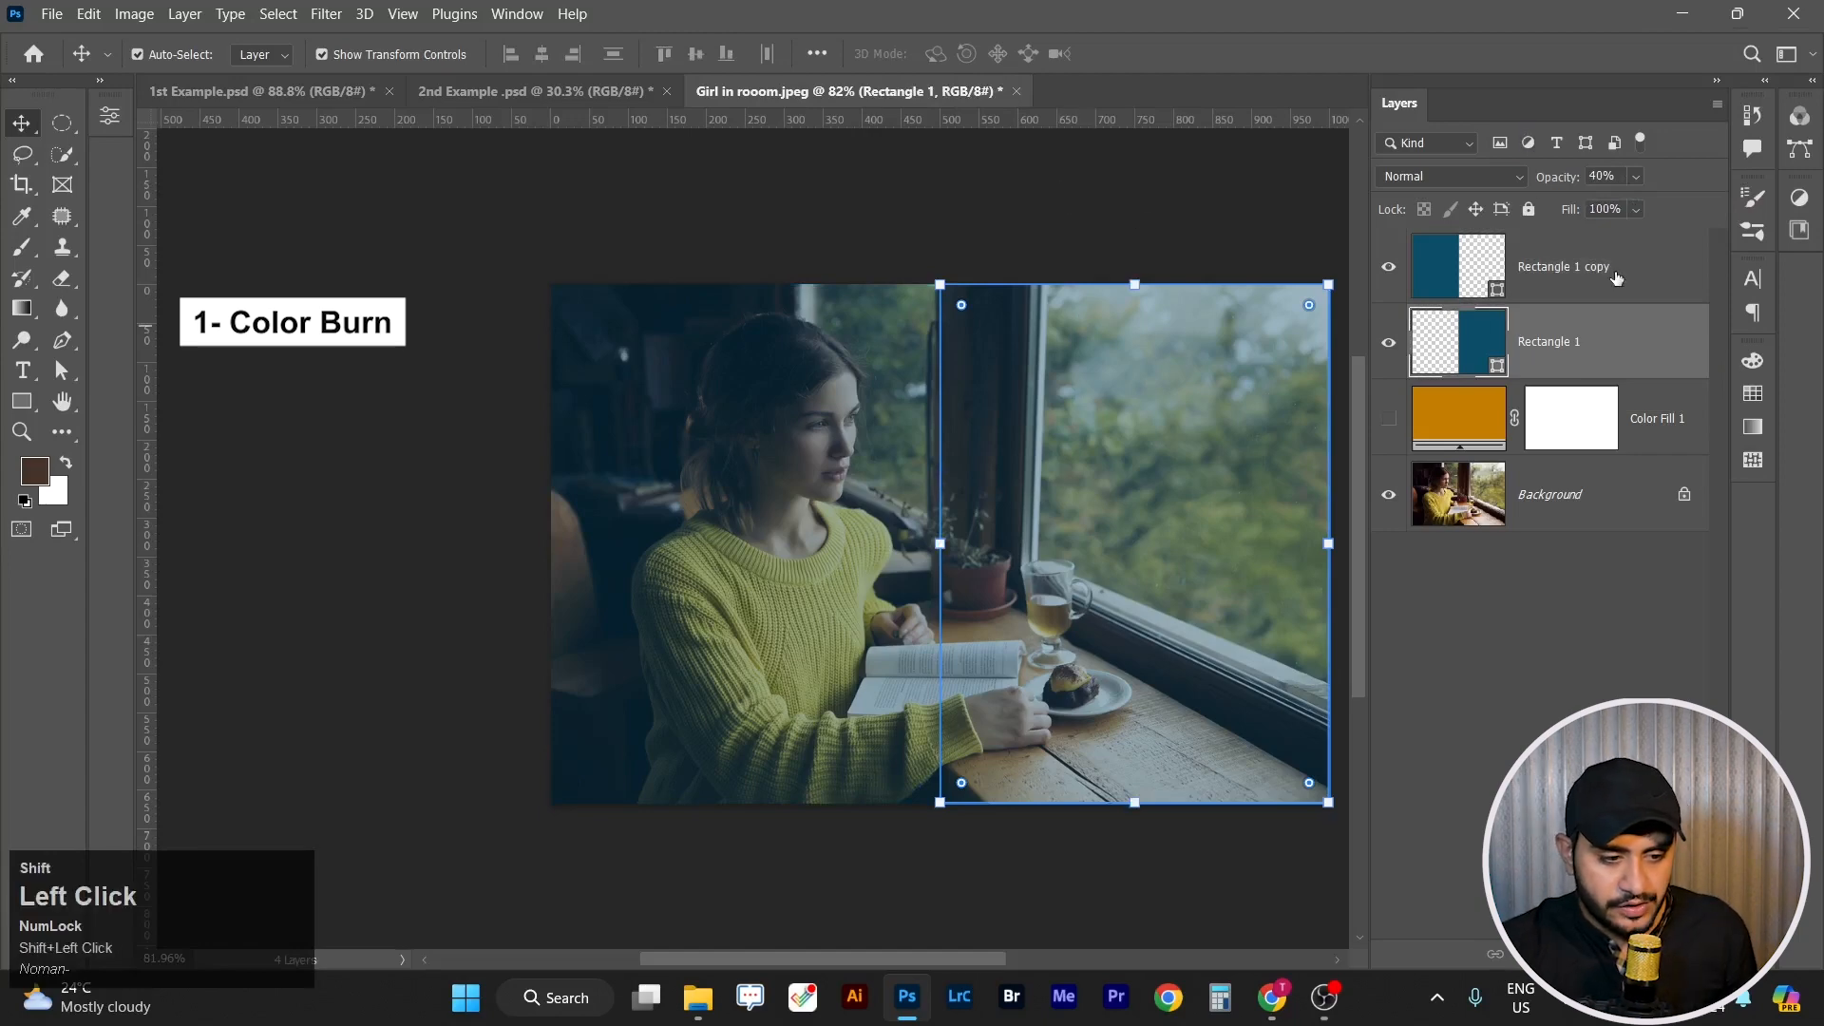
shift+click(1568, 268)
click(1525, 177)
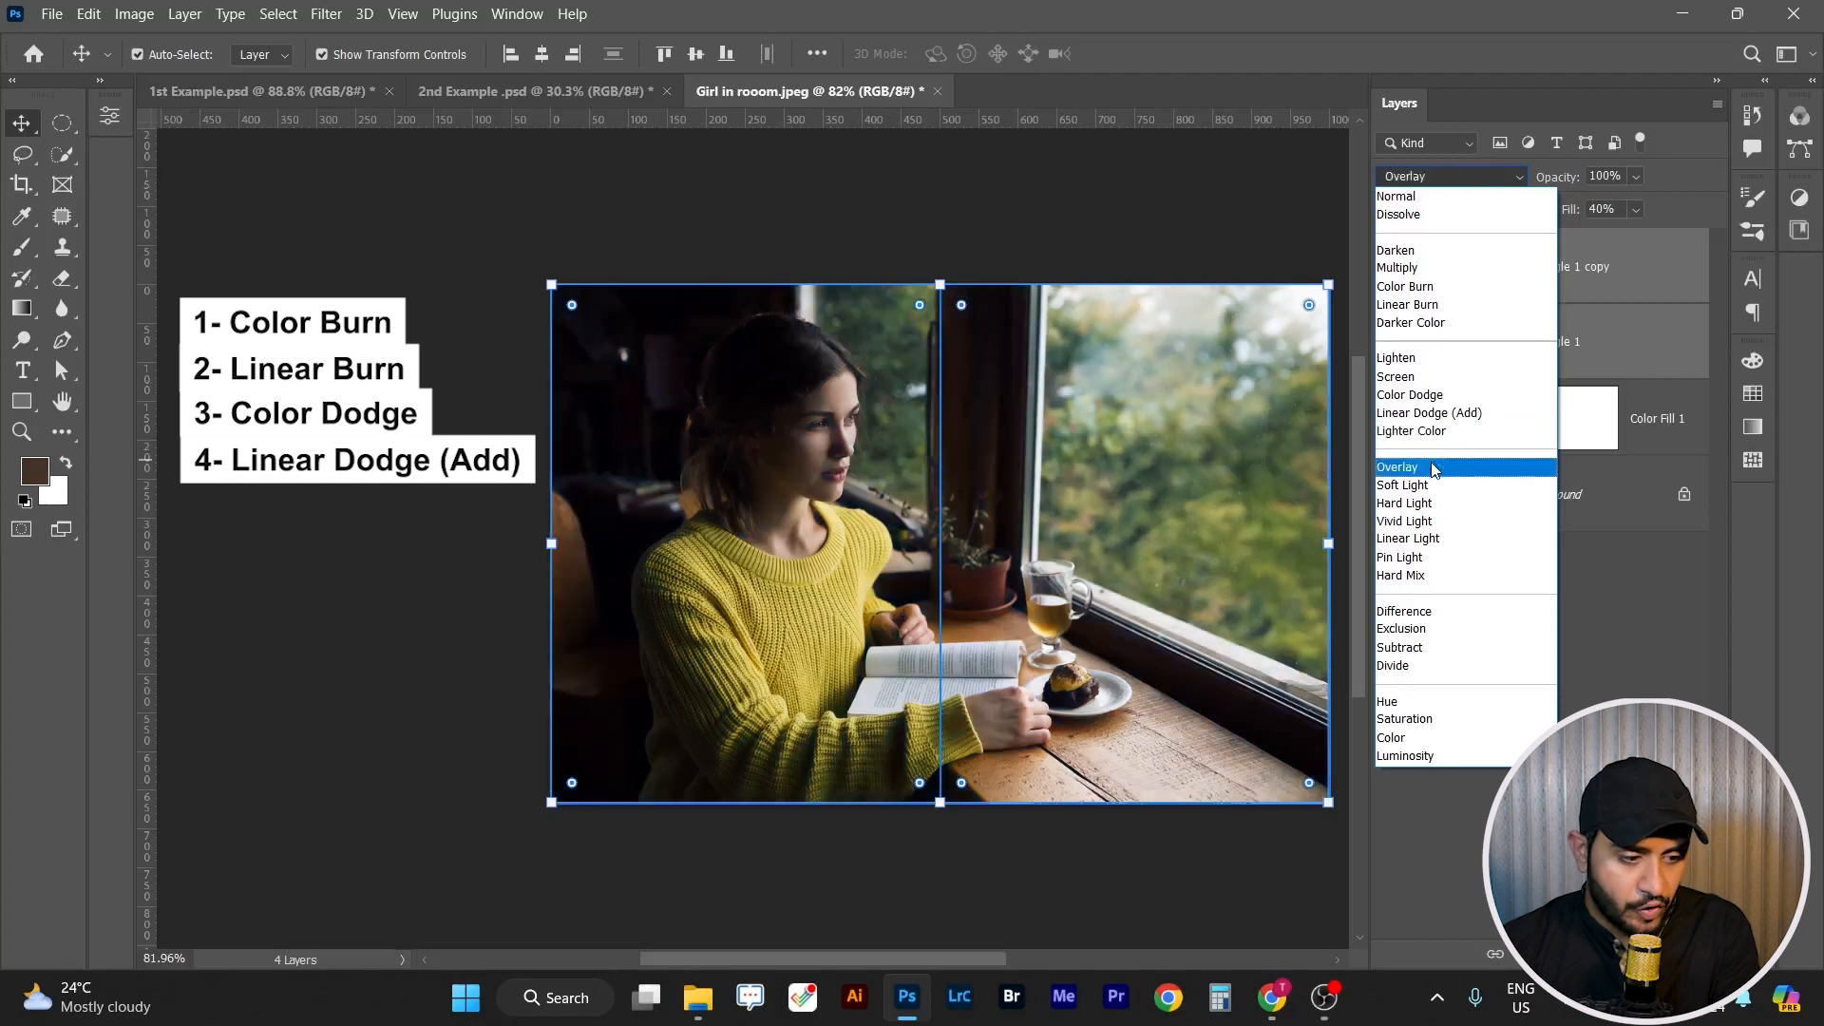
click(1435, 468)
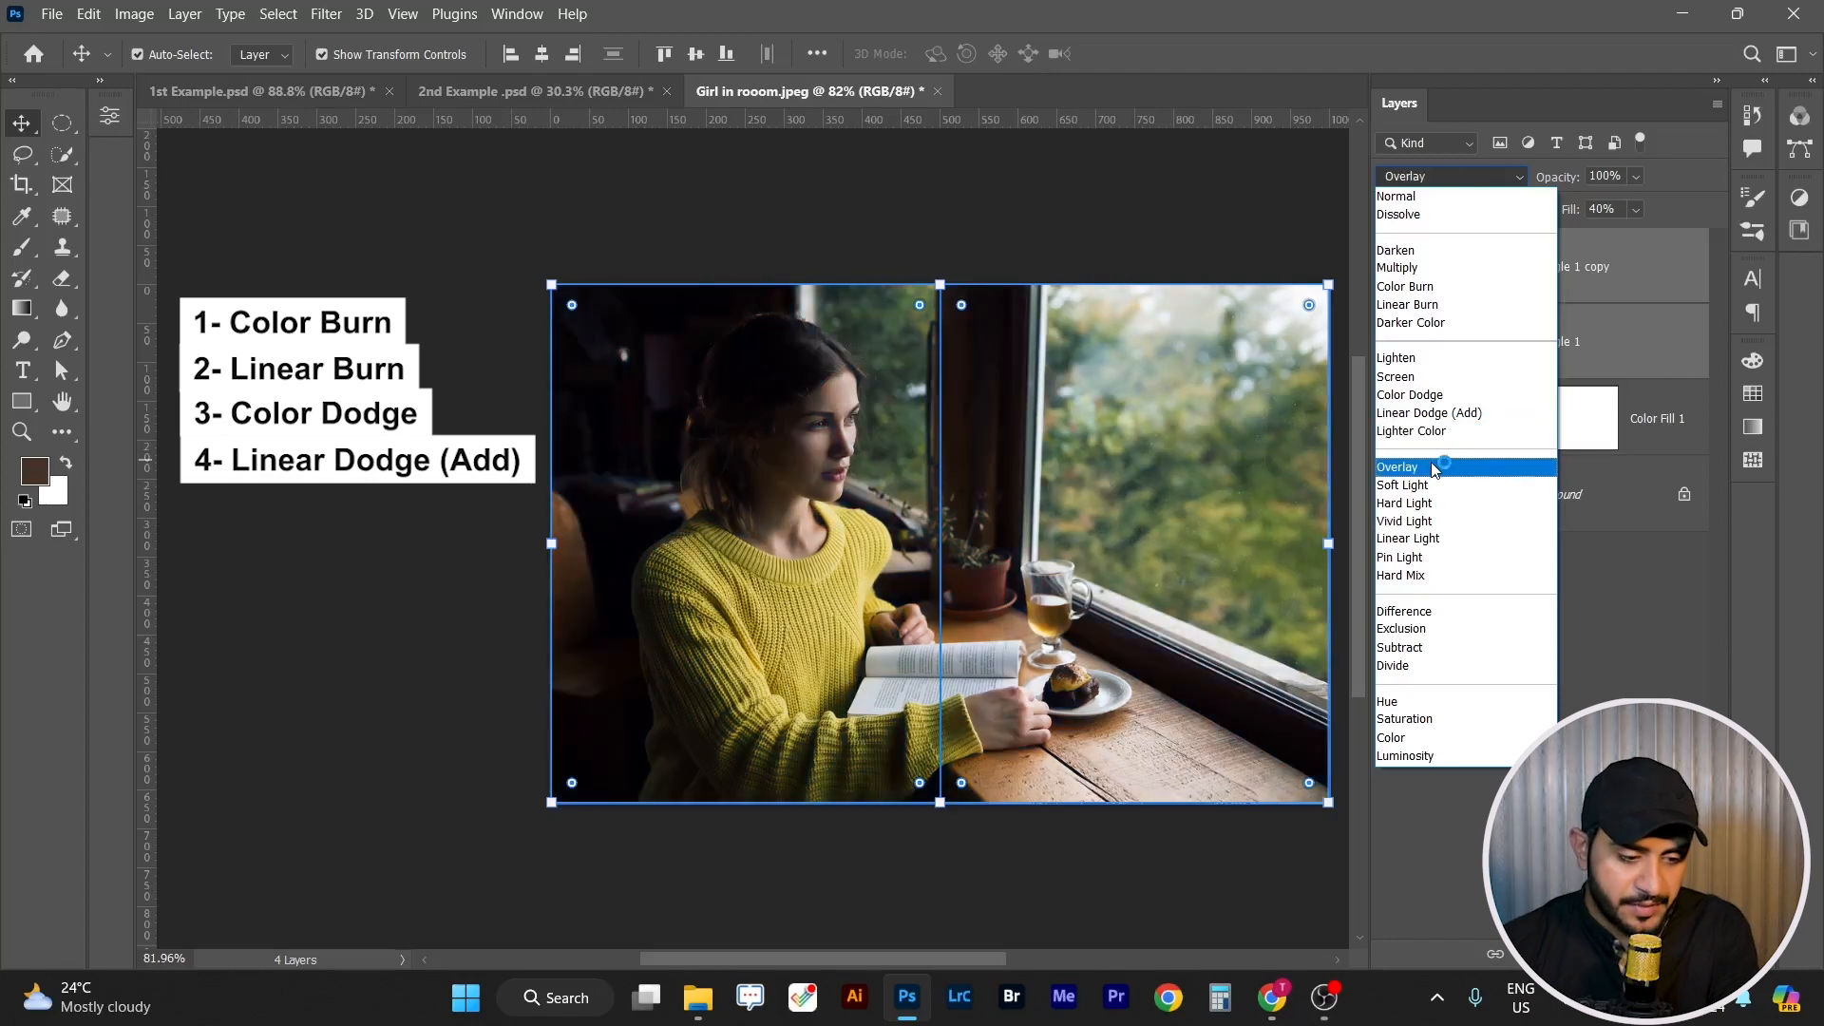
click(1435, 468)
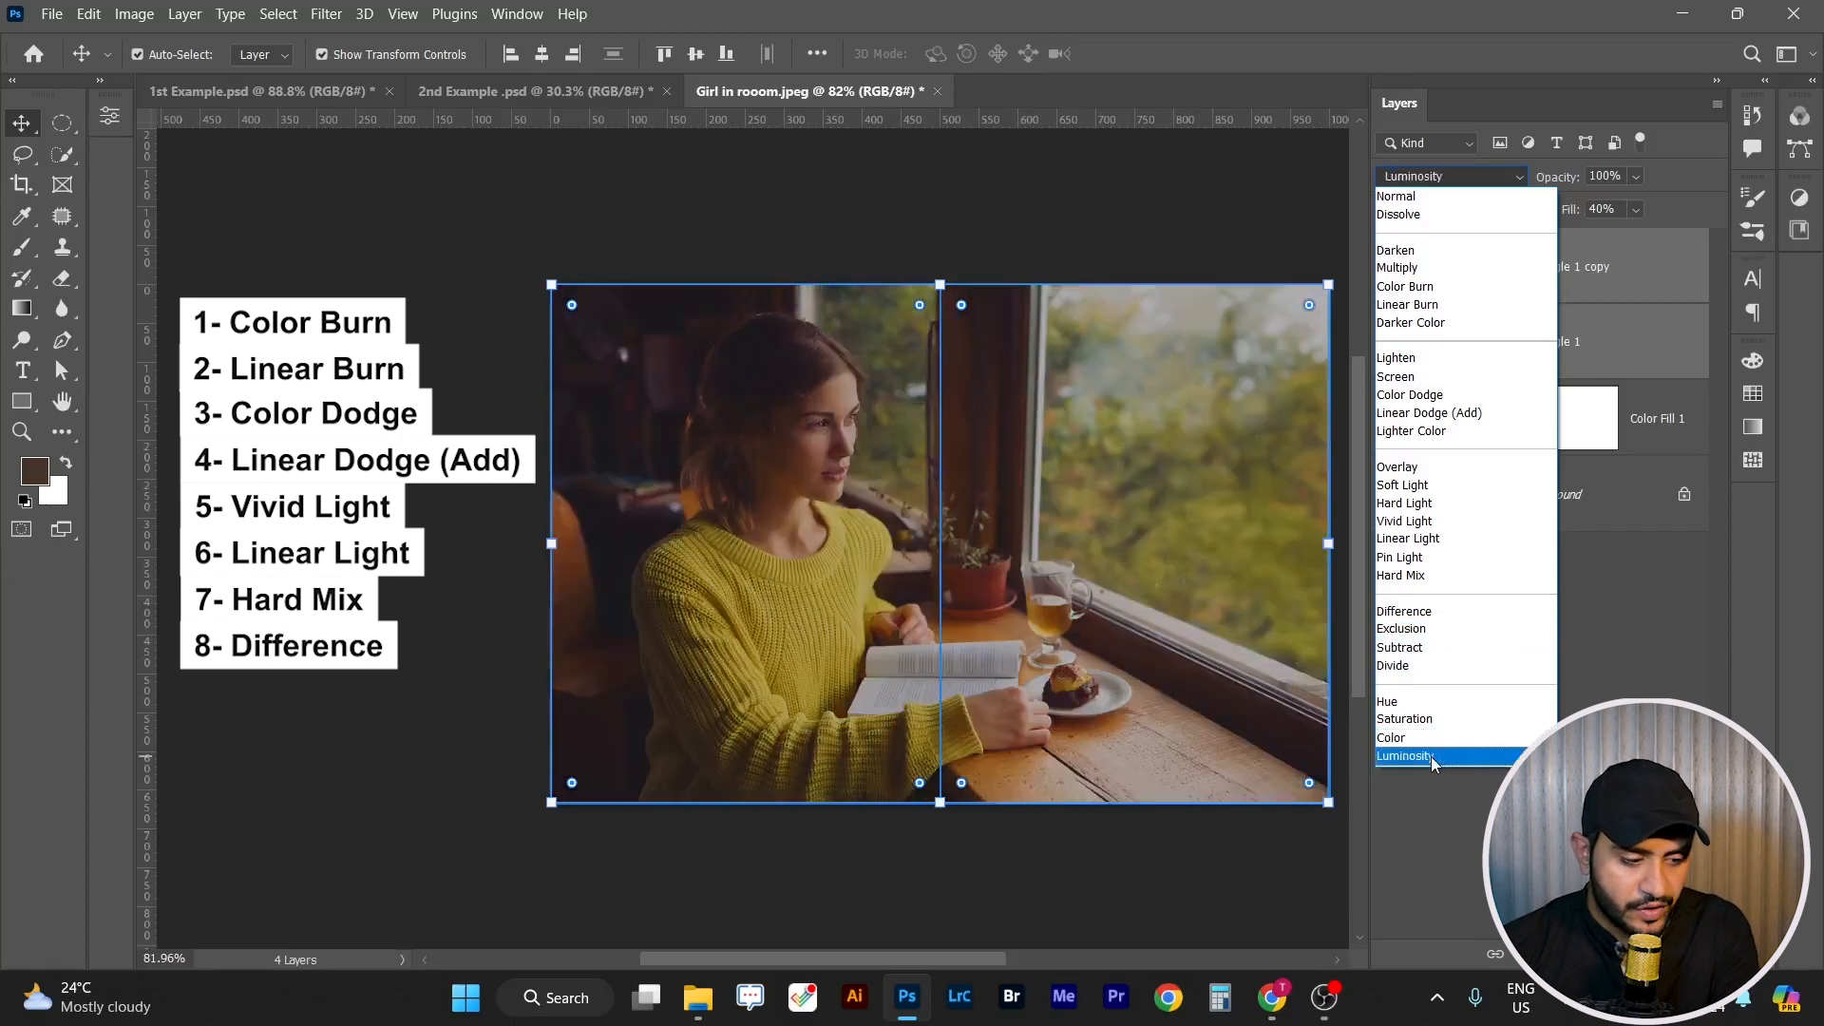
click(1235, 253)
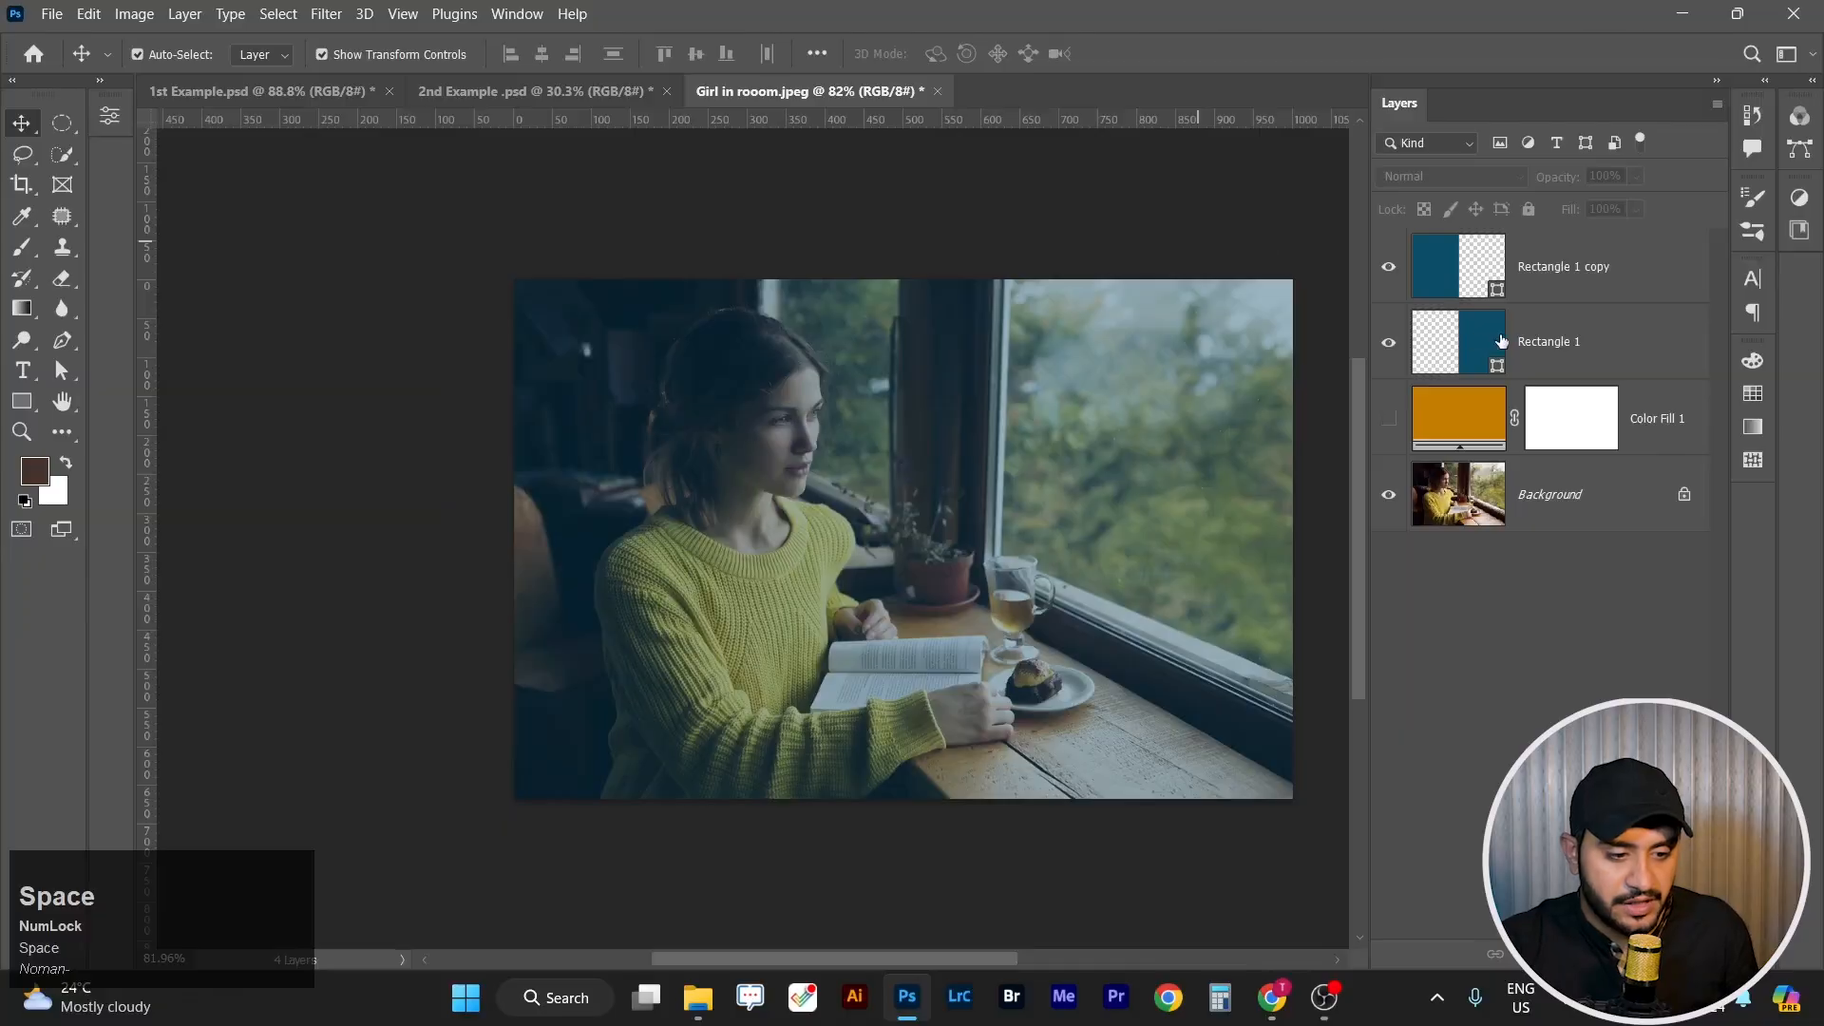
Hide both rectangle layers and show the Color Fill 1 layer over the photo.
click(1501, 341)
shift+click(1558, 268)
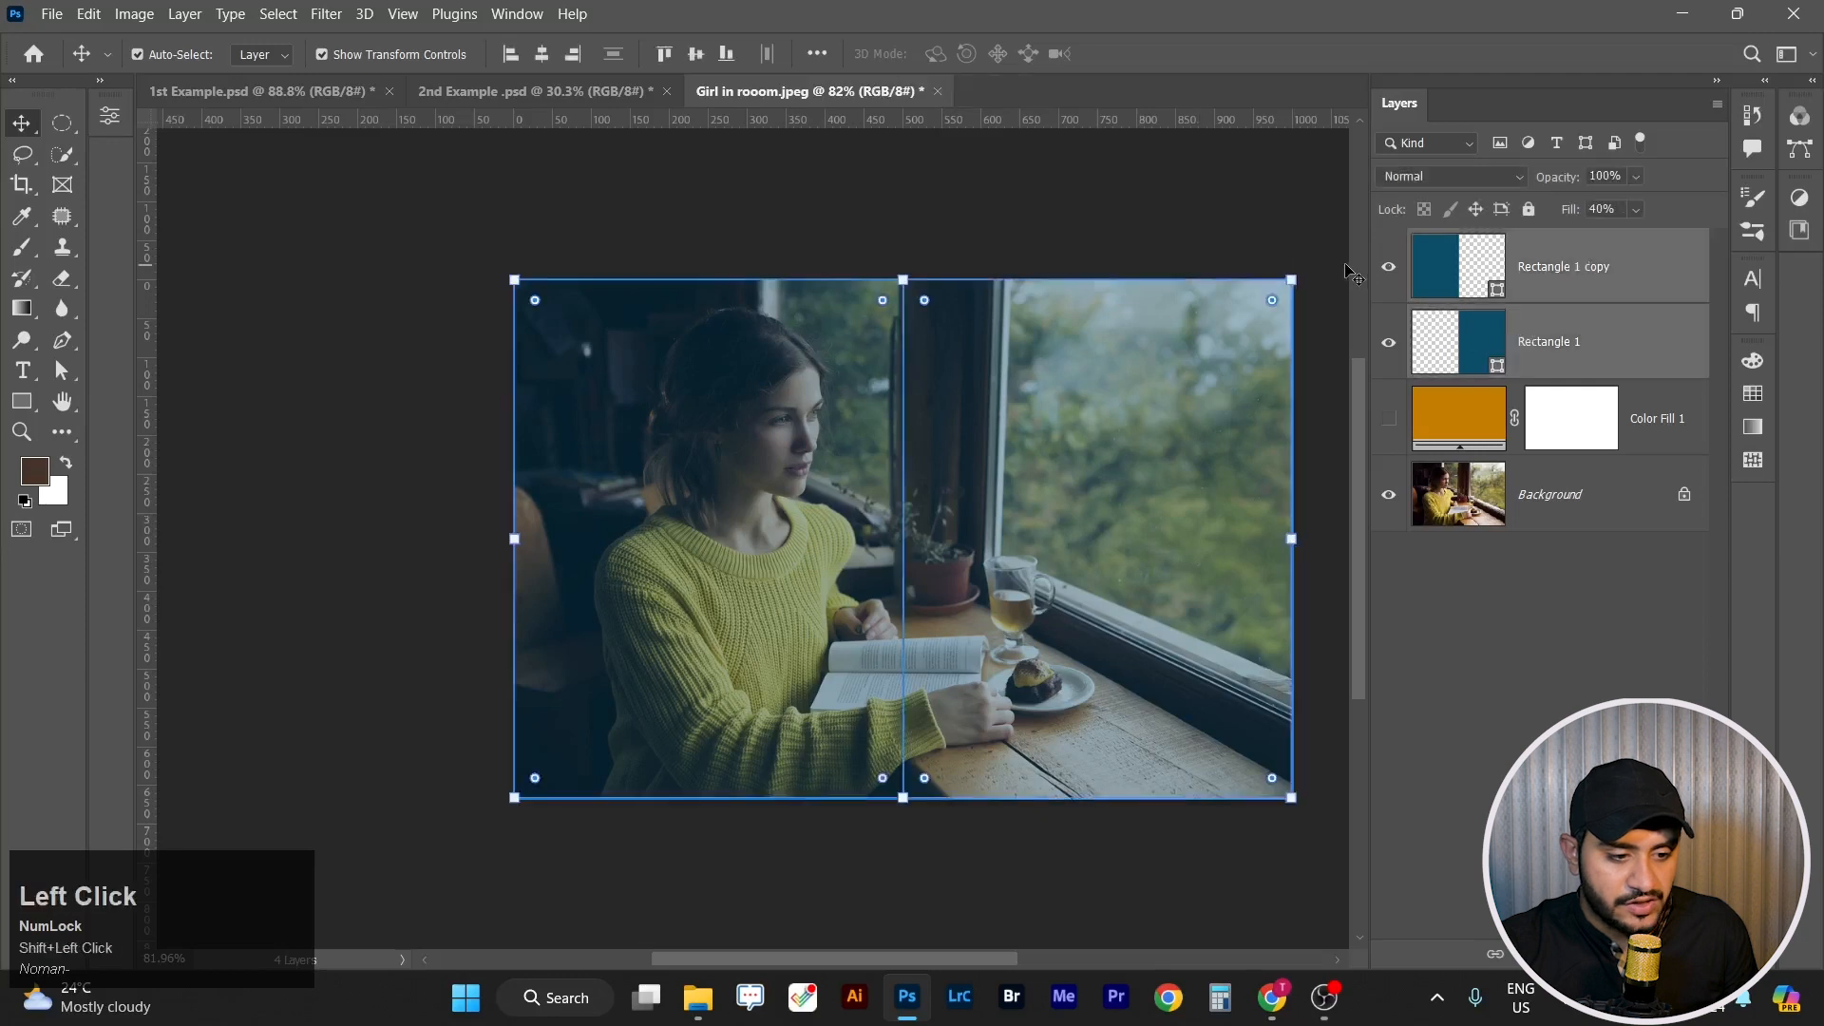
click(1388, 267)
click(1388, 342)
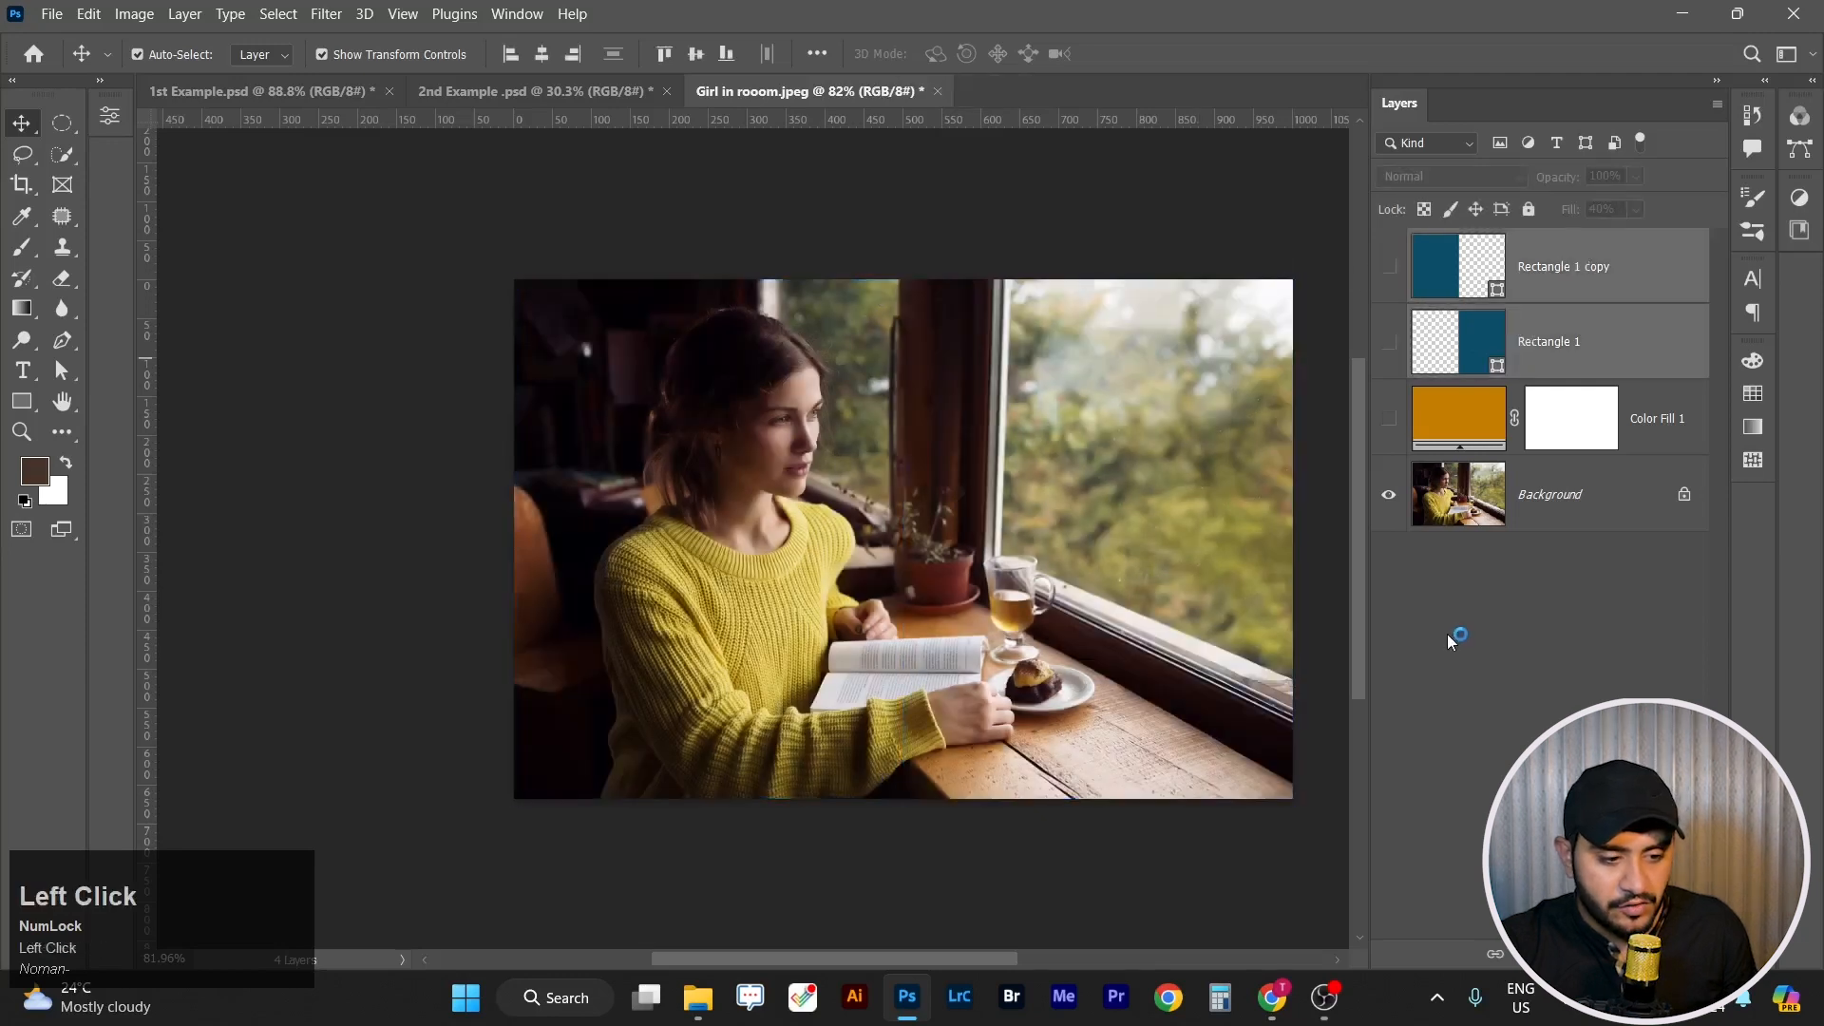
click(1388, 419)
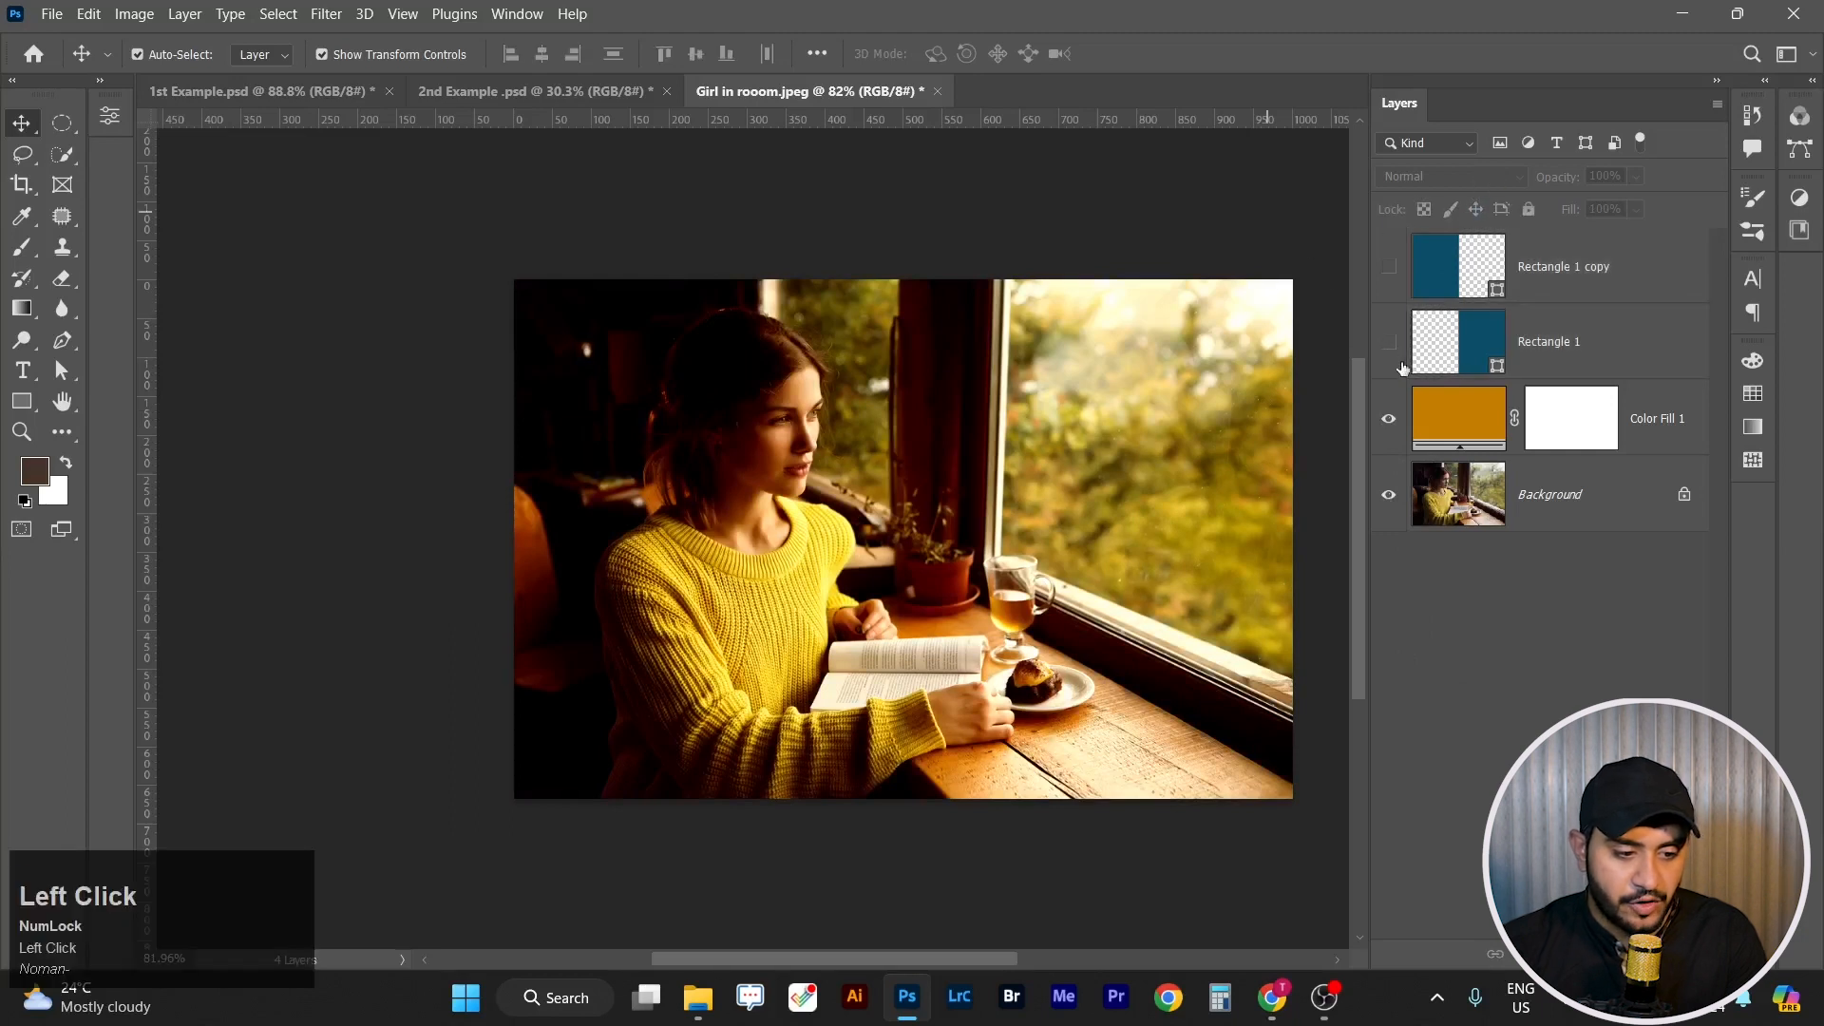
Compare the photo with and without the Color Fill 1 layer's Hard Mix effect.
click(1445, 402)
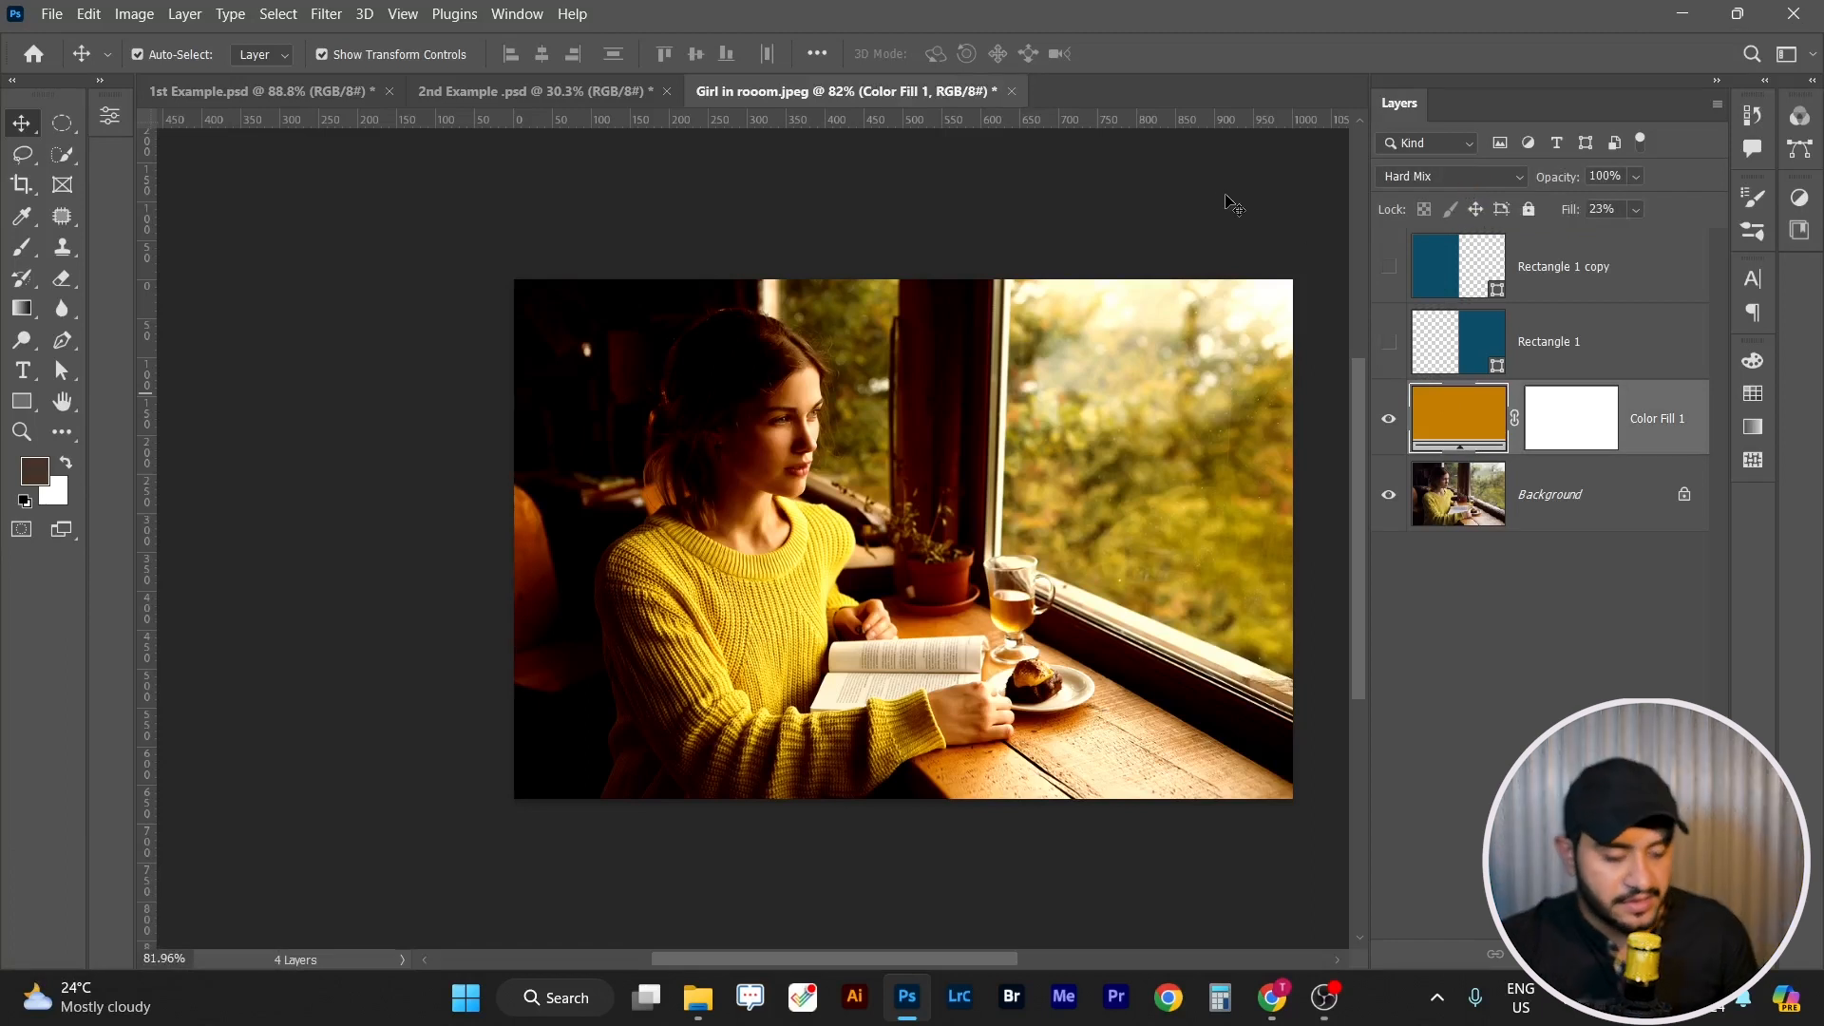
key(space)
drag(1217, 194, 1273, 194)
click(1275, 197)
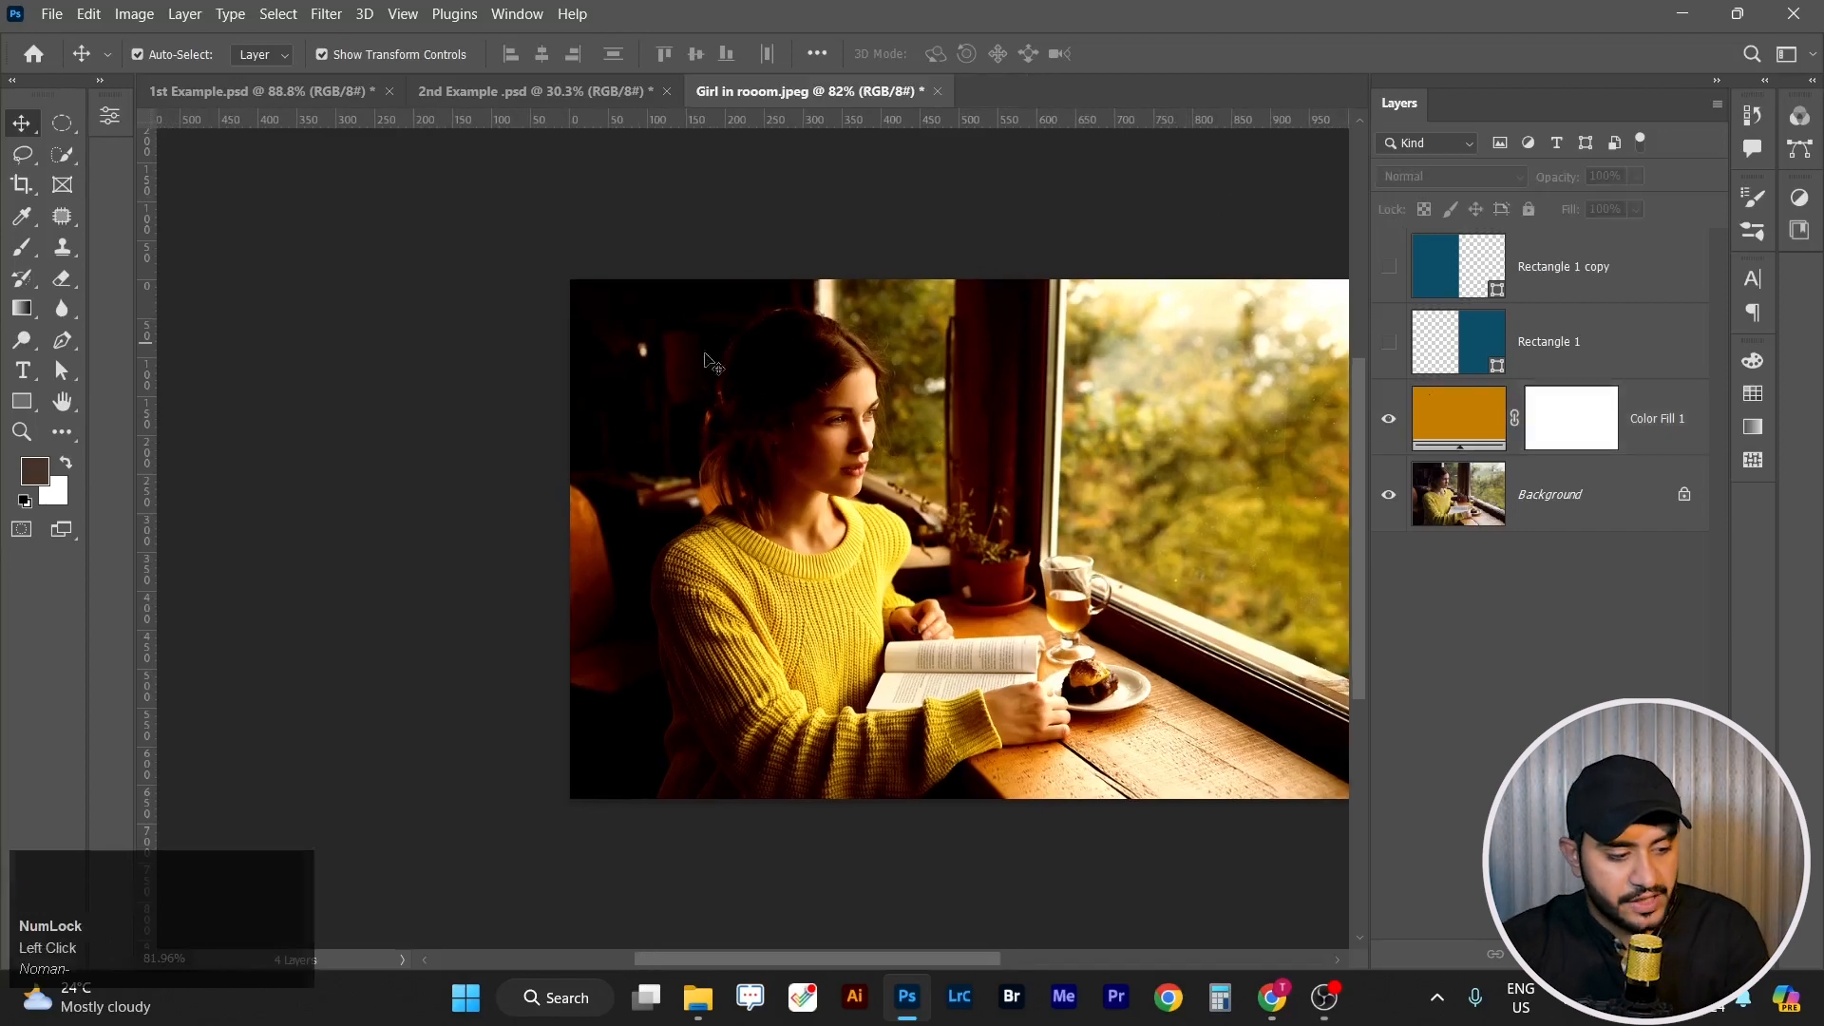
click(1390, 420)
click(1389, 420)
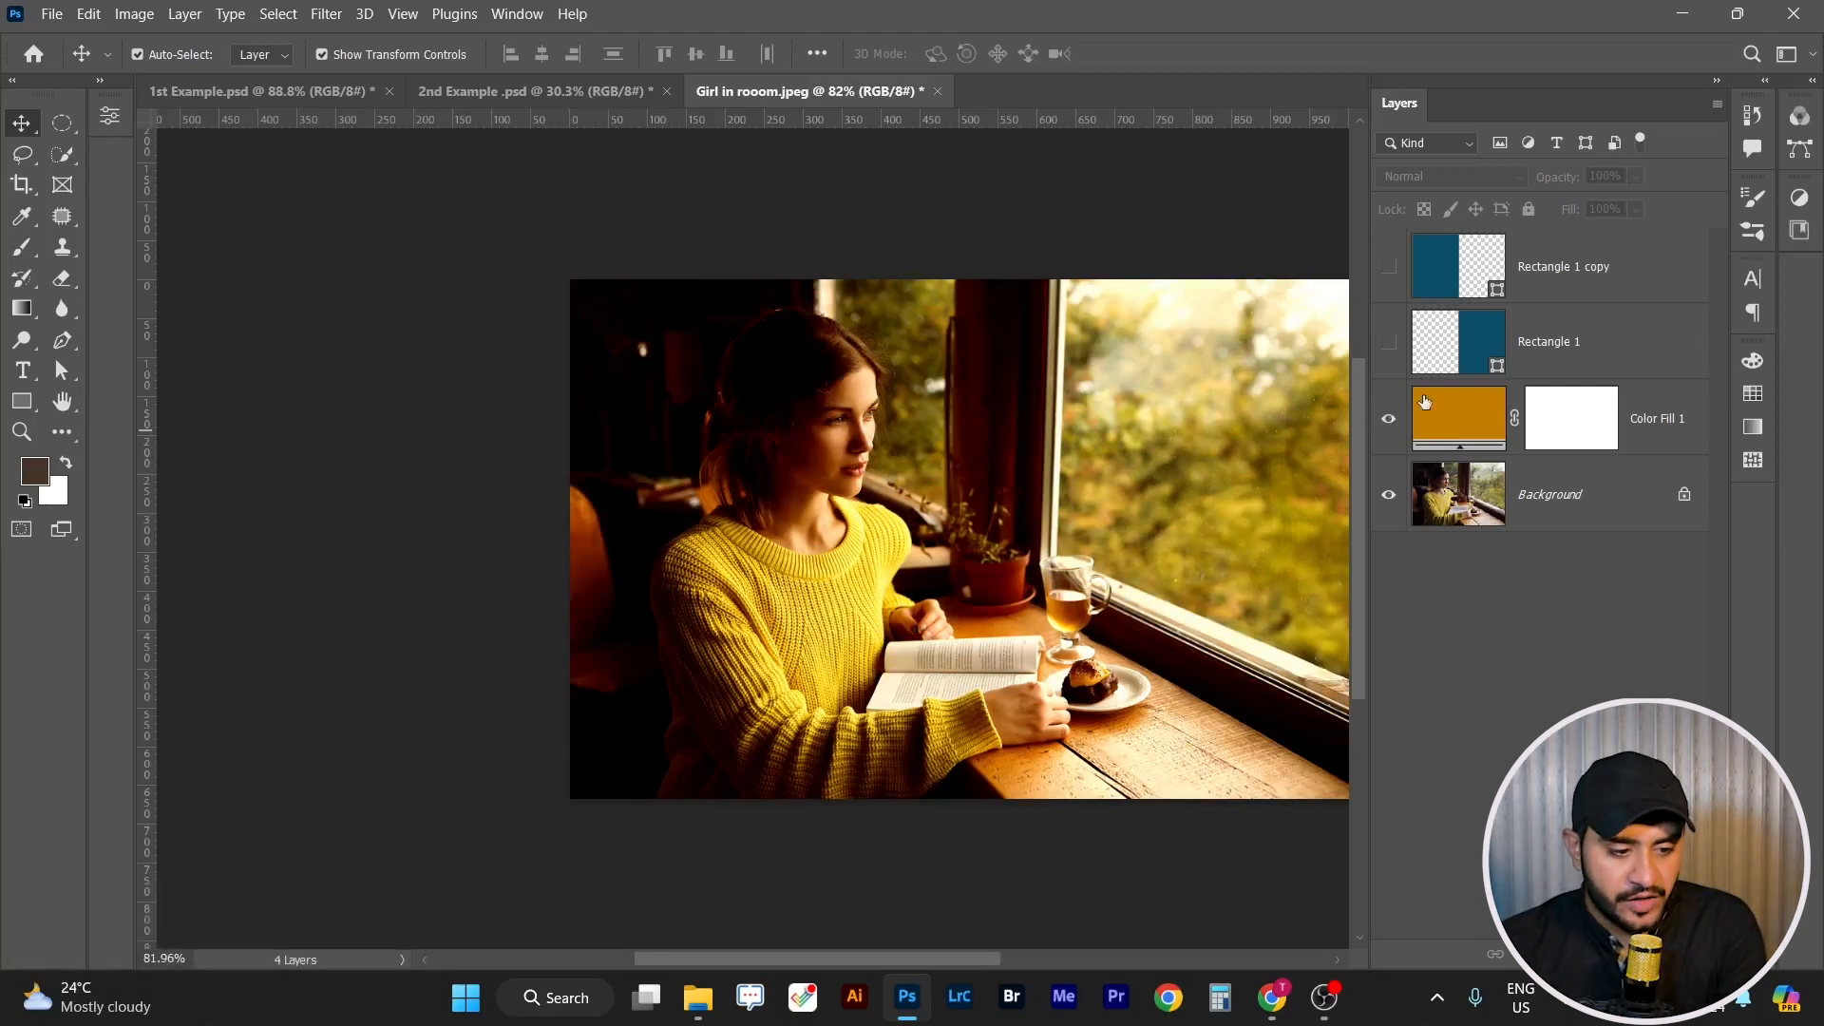
Open the Color Fill 1 layer's blending options and place the dialog so the woman in the photo stays visible.
click(1431, 407)
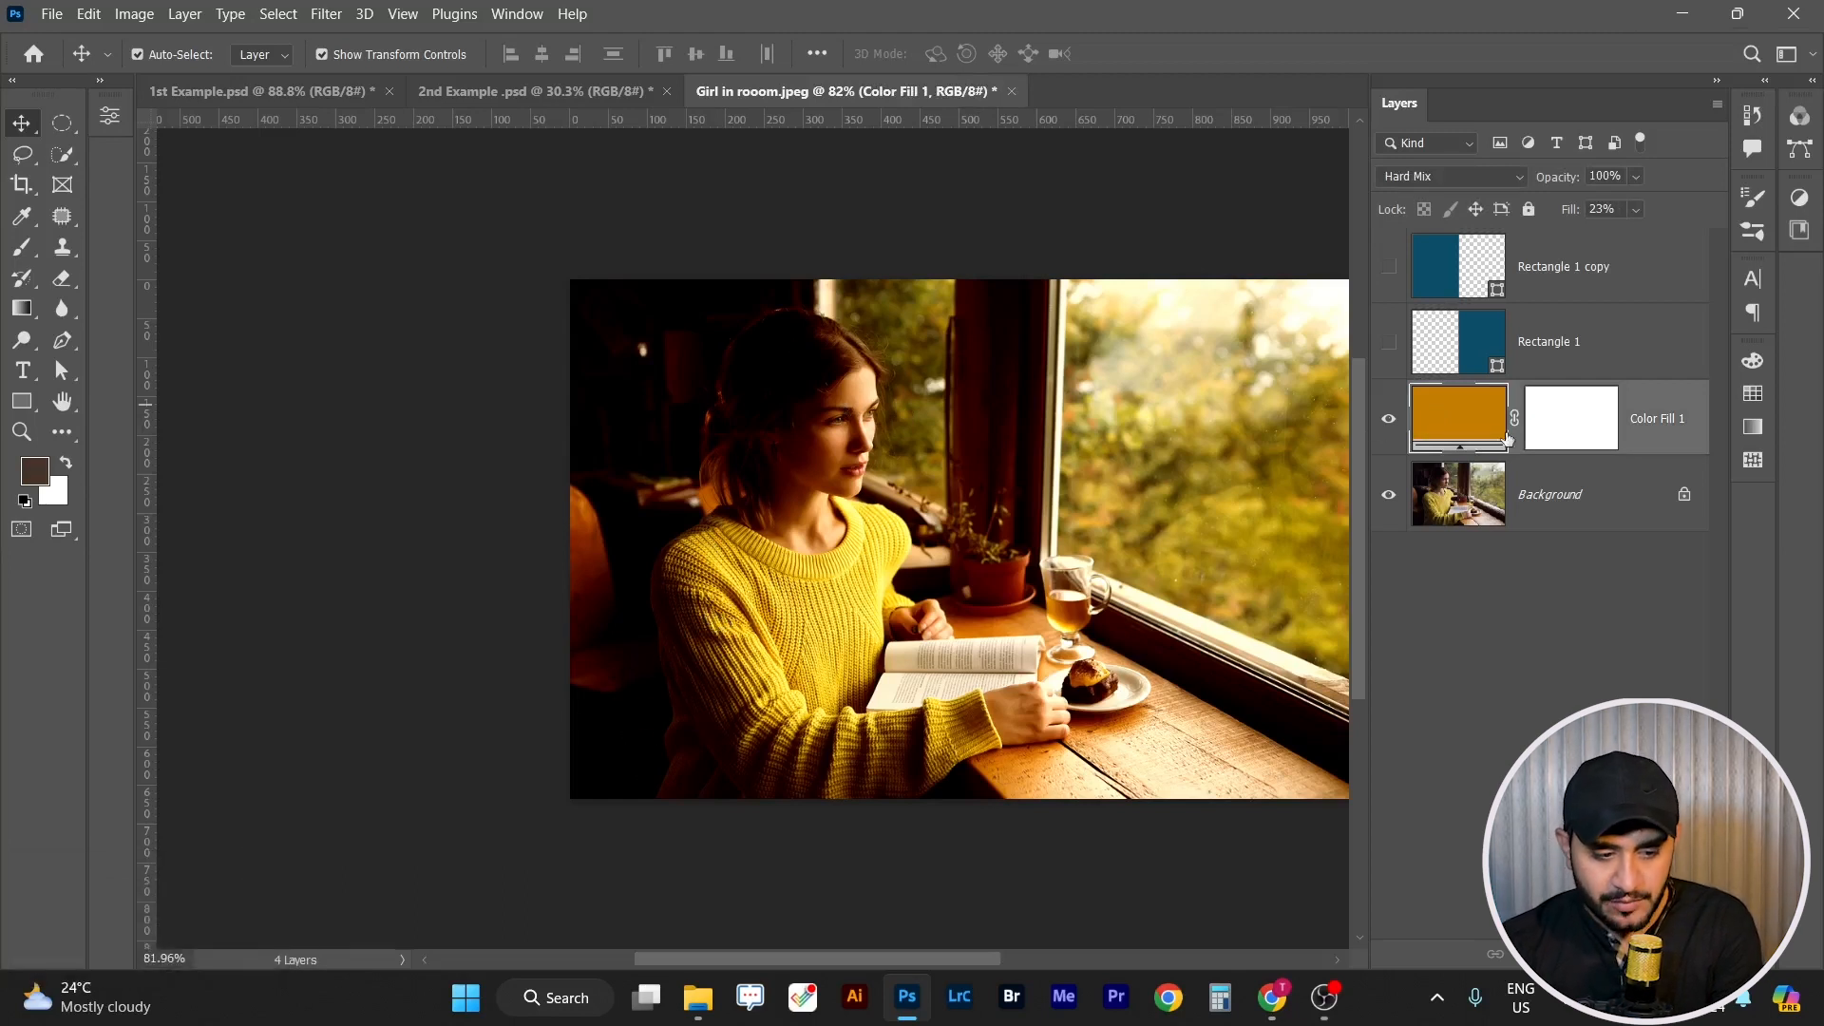
click(1647, 446)
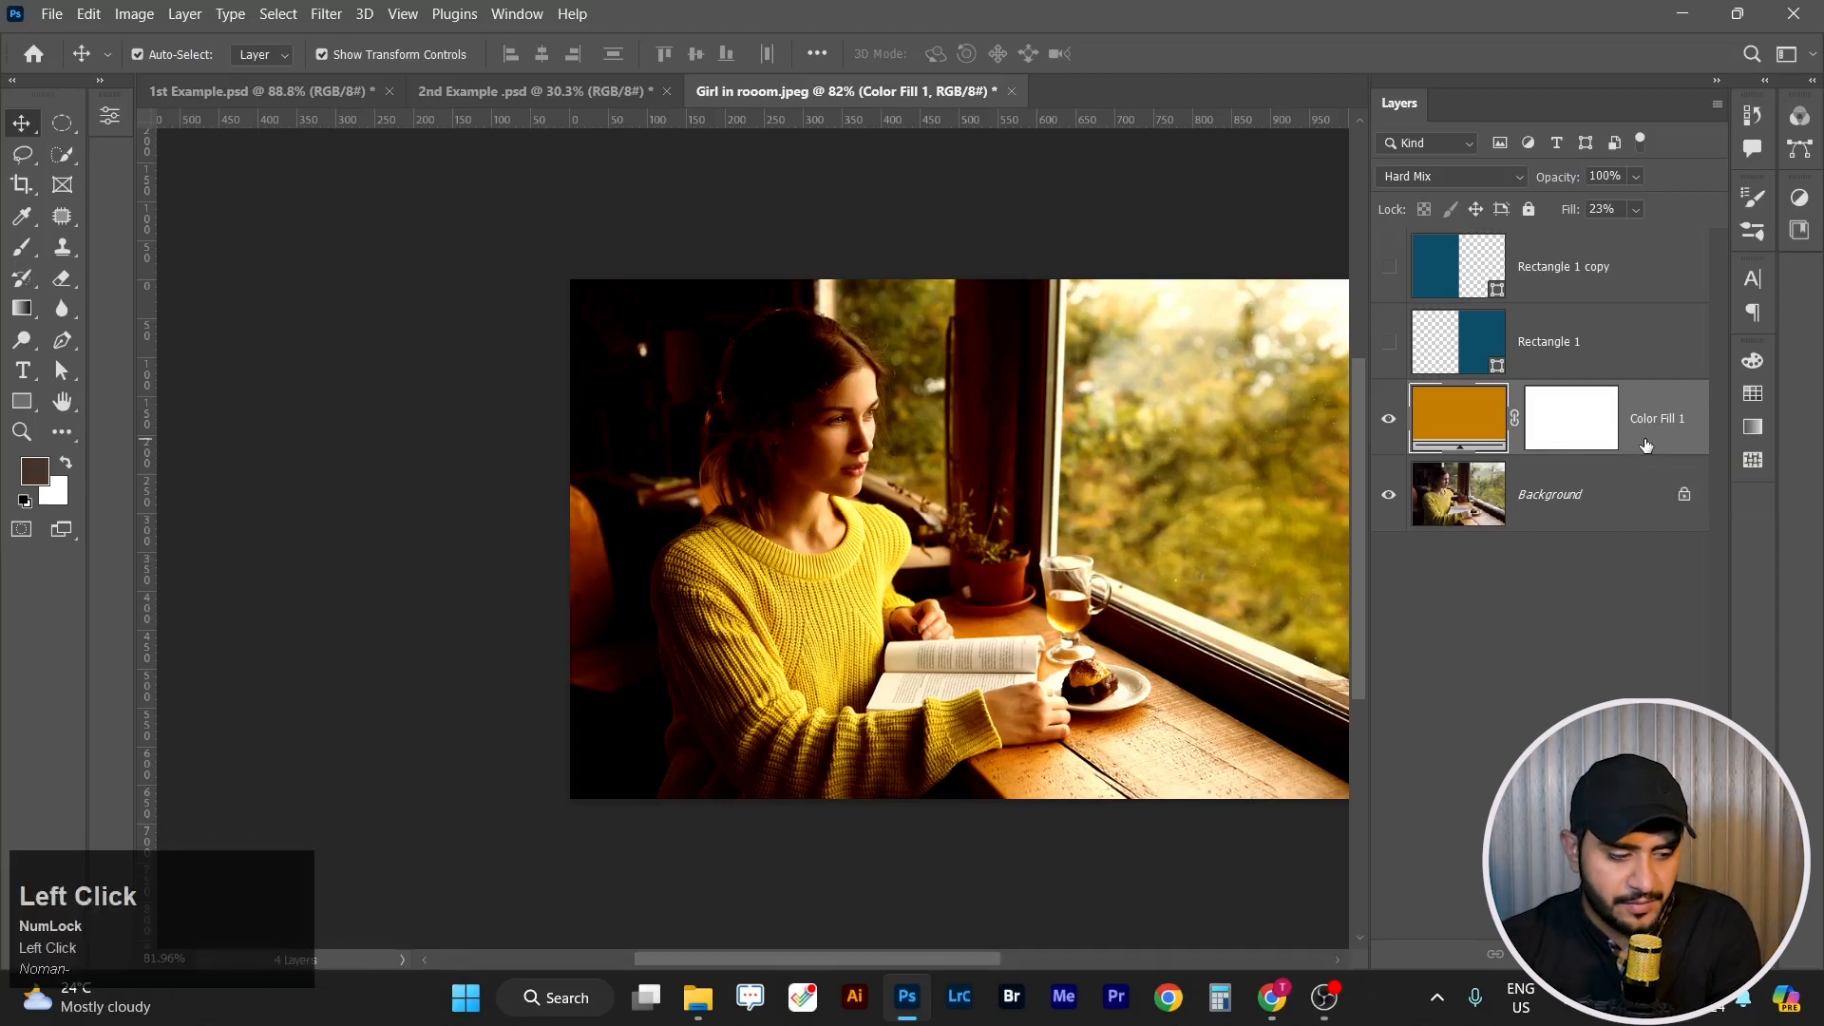
double_click(1647, 445)
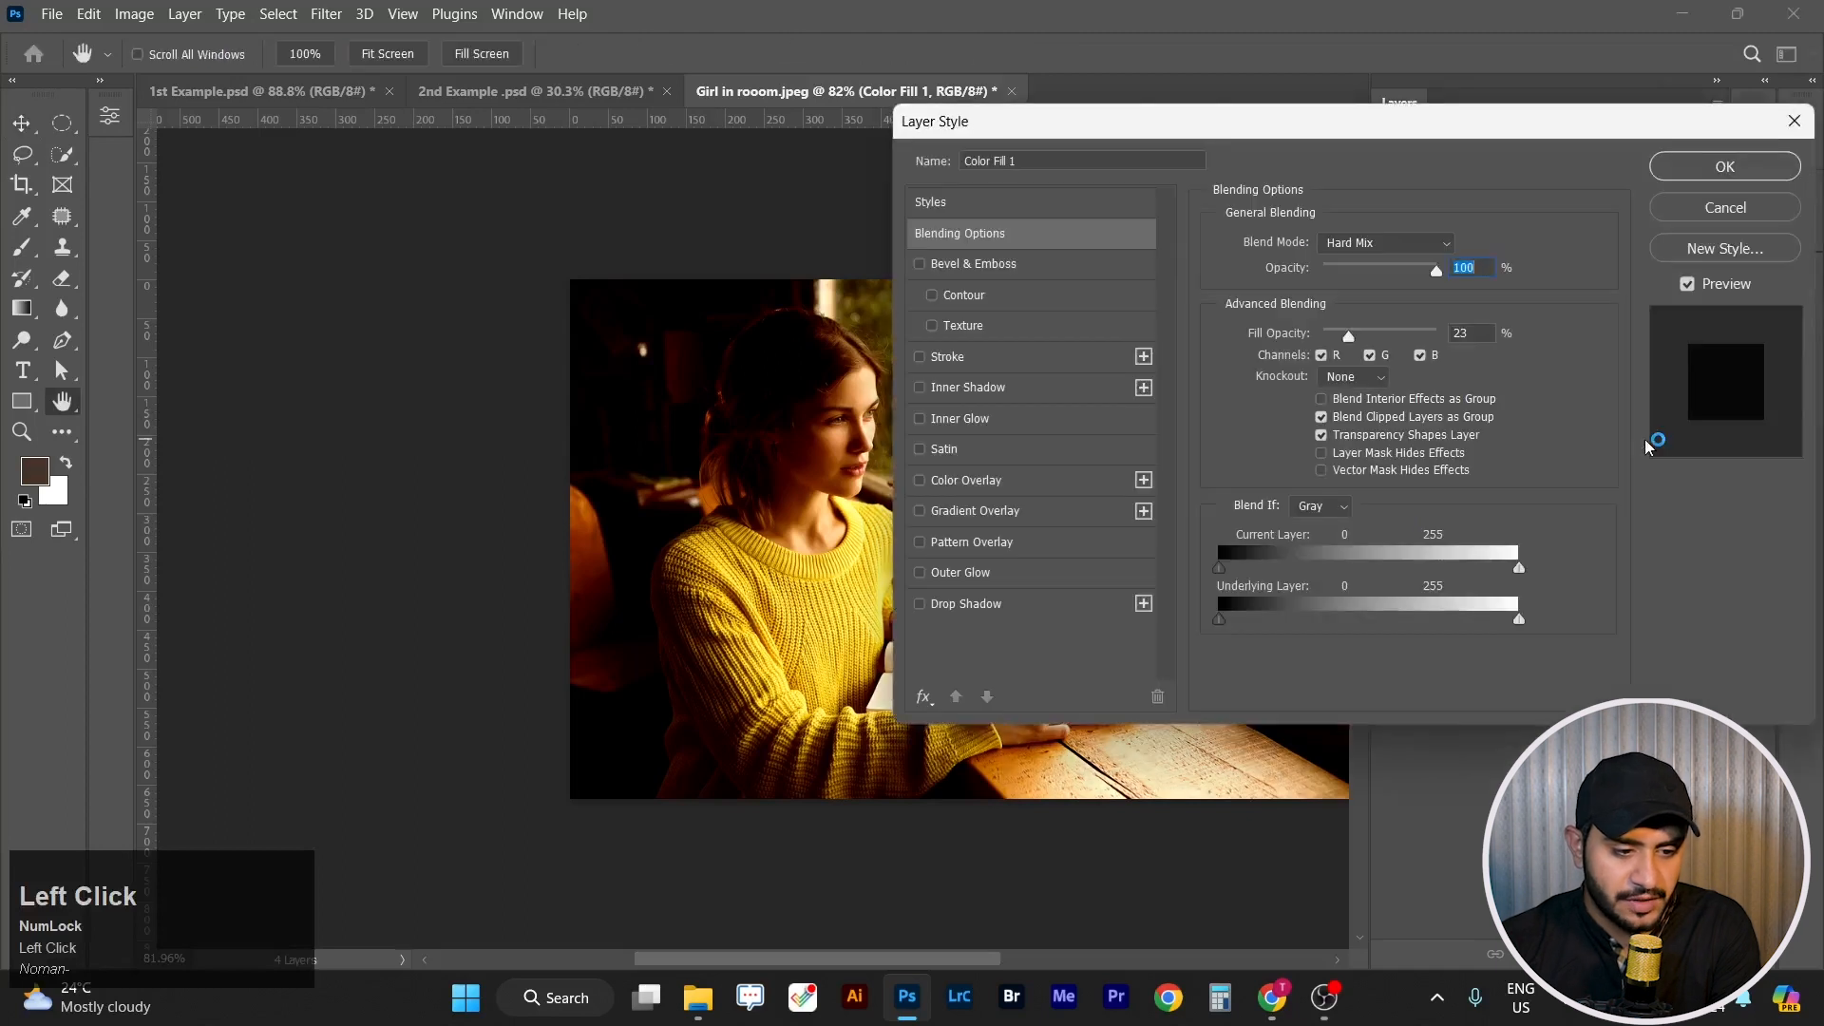
drag(1591, 130, 1496, 196)
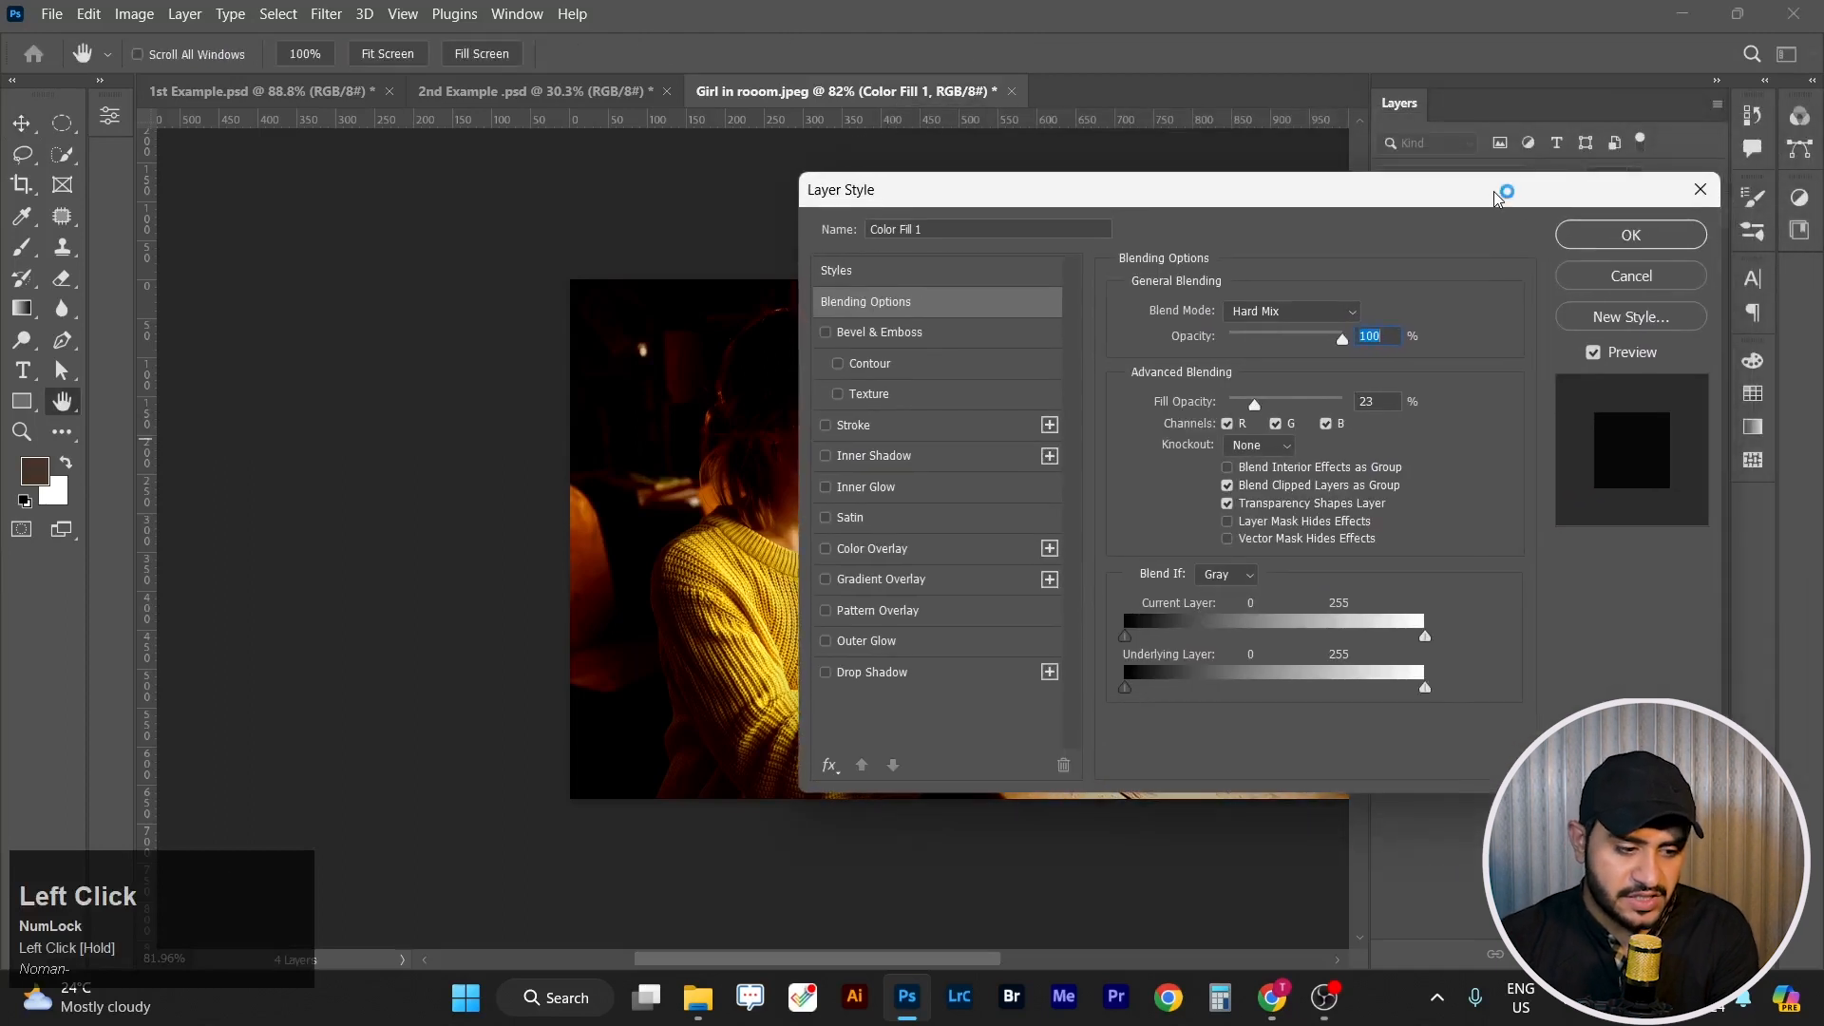
drag(1421, 184, 514, 112)
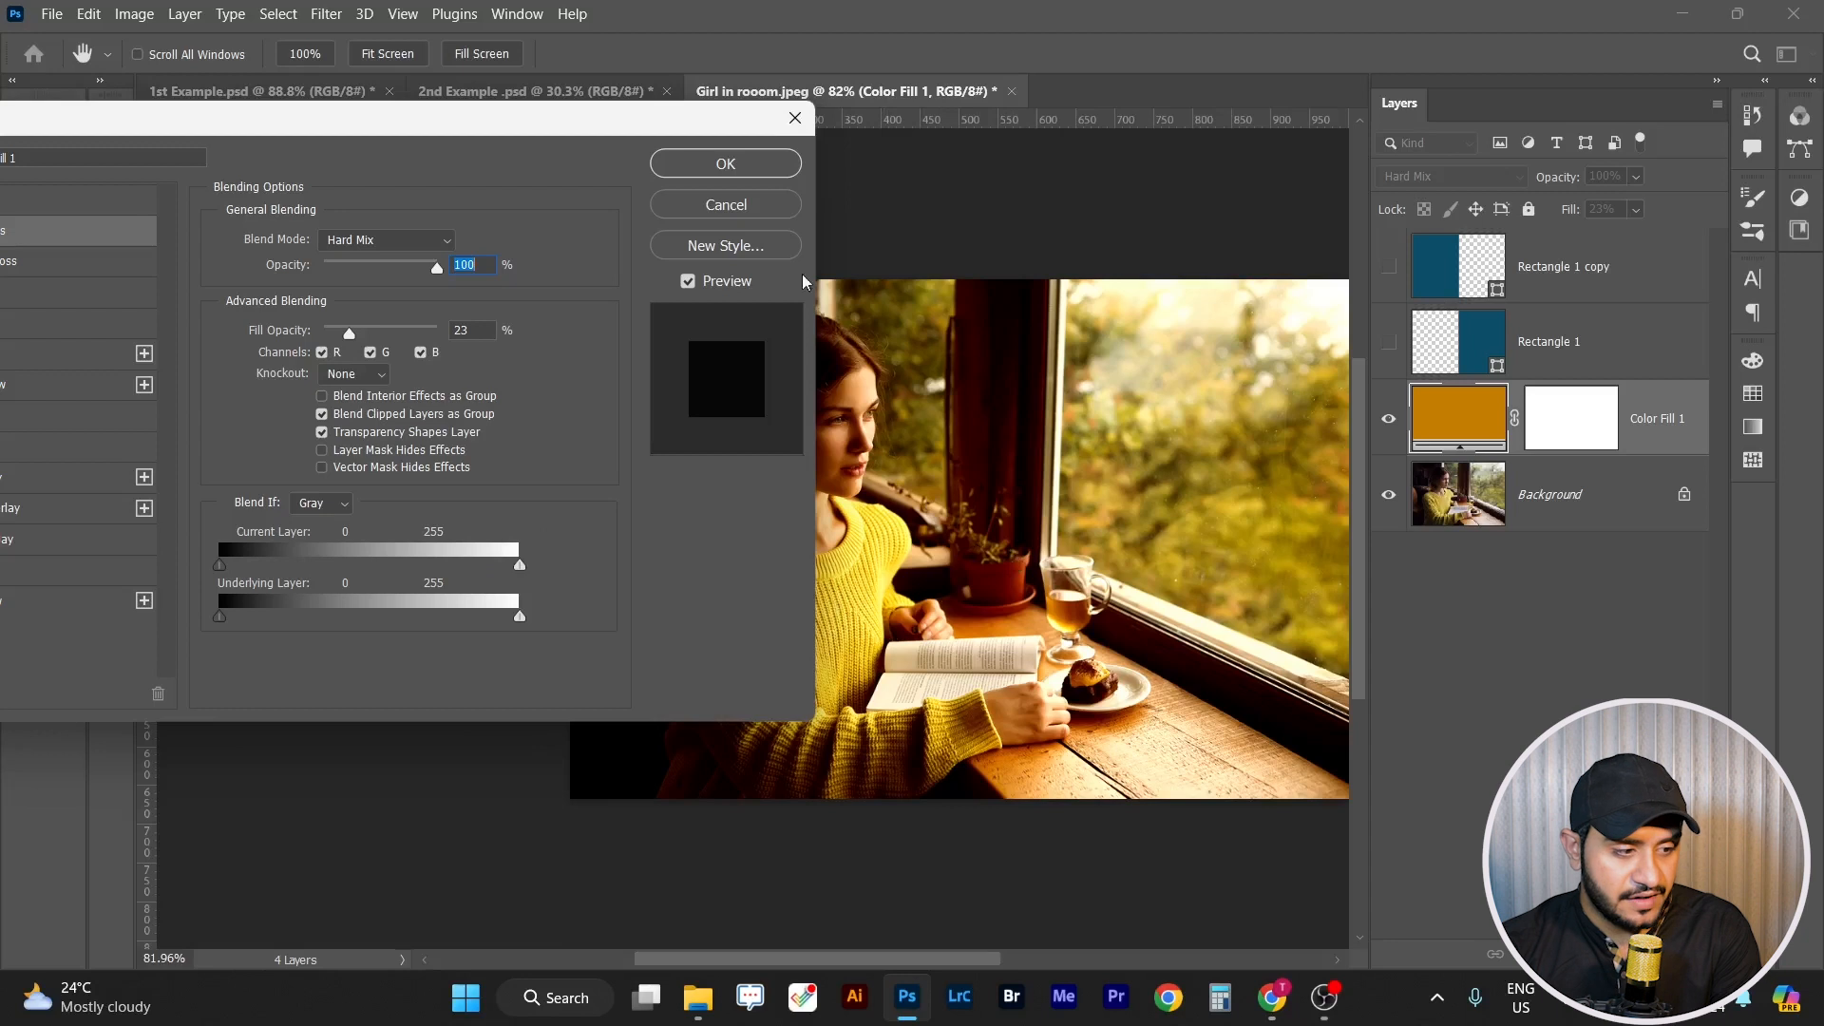
drag(651, 126, 417, 88)
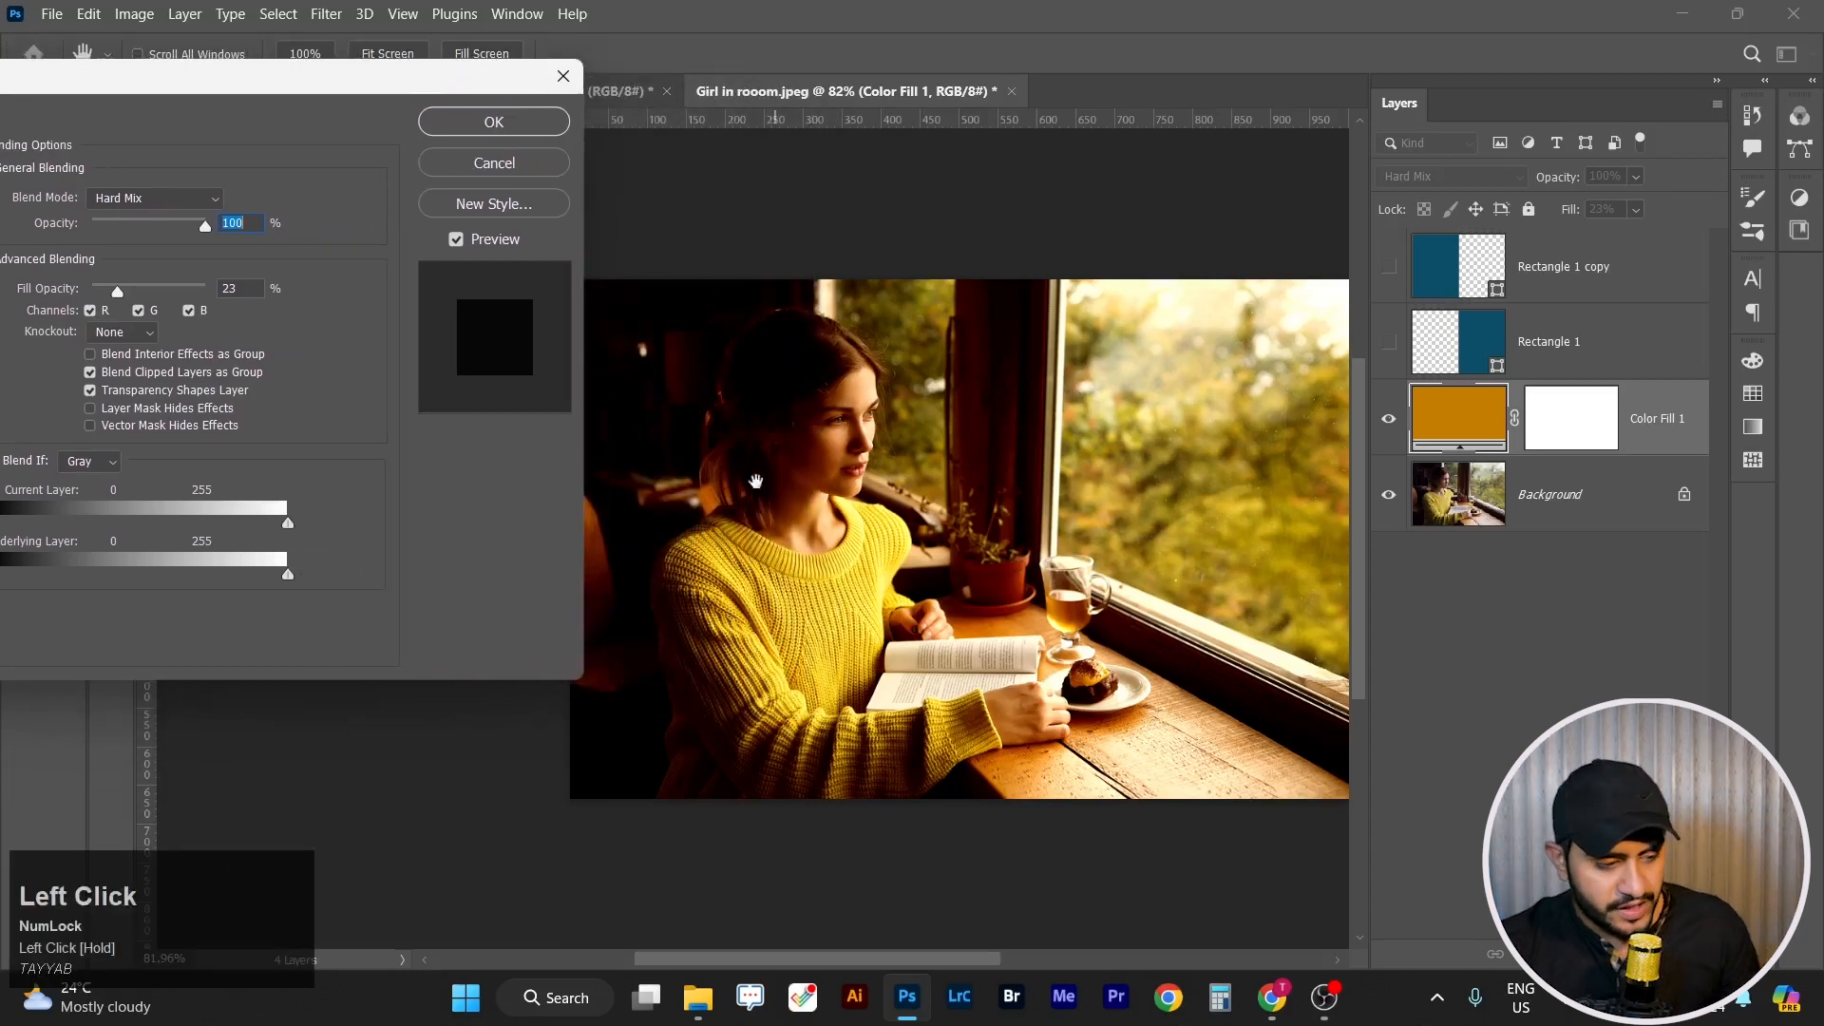
drag(310, 91, 1542, 326)
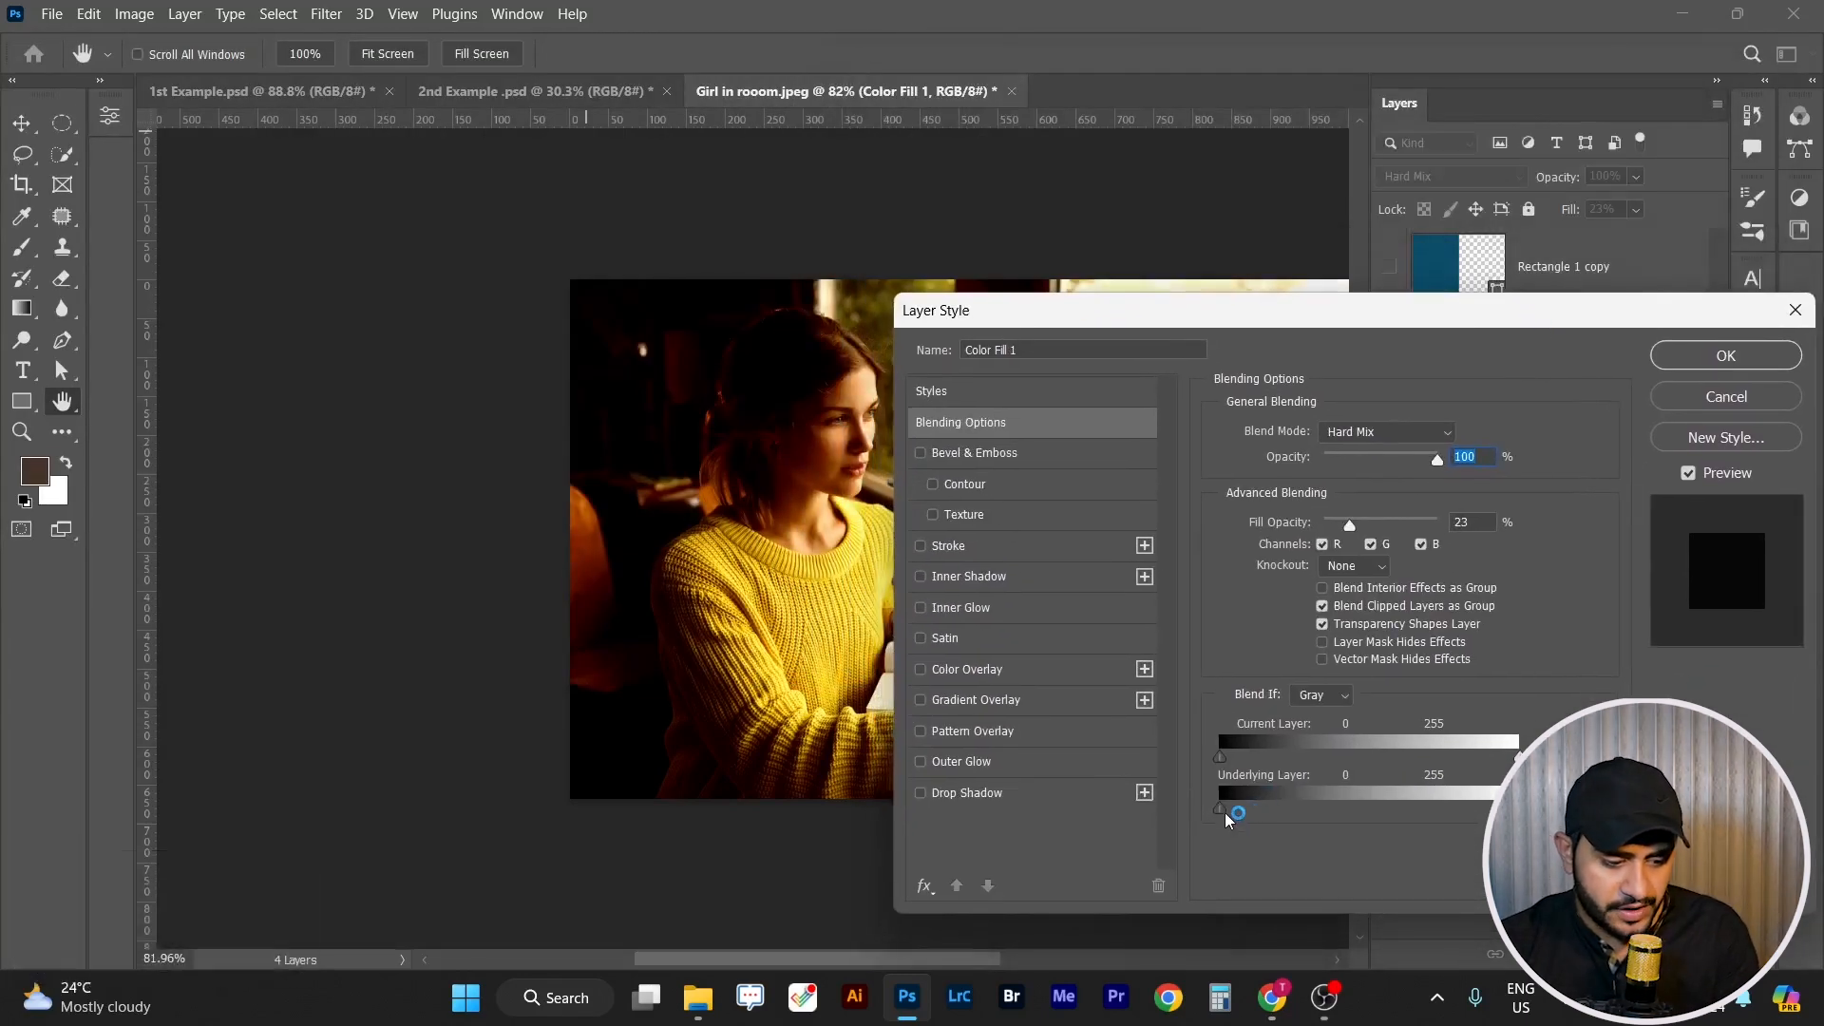
drag(1387, 302, 1466, 226)
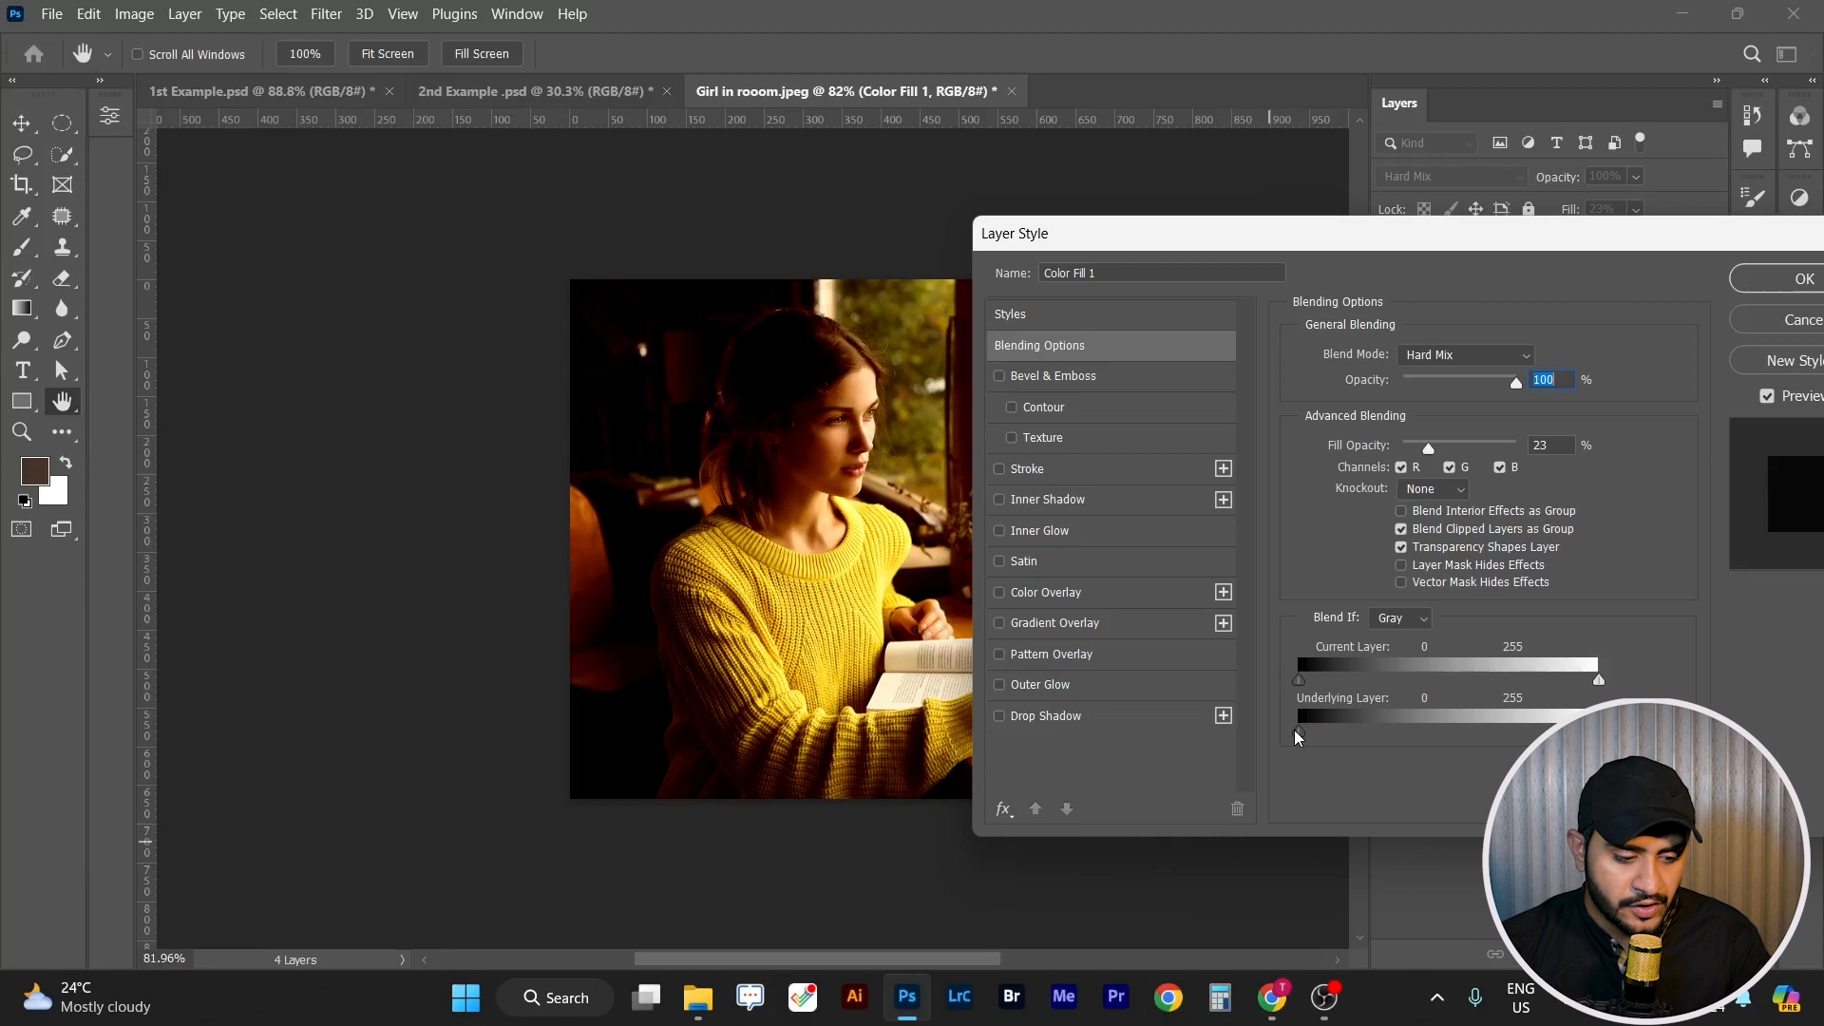
Try a Blend If black threshold of 71 on the underlying layer, and return it to 0.
drag(1303, 728, 1381, 734)
scroll(786, 431, up, 1)
click(803, 448)
scroll(818, 462, up, 1)
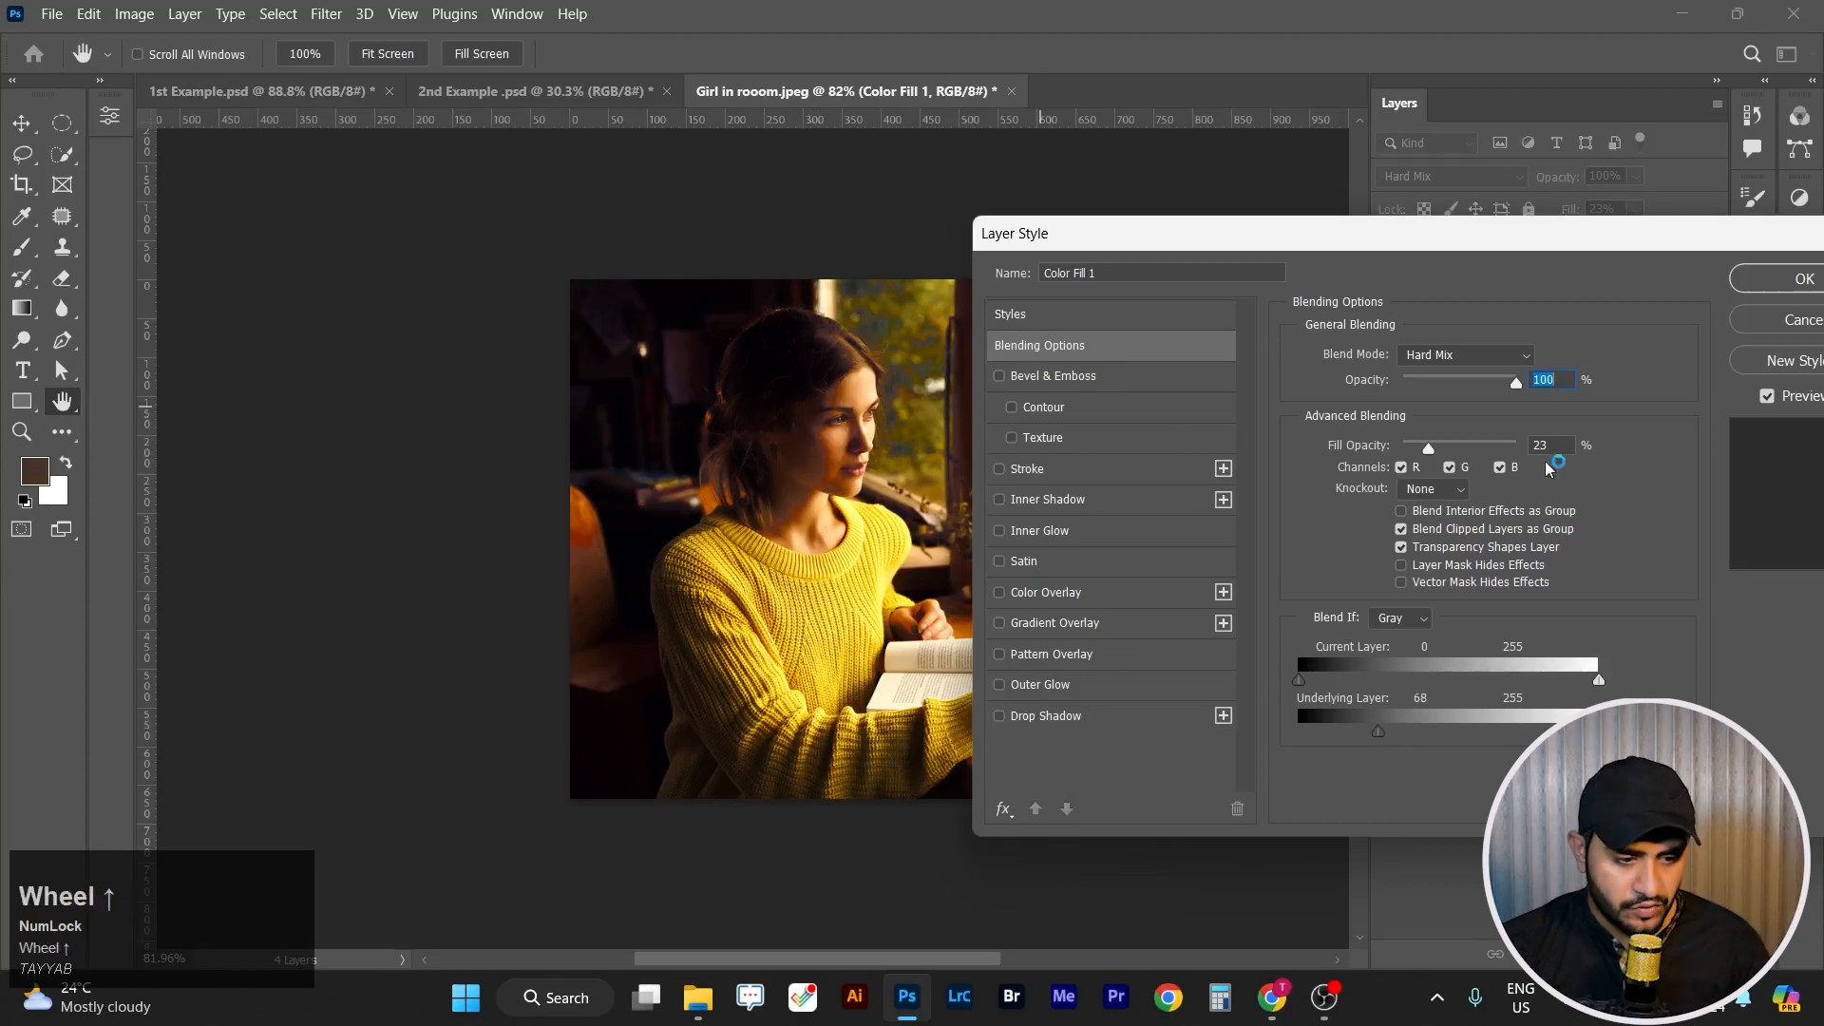
drag(1375, 732, 1386, 732)
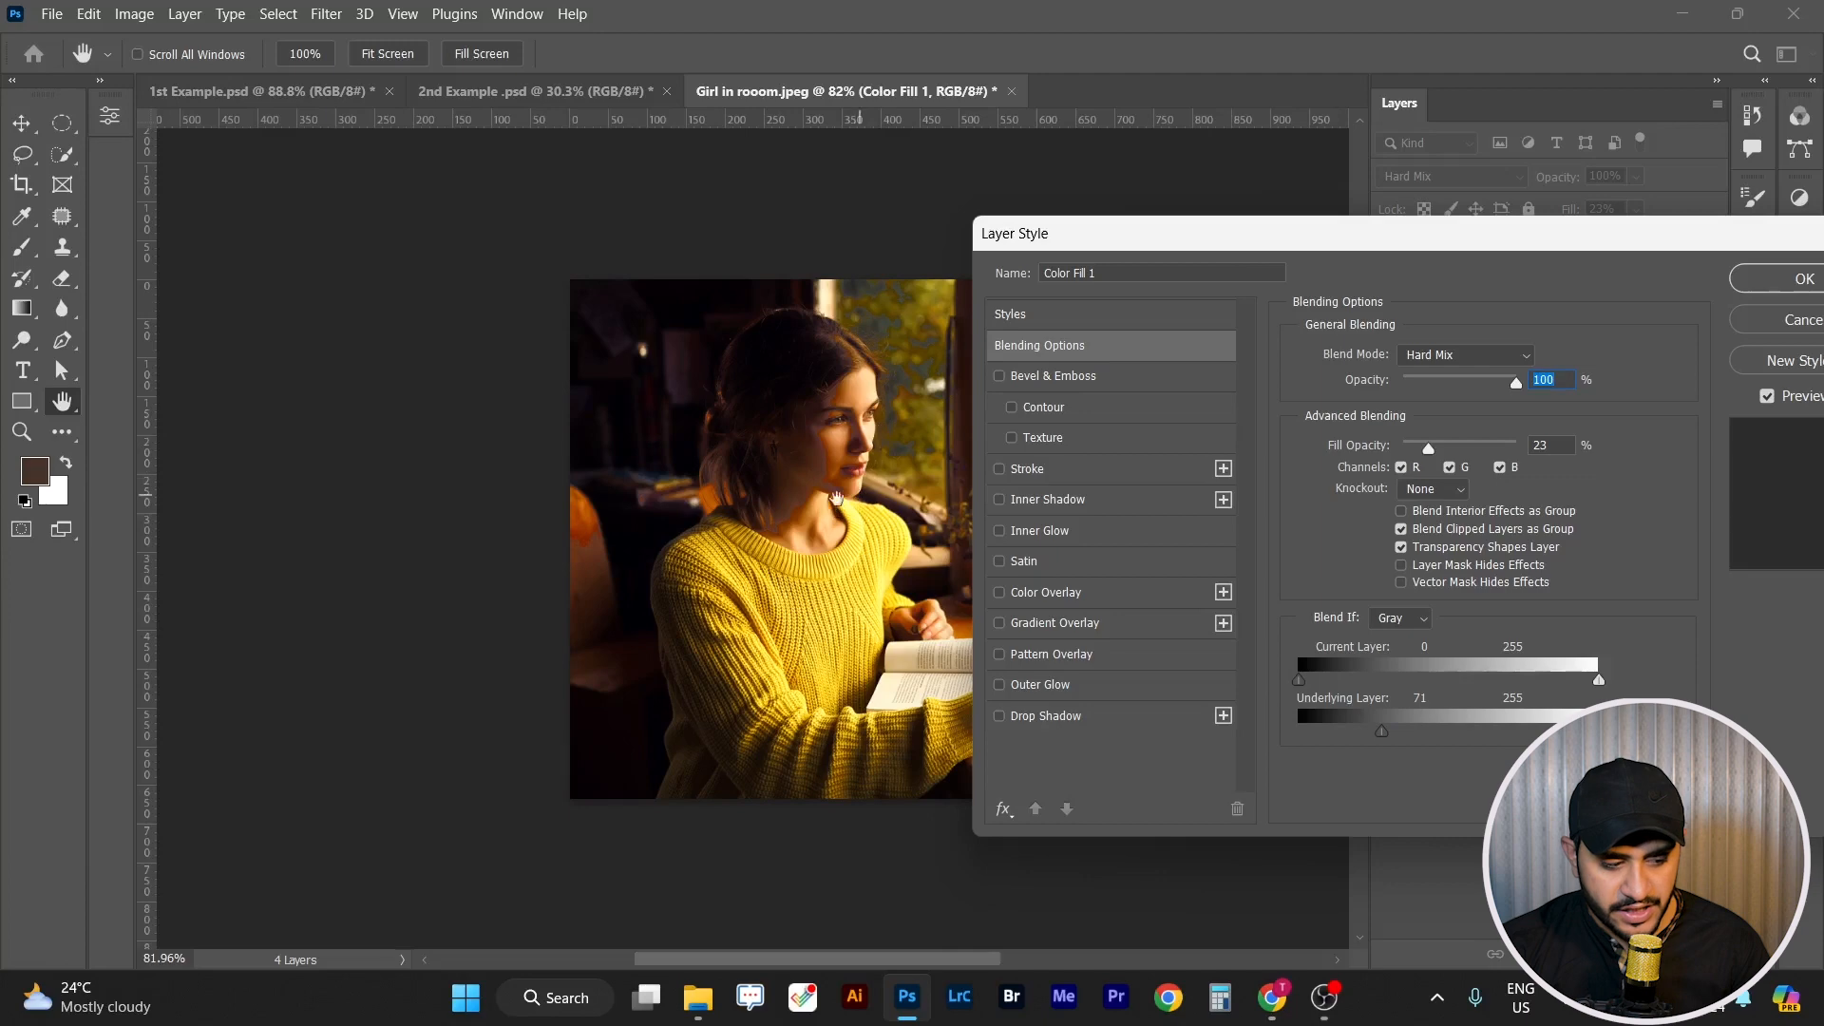
drag(1382, 732, 1298, 734)
Try a Blend If white threshold of 179 on the underlying layer, and return it to 255.
drag(1412, 244, 506, 325)
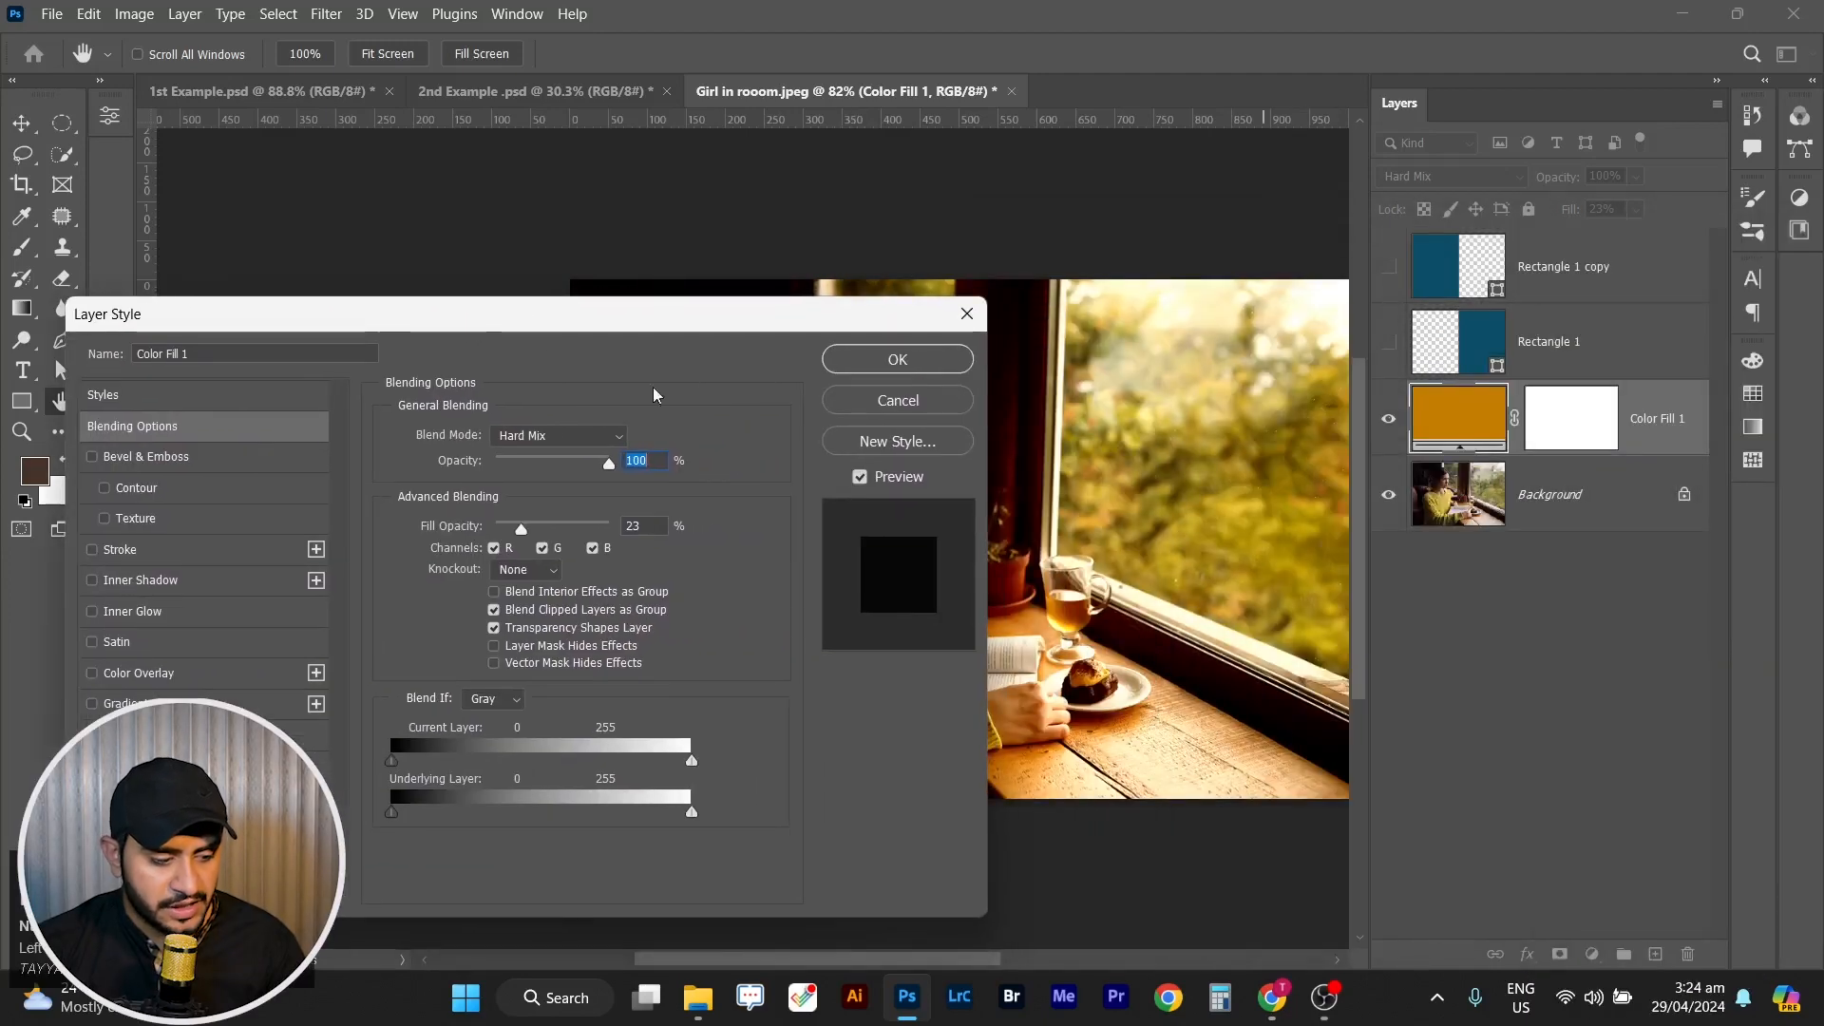
drag(695, 821, 607, 821)
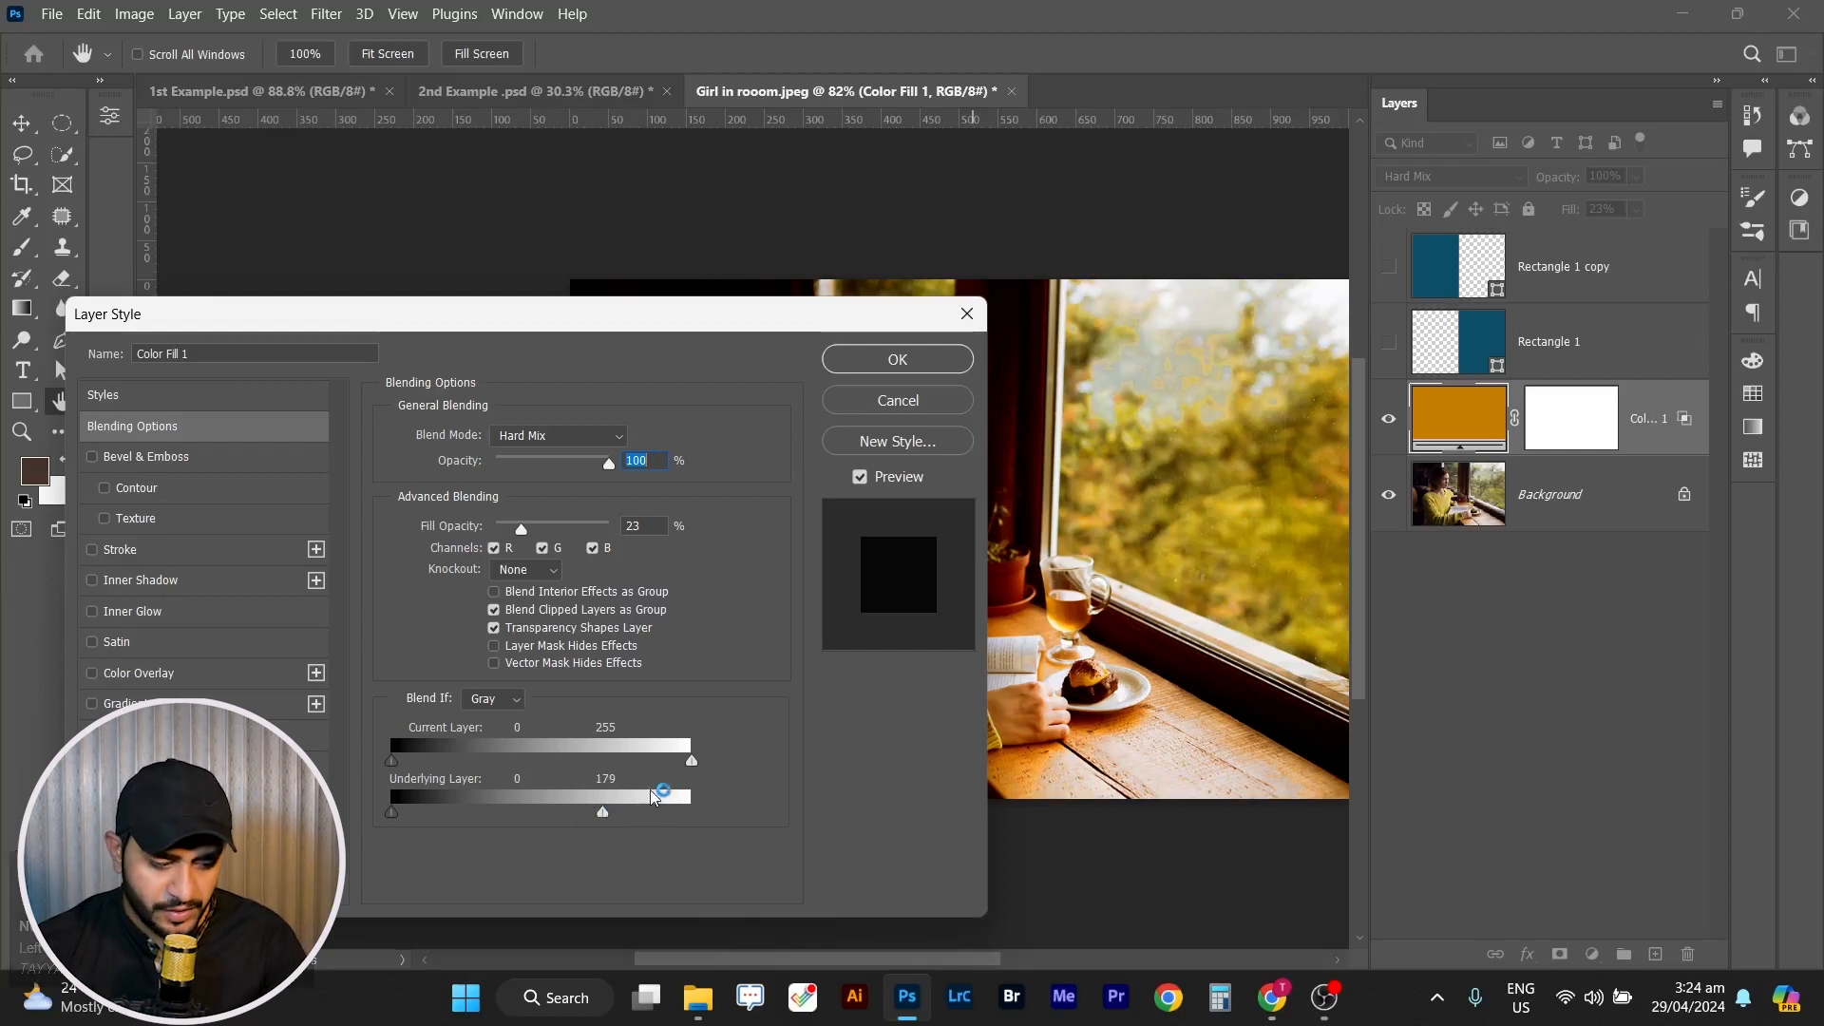
drag(593, 819, 743, 809)
Split the underlying layer's Blend If black threshold and spread its halves to 0 / 255 for a gradual shadow transition.
drag(611, 314, 1496, 255)
drag(1288, 754, 1378, 766)
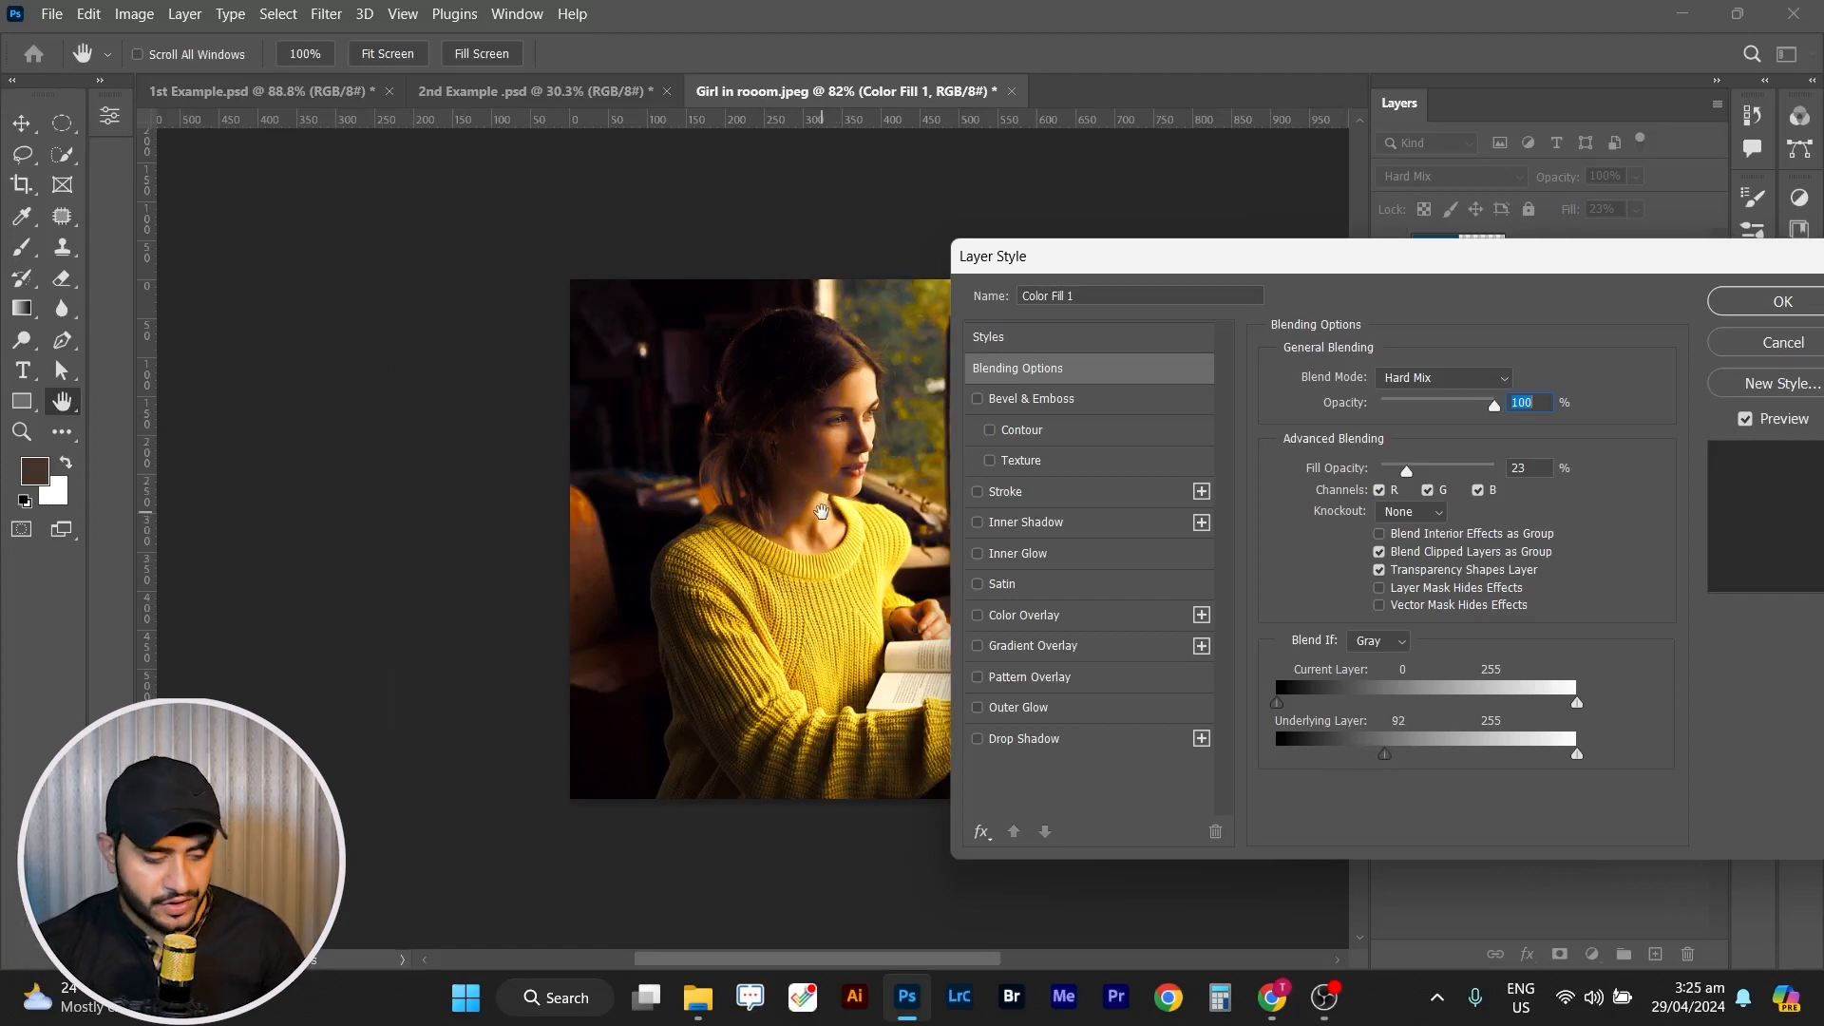
key(alt)
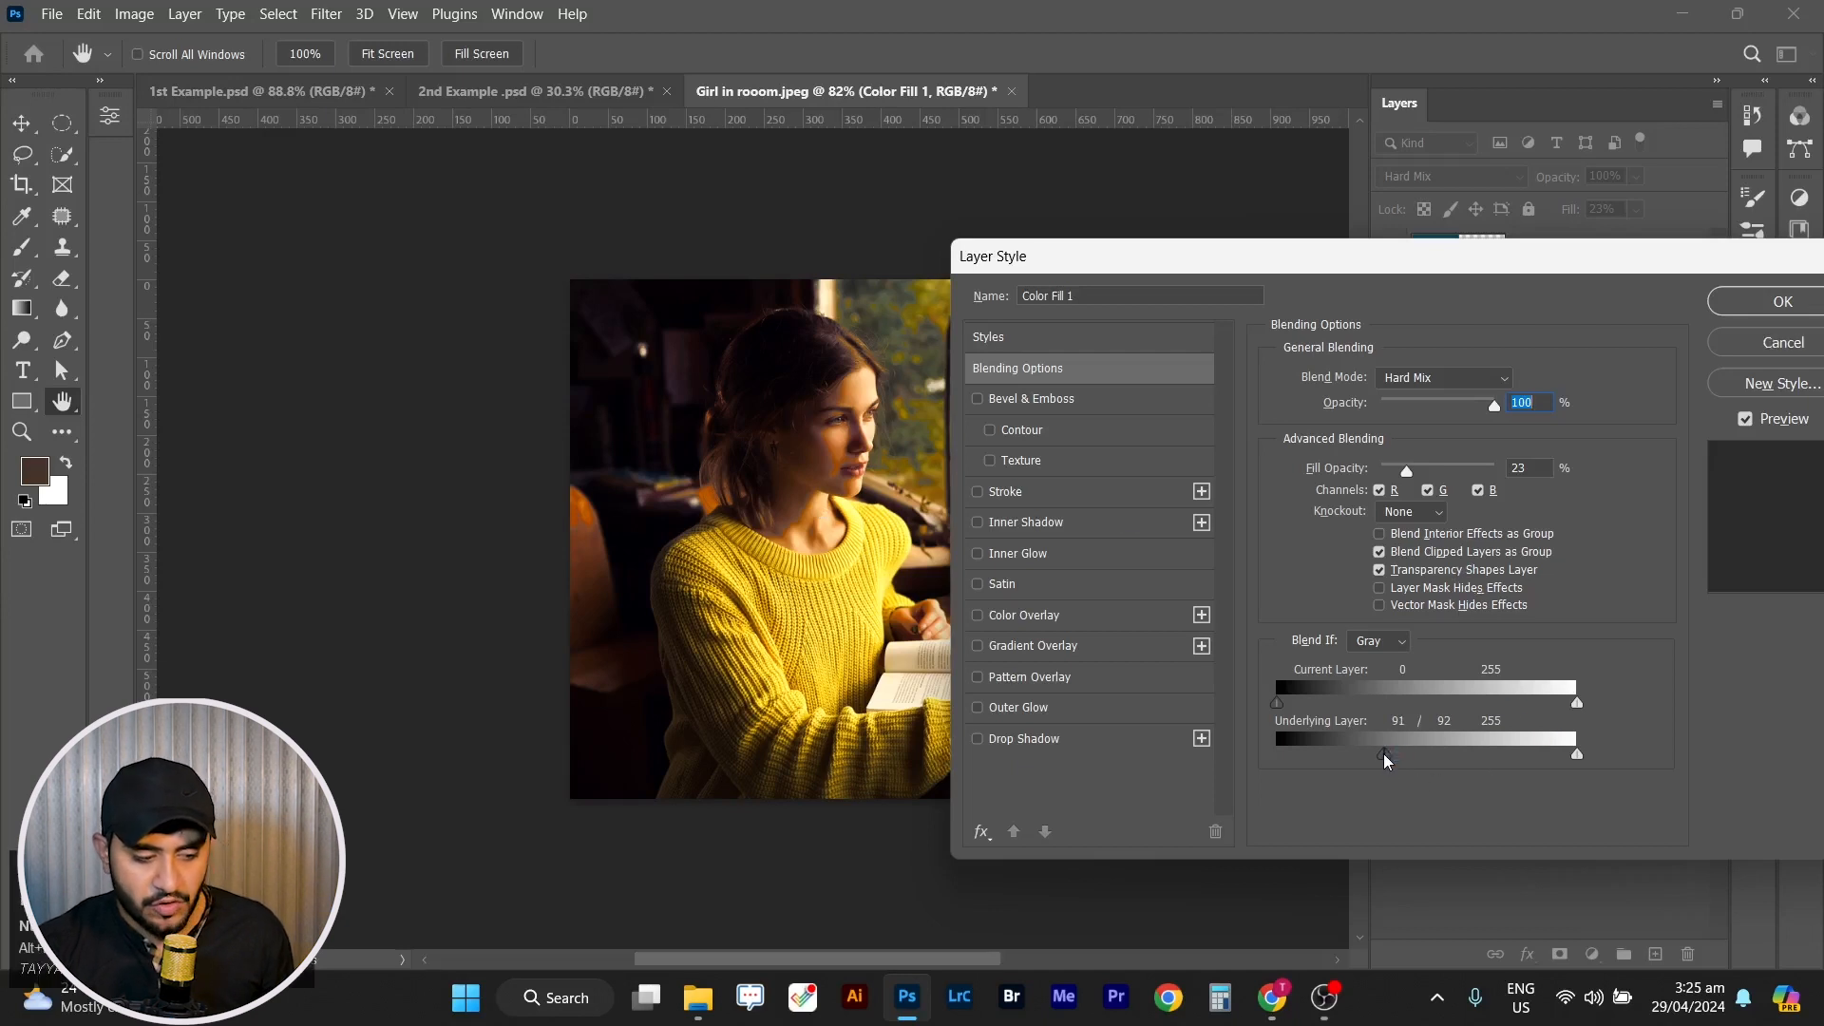
drag(1384, 760, 1256, 767)
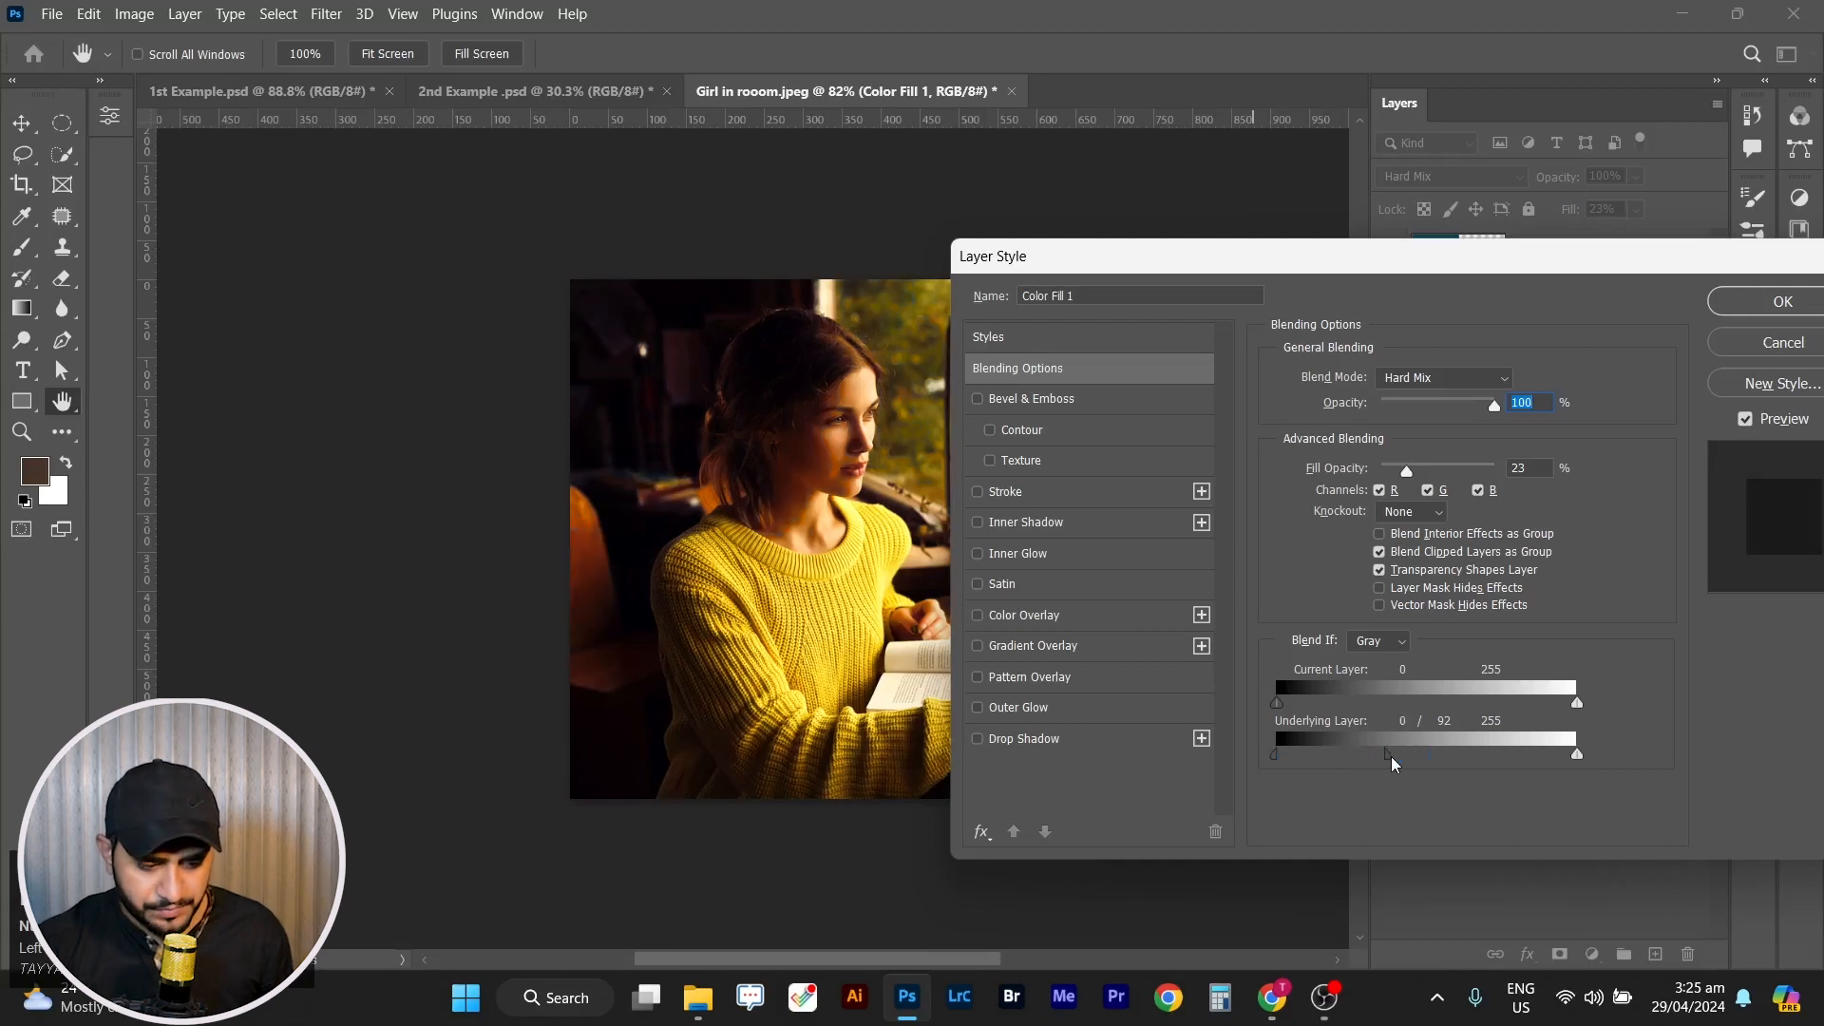
drag(1419, 758, 1570, 763)
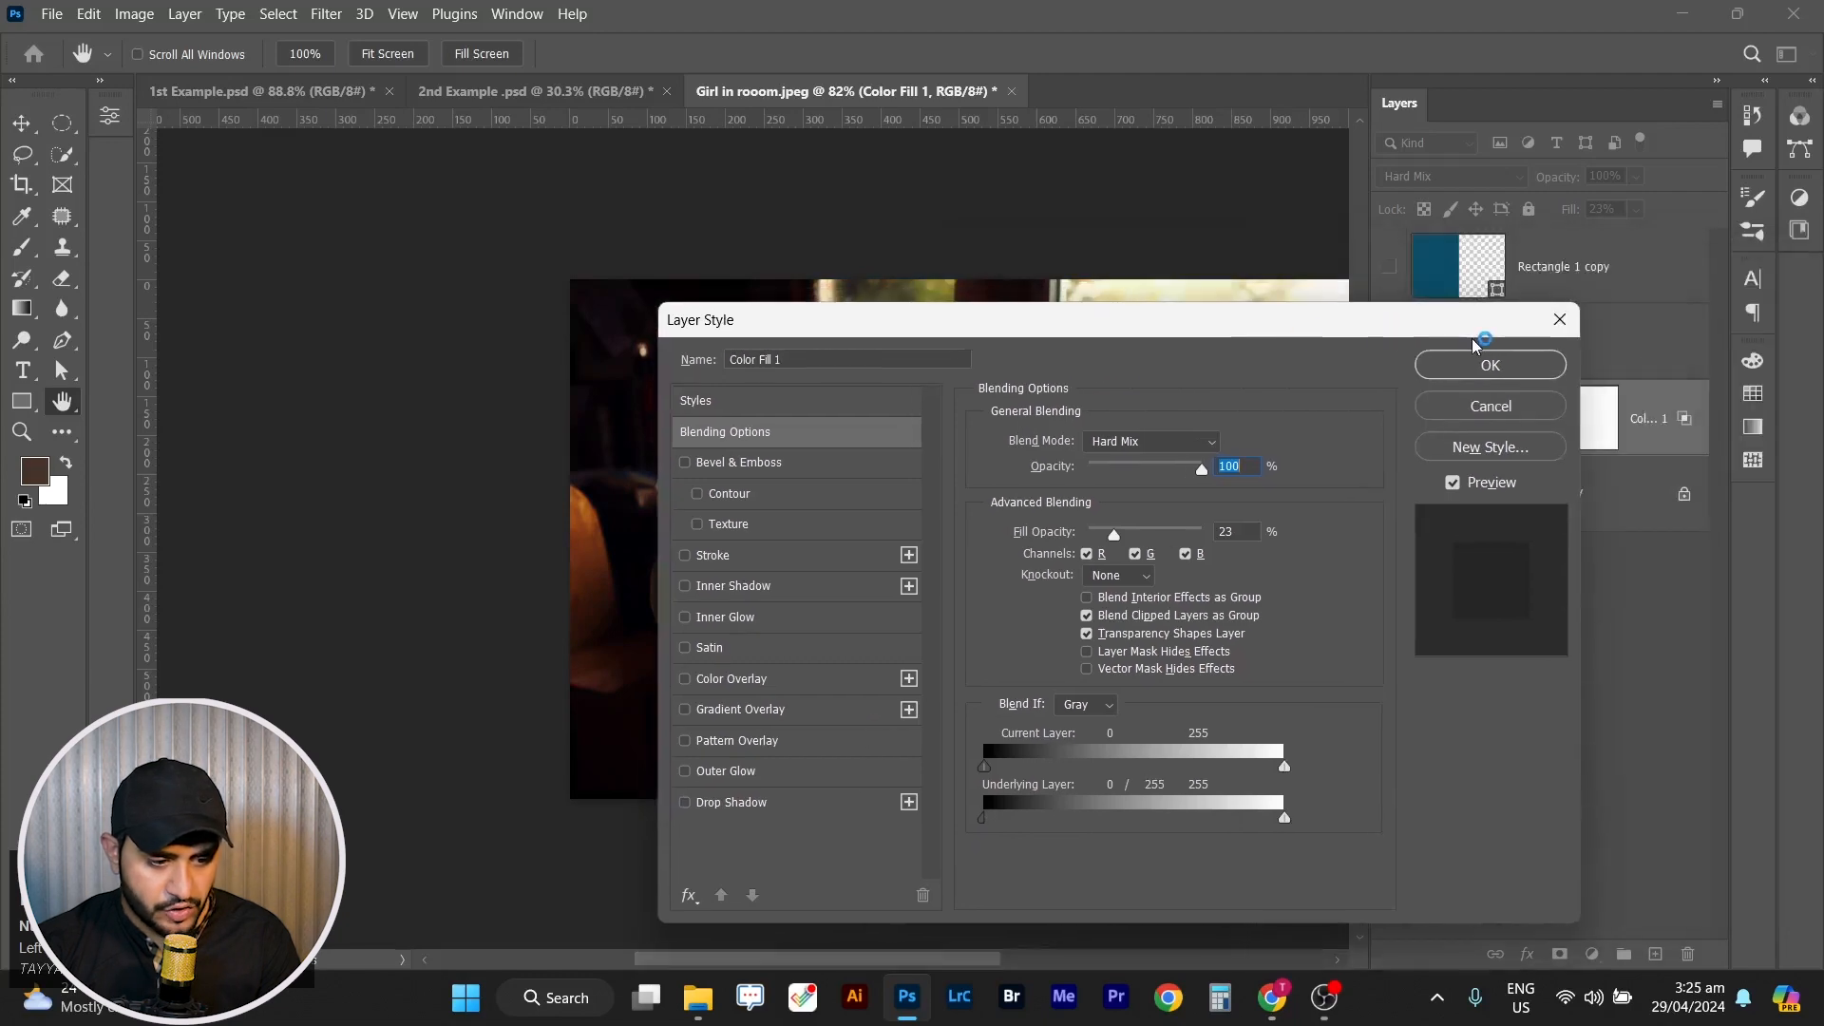
Apply the blending options, and hide and reshow the Color Fill 1 layer to compare the photo with and without it.
click(1488, 372)
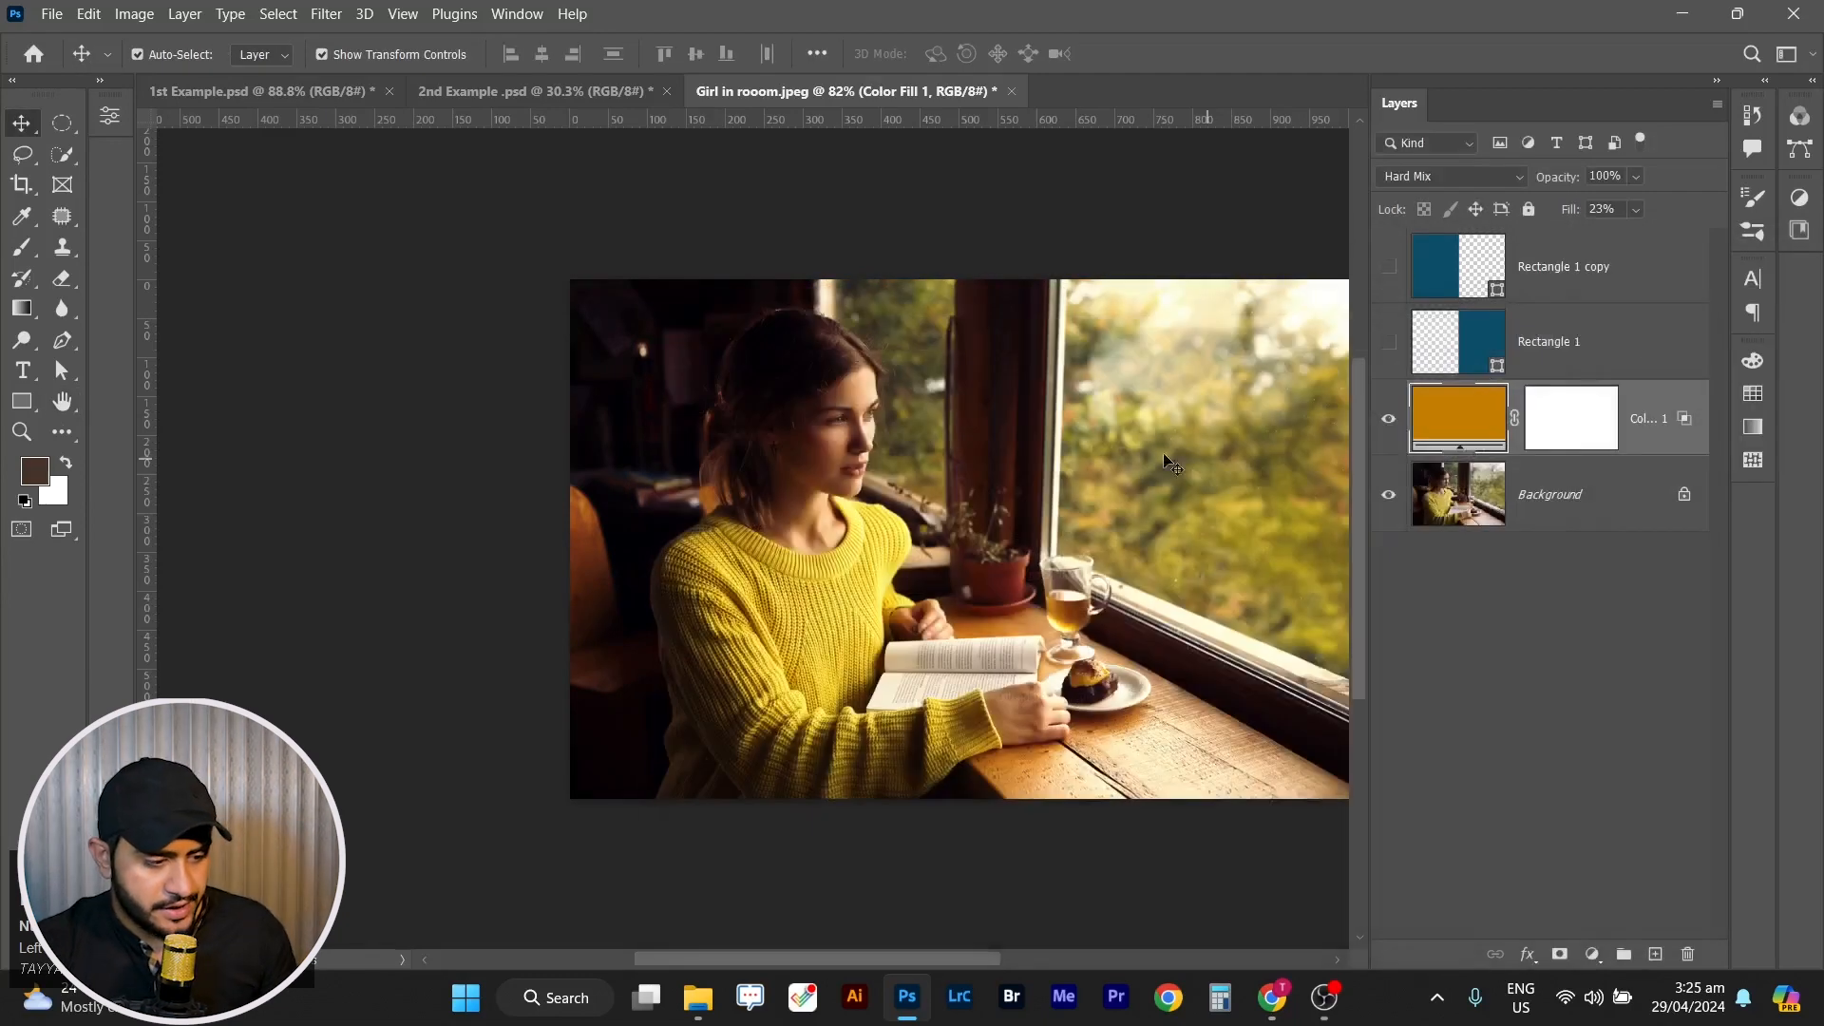
click(1389, 421)
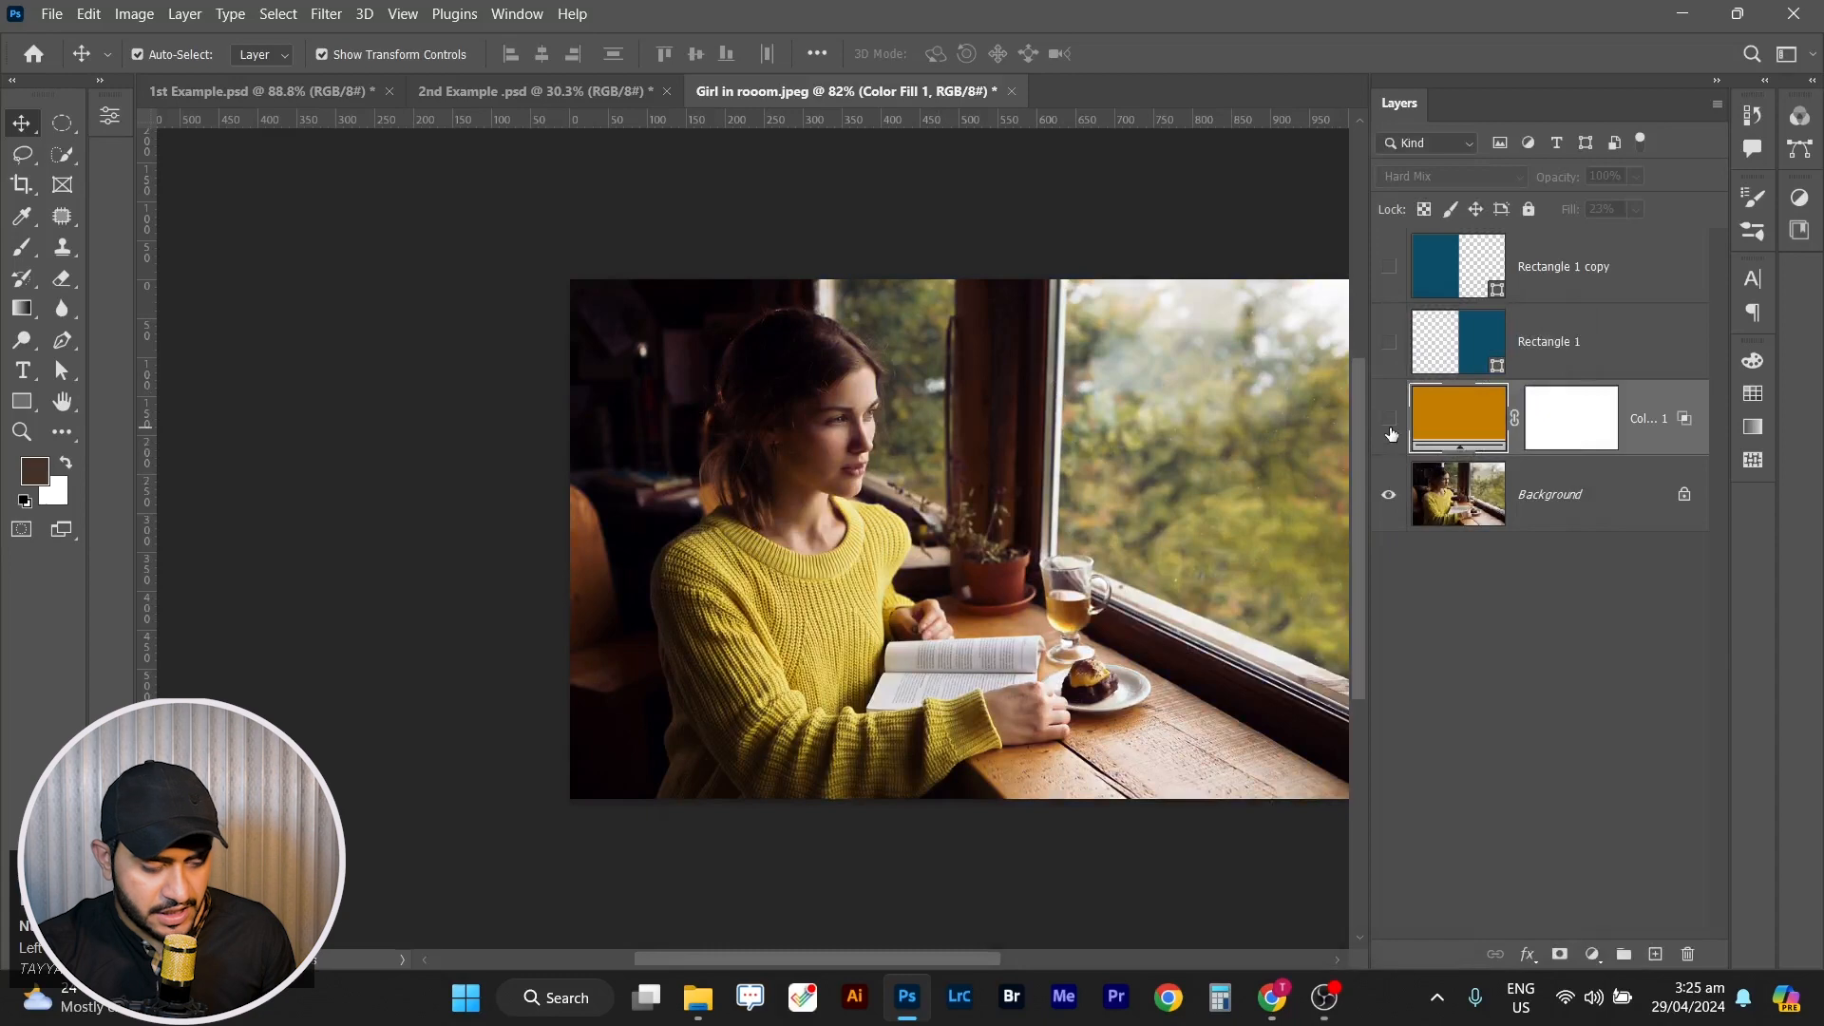
click(1390, 421)
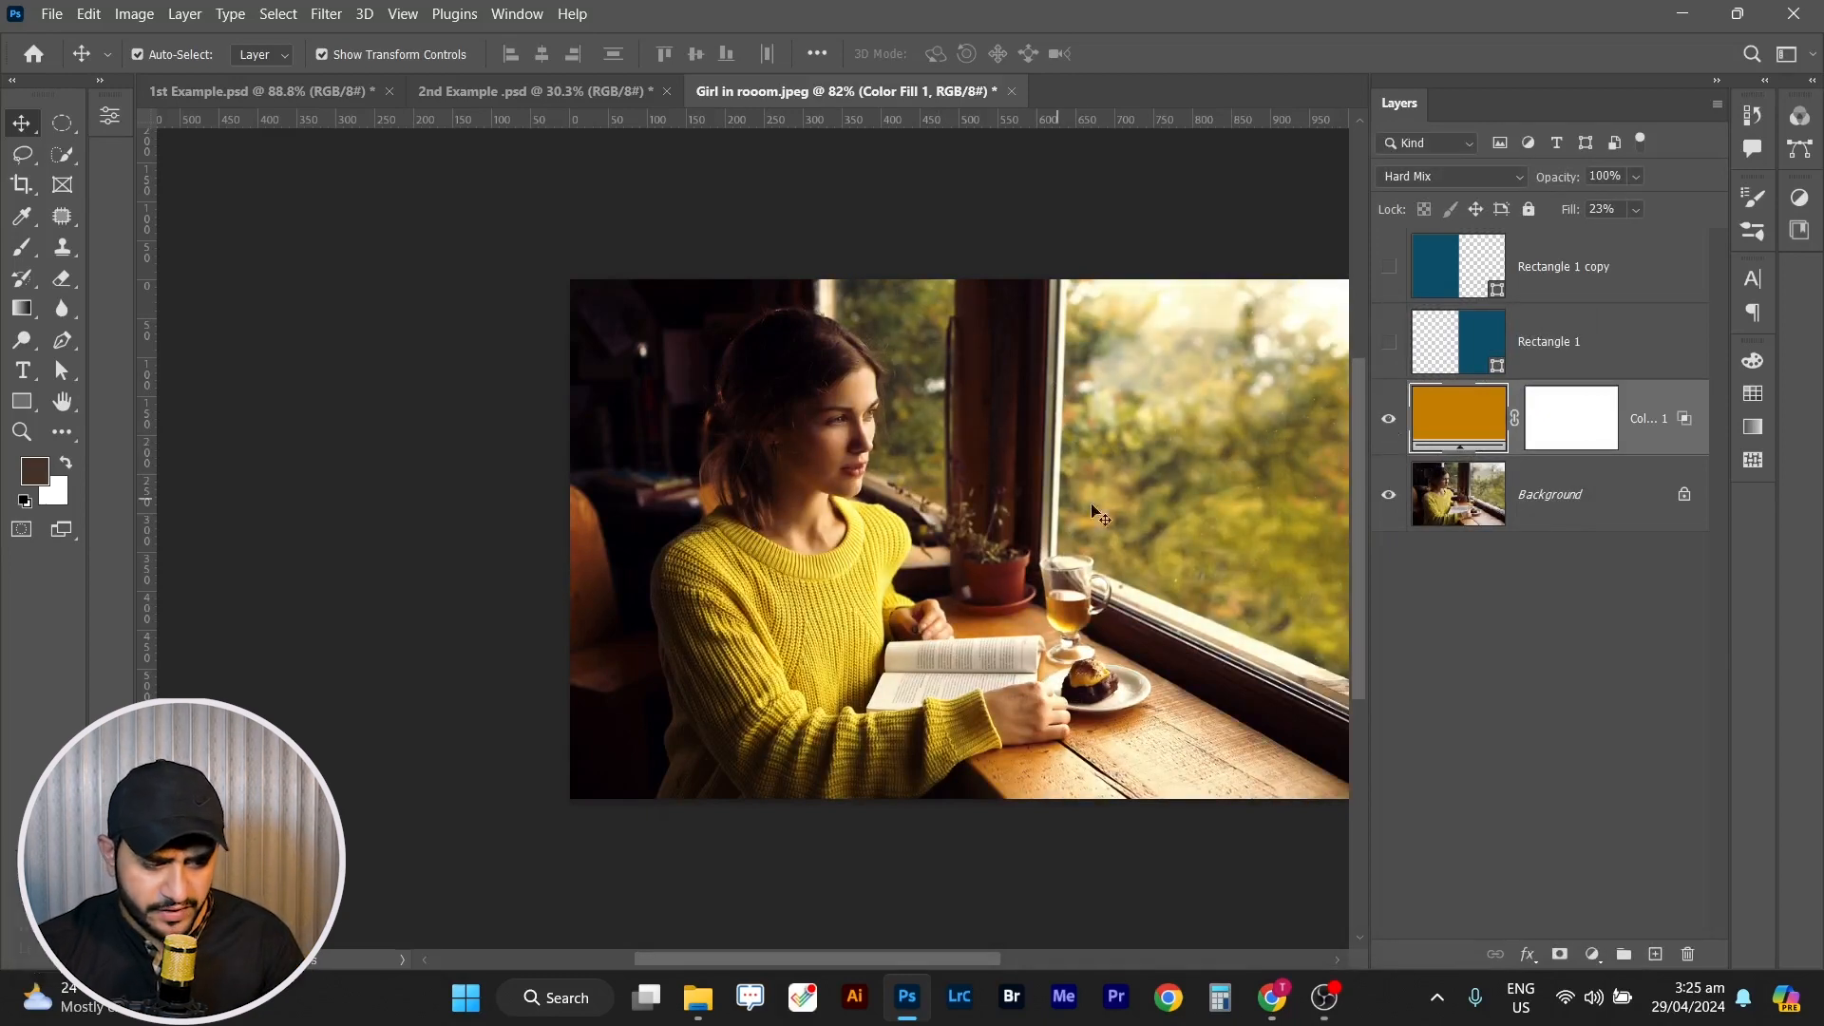
mouse_move(931, 655)
mouse_down()
mouse_move(894, 603)
mouse_move(926, 627)
mouse_up()
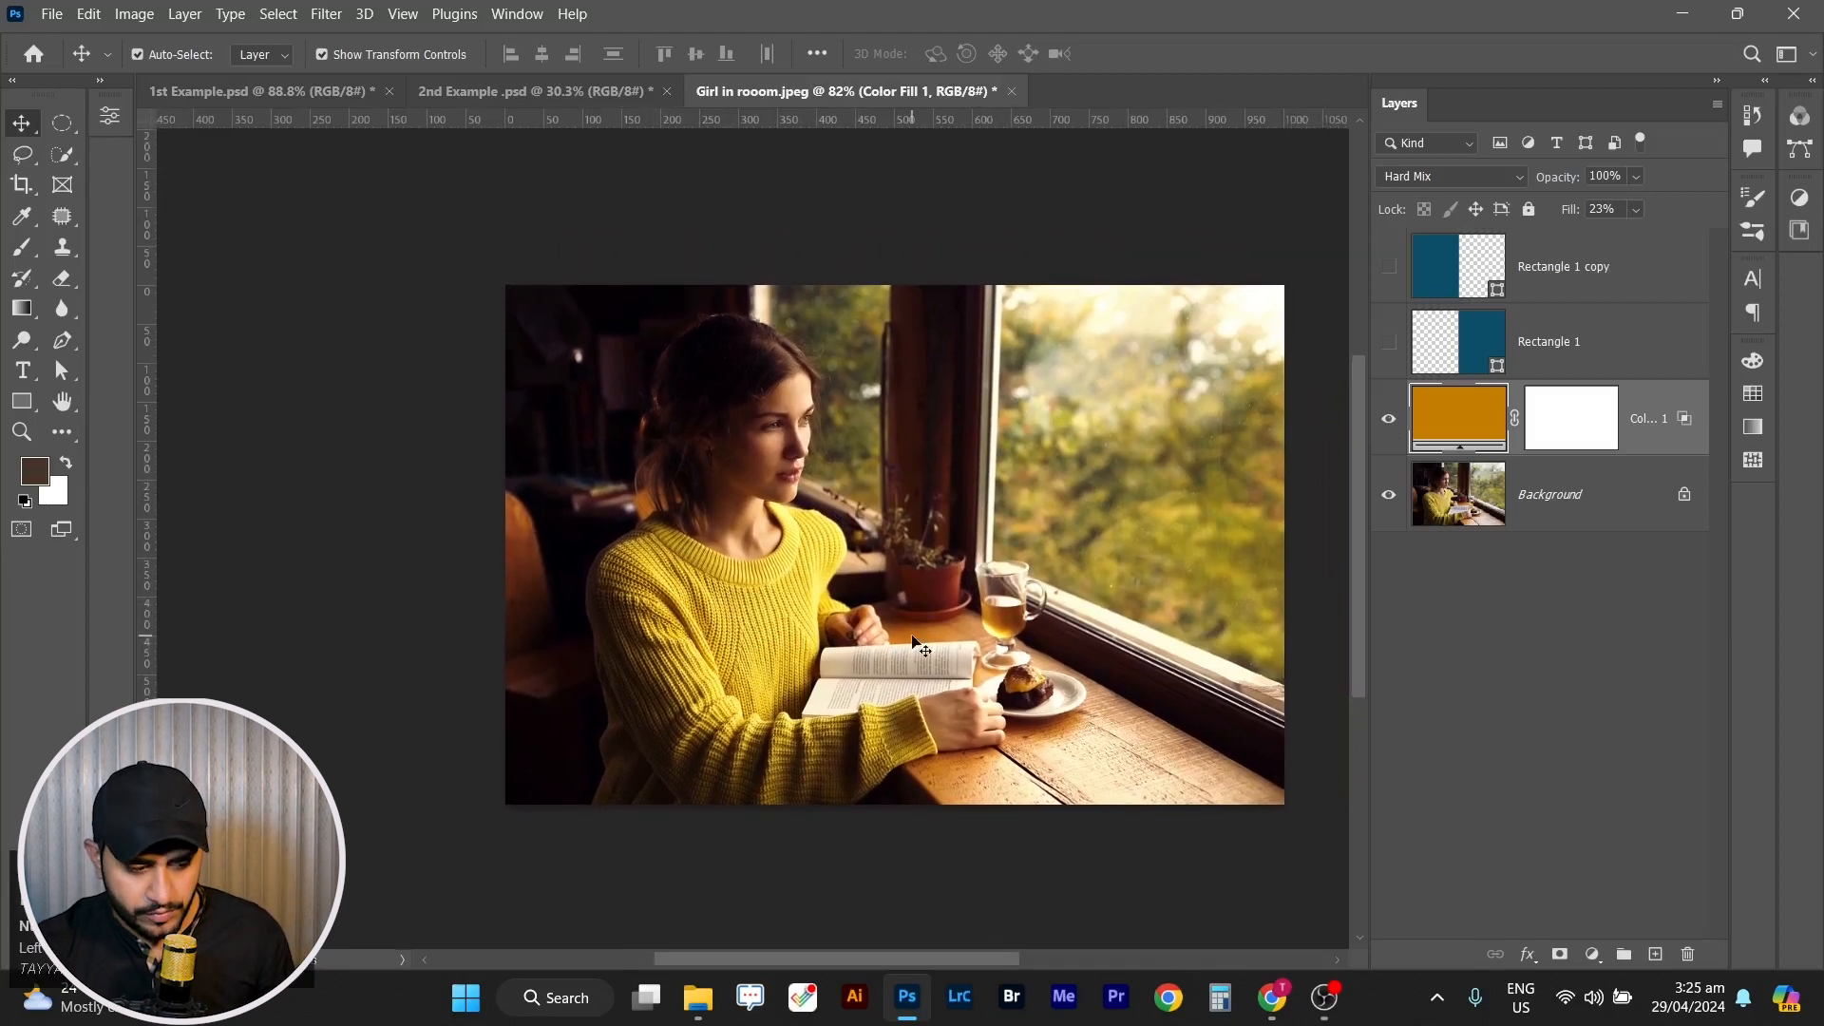
drag(916, 549, 900, 581)
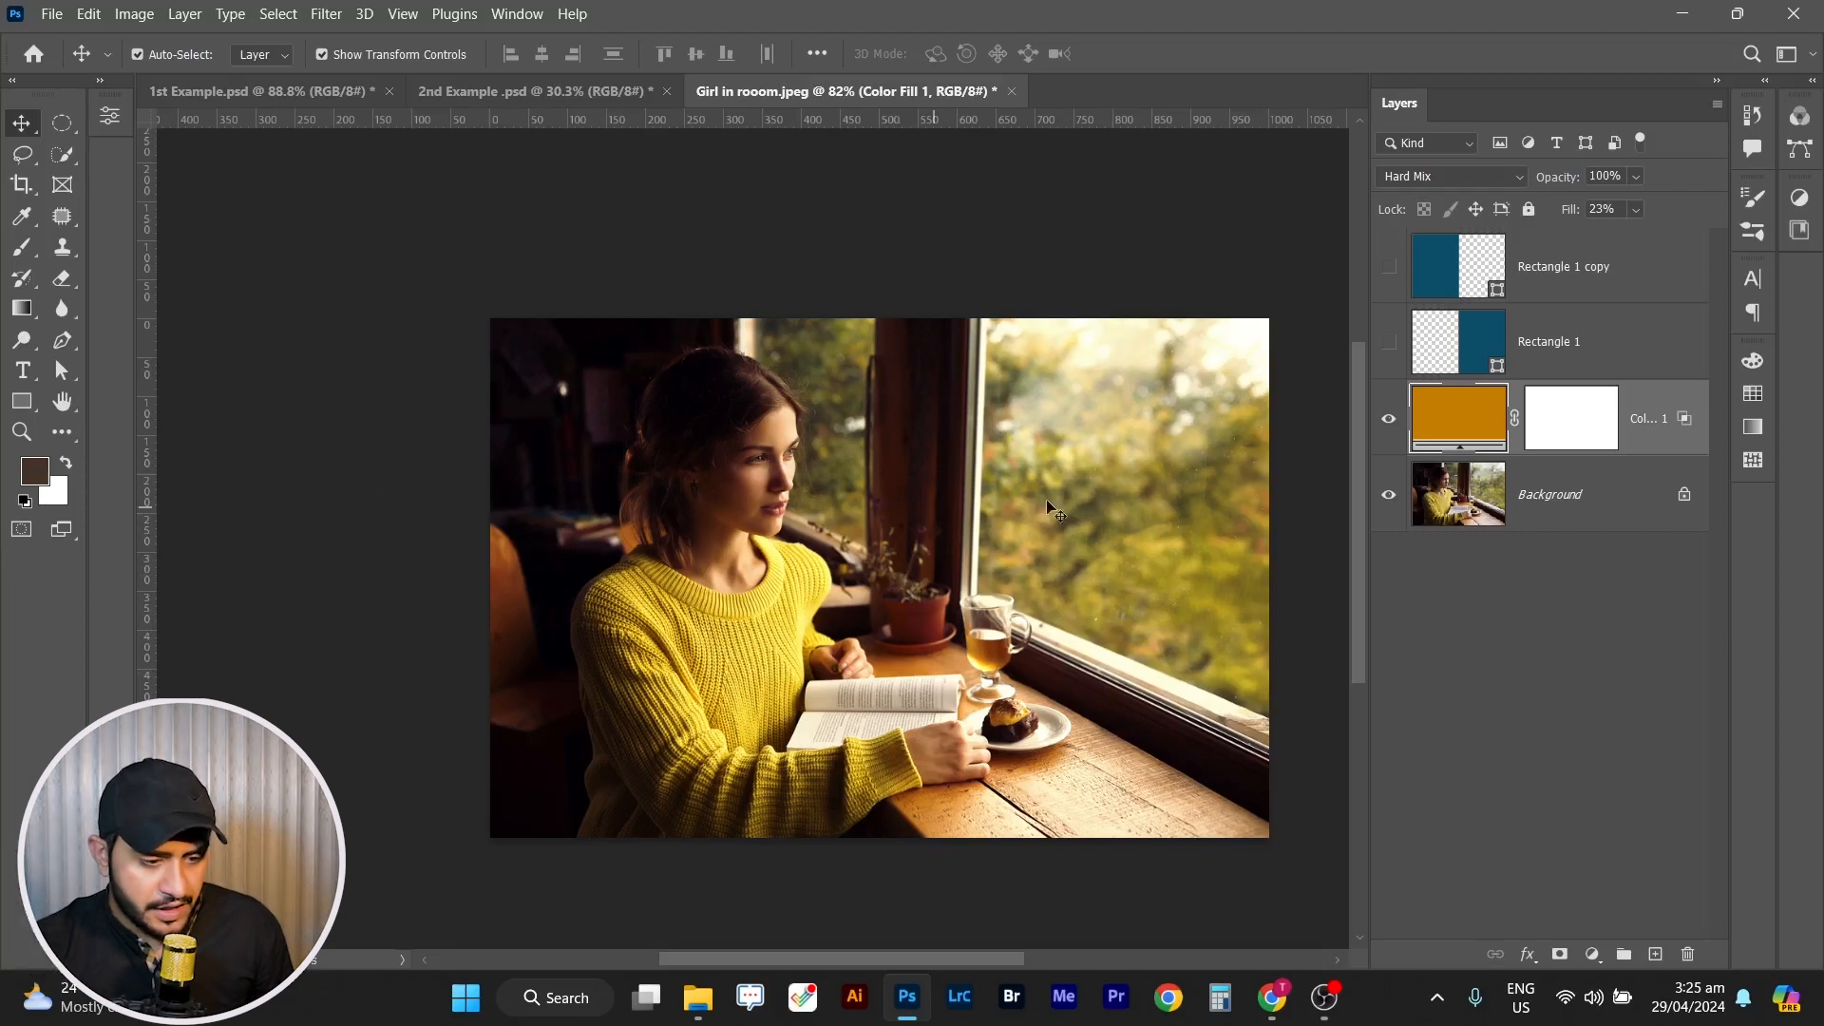
Add a new empty layer and place it directly above Color Fill 1, below the Rectangle 1 layer.
click(1484, 686)
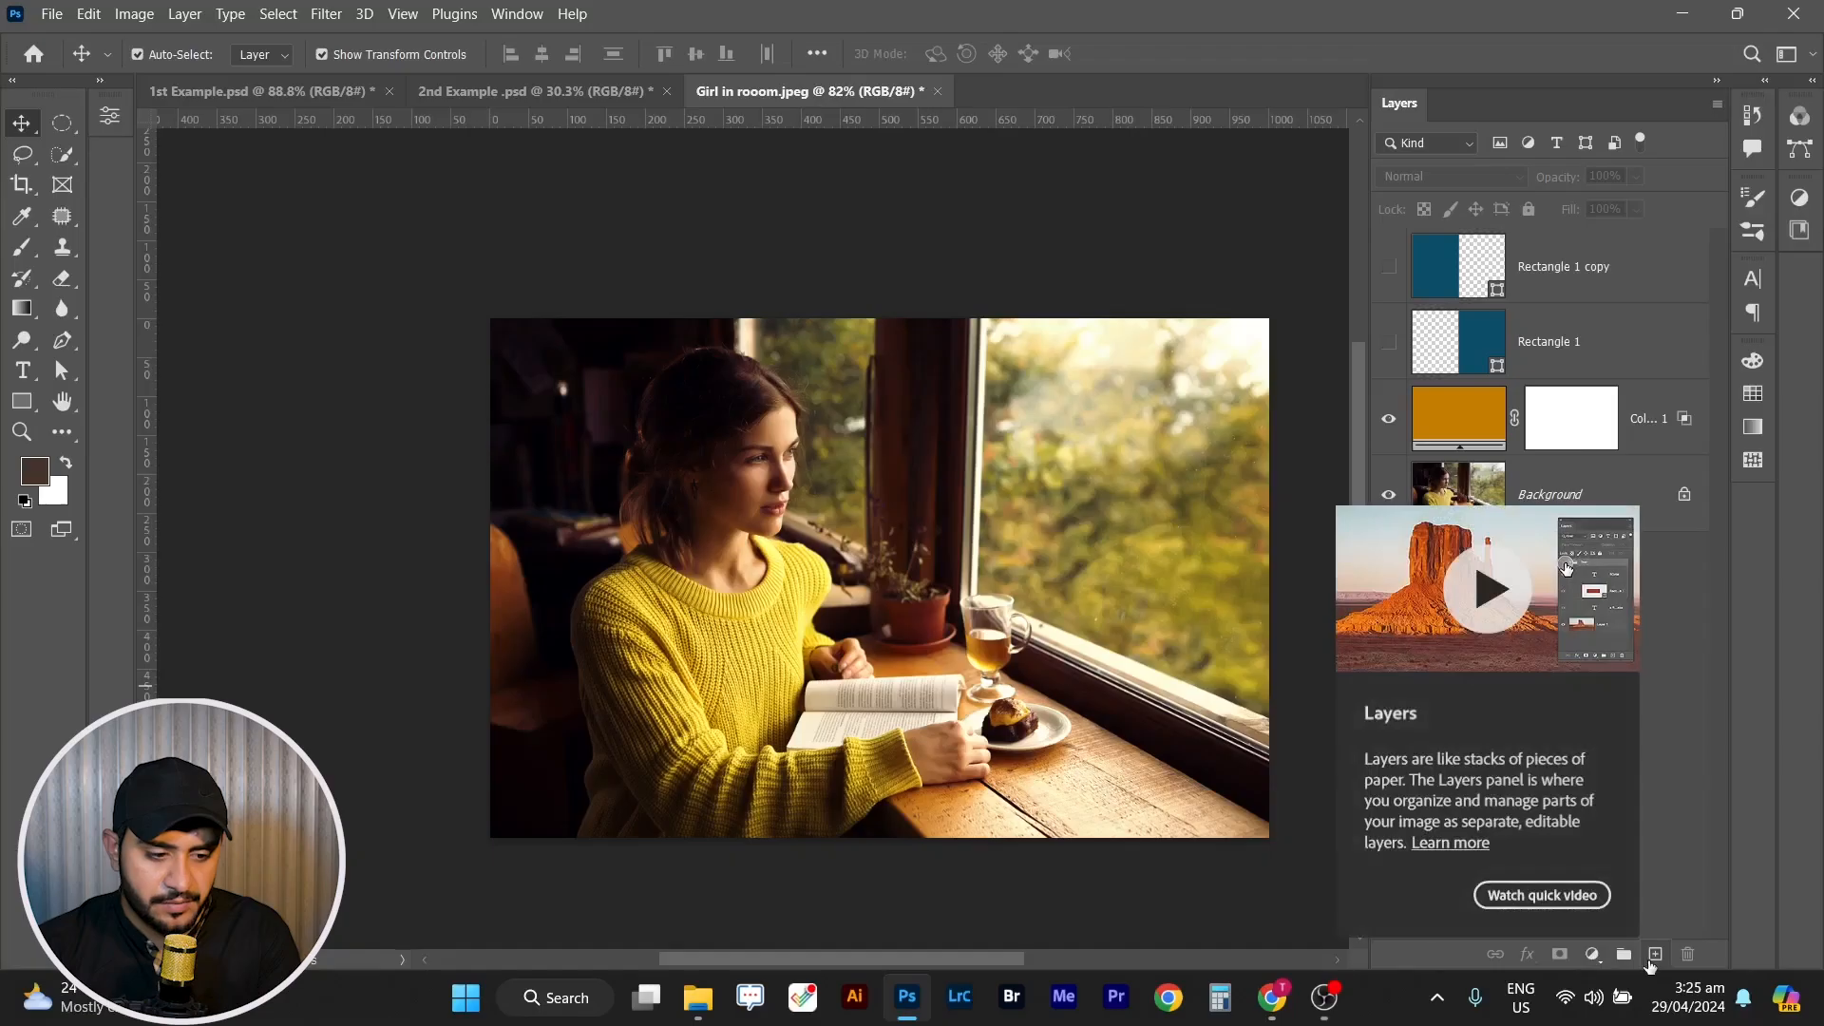
click(1655, 954)
drag(1539, 268, 1621, 446)
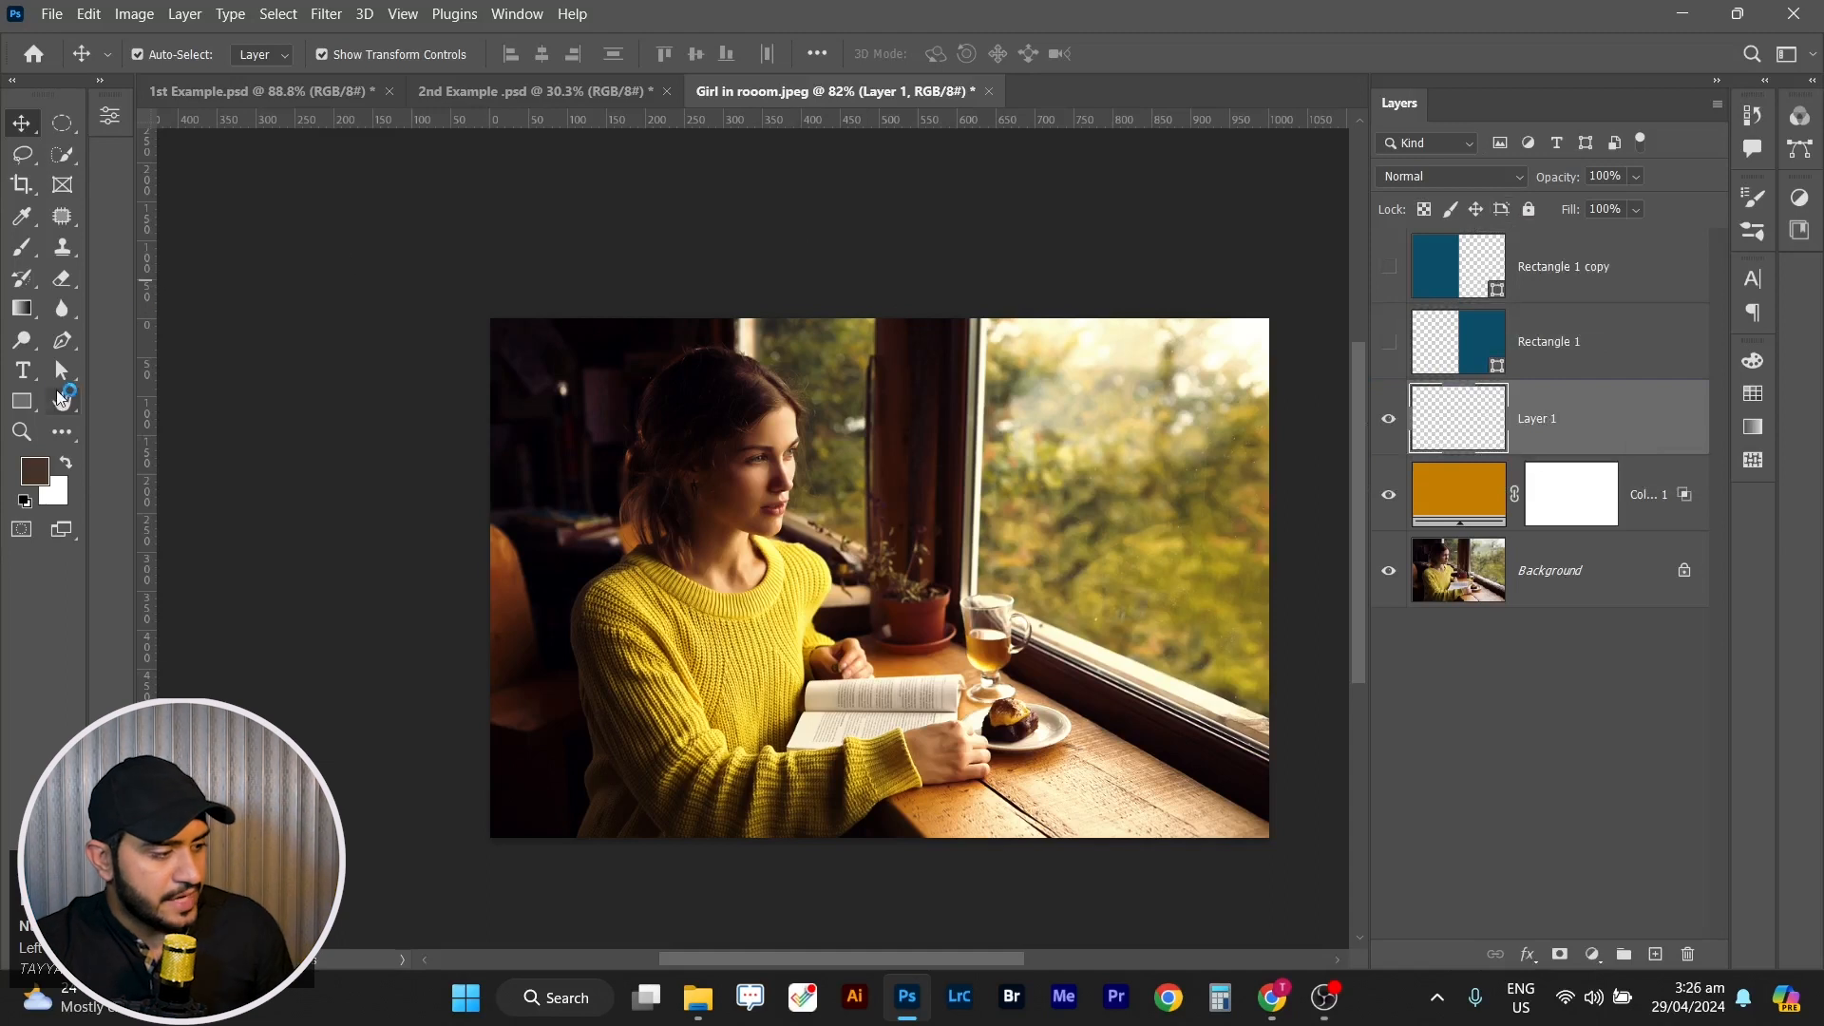
Draw a horizontal black-to-white linear gradient across the full width of the photo, and hide the Color Fill 1 layer.
click(38, 310)
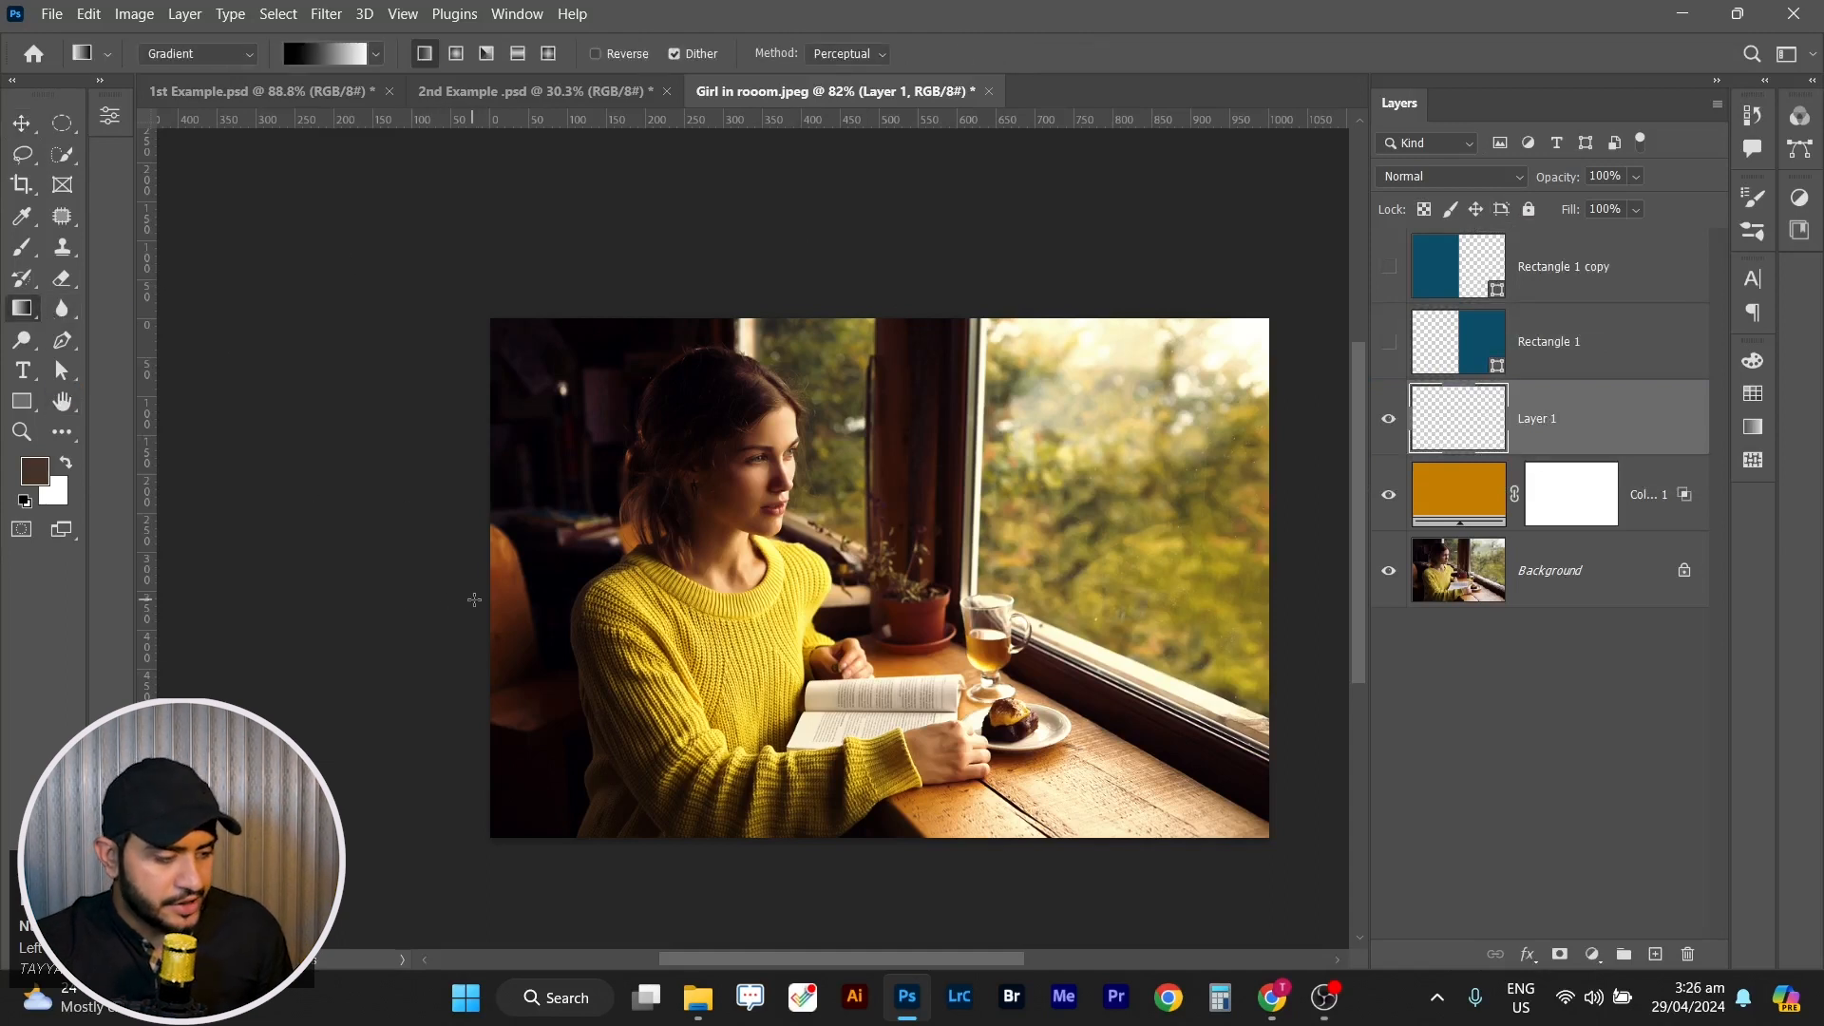
drag(482, 599, 1268, 599)
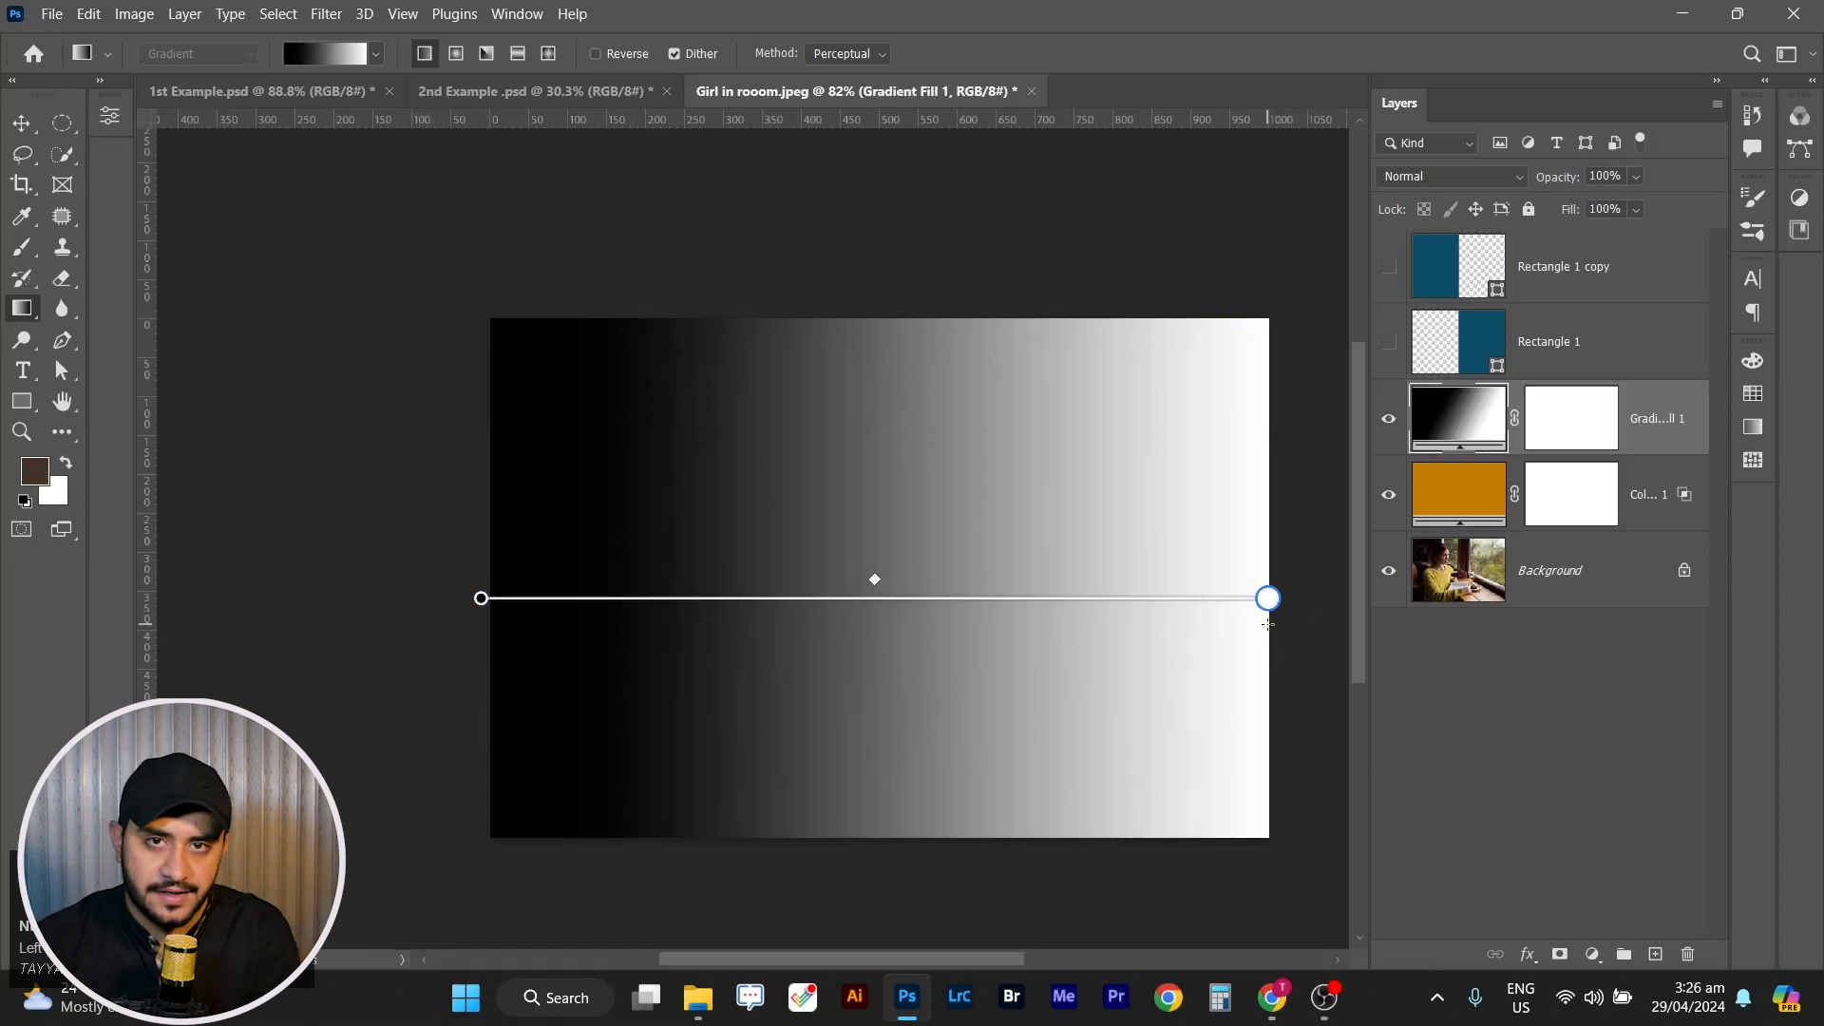
click(1389, 494)
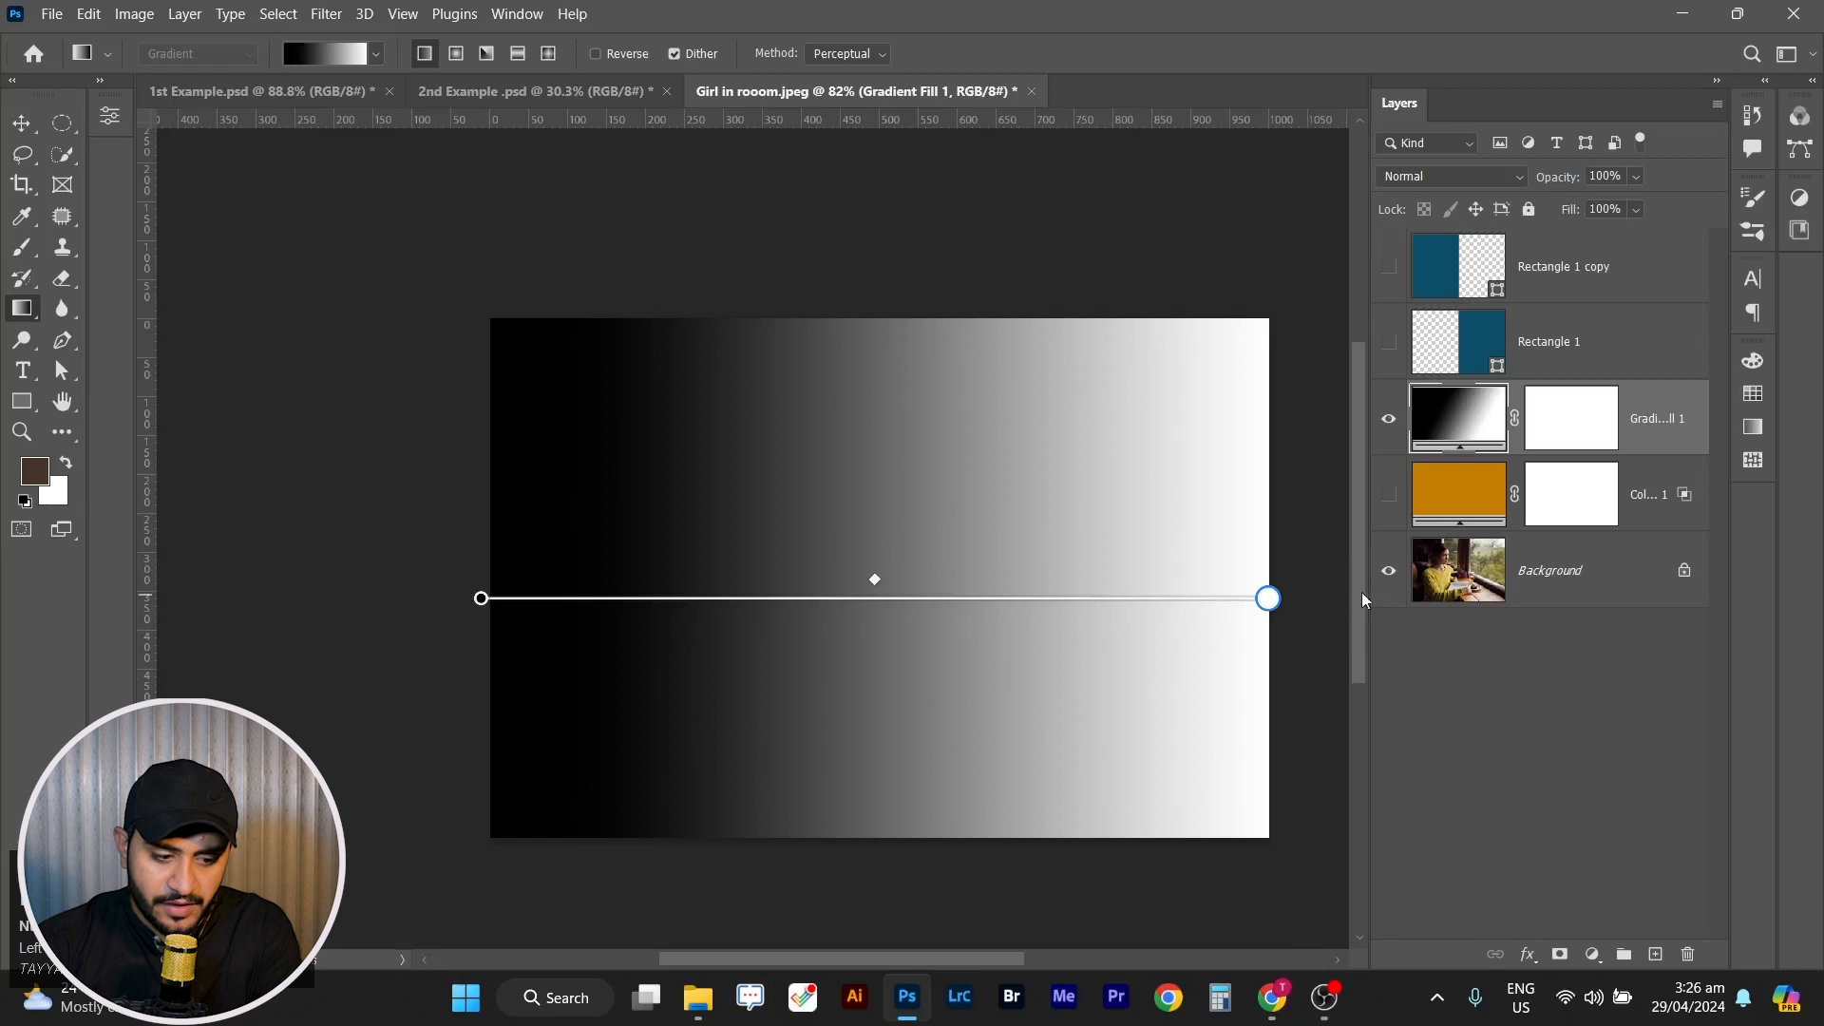
Open the gradient fill layer's blending options and place the dialog so the dark side of the gradient stays visible.
click(35, 133)
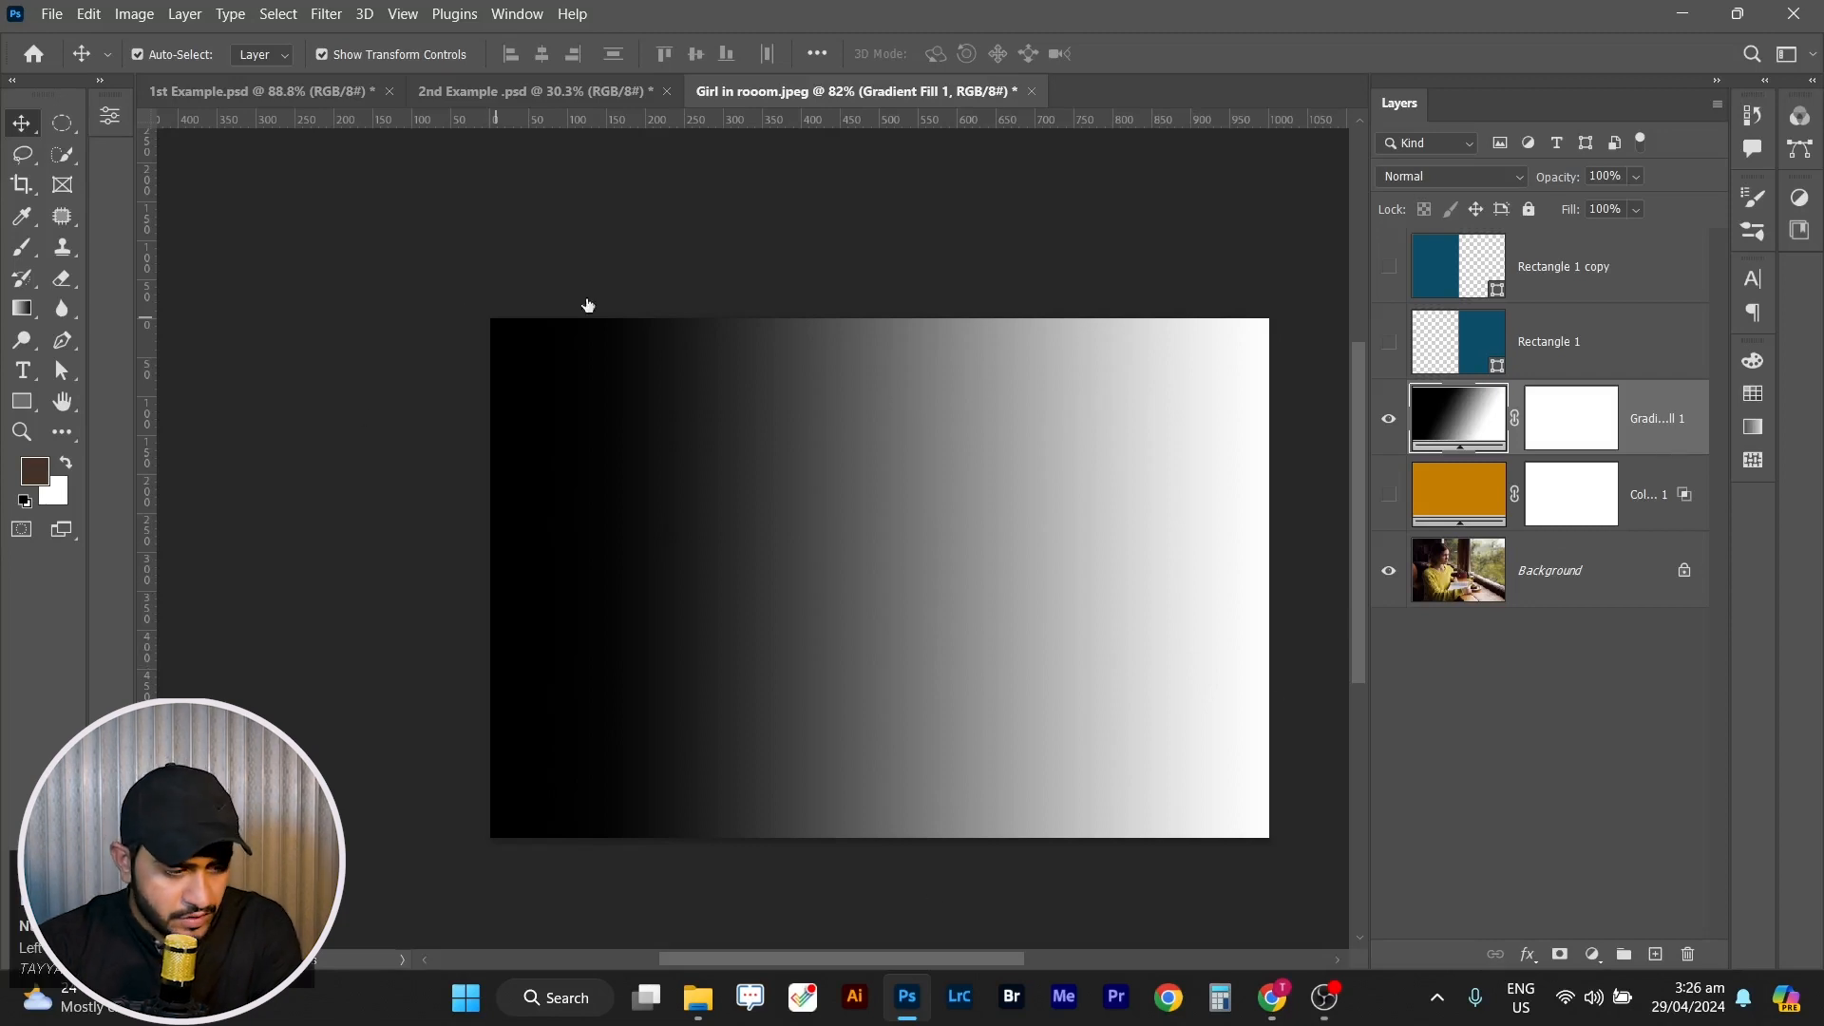
drag(1027, 323, 1219, 144)
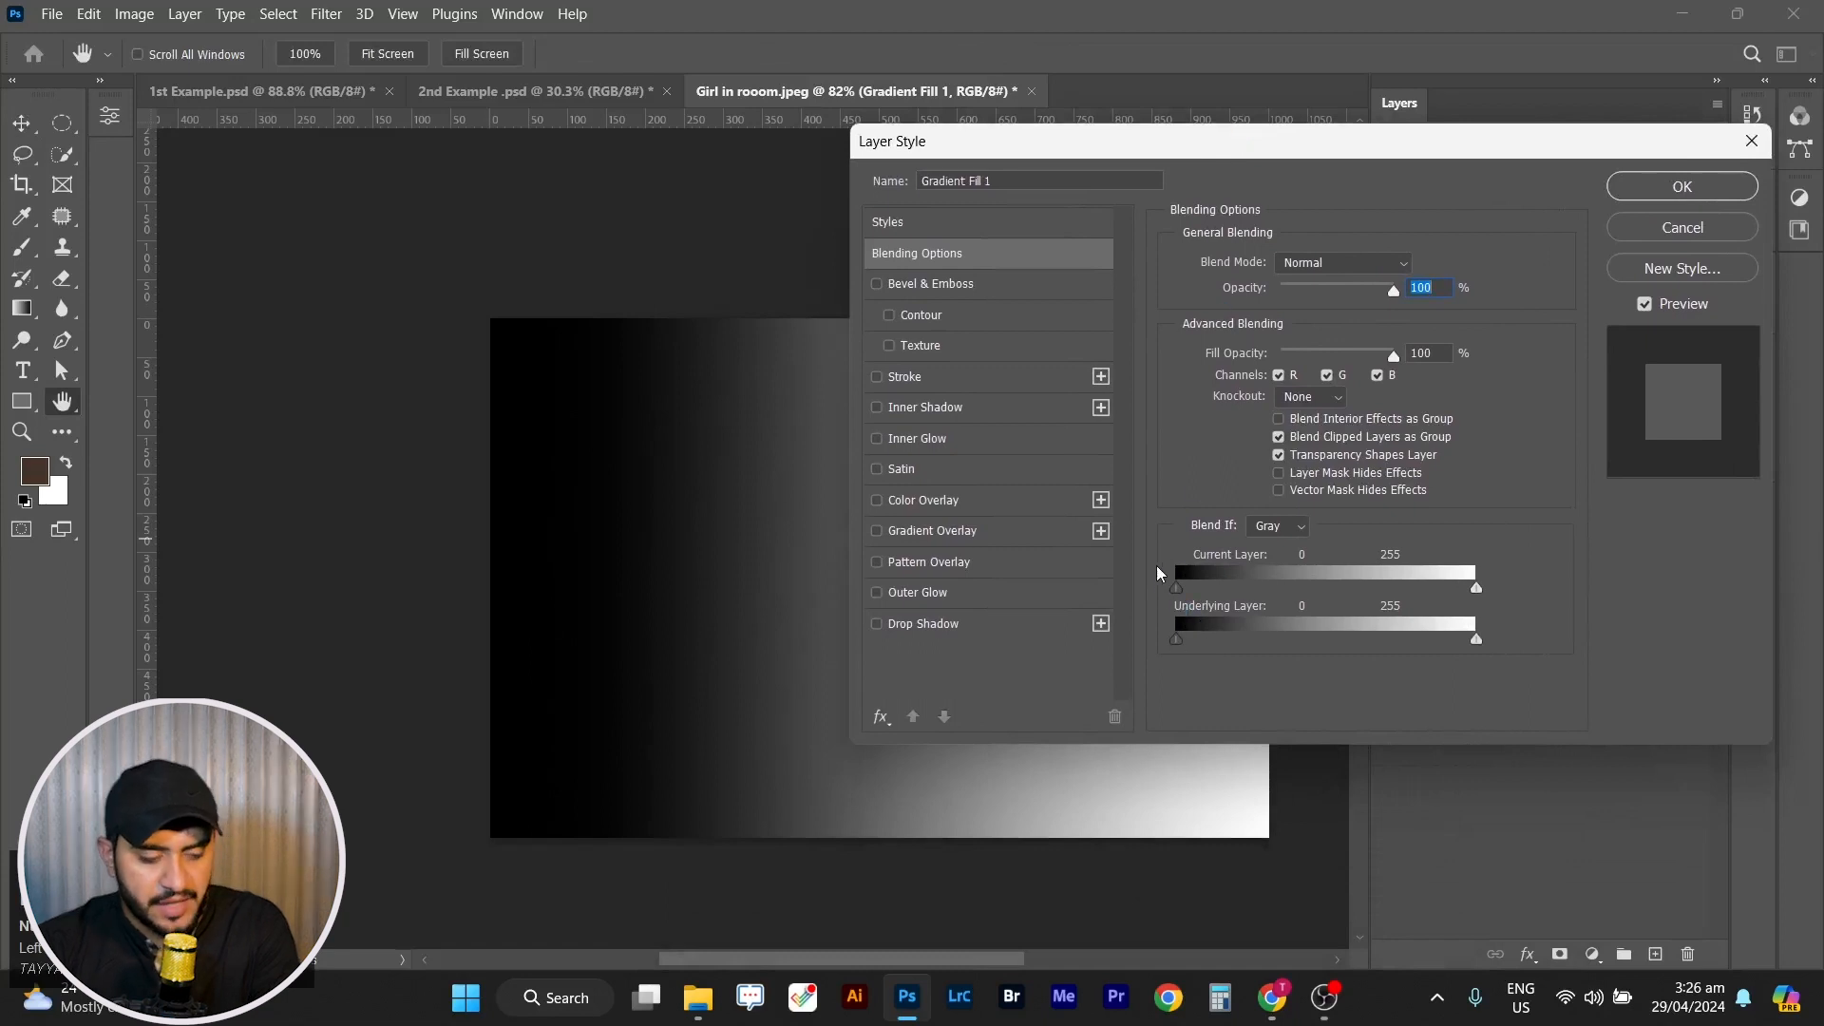
drag(1376, 150, 756, 156)
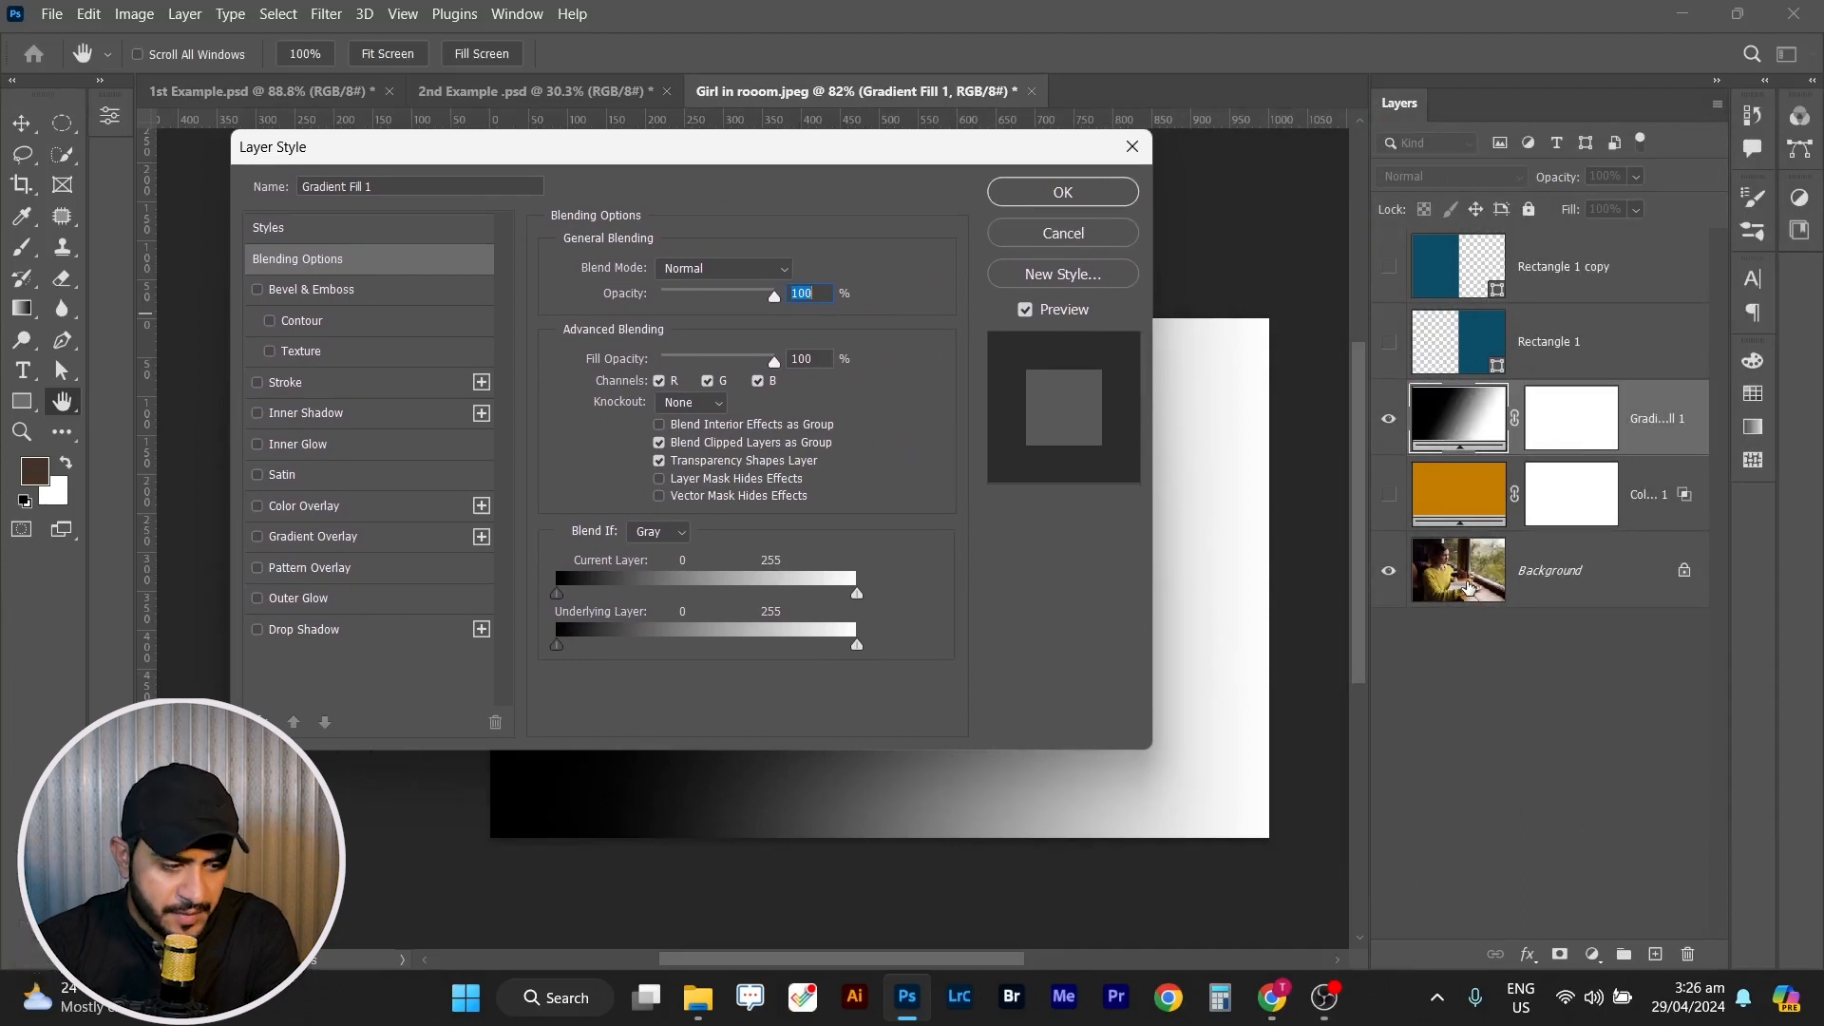
drag(953, 152, 1574, 85)
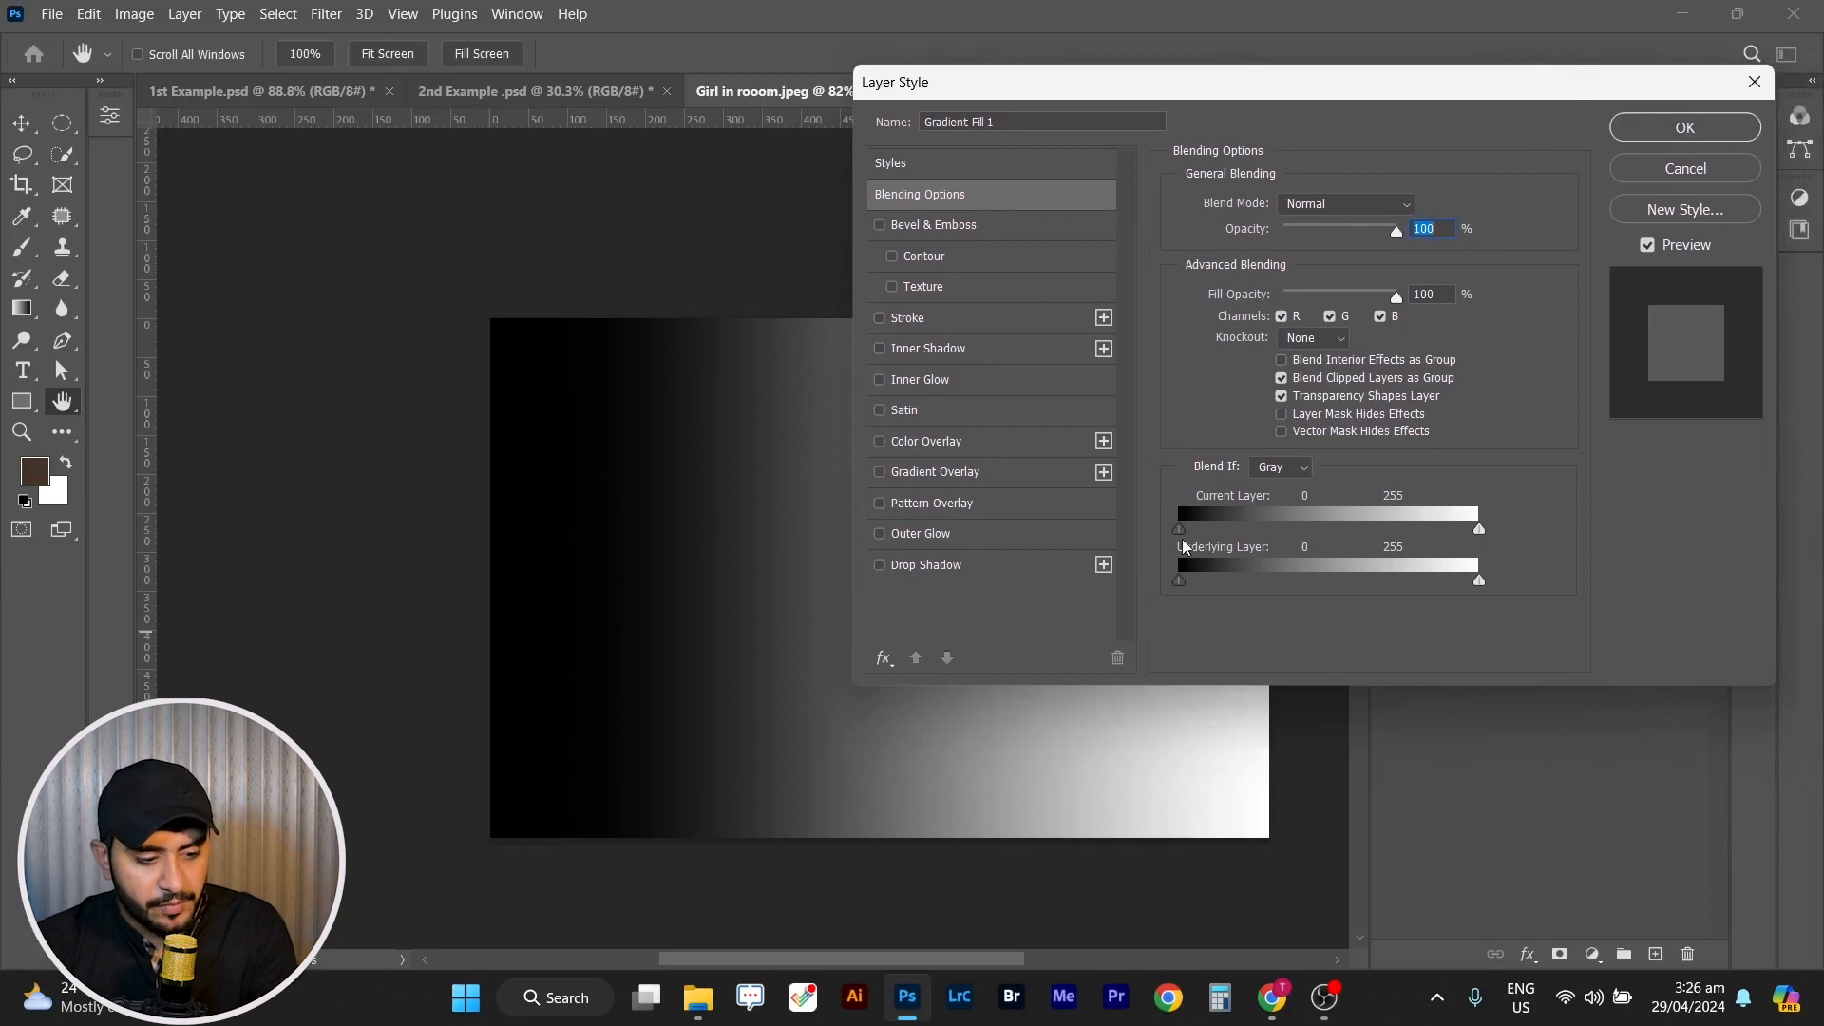
Try lowering the current layer's Blend If white threshold on the gradient fill, and return it to 255.
mouse_move(1183, 528)
mouse_down()
mouse_move(1207, 529)
mouse_move(1177, 532)
mouse_up()
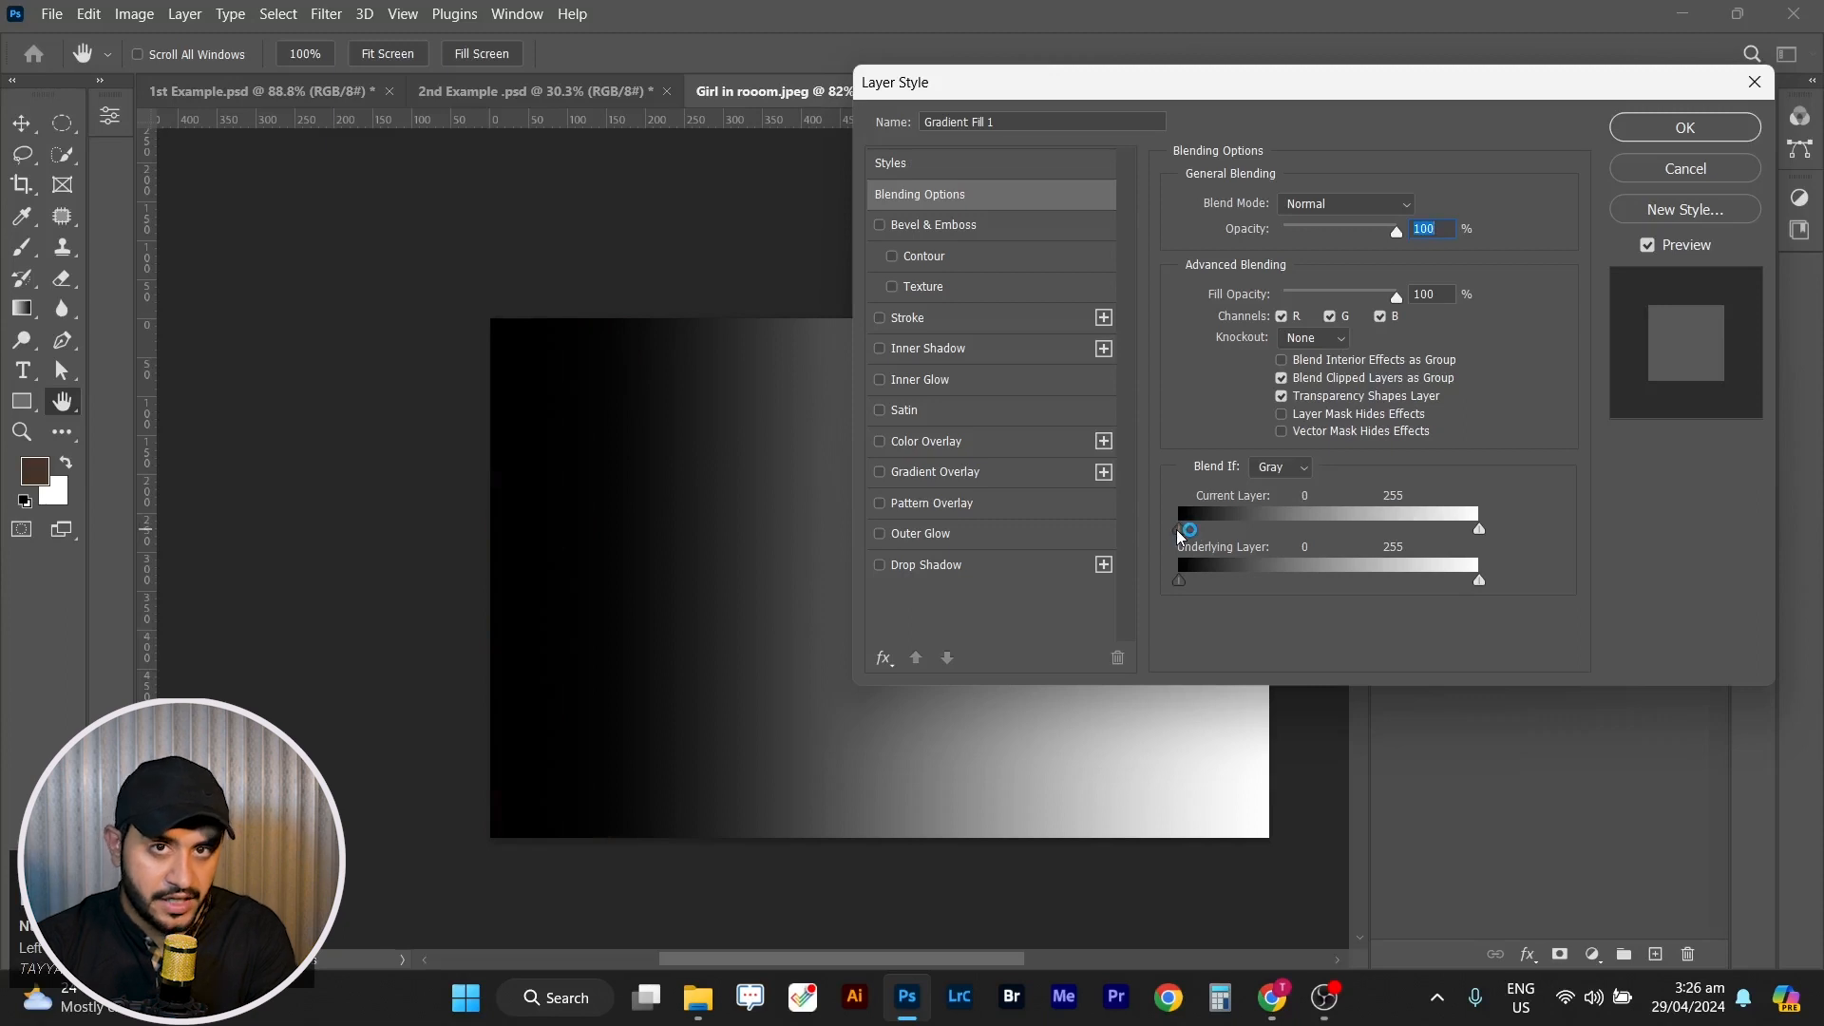
mouse_move(1178, 532)
mouse_down()
mouse_move(1304, 529)
mouse_move(1181, 532)
mouse_up()
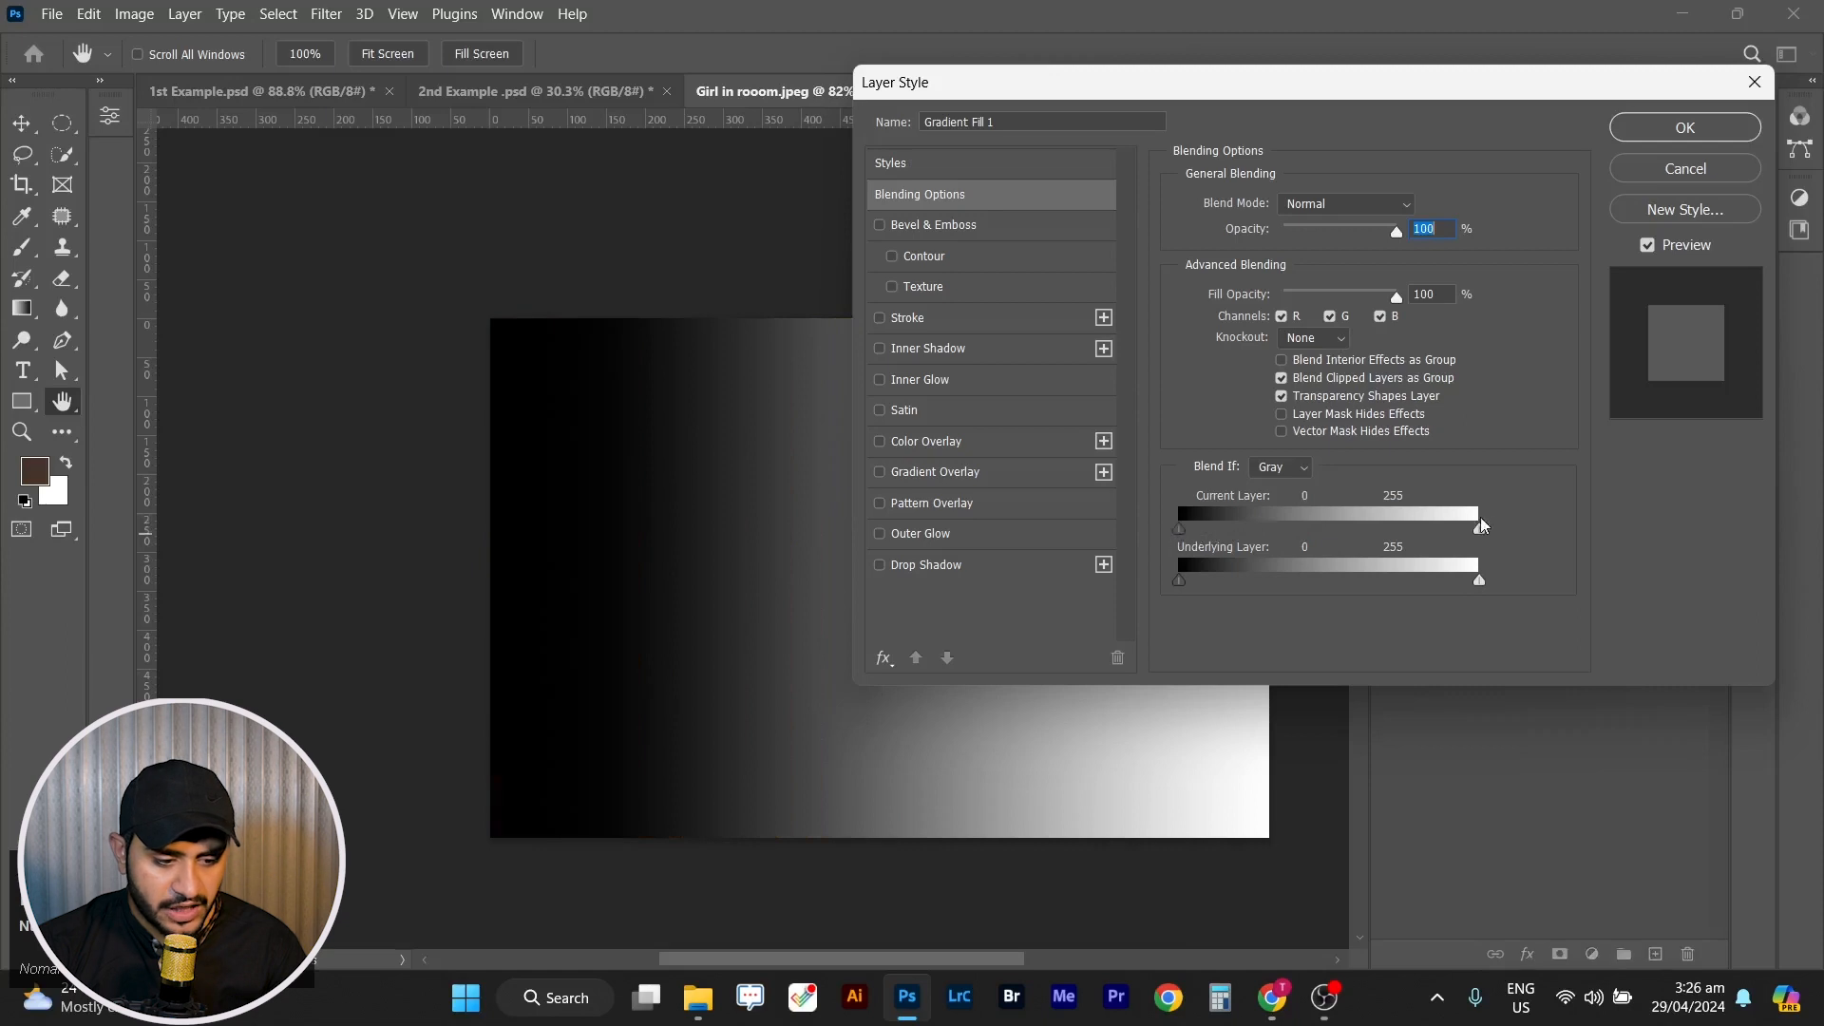
drag(1478, 538, 1365, 537)
drag(1354, 82, 477, 151)
drag(492, 597, 613, 591)
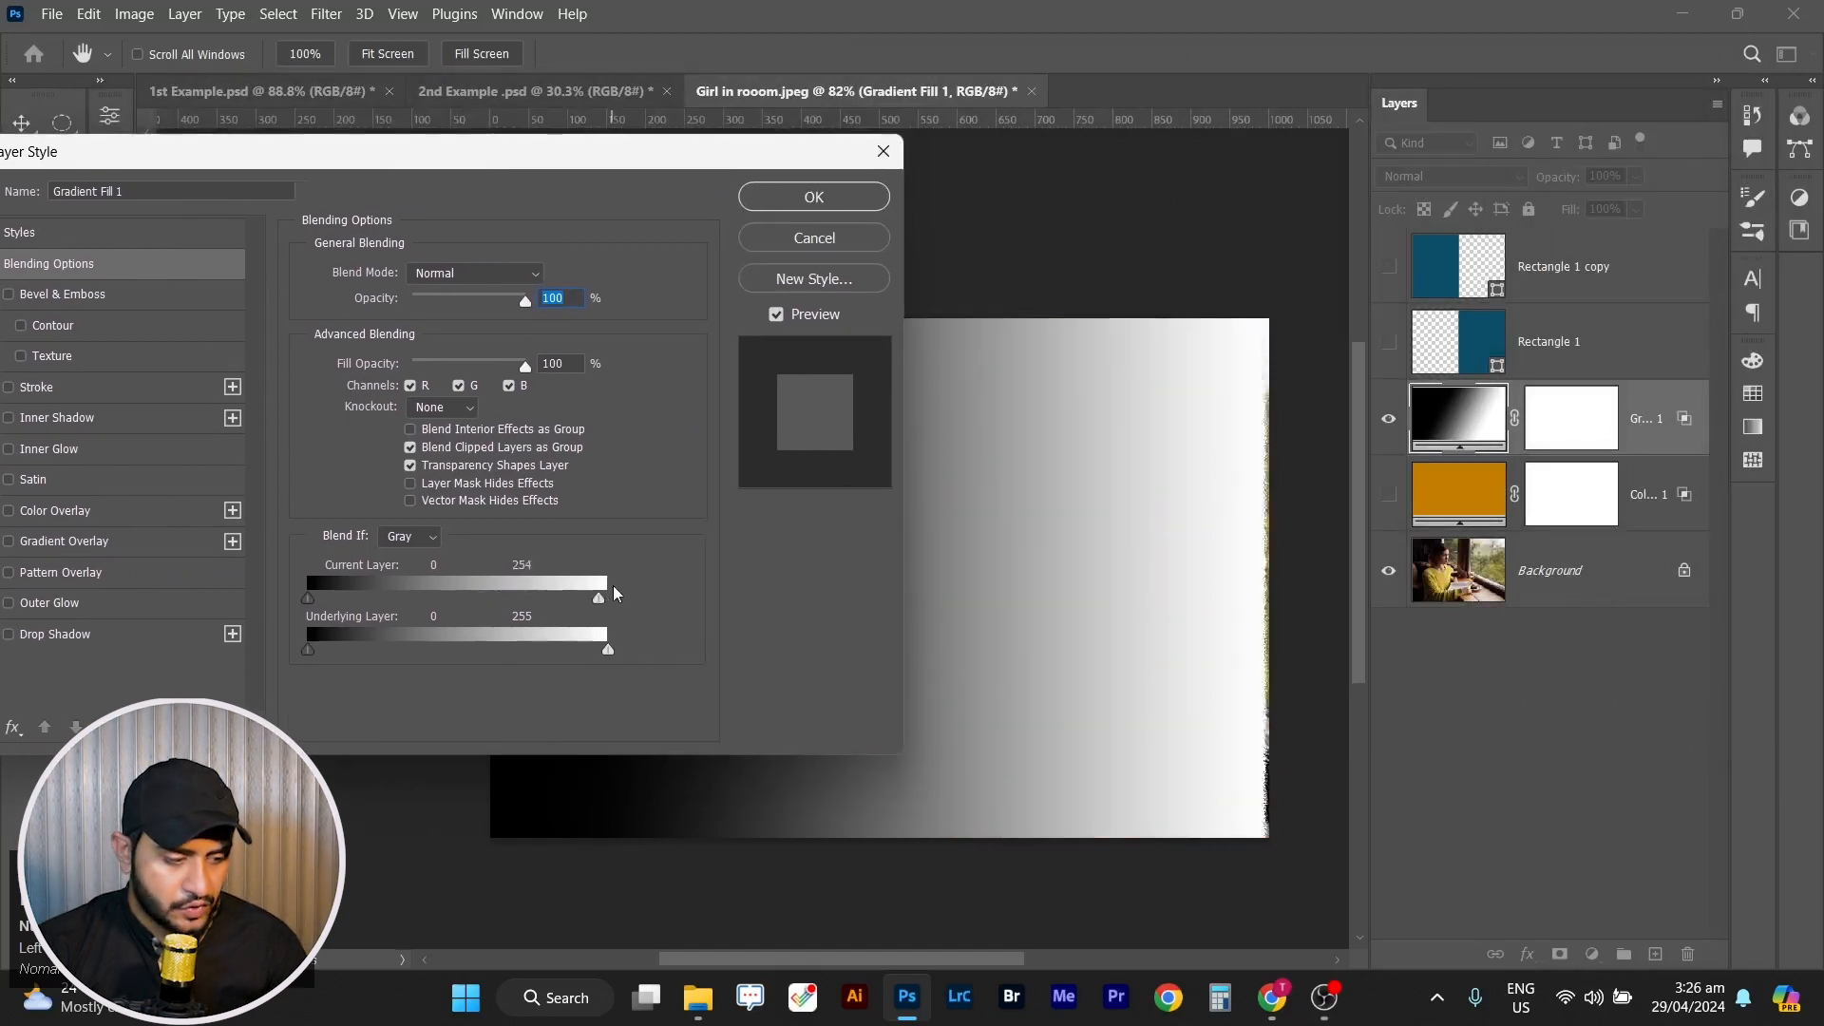
Try a Blend If black threshold of 105 on the layer underlying the gradient, and return it to 0.
drag(638, 168, 1223, 89)
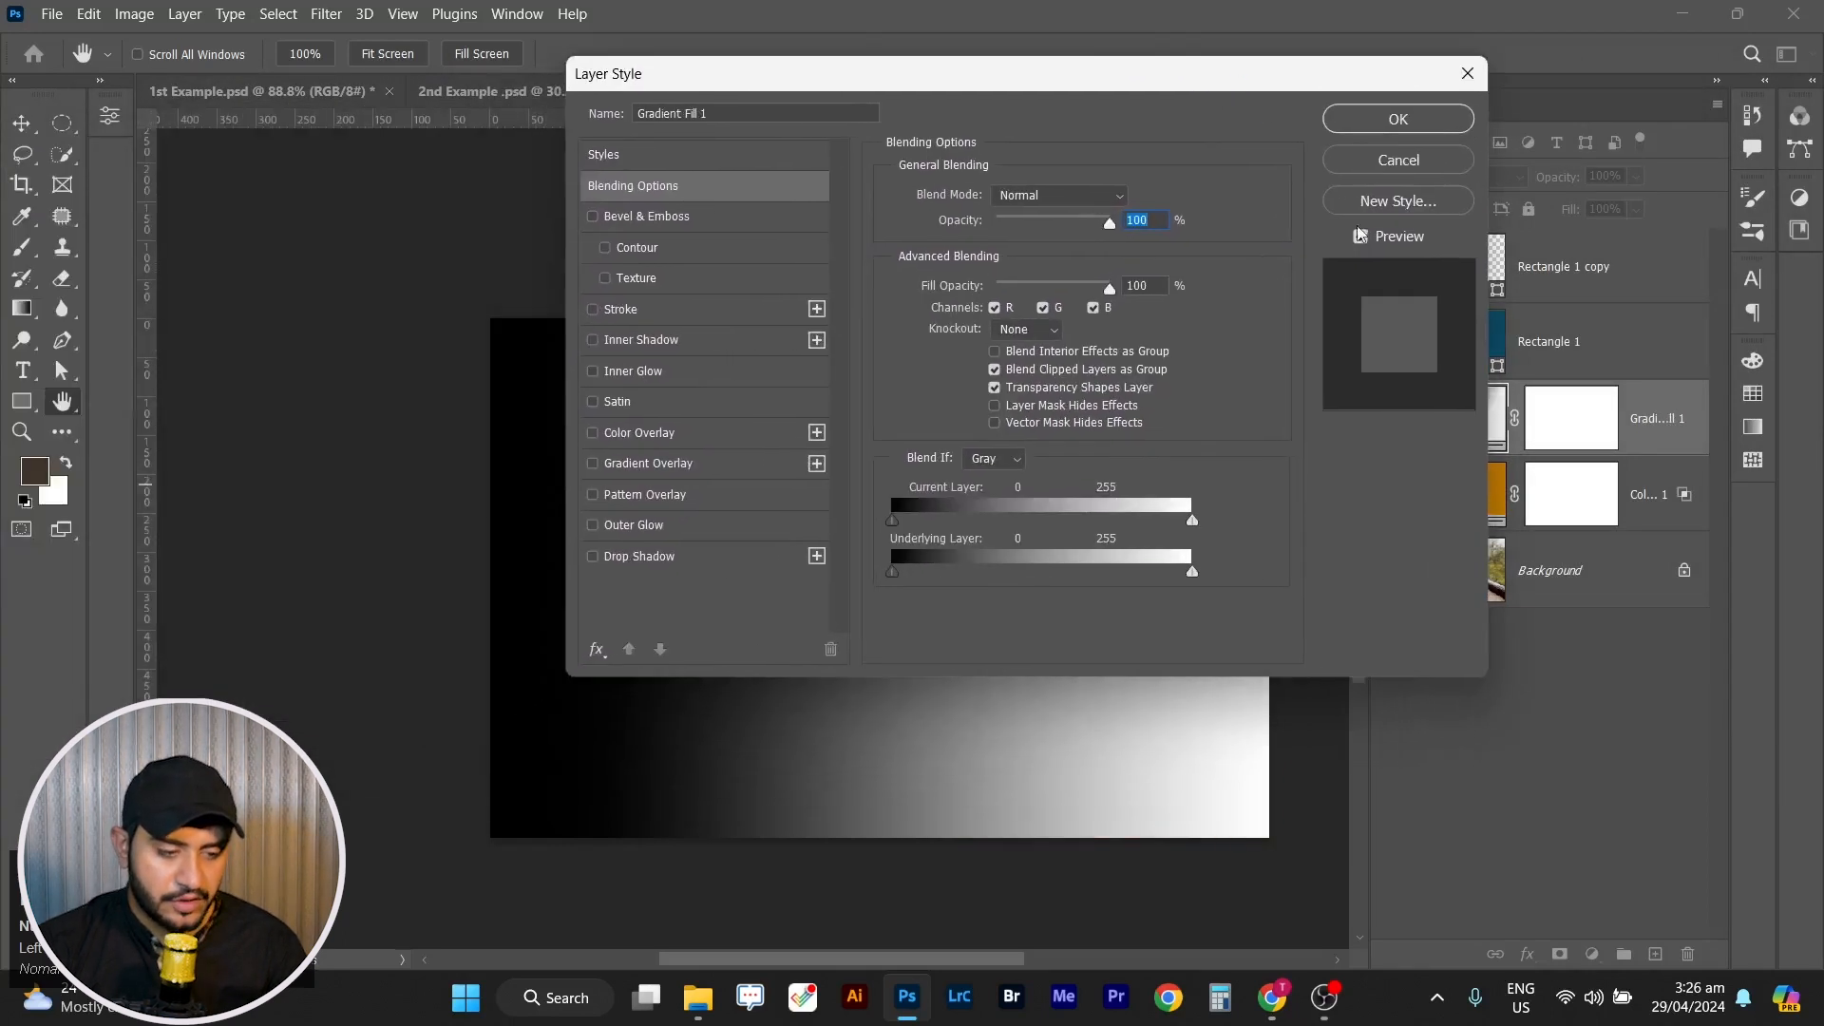
drag(1052, 76, 1234, 21)
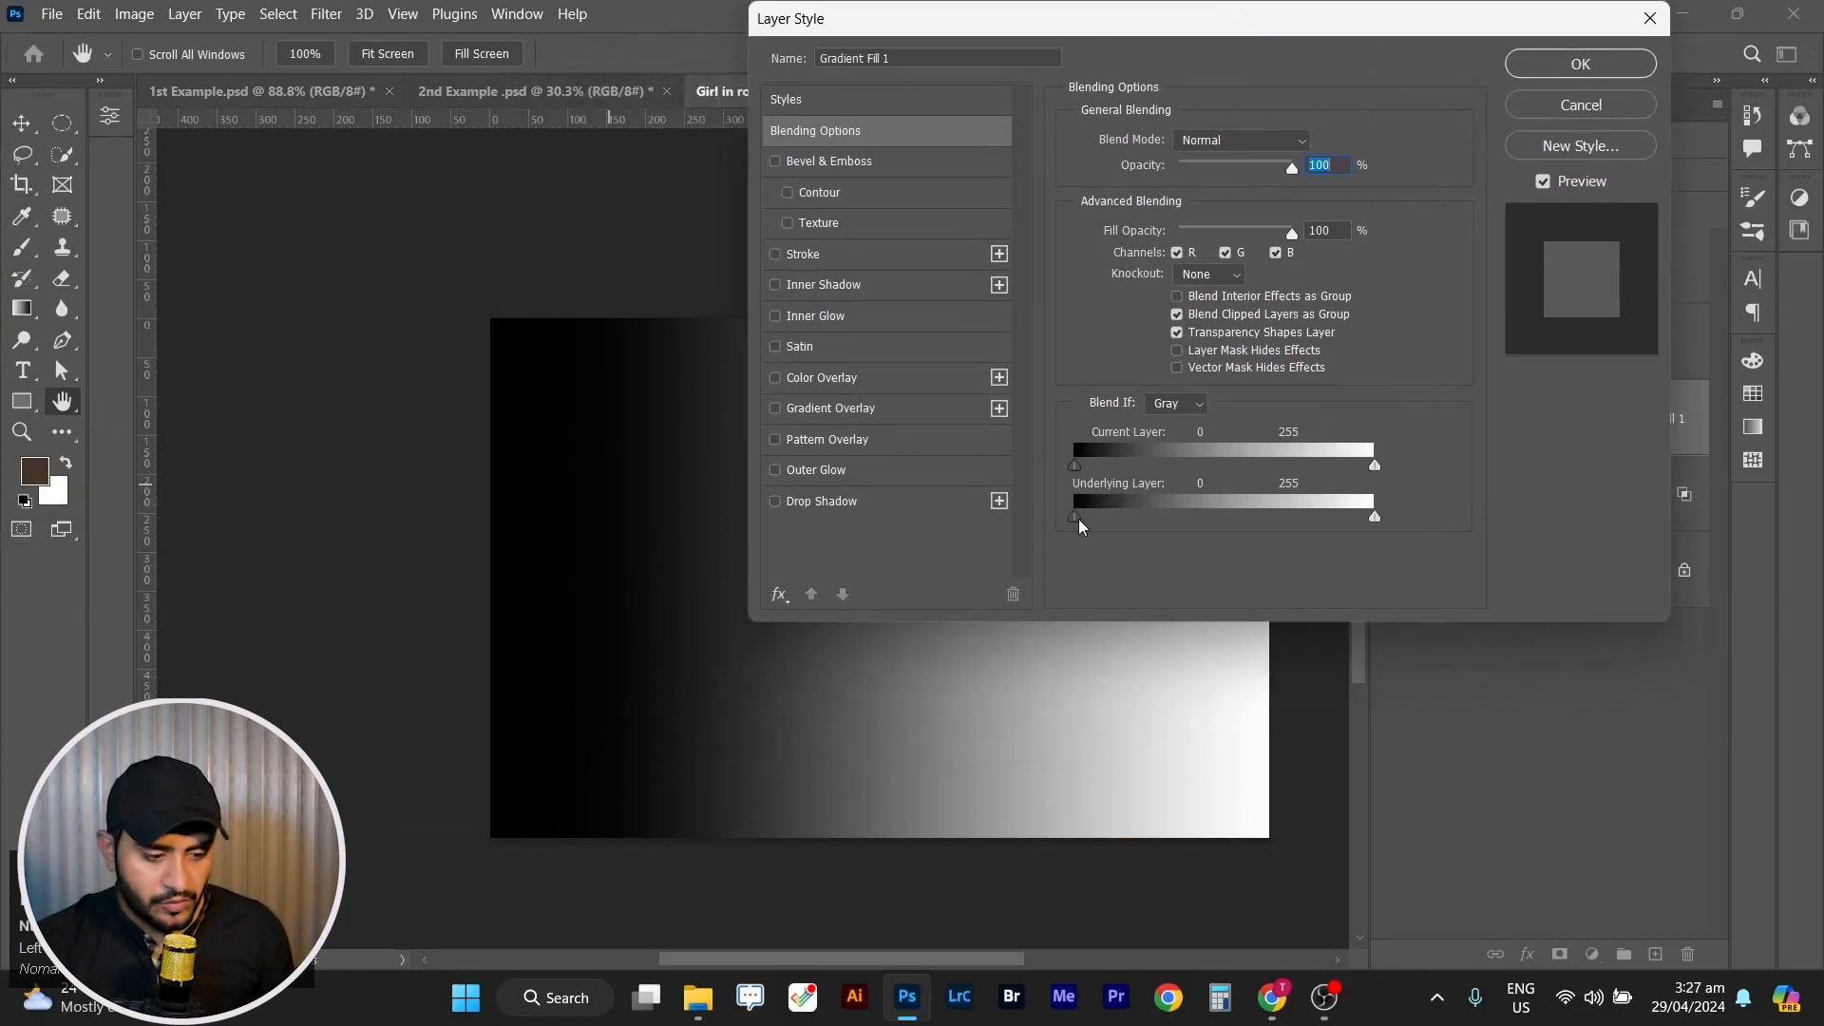
drag(1074, 516, 1200, 518)
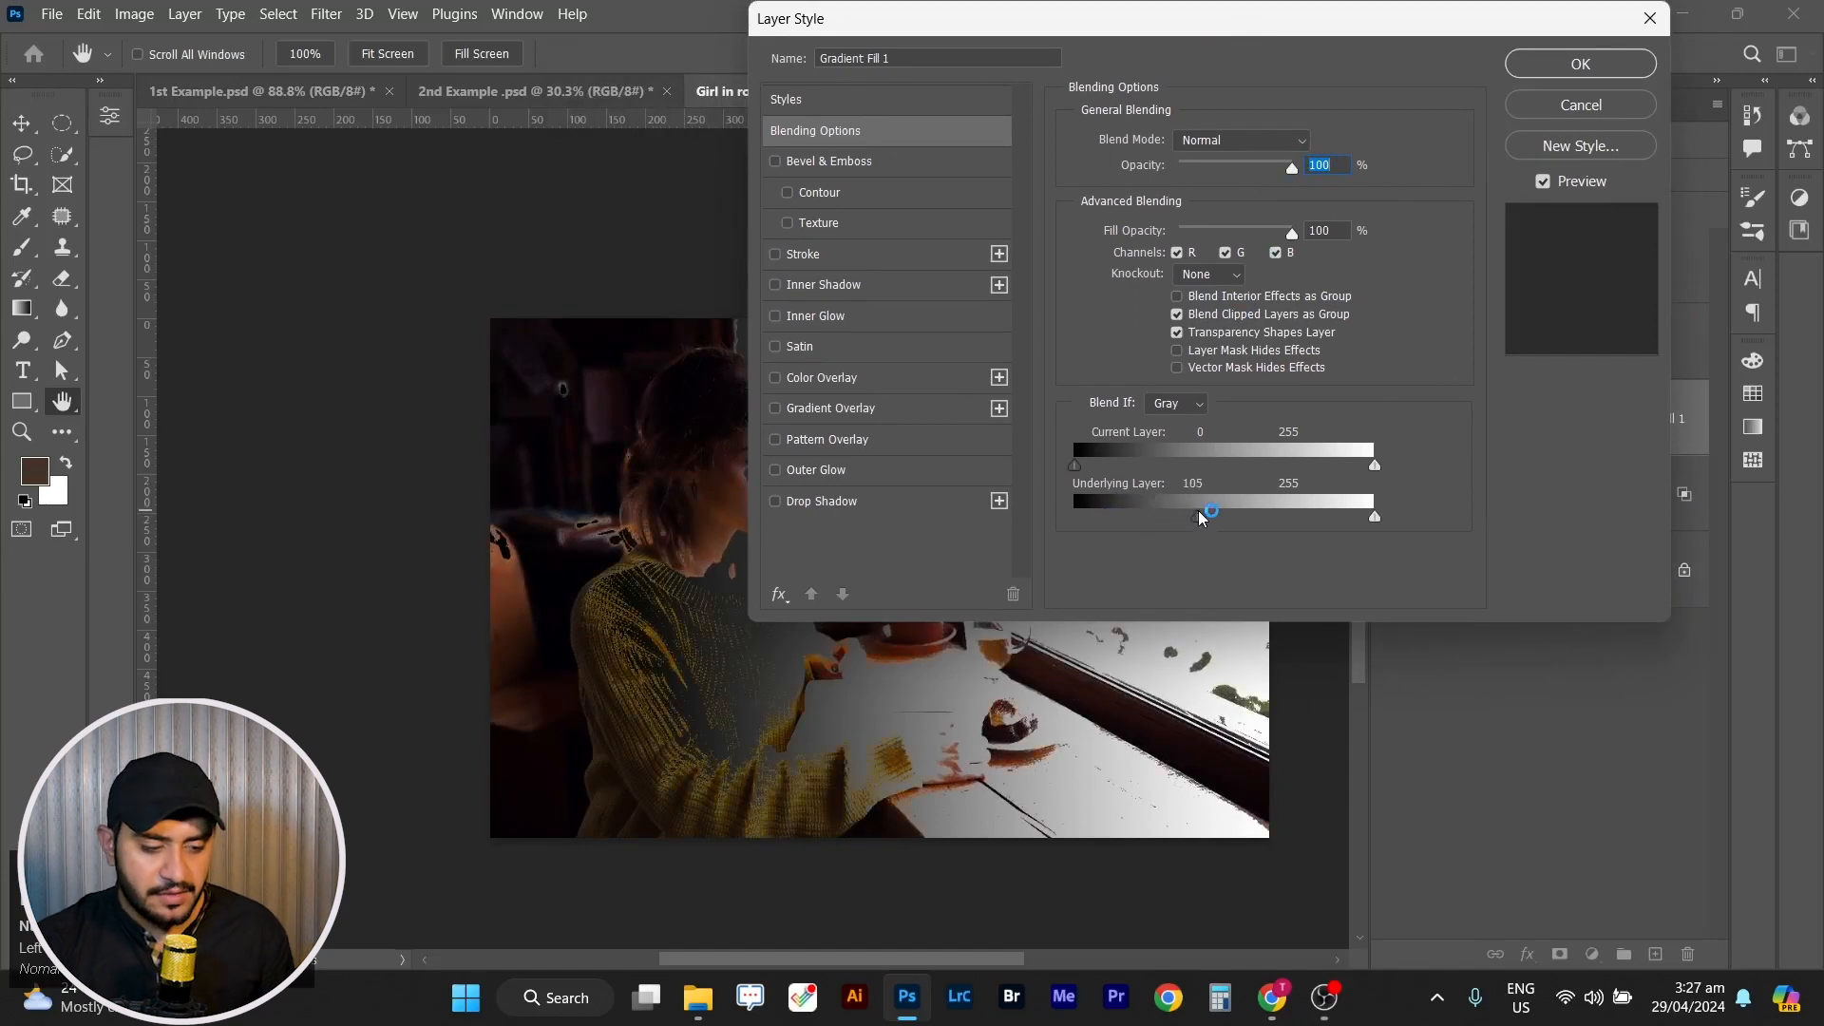
drag(1200, 518, 1070, 519)
drag(1269, 35, 1247, 69)
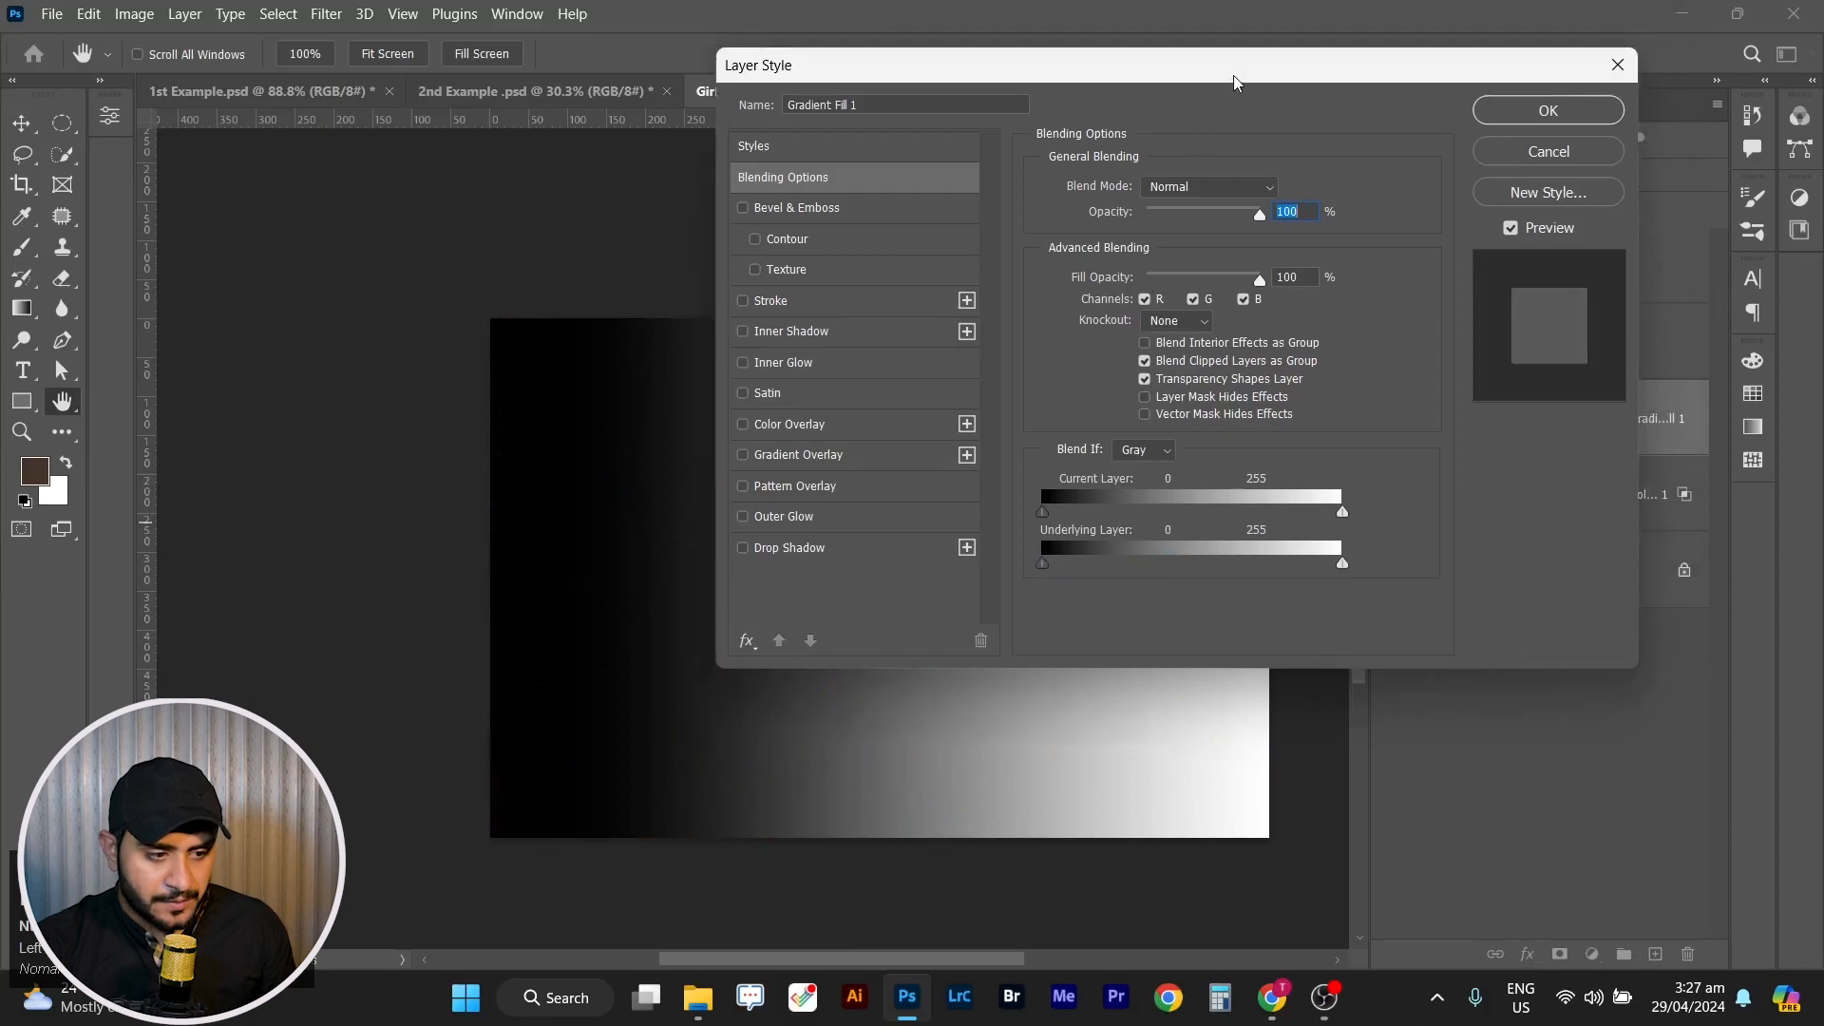
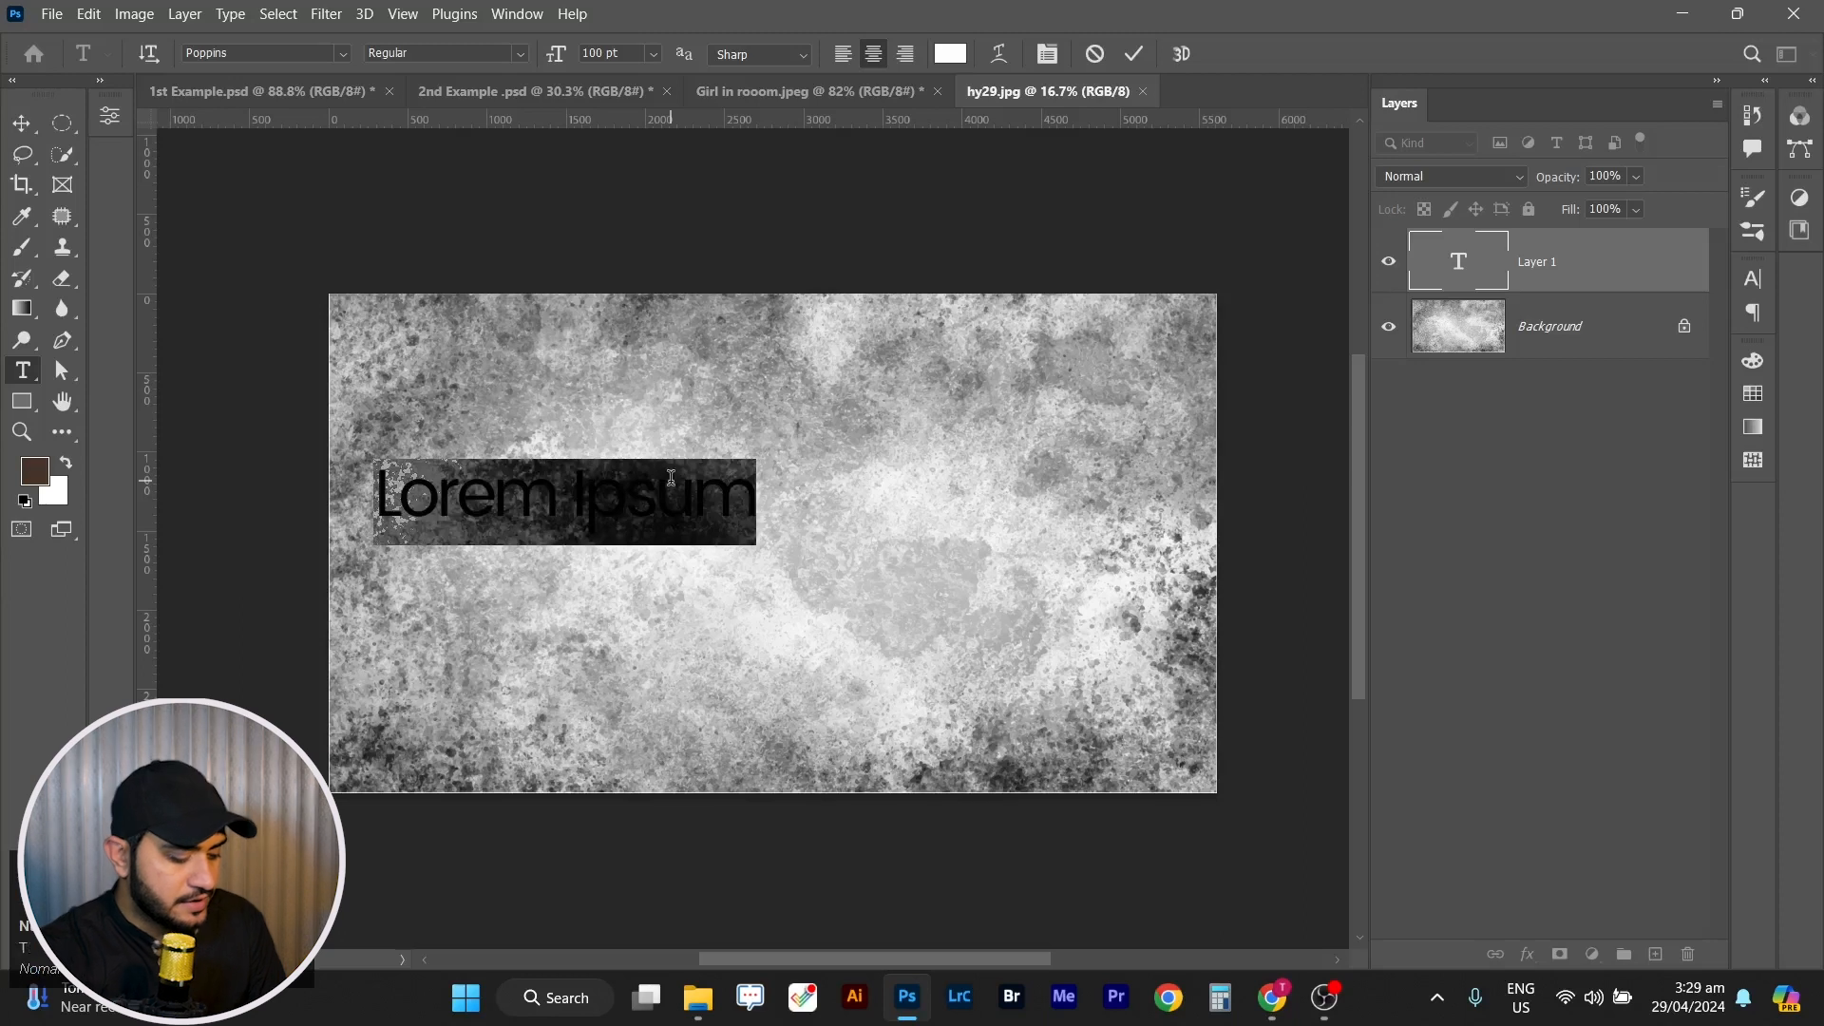
Enter the text "TEXT EFFECT" over the grunge texture in hy29.jpg and move it to the centre of the image.
text(TEXT EFFECT)
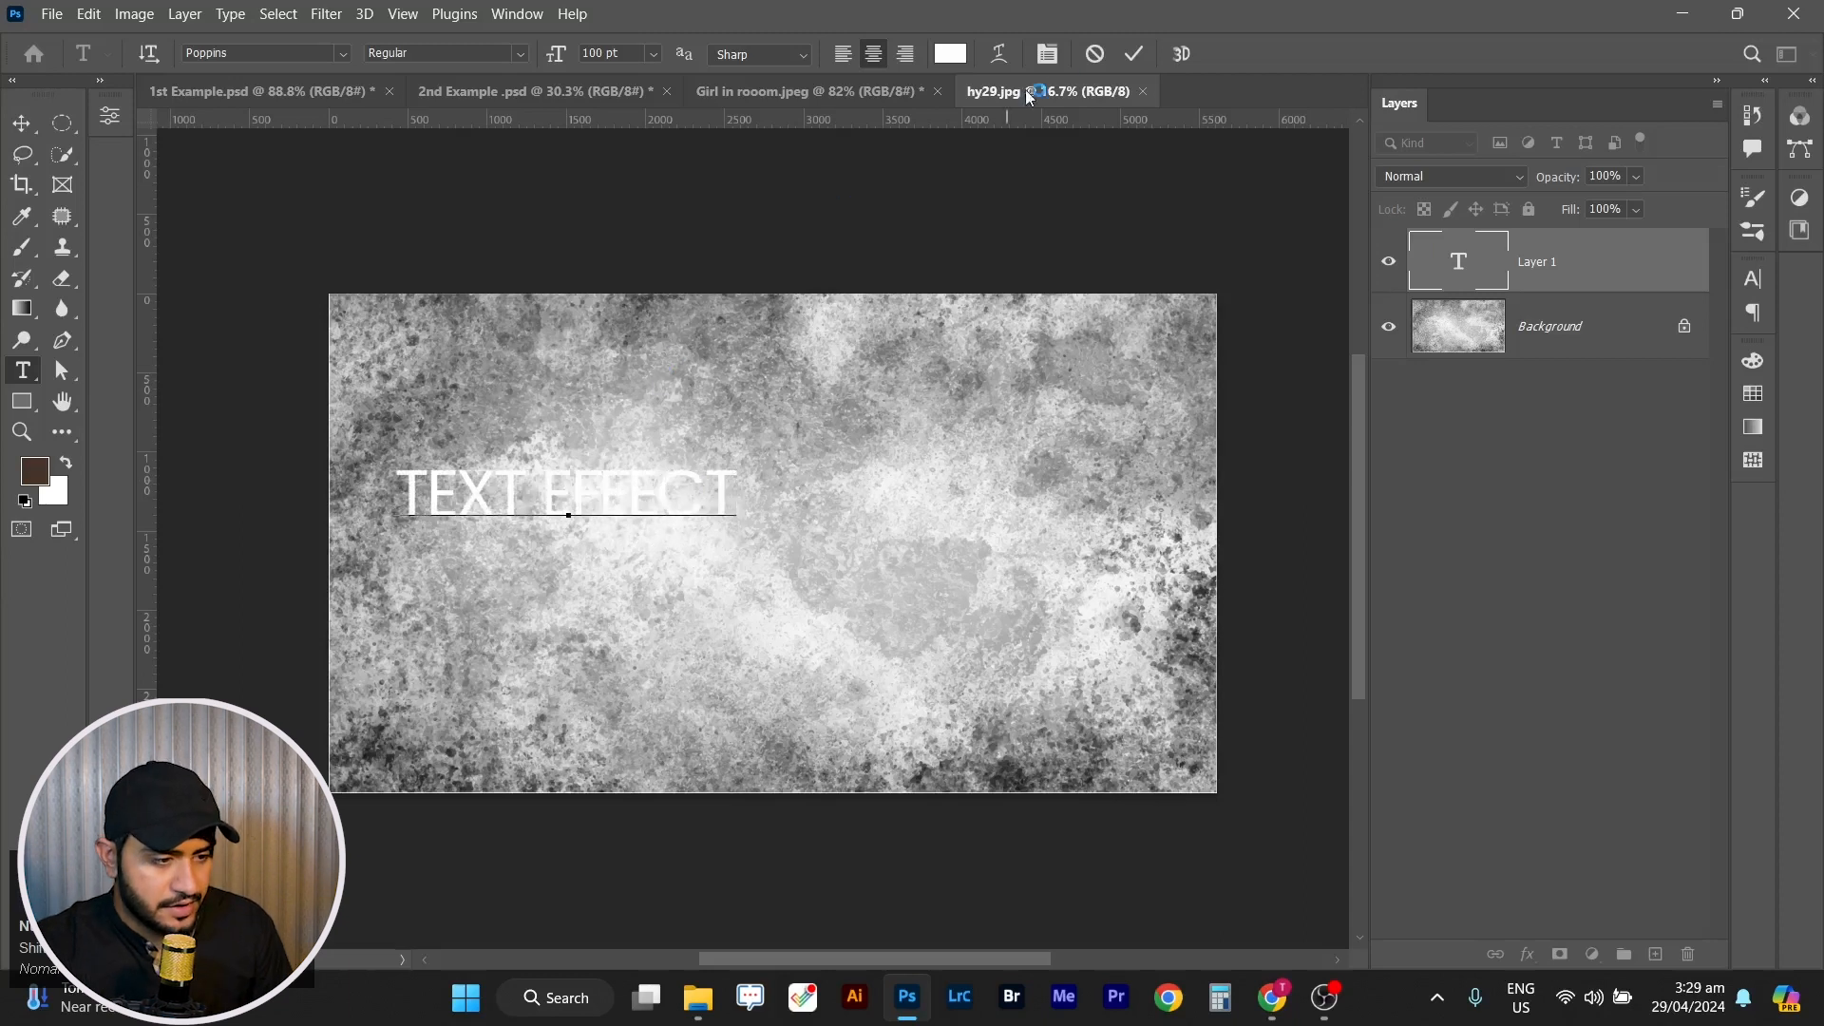
click(1136, 54)
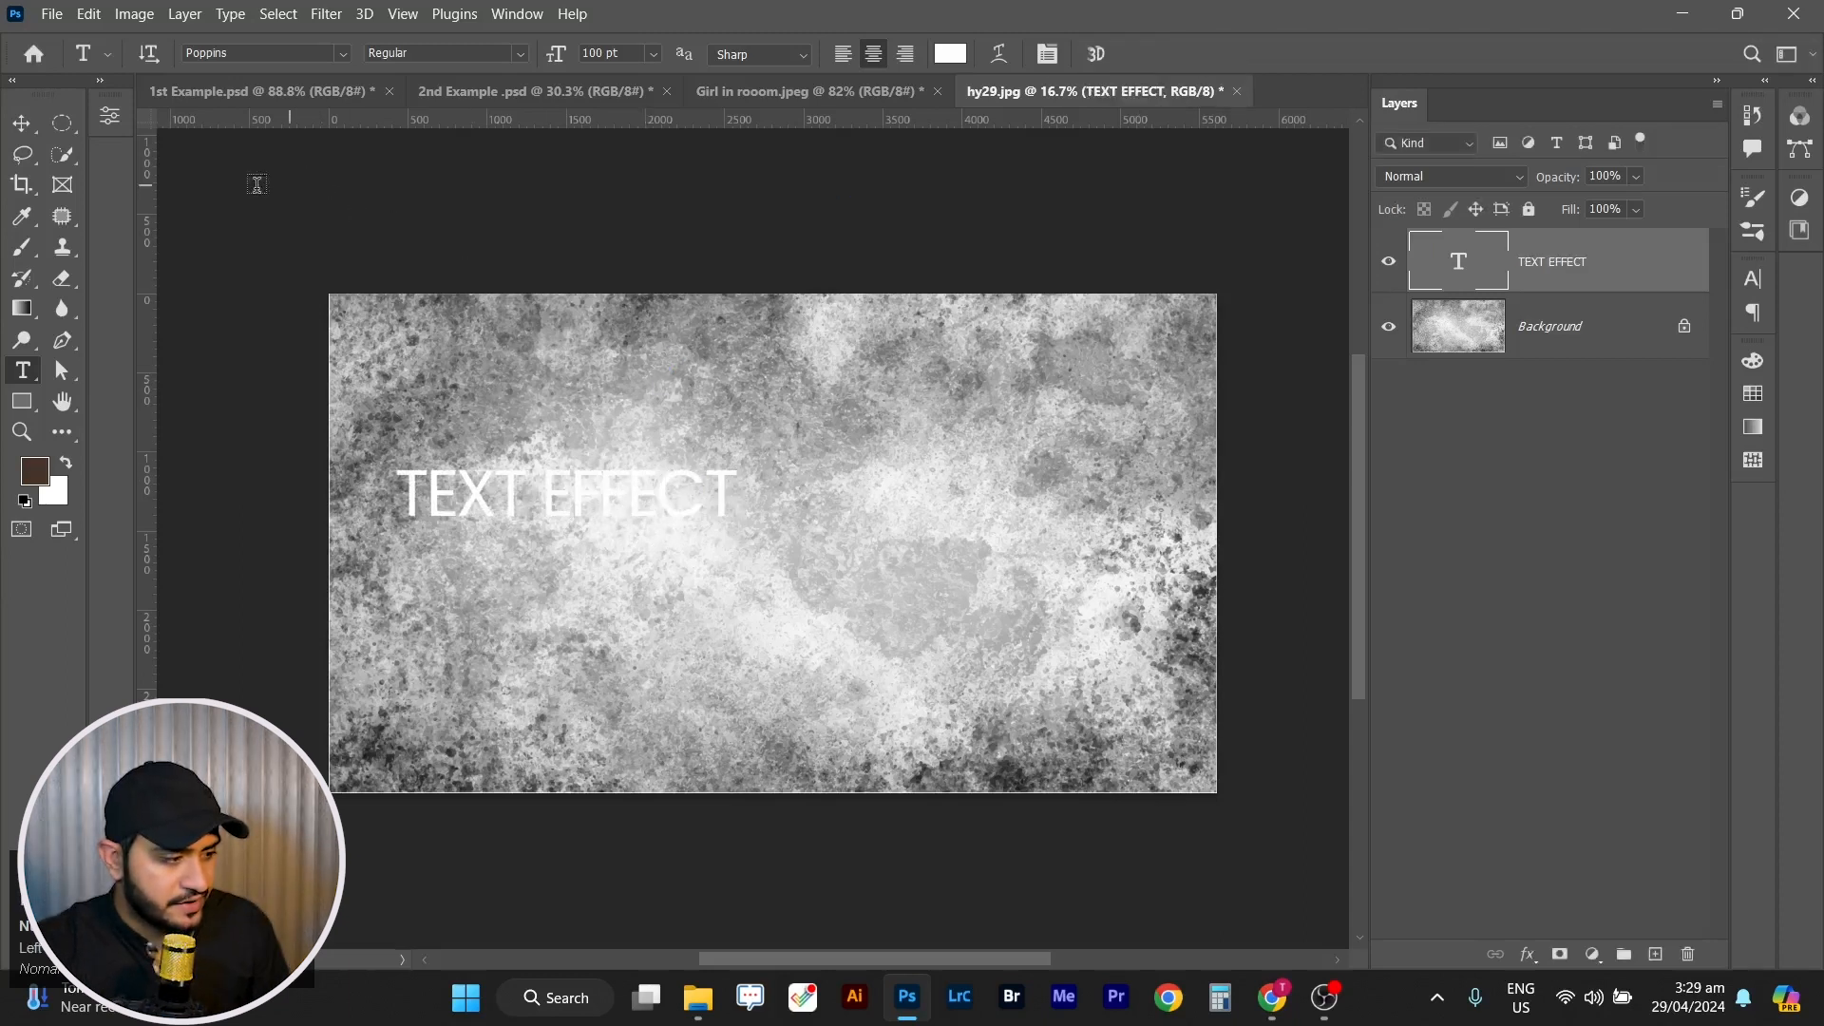
click(21, 123)
drag(716, 481, 953, 536)
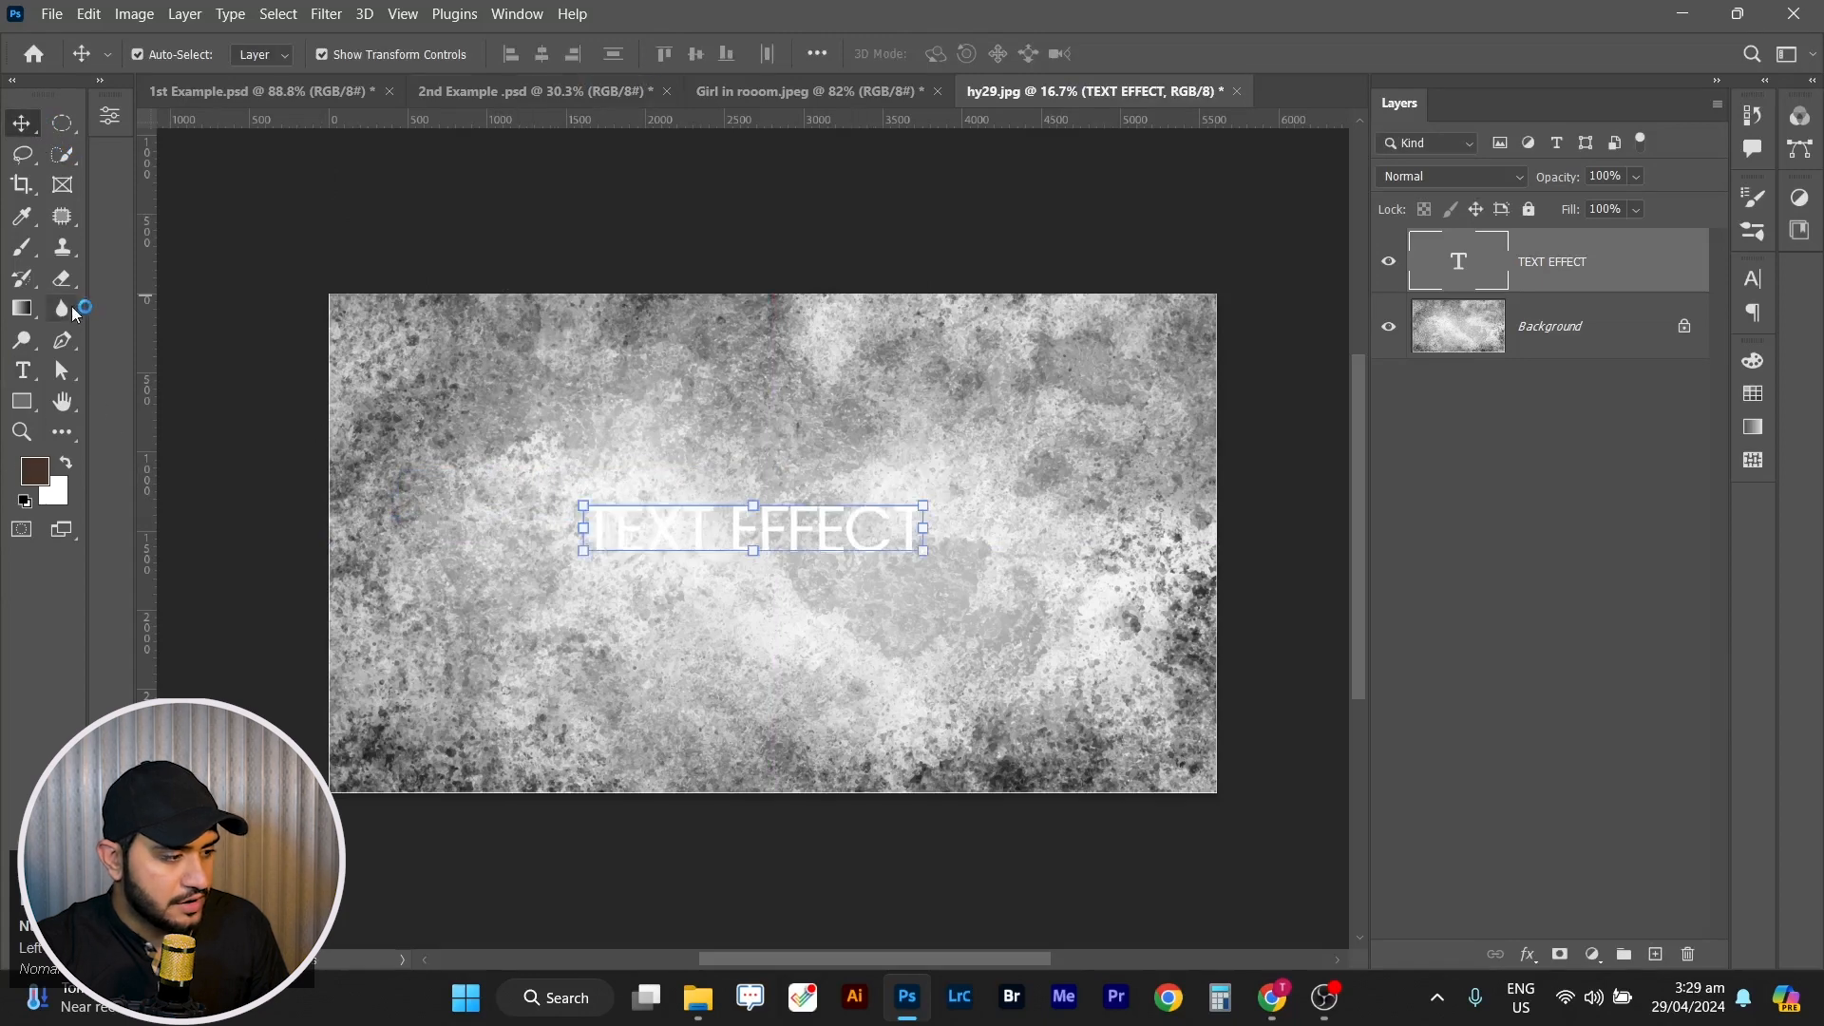
Set the colour of the TEXT EFFECT layer to black, 000000.
click(110, 115)
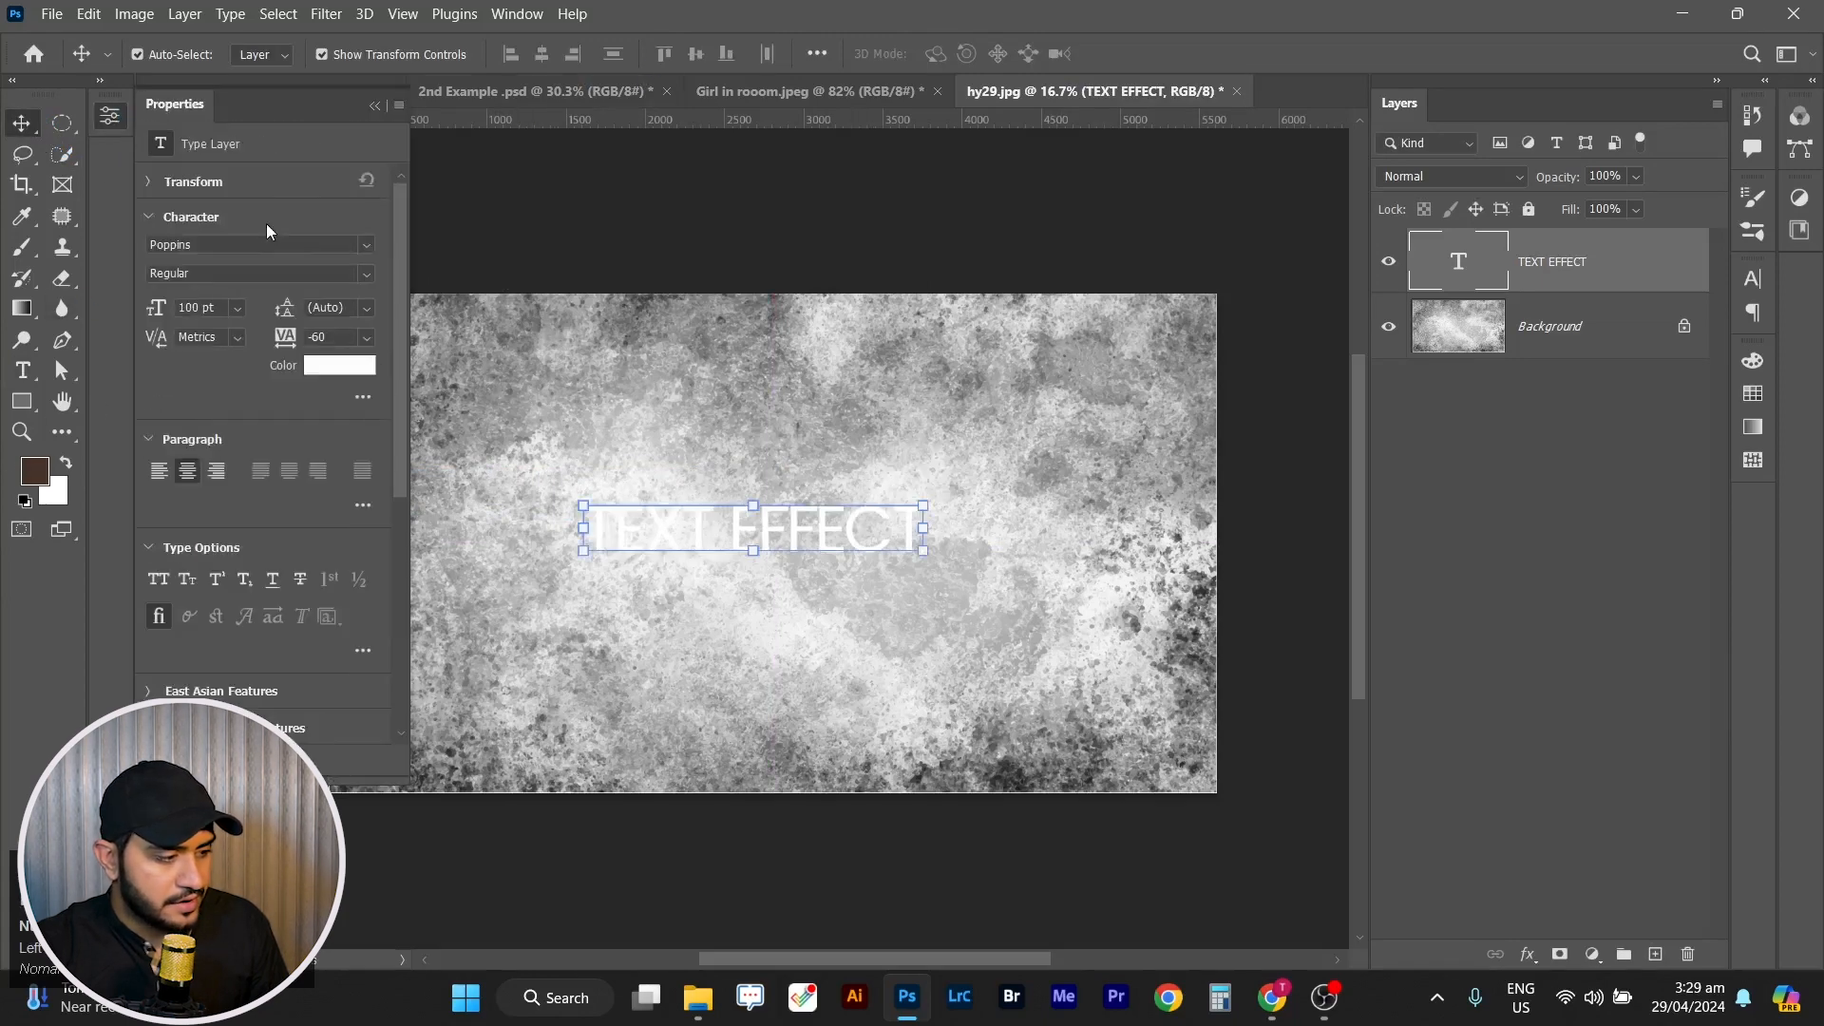
click(340, 367)
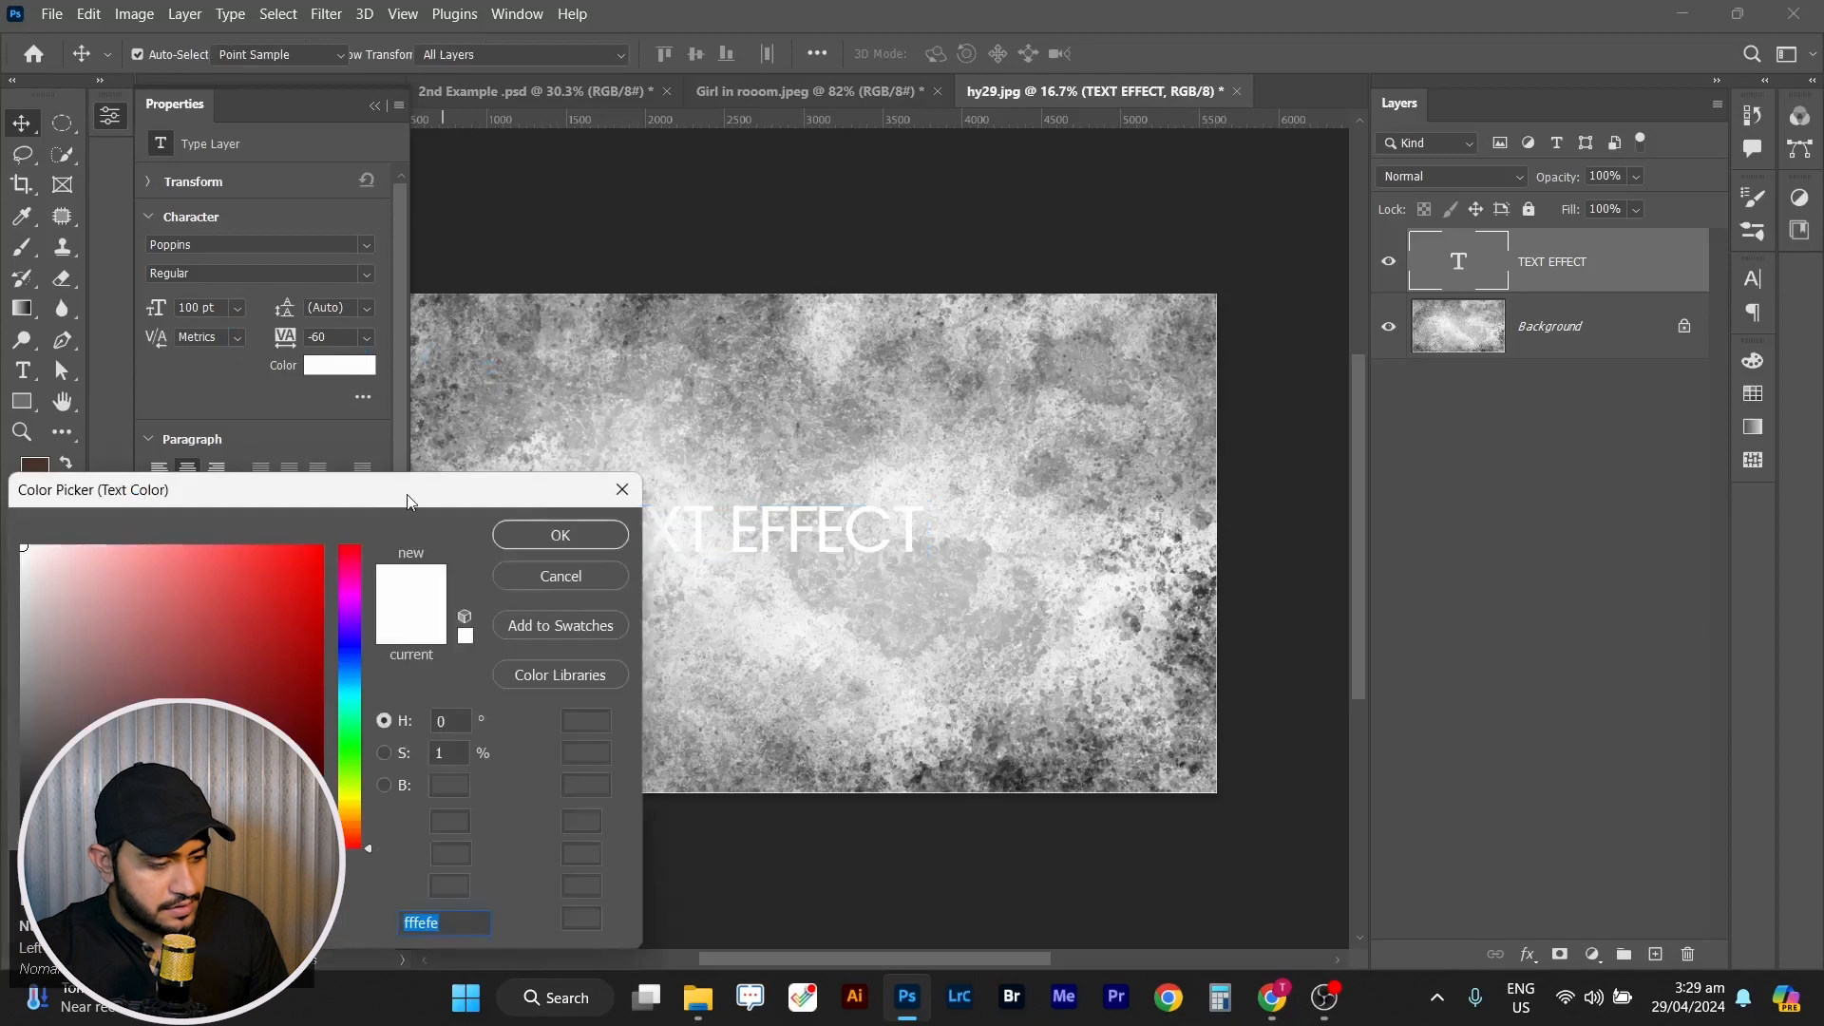
text(000000)
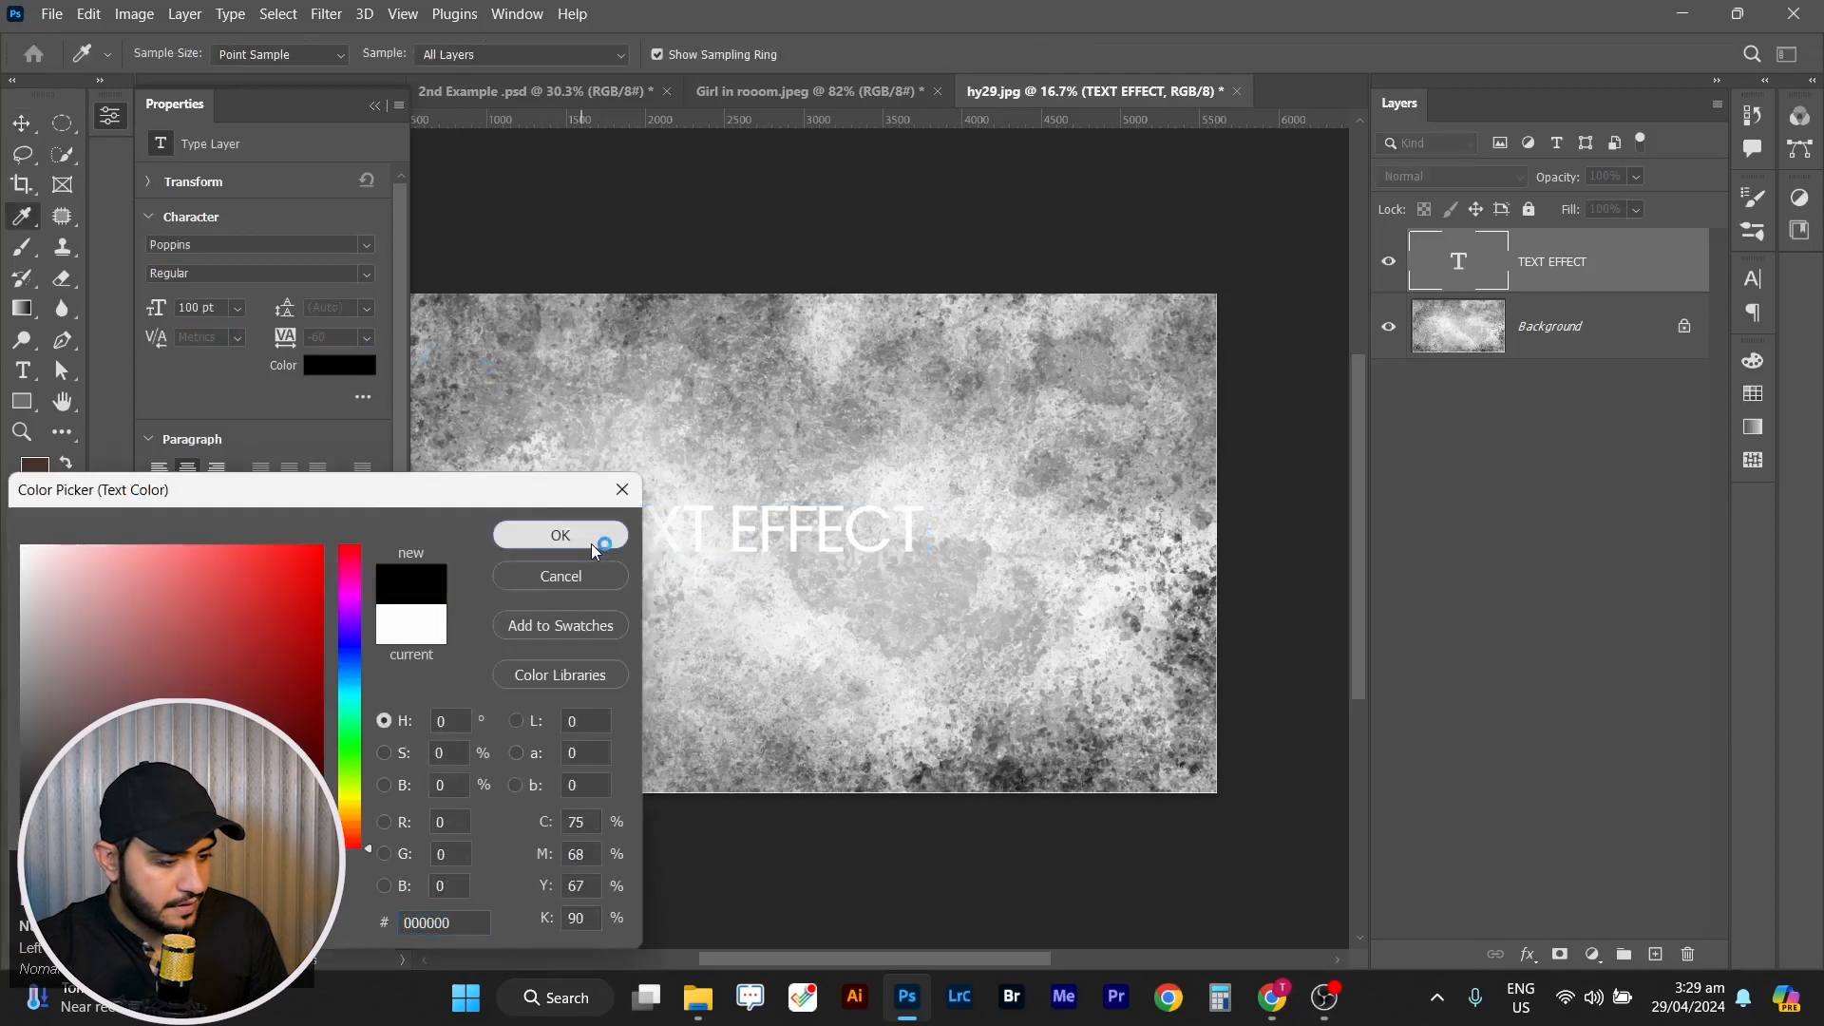
click(599, 535)
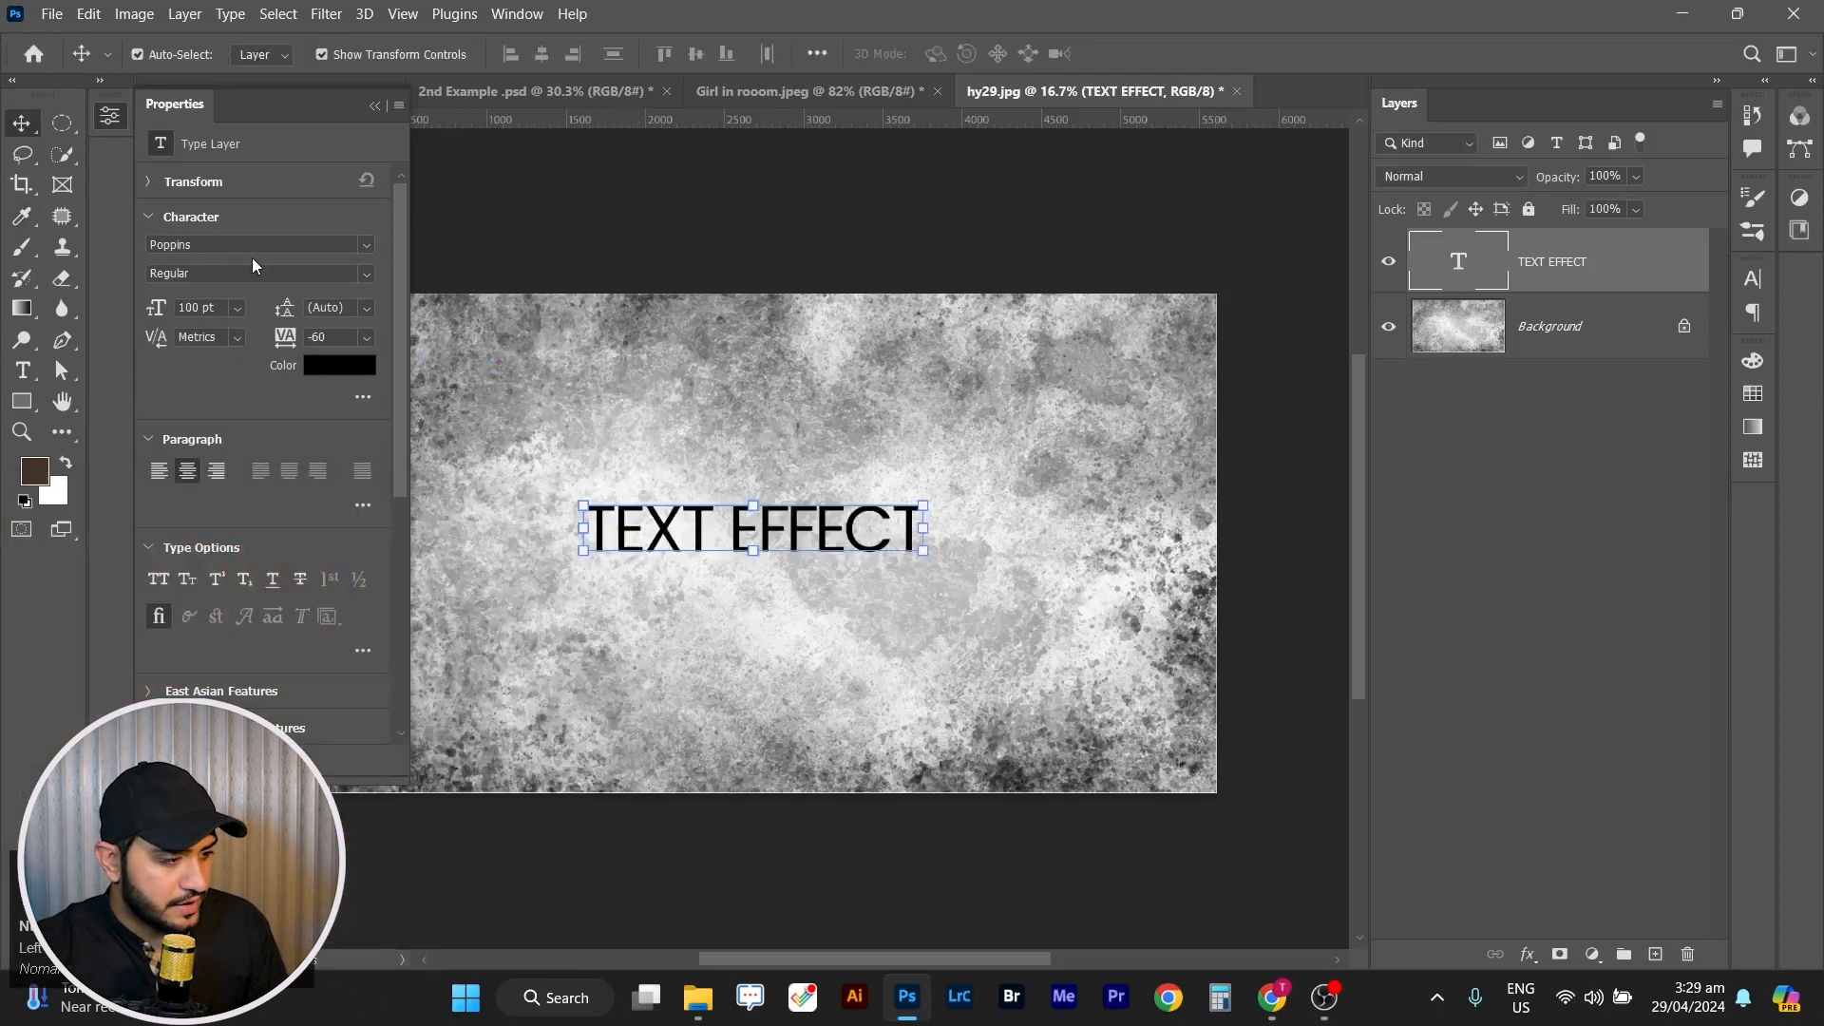
Try the ExtraBold Italic style on the Poppins text, and settle on Bold.
click(367, 274)
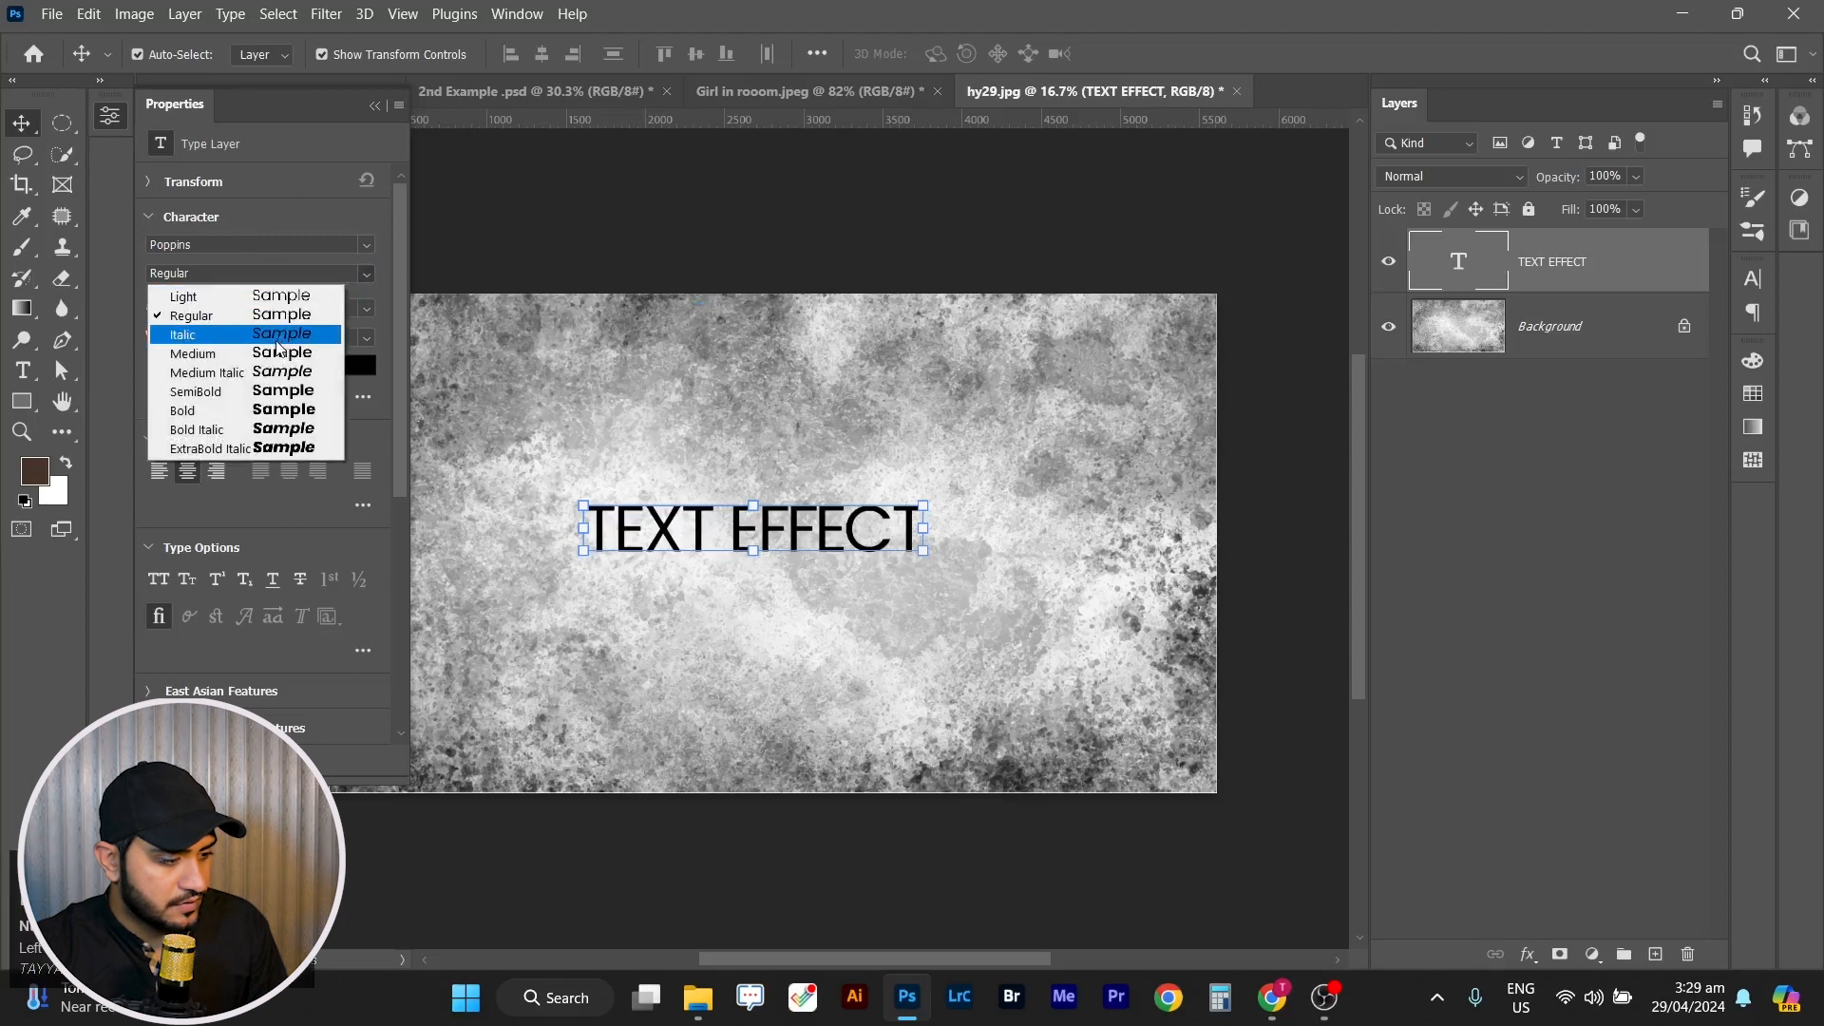
click(275, 448)
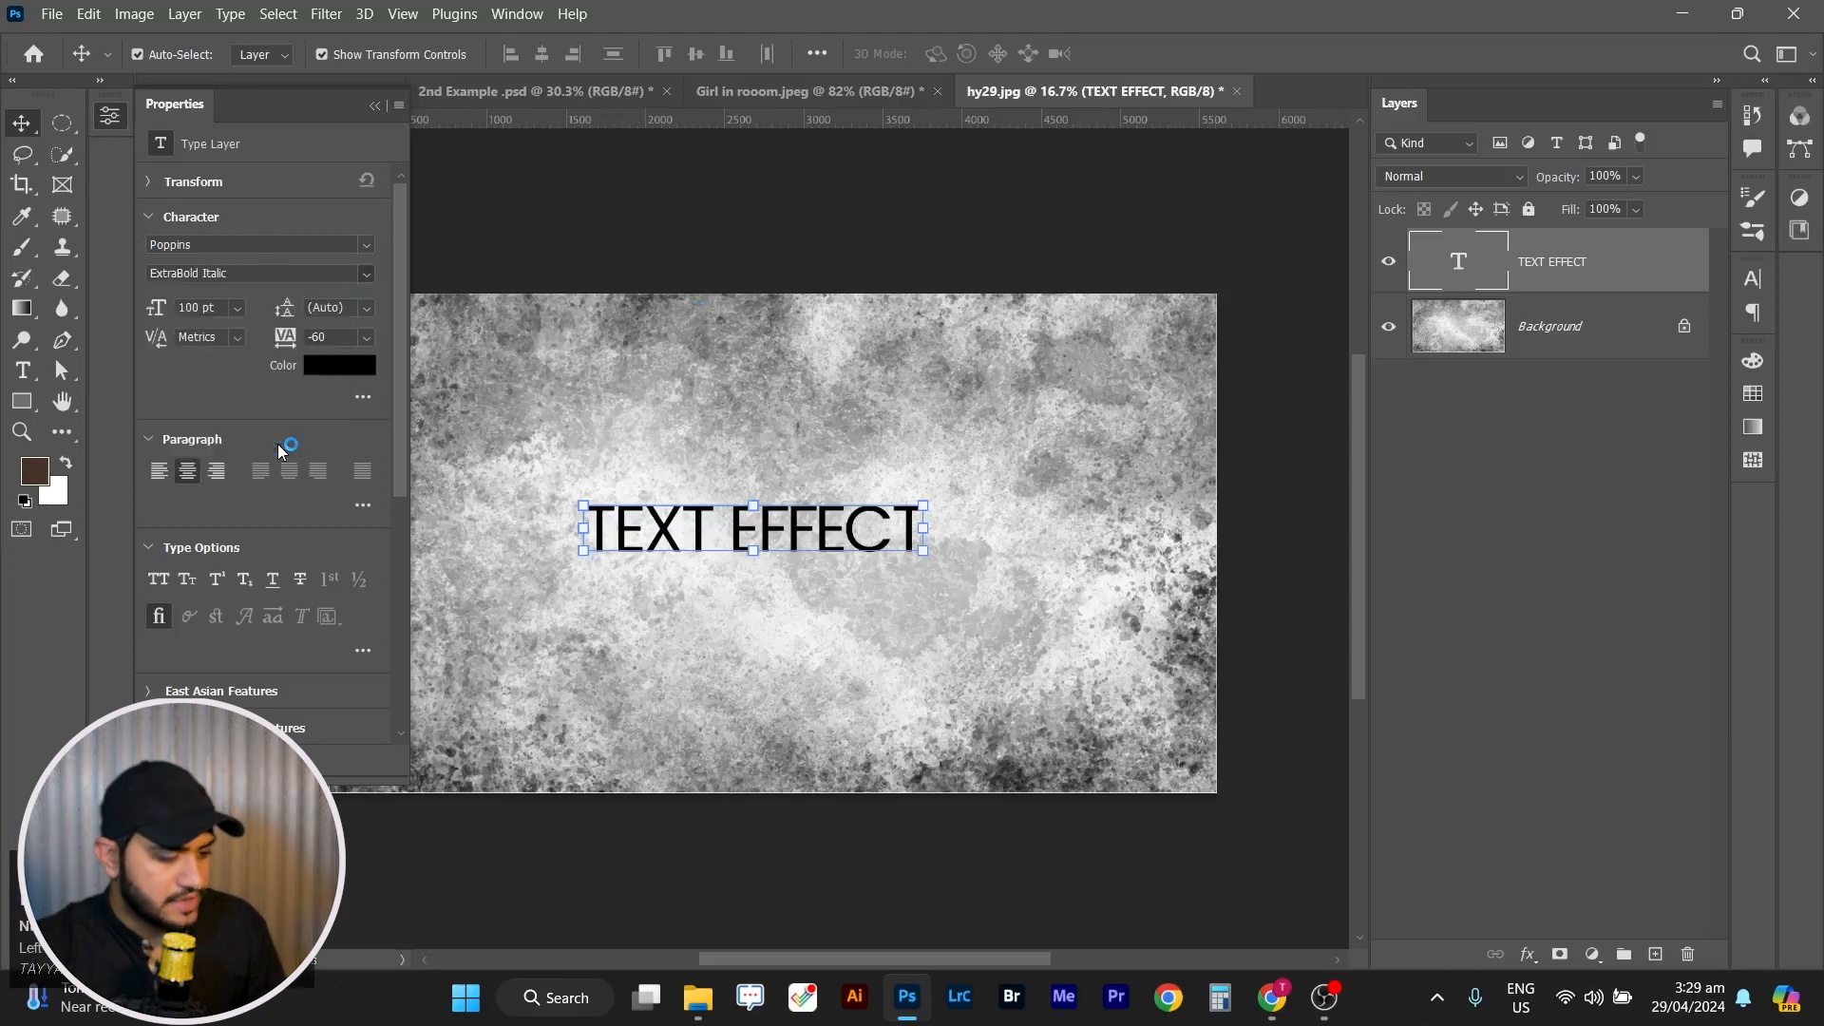
click(361, 276)
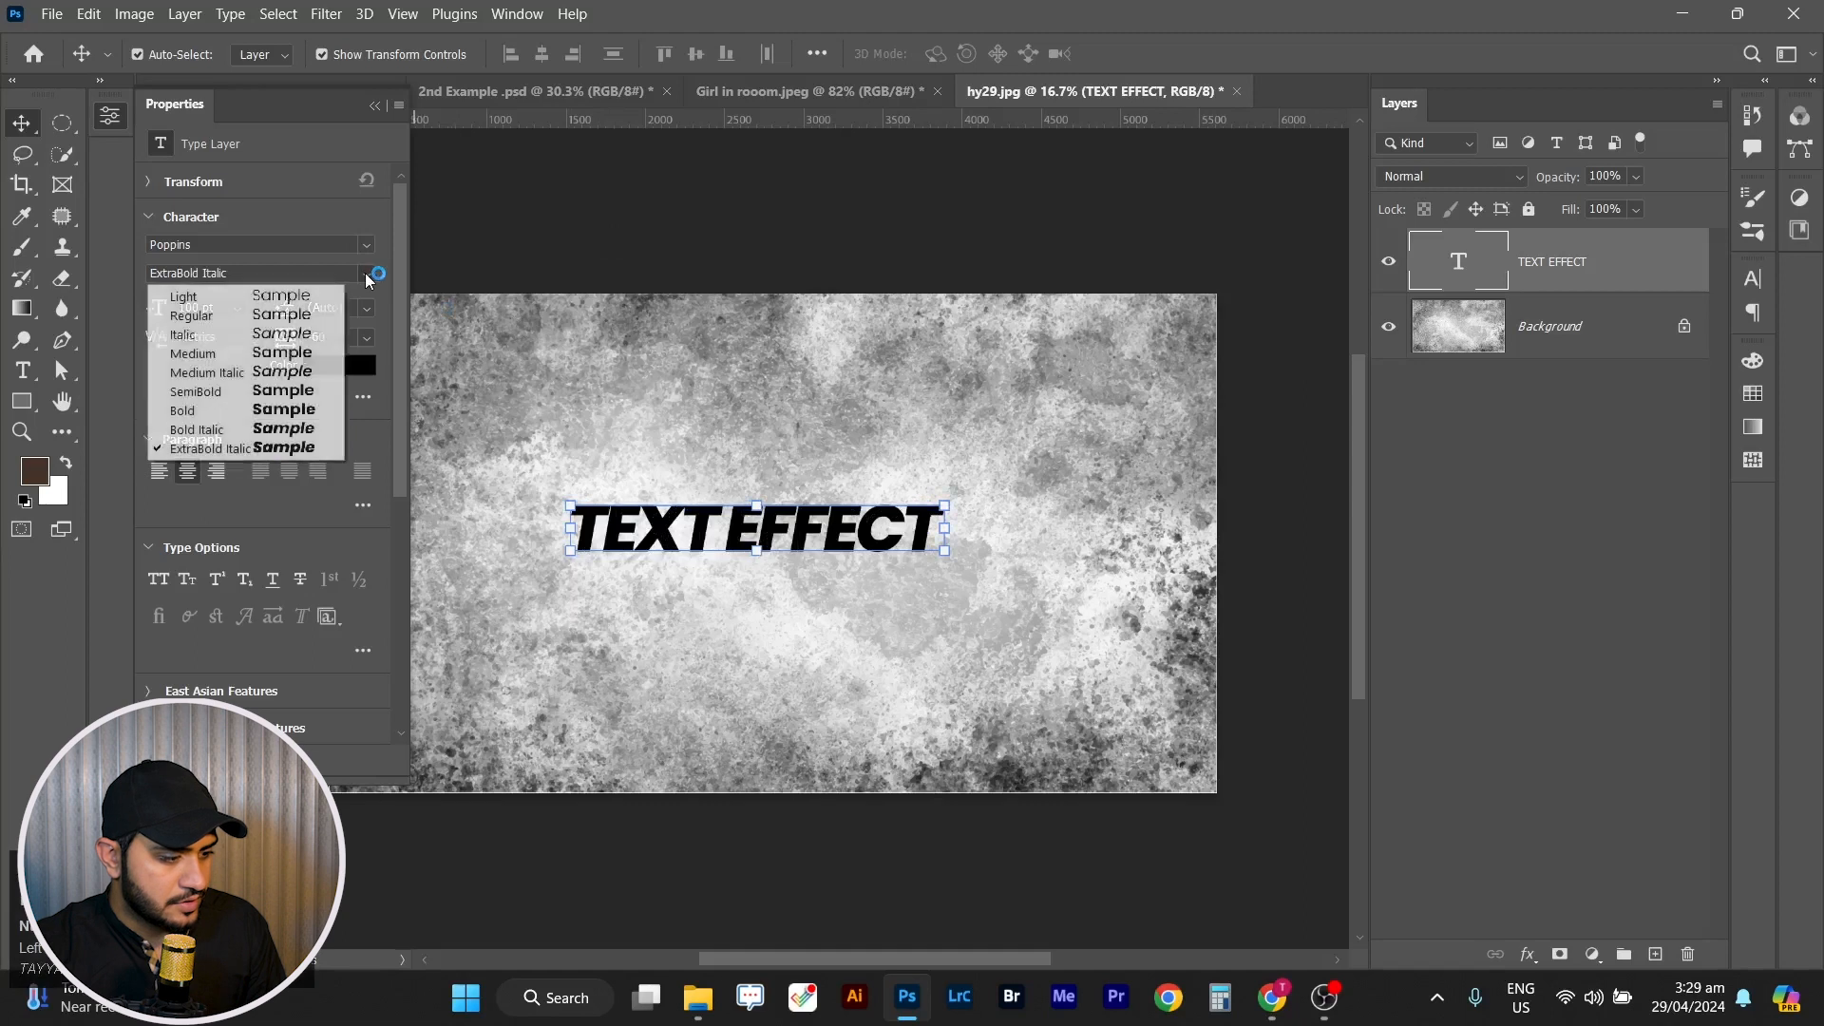
click(283, 418)
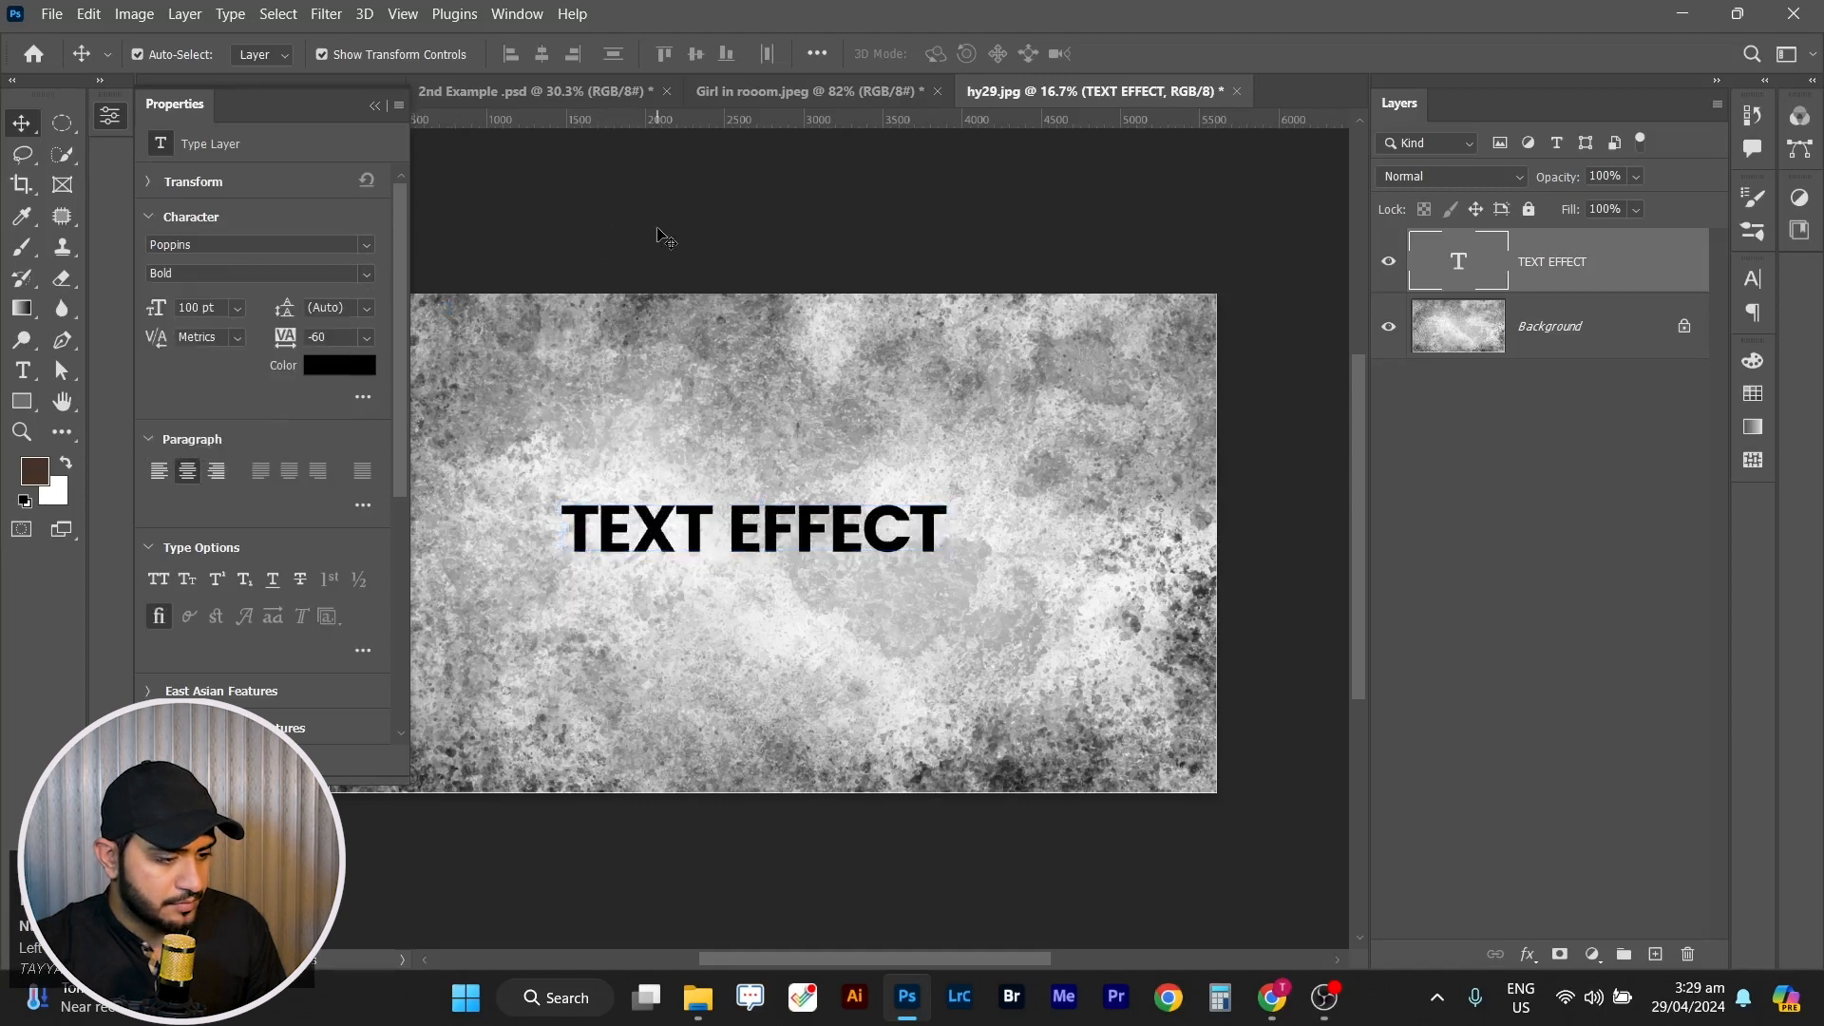
Scale up the TEXT EFFECT text with Free Transform to span about three quarters of the image width.
click(764, 590)
click(784, 542)
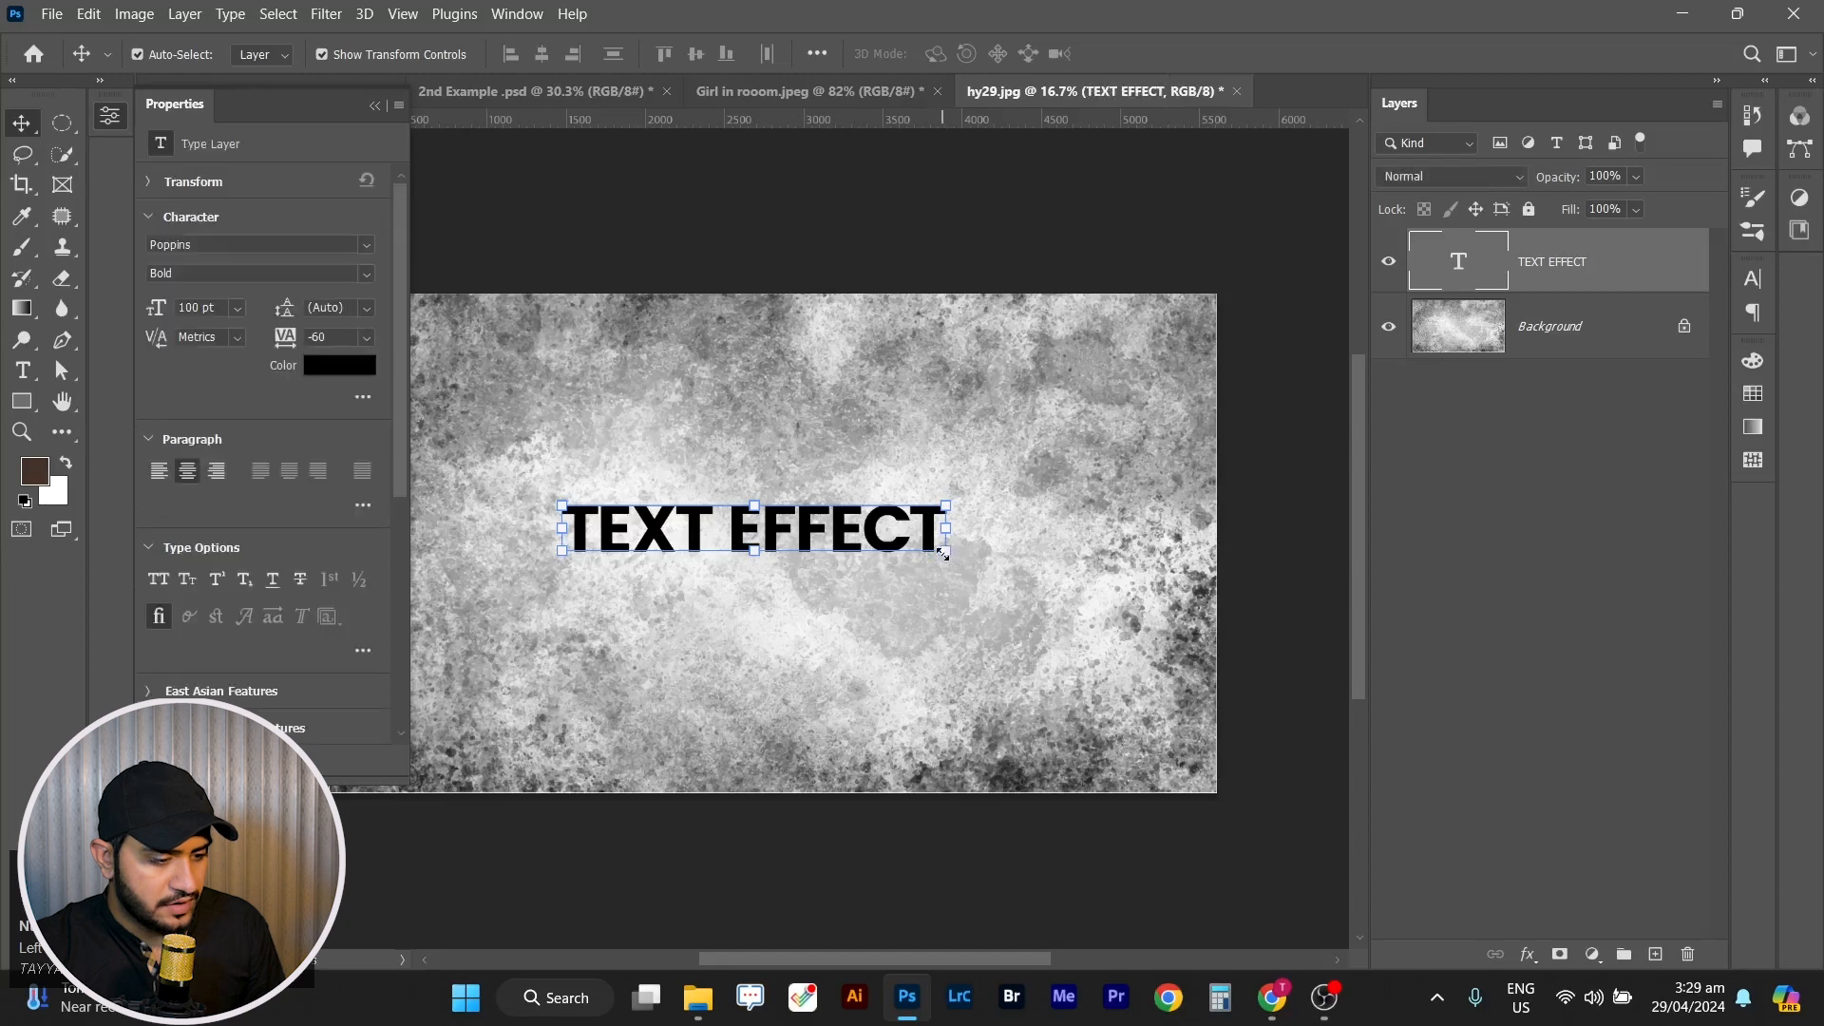
key(ctrl+t)
drag(1083, 650, 1131, 691)
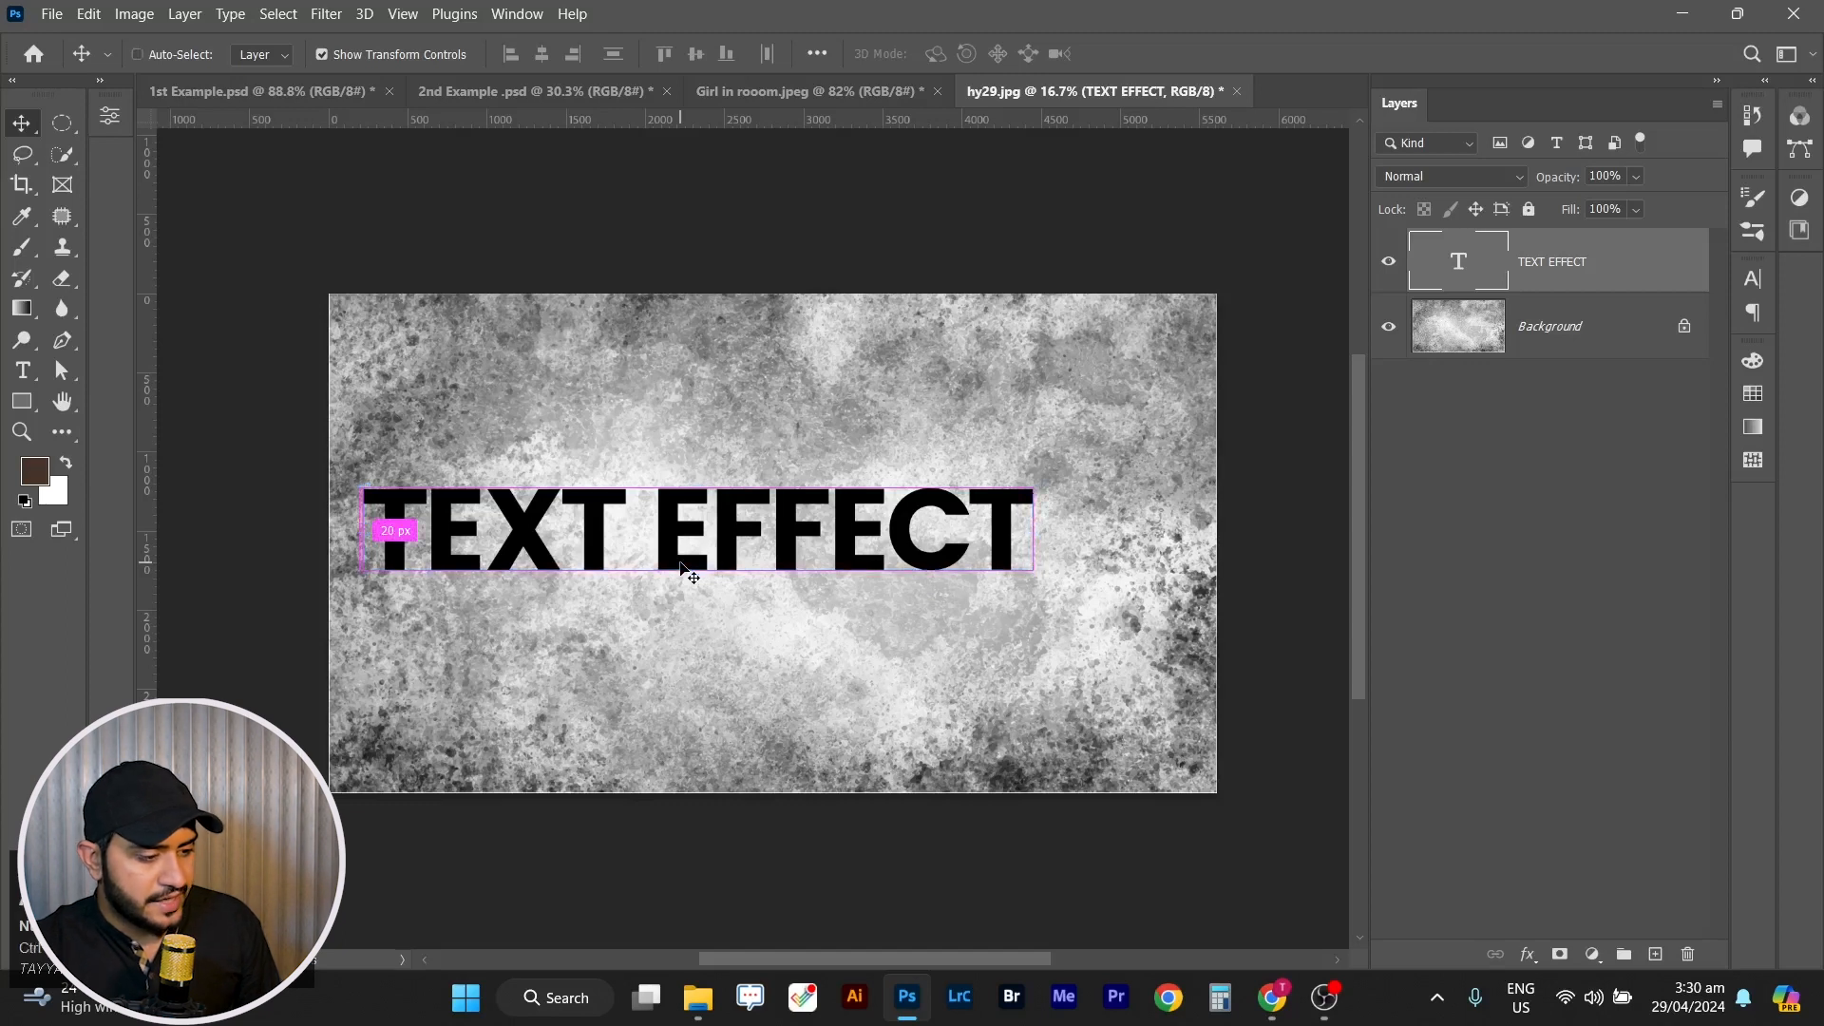
Centre the TEXT EFFECT layer horizontally and vertically on the whole canvas.
key(ctrl+a)
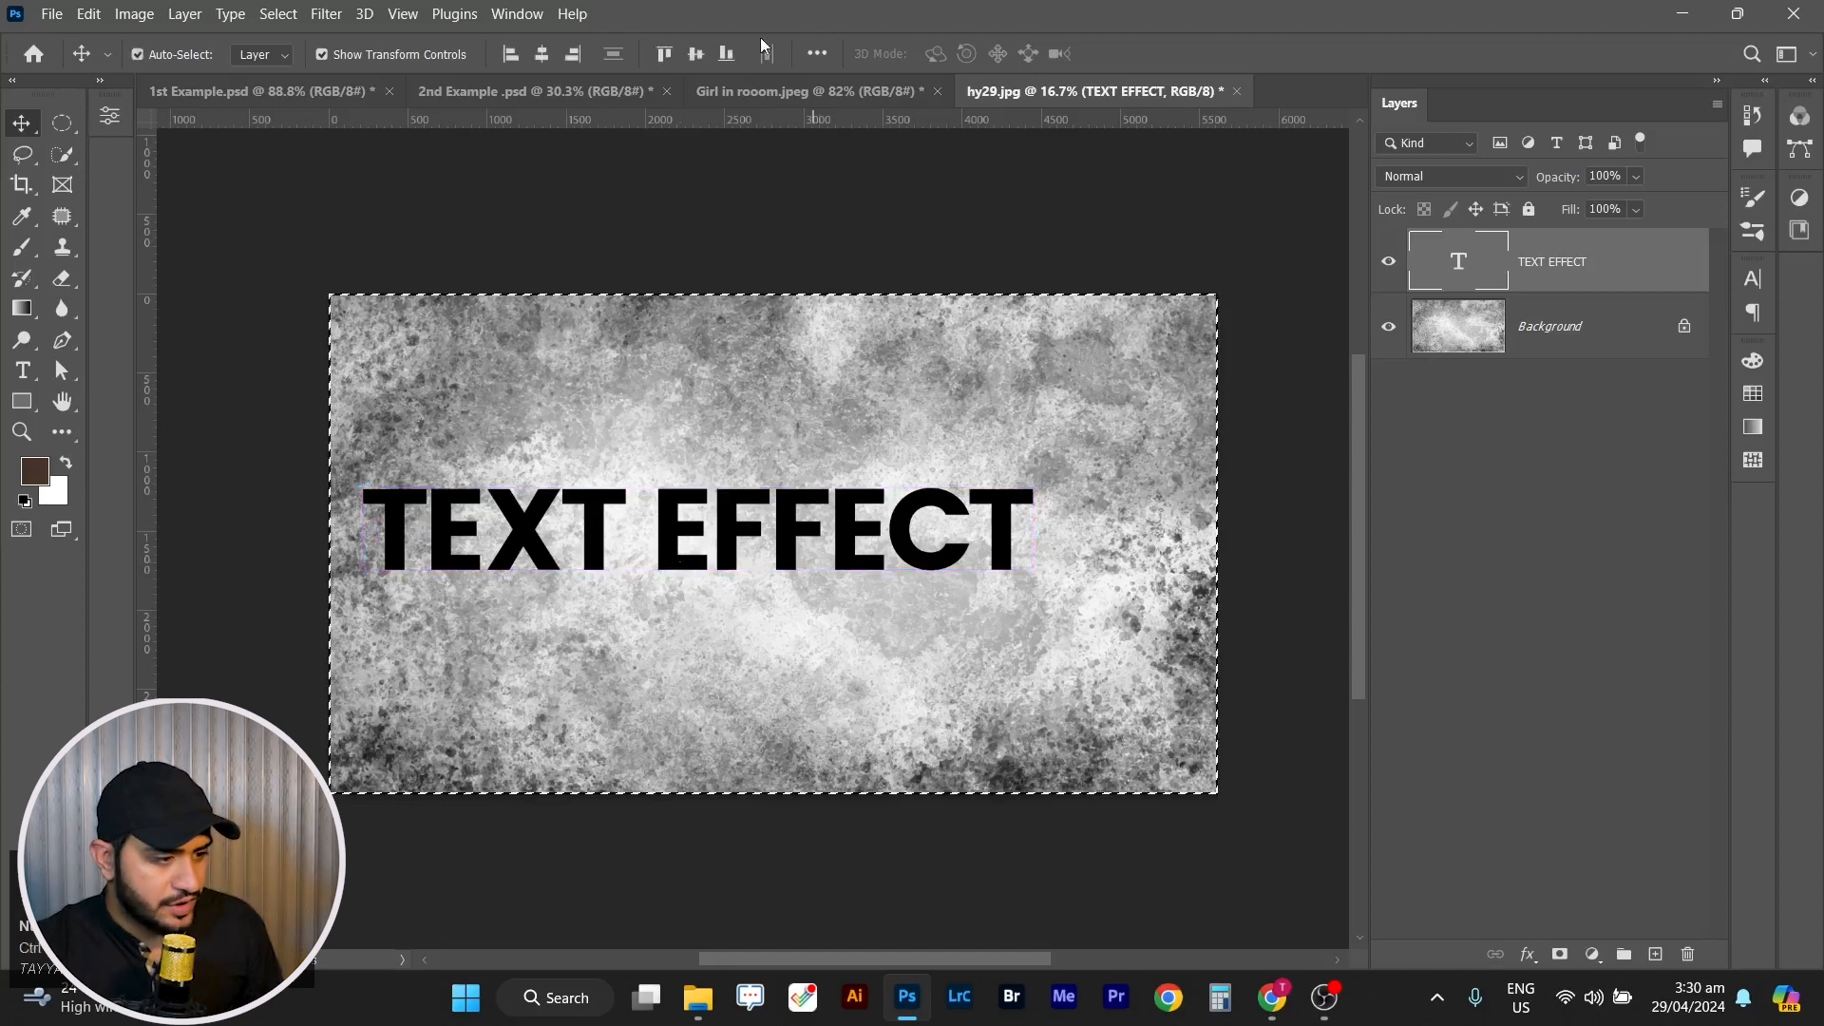
click(695, 54)
click(541, 55)
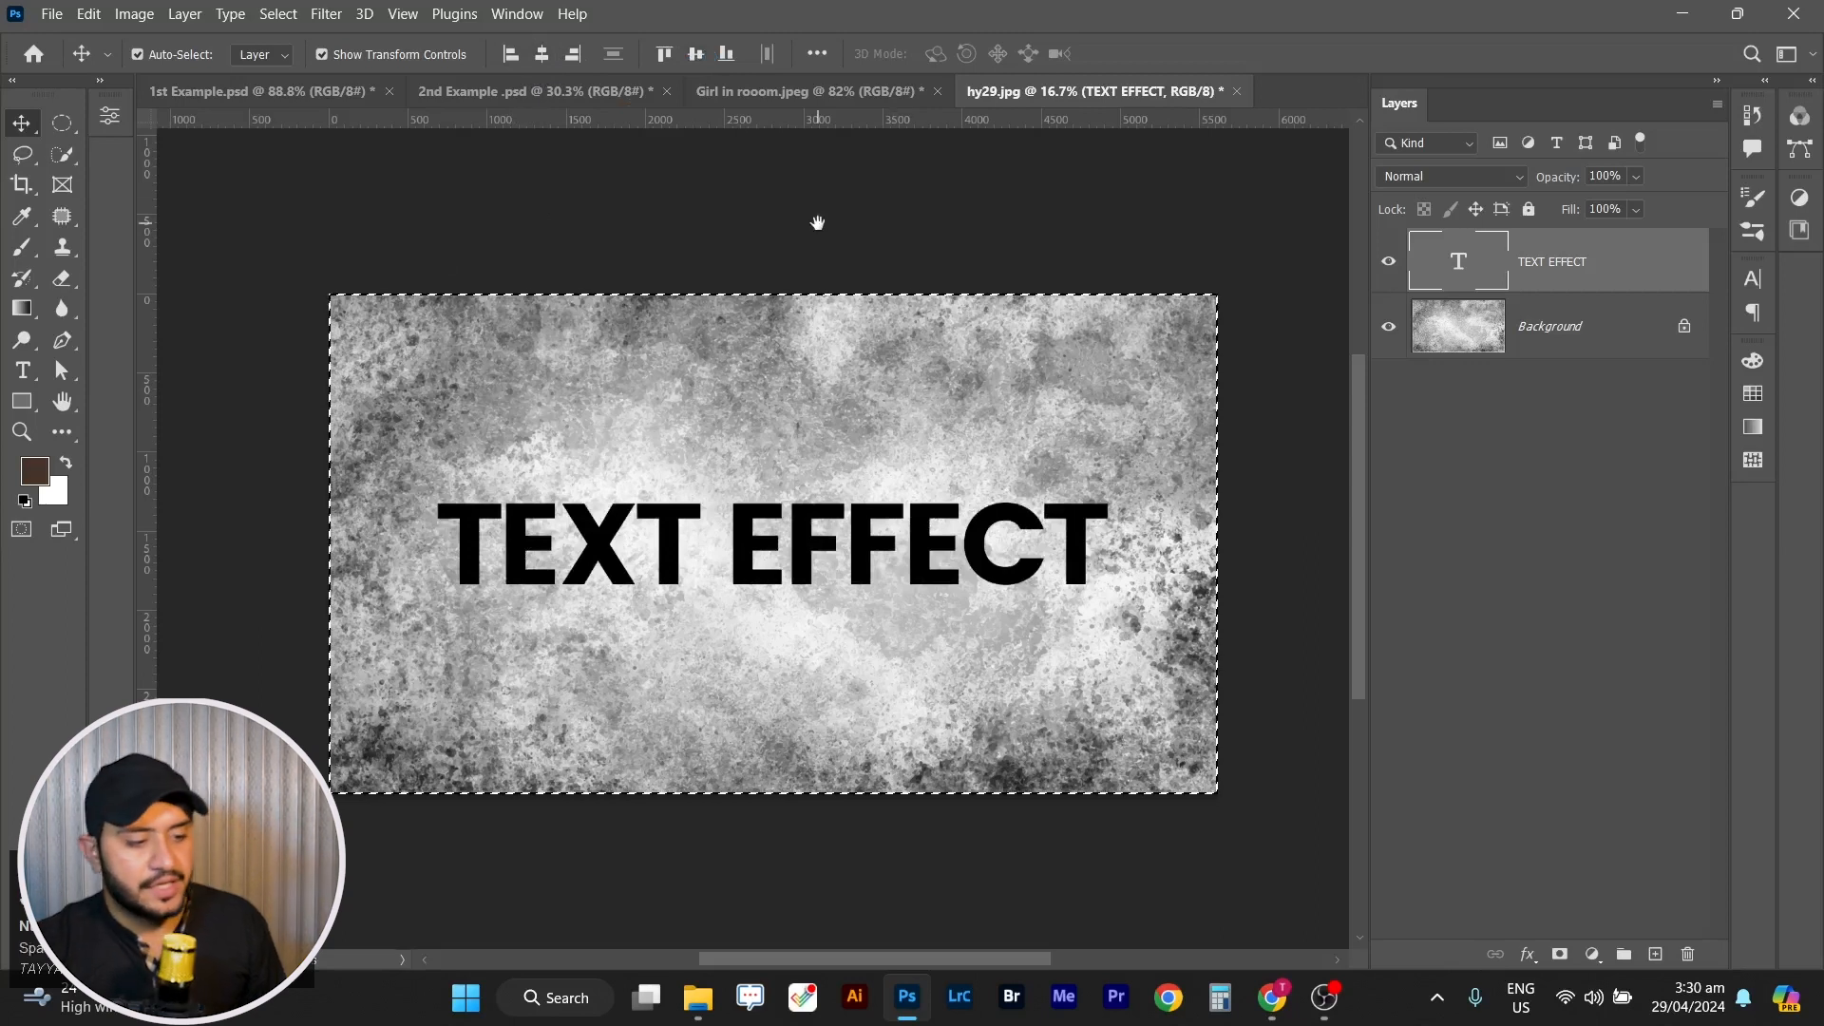
click(933, 261)
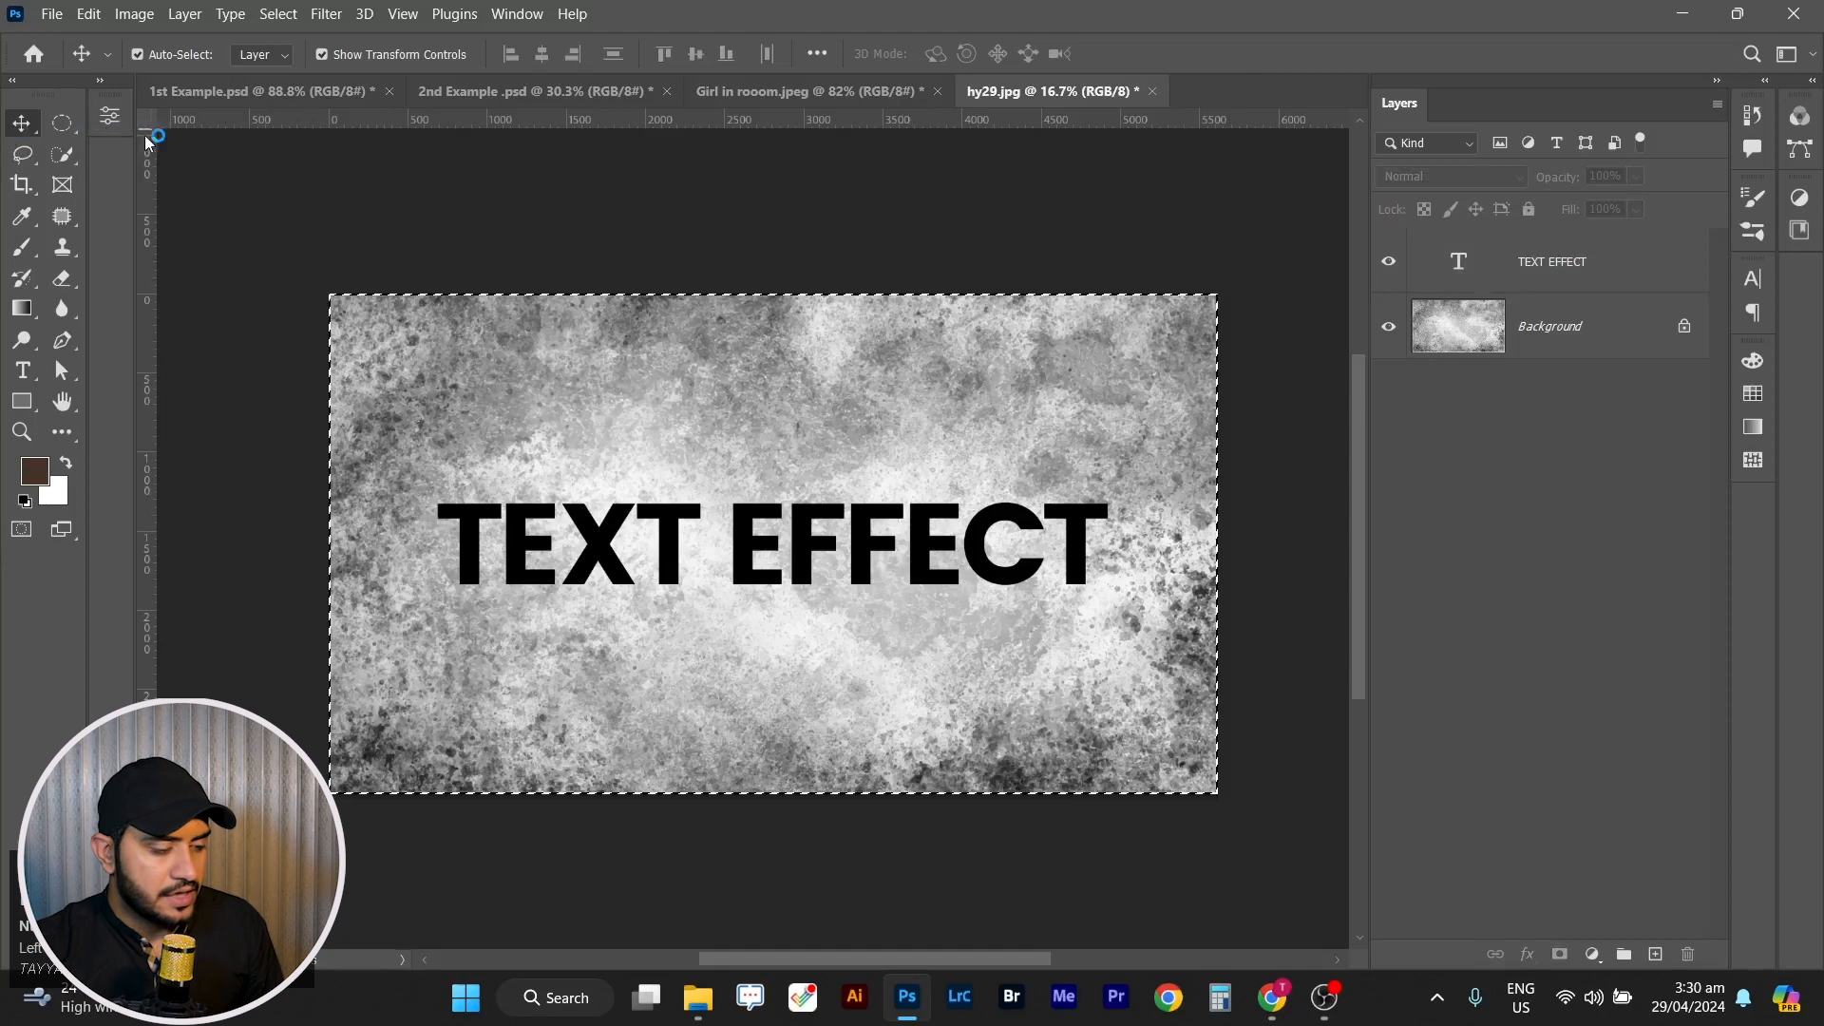
Try an opacity of 65% on the TEXT EFFECT layer, and settle on 98%.
click(1528, 259)
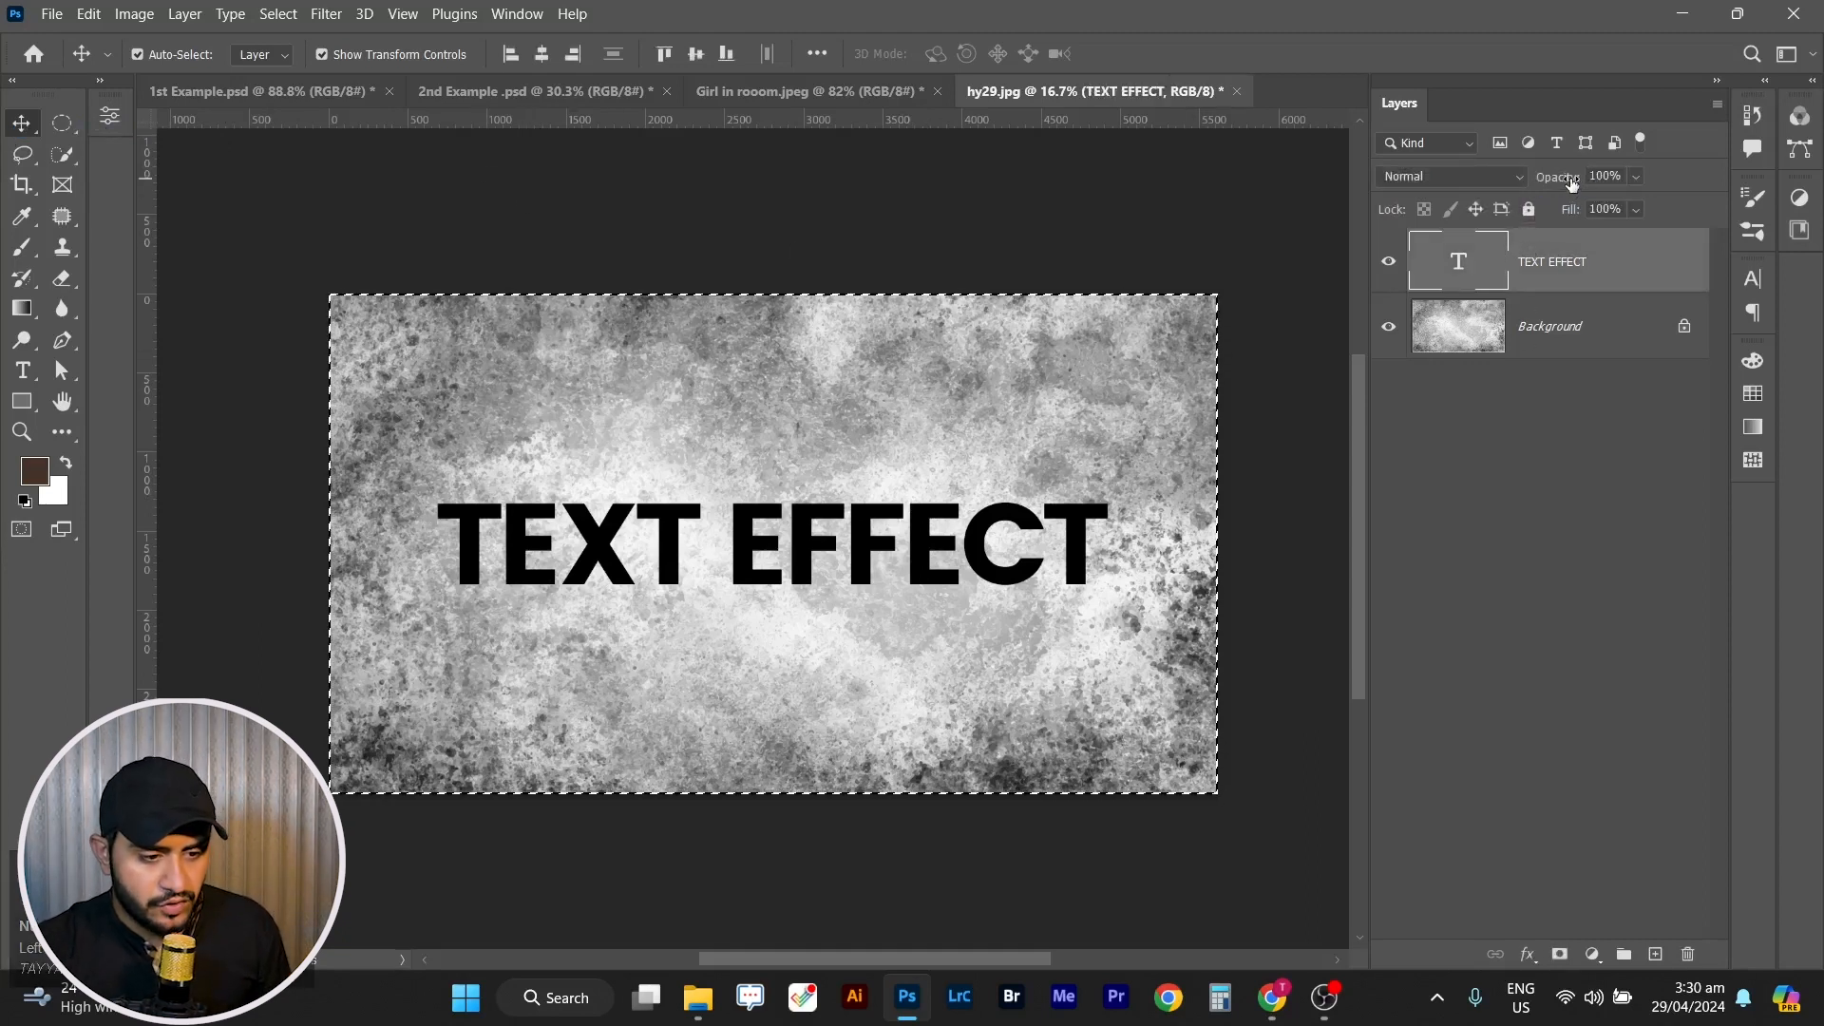
drag(1568, 183, 1534, 190)
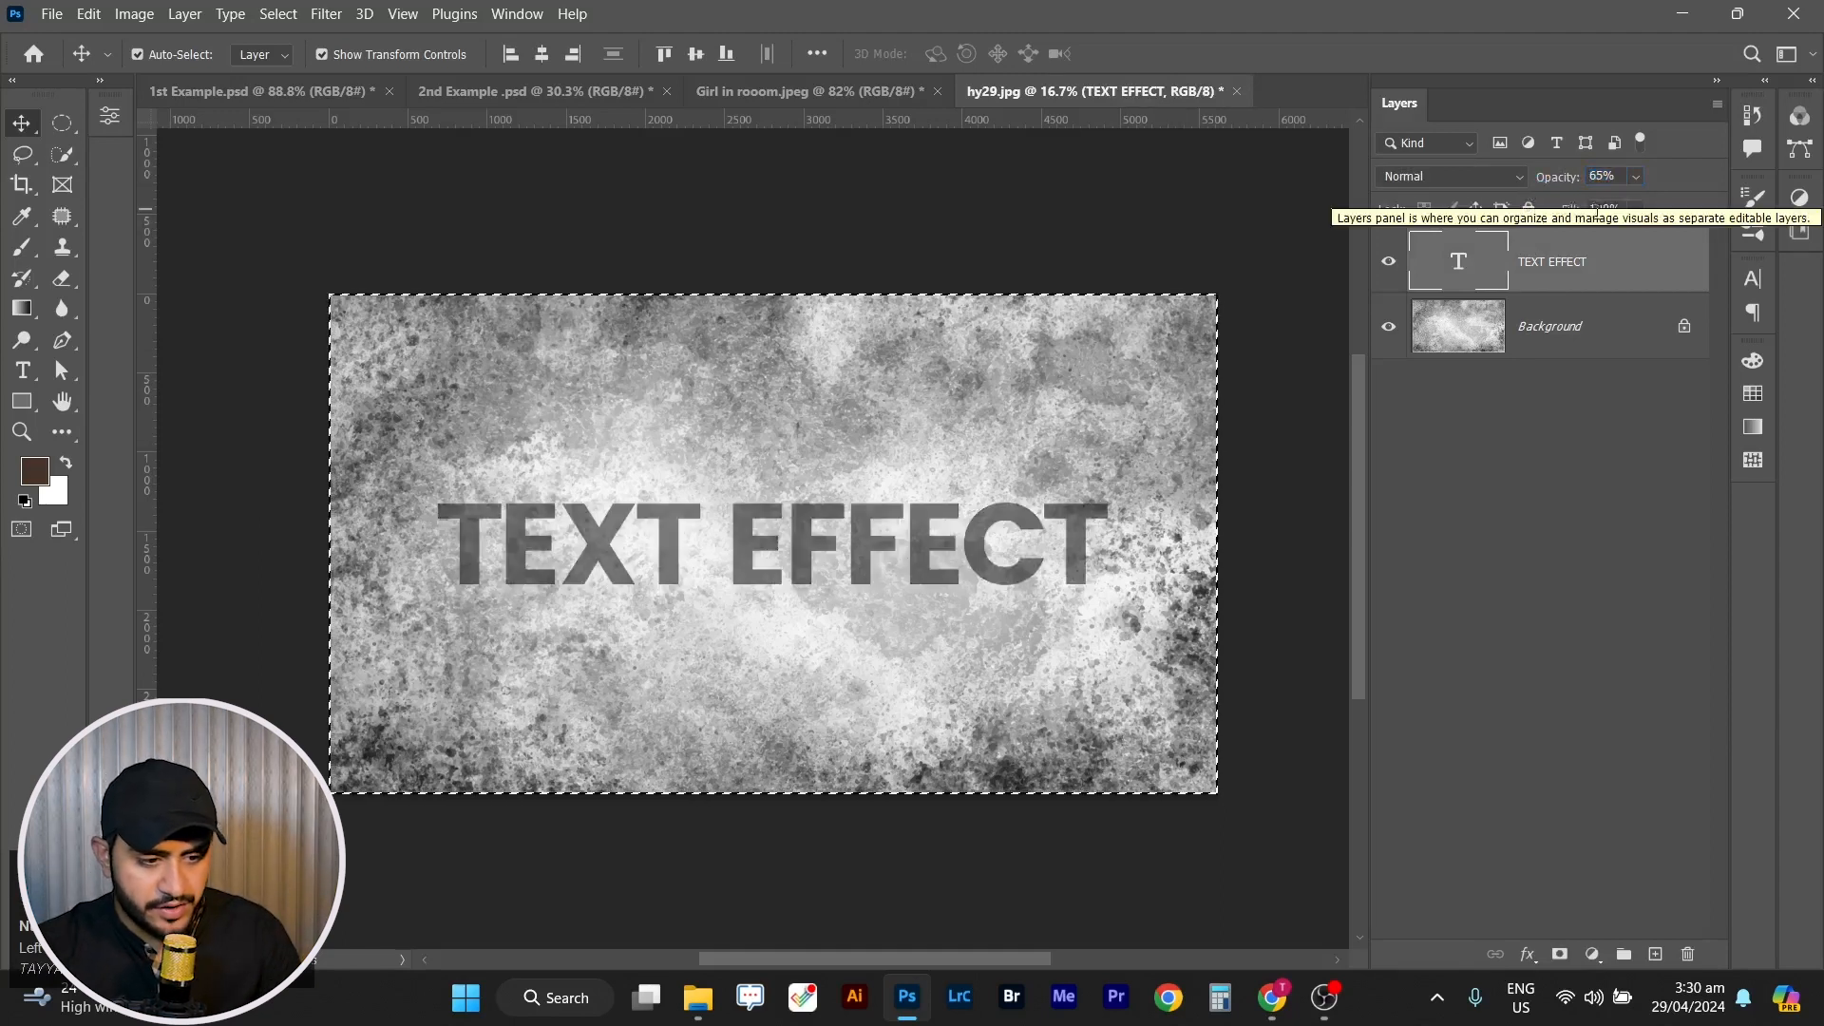
drag(1570, 179, 1645, 165)
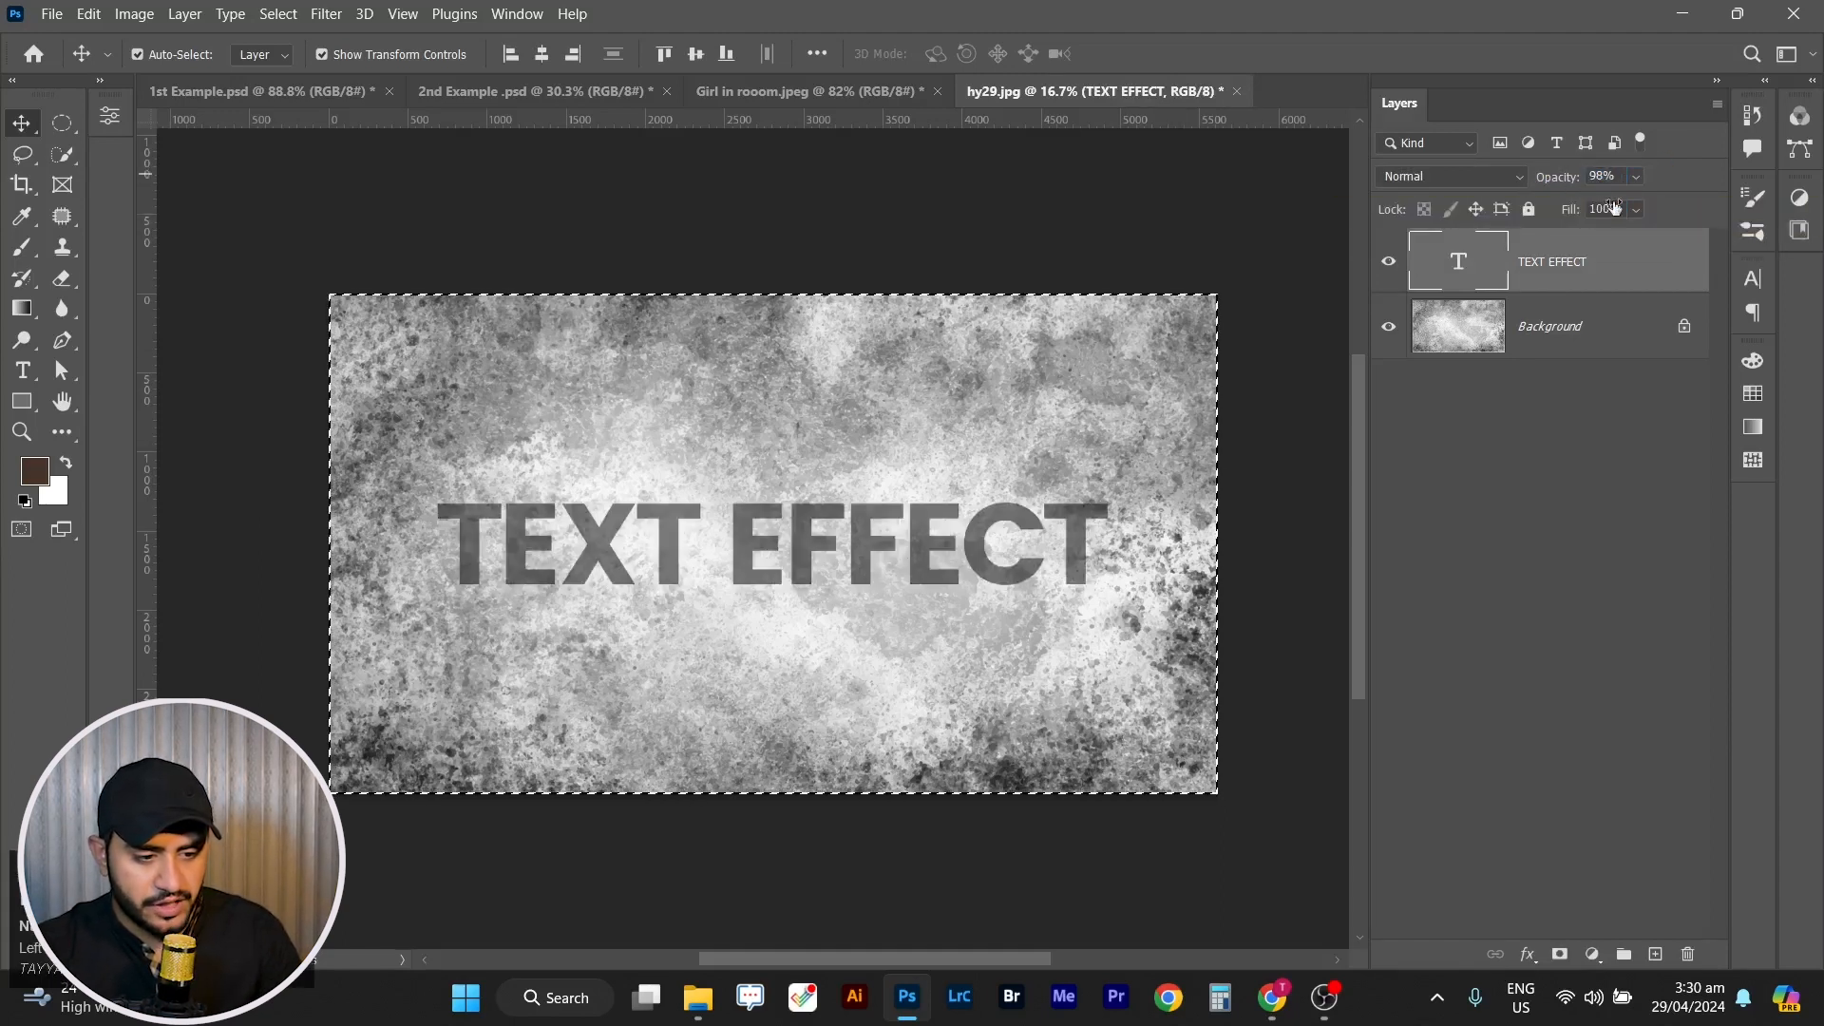
Try a fill of 41% on the TEXT EFFECT layer, clear the canvas selection and return the fill to 100%.
drag(1572, 214, 1502, 220)
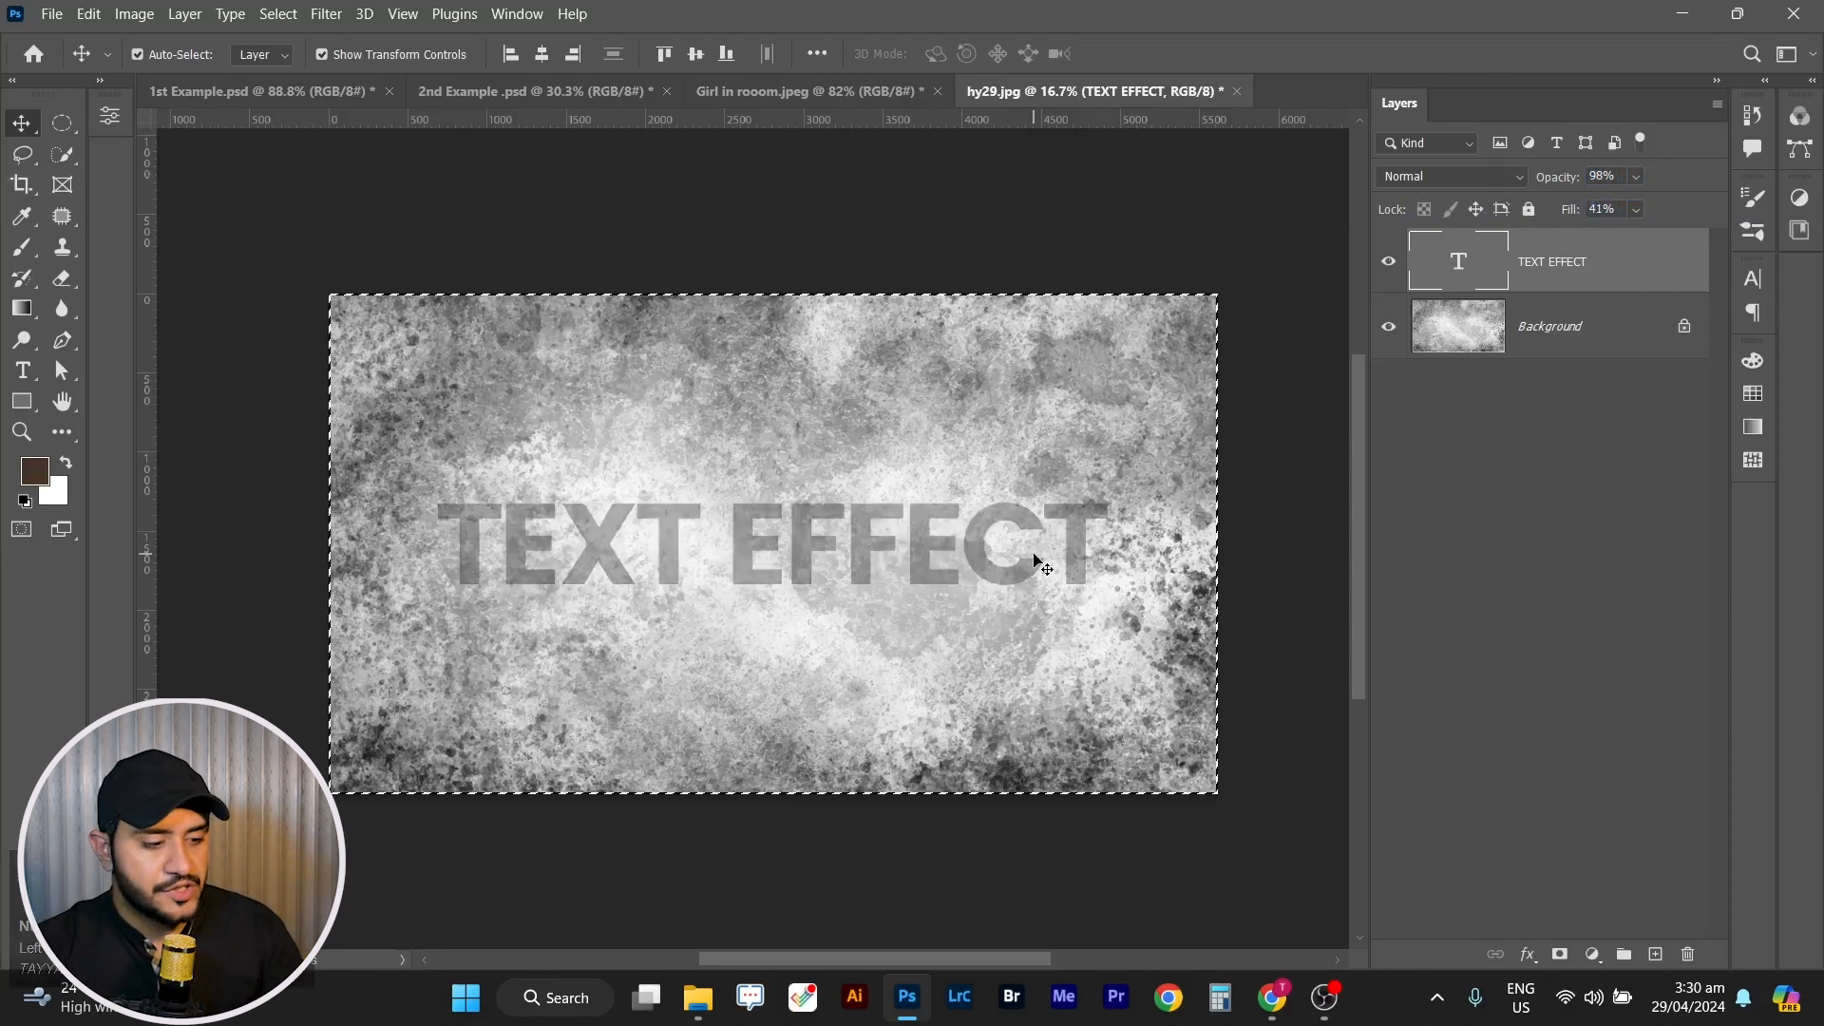
key(ctrl+d)
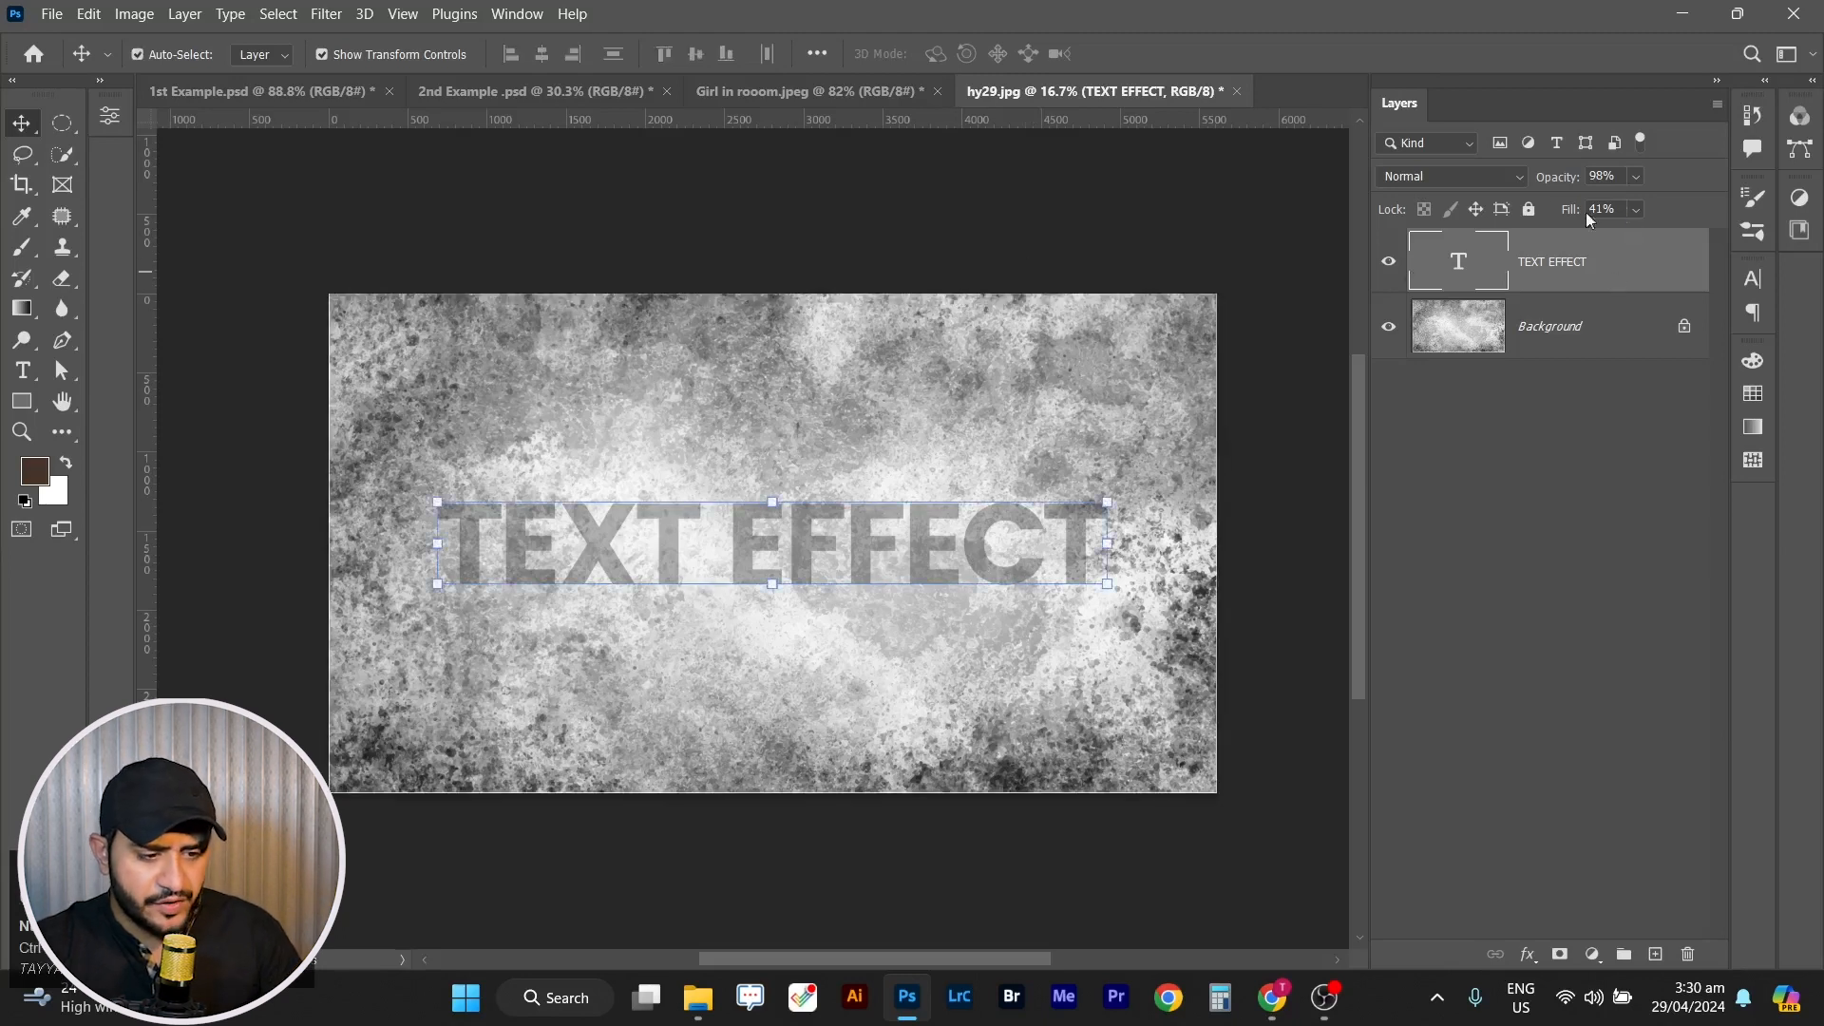
click(1603, 209)
text(100)
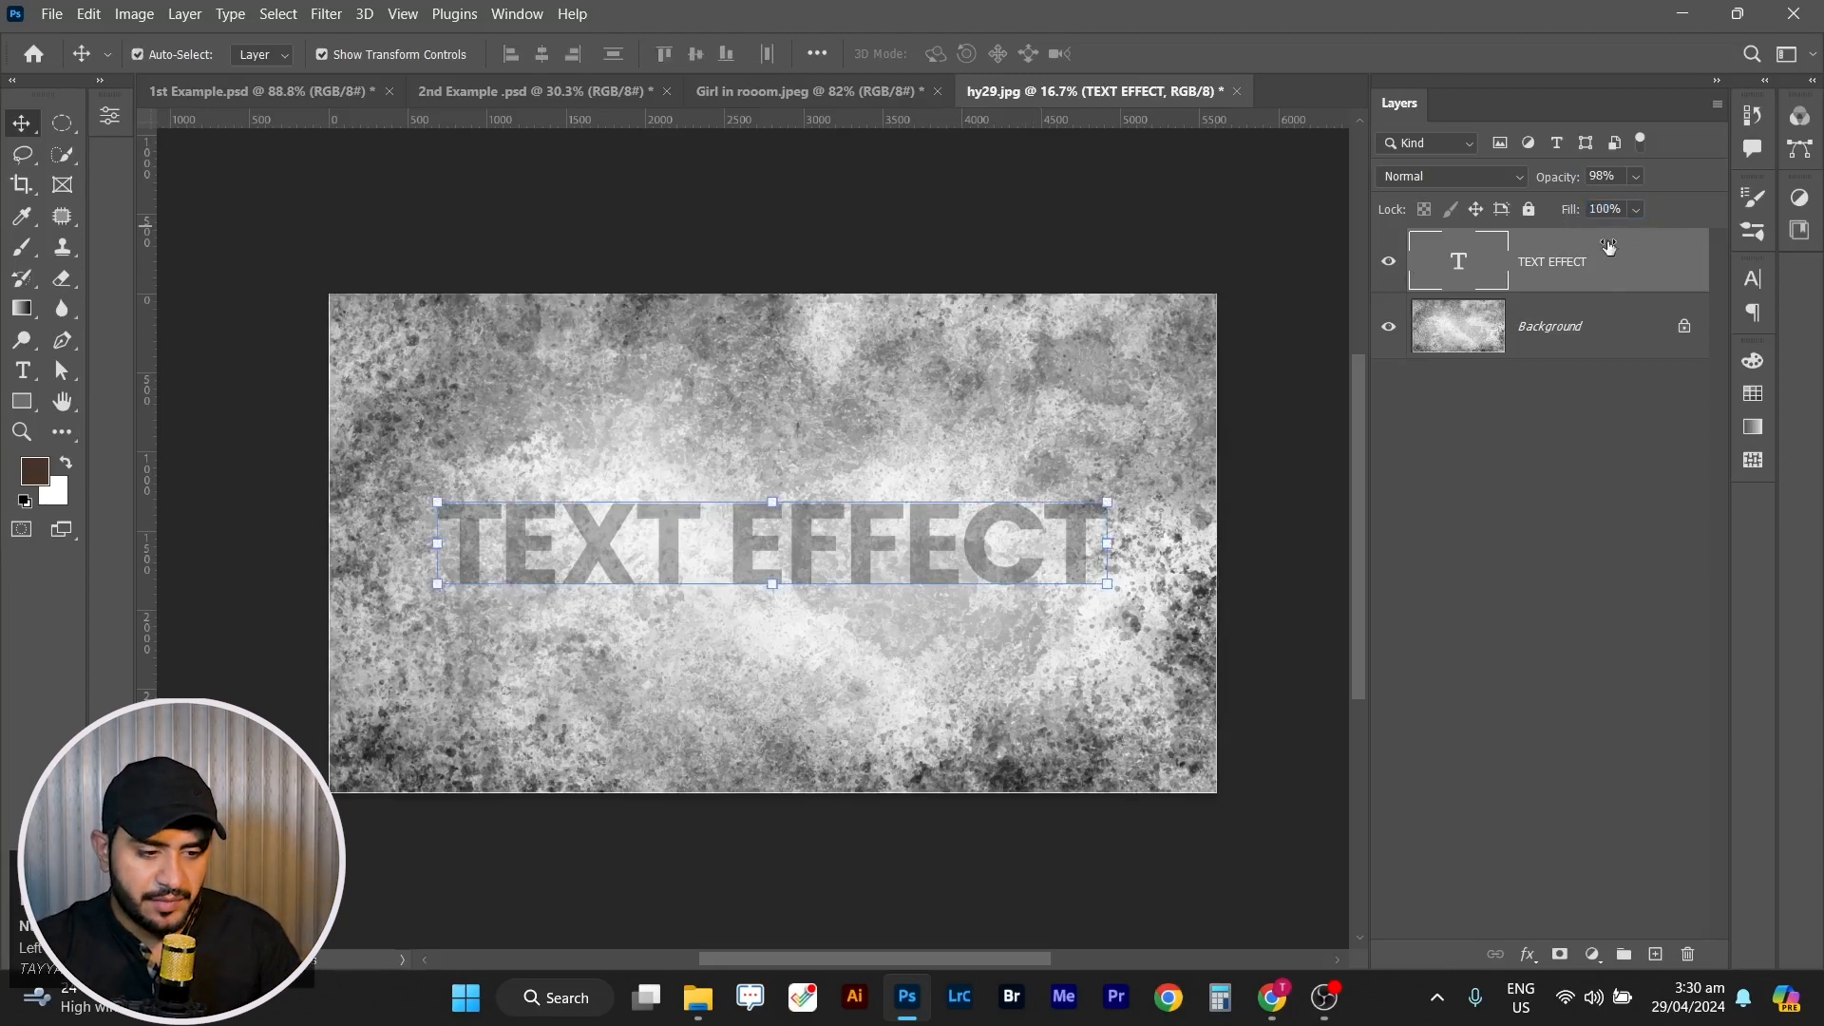
key(Return)
click(1597, 586)
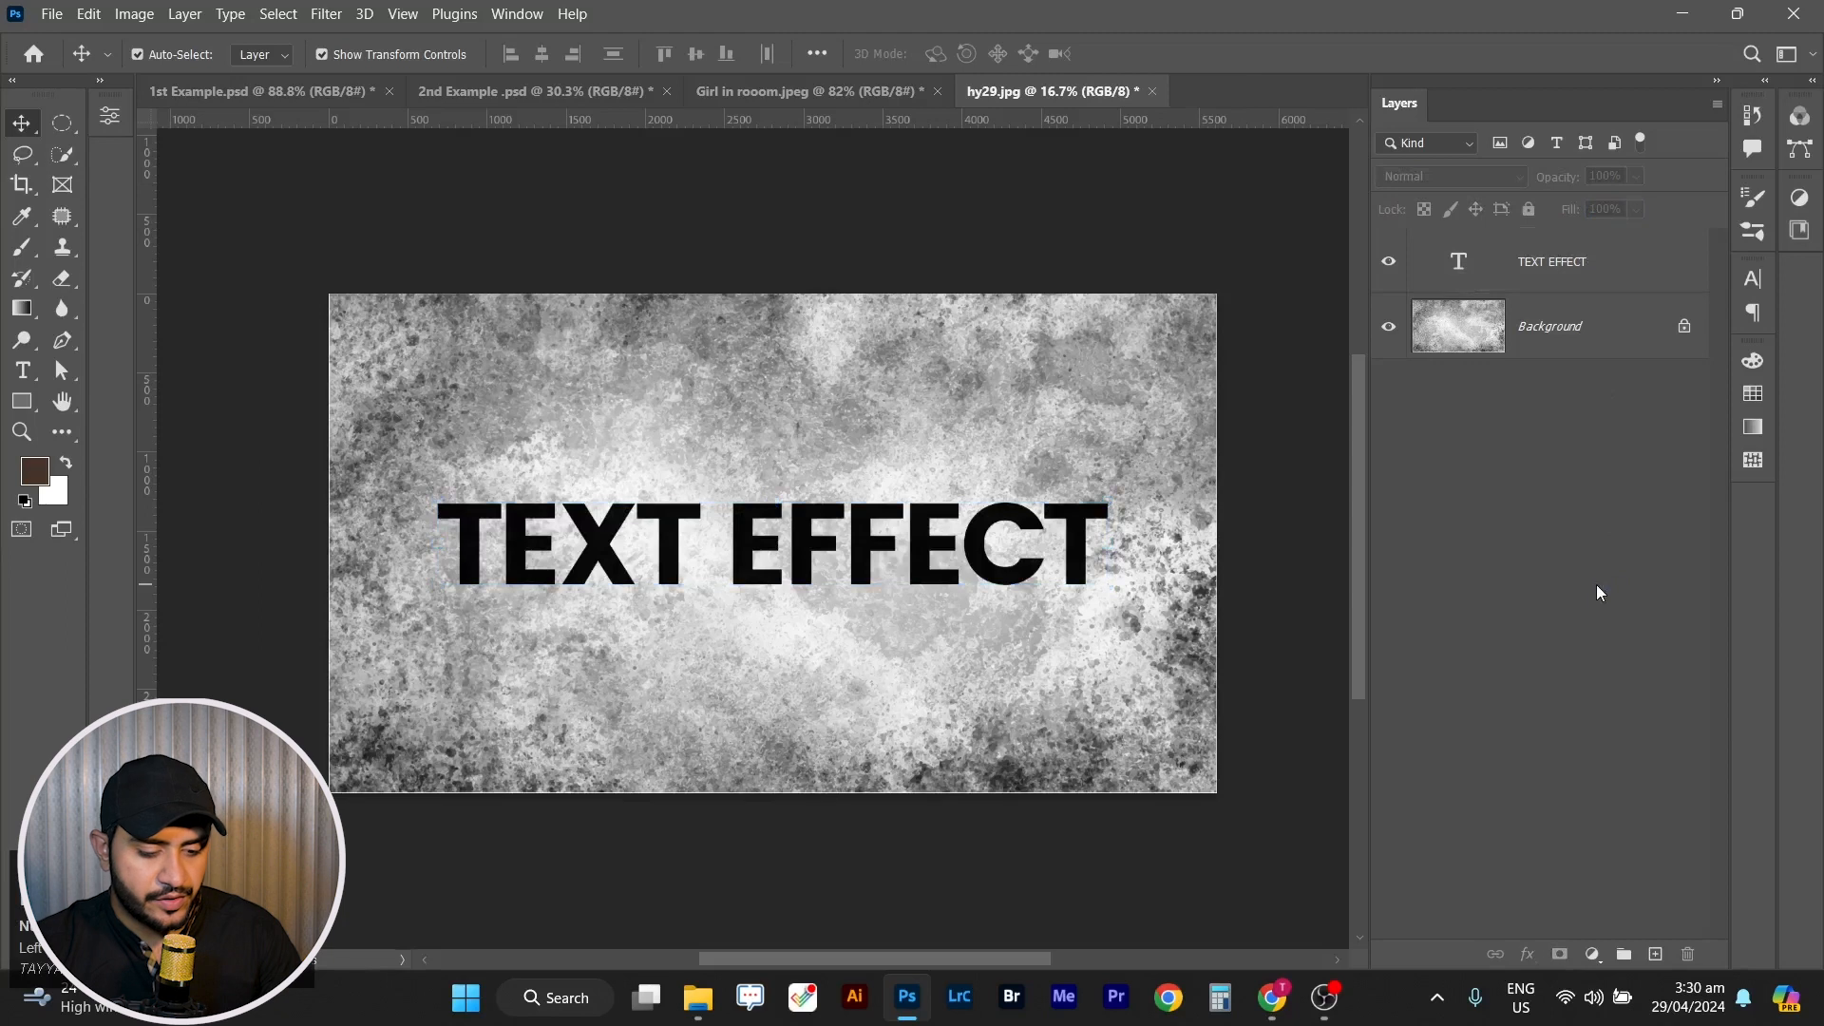
click(1005, 587)
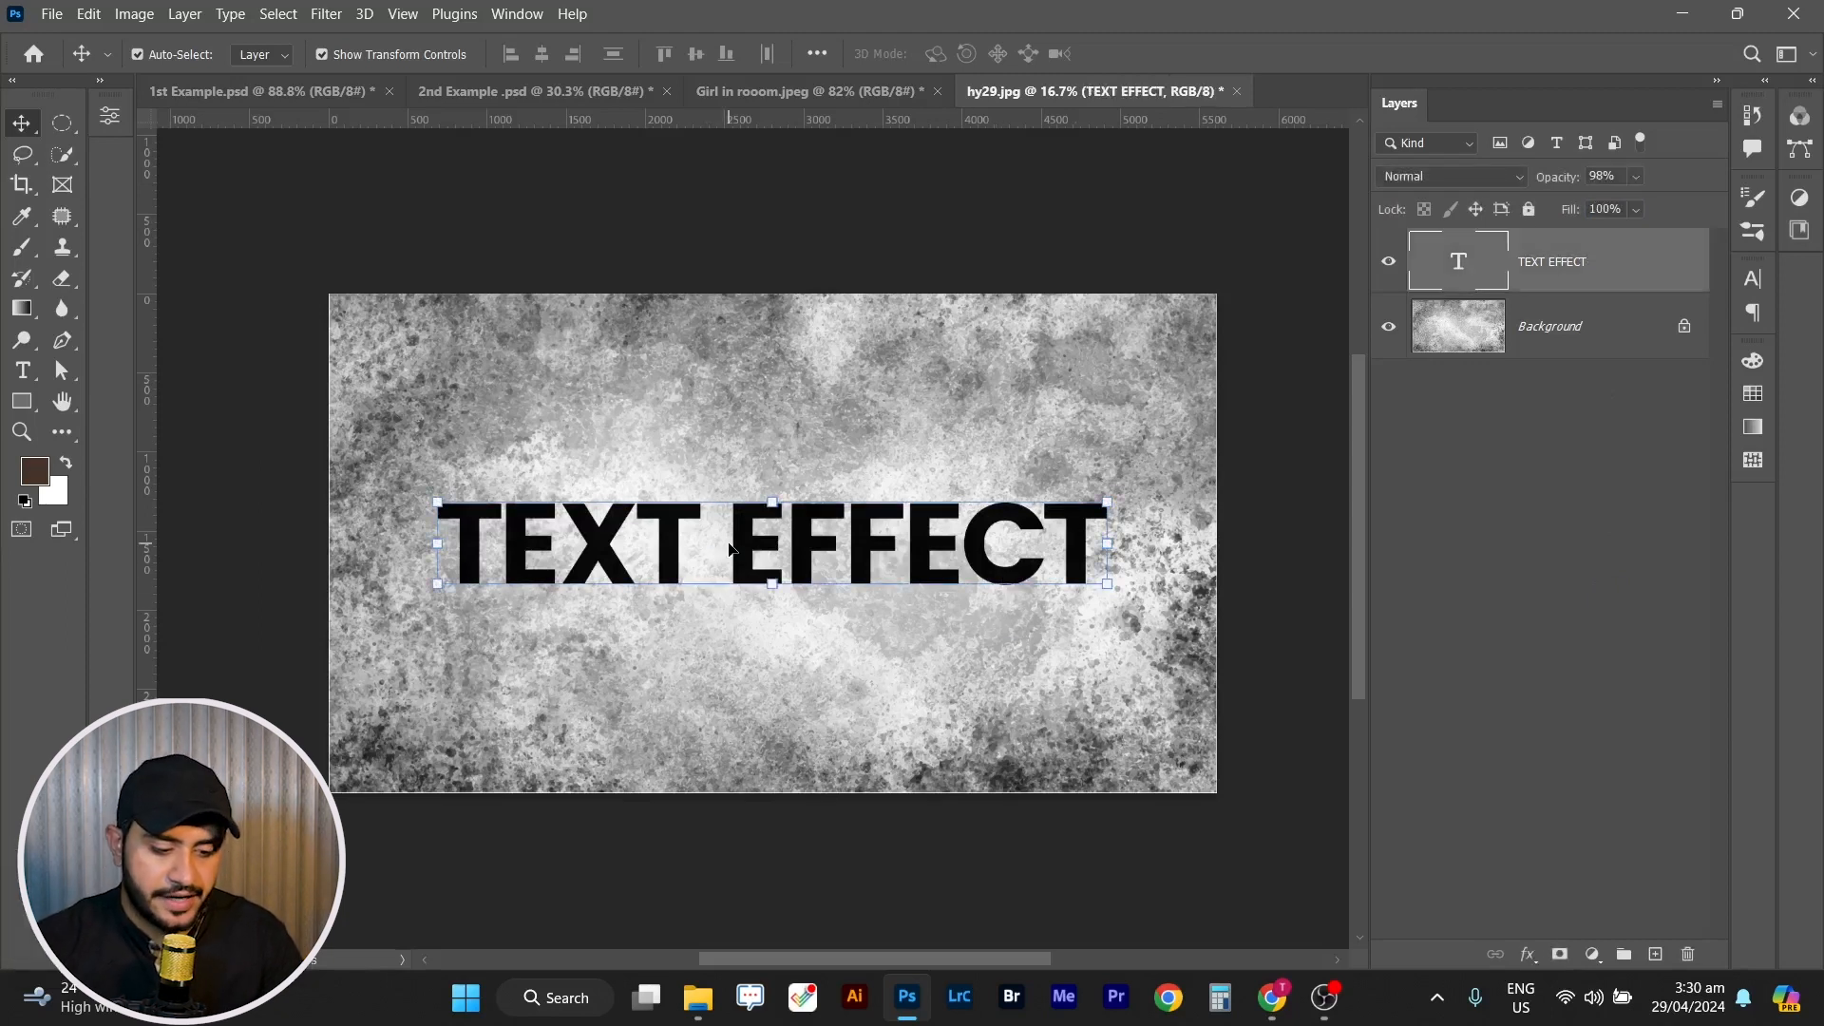
click(922, 232)
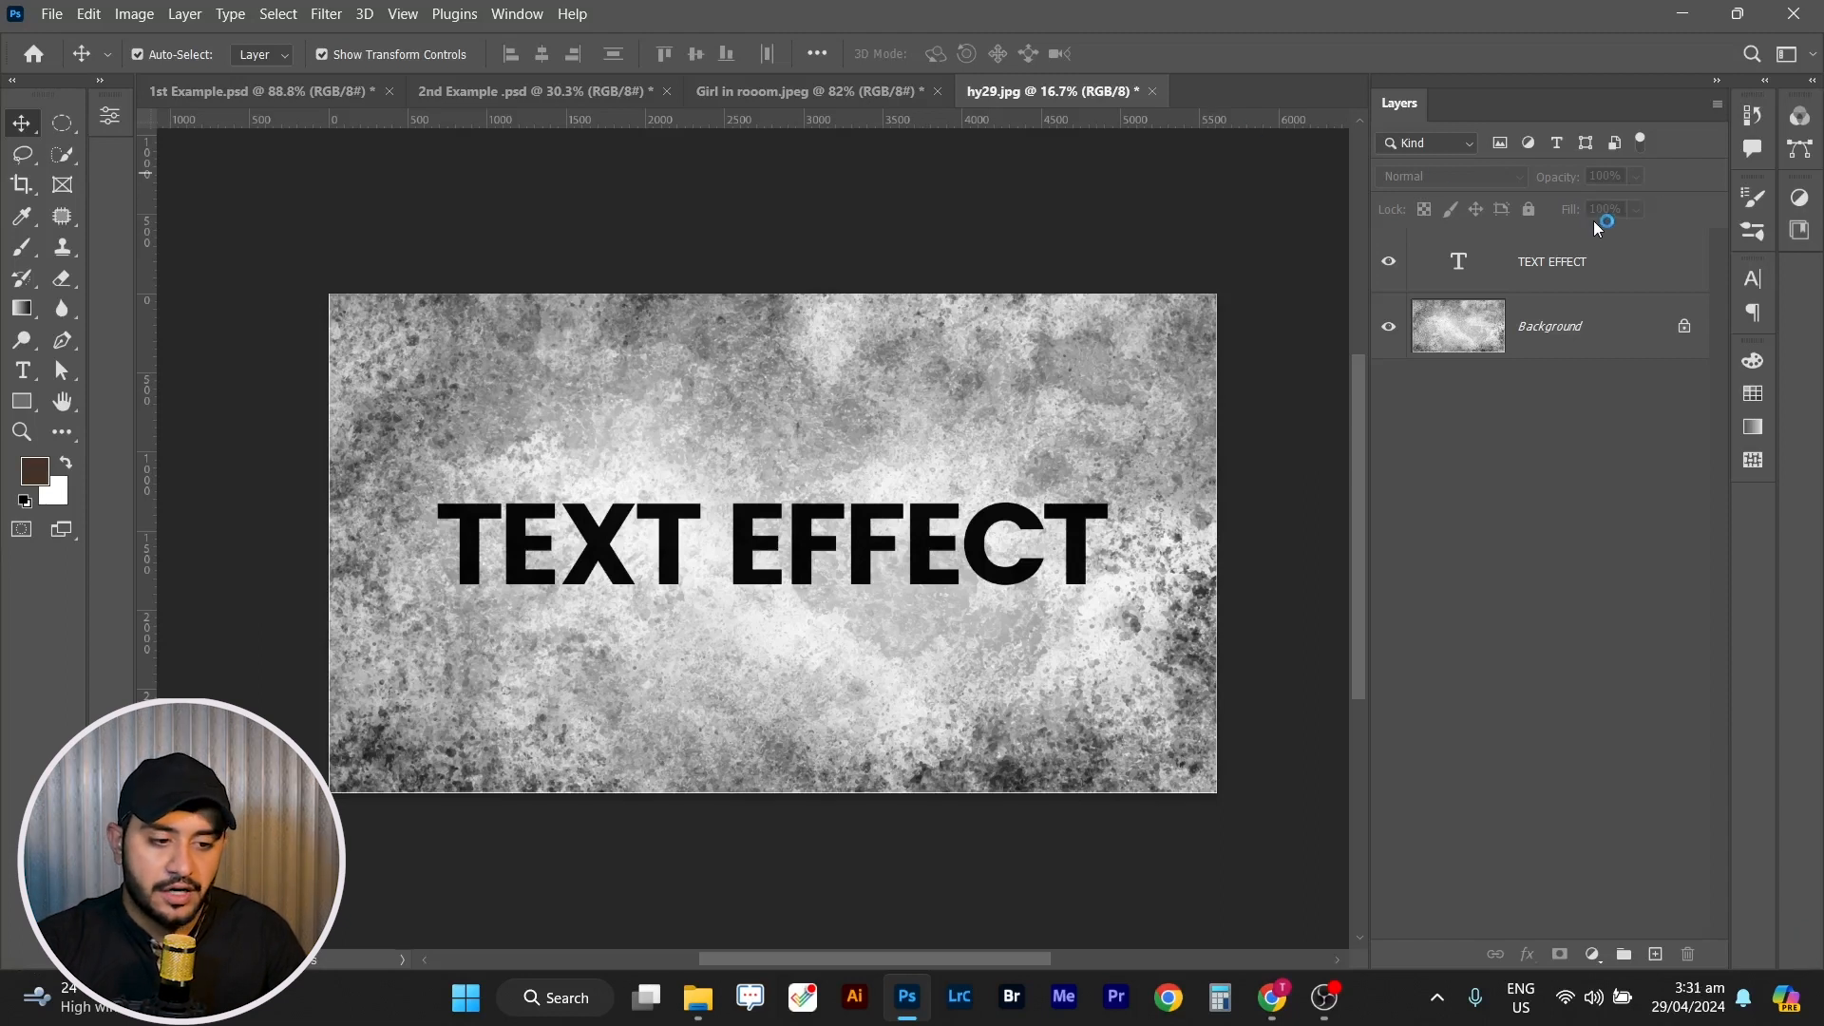
click(21, 247)
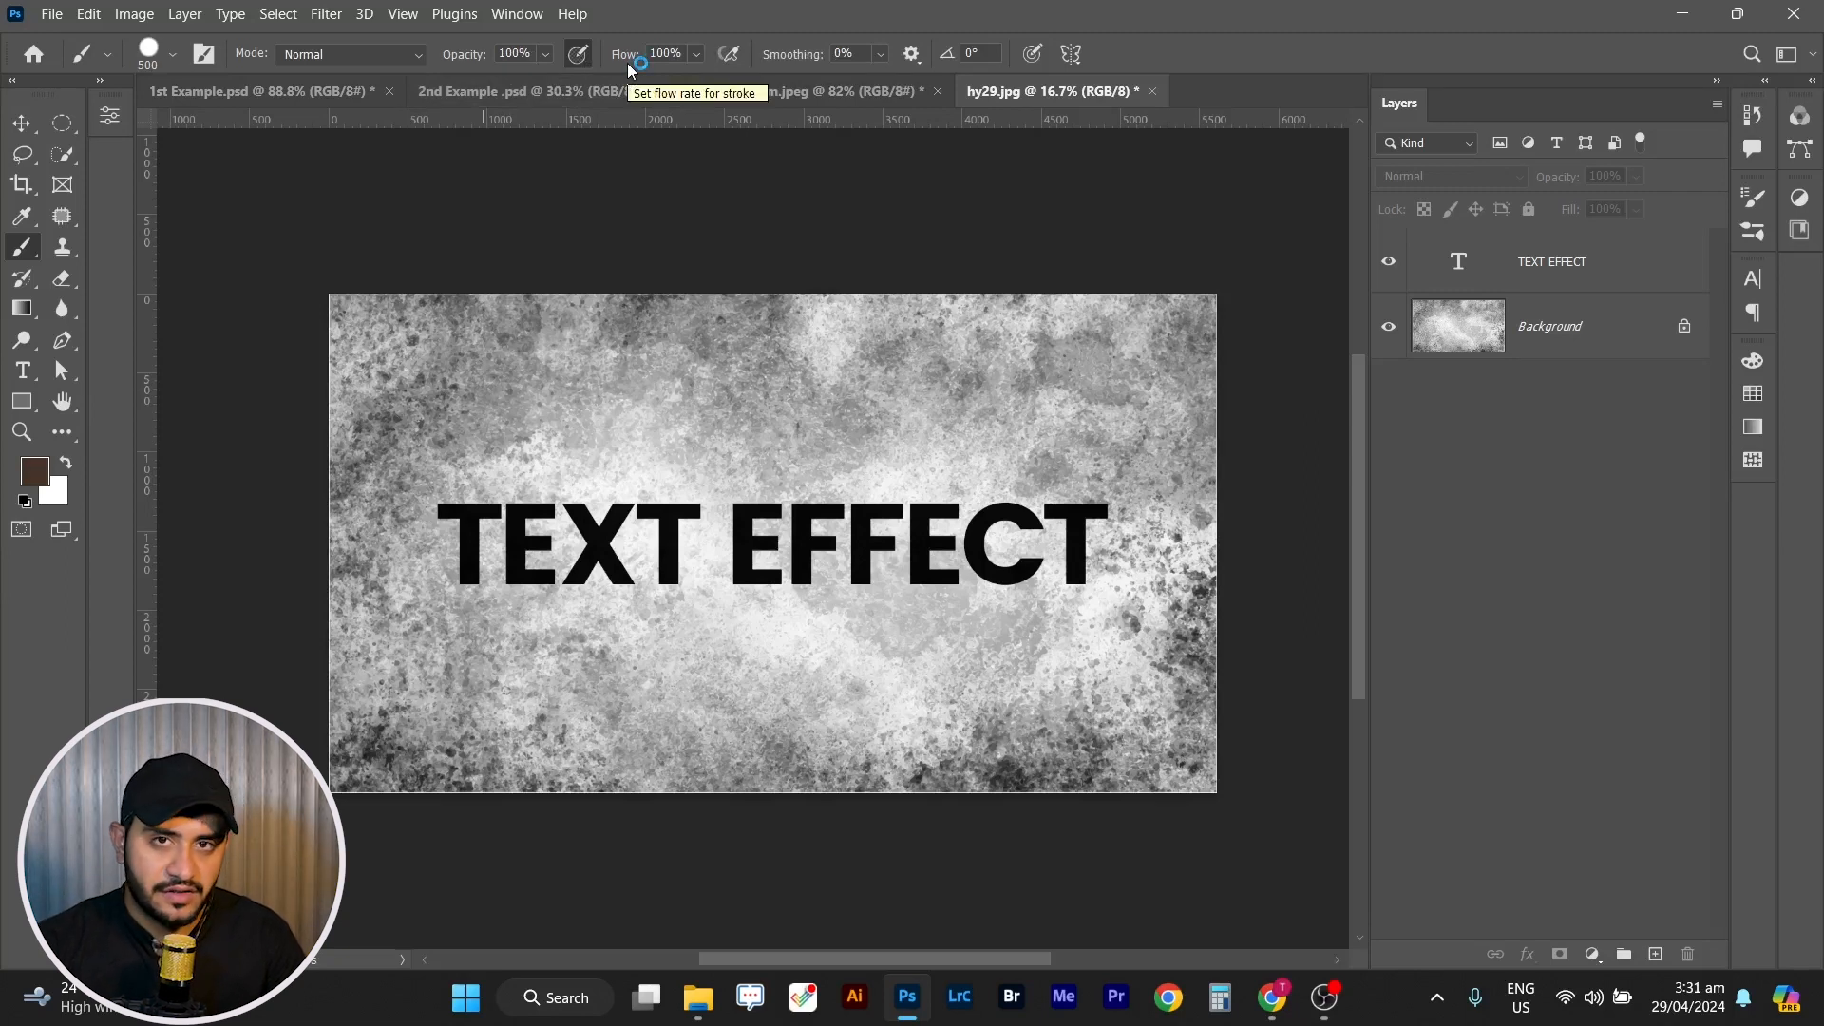
click(903, 195)
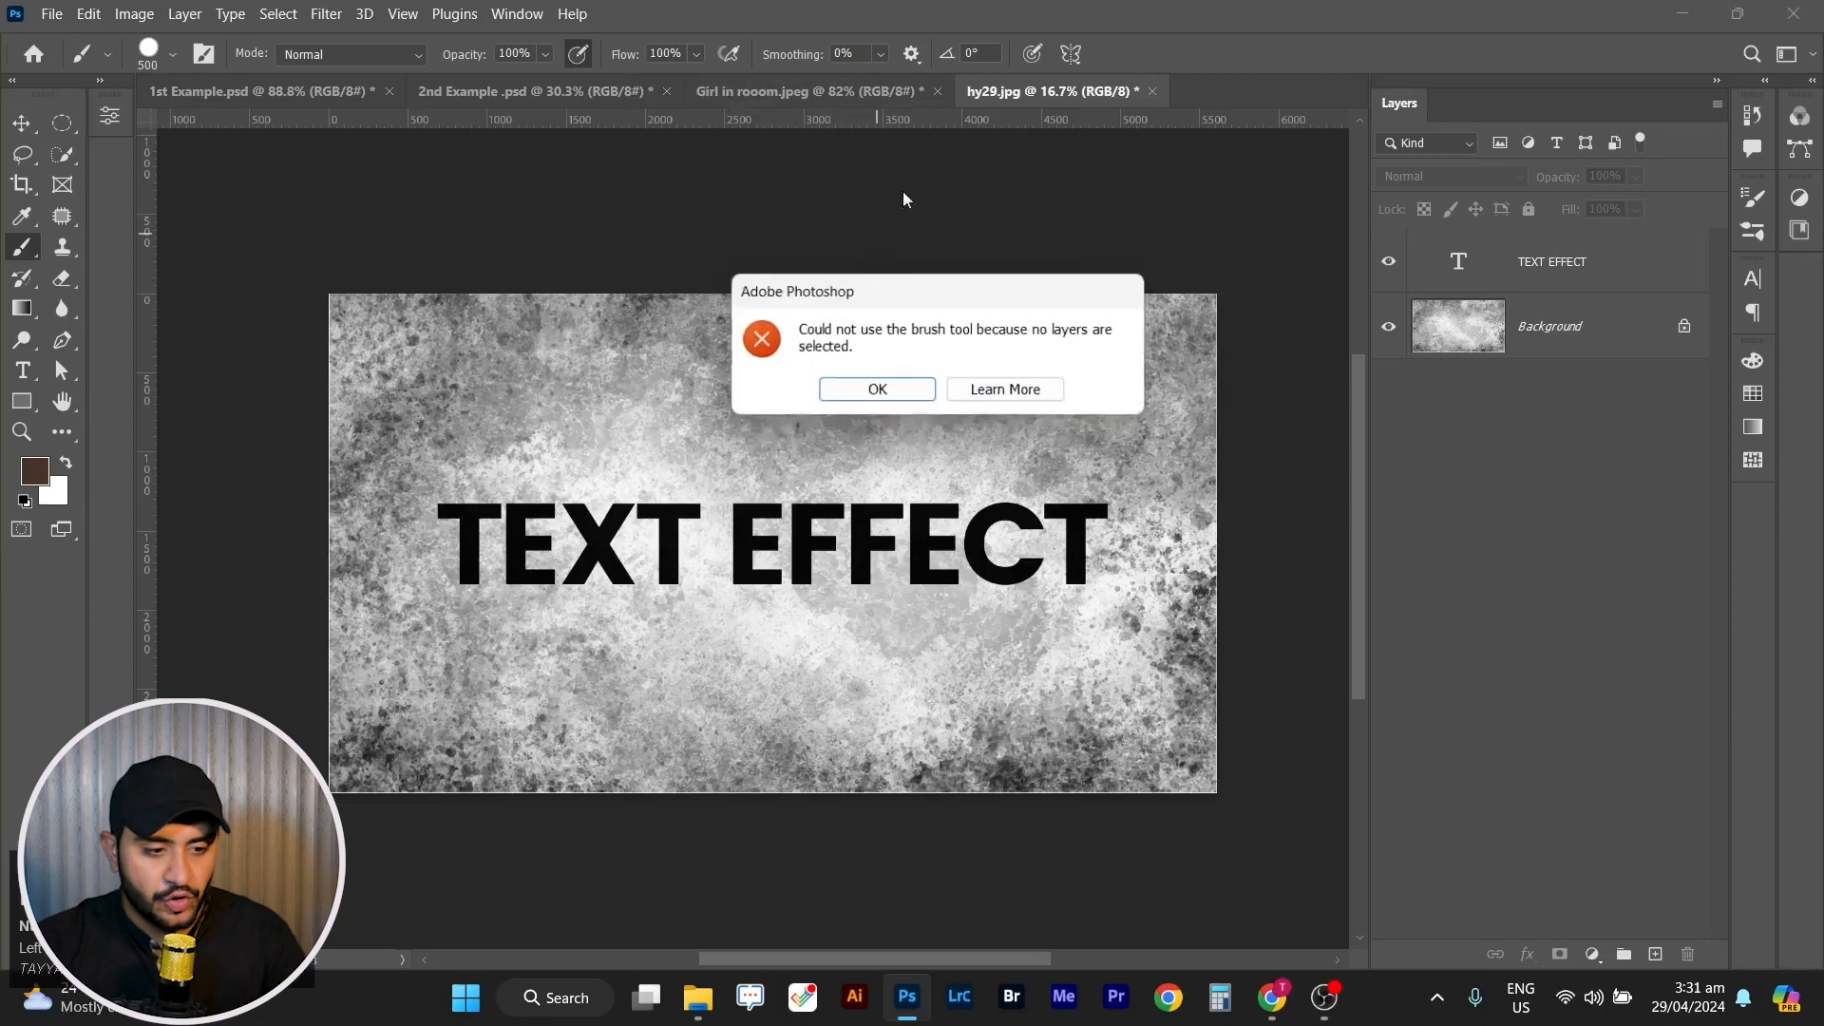
click(884, 390)
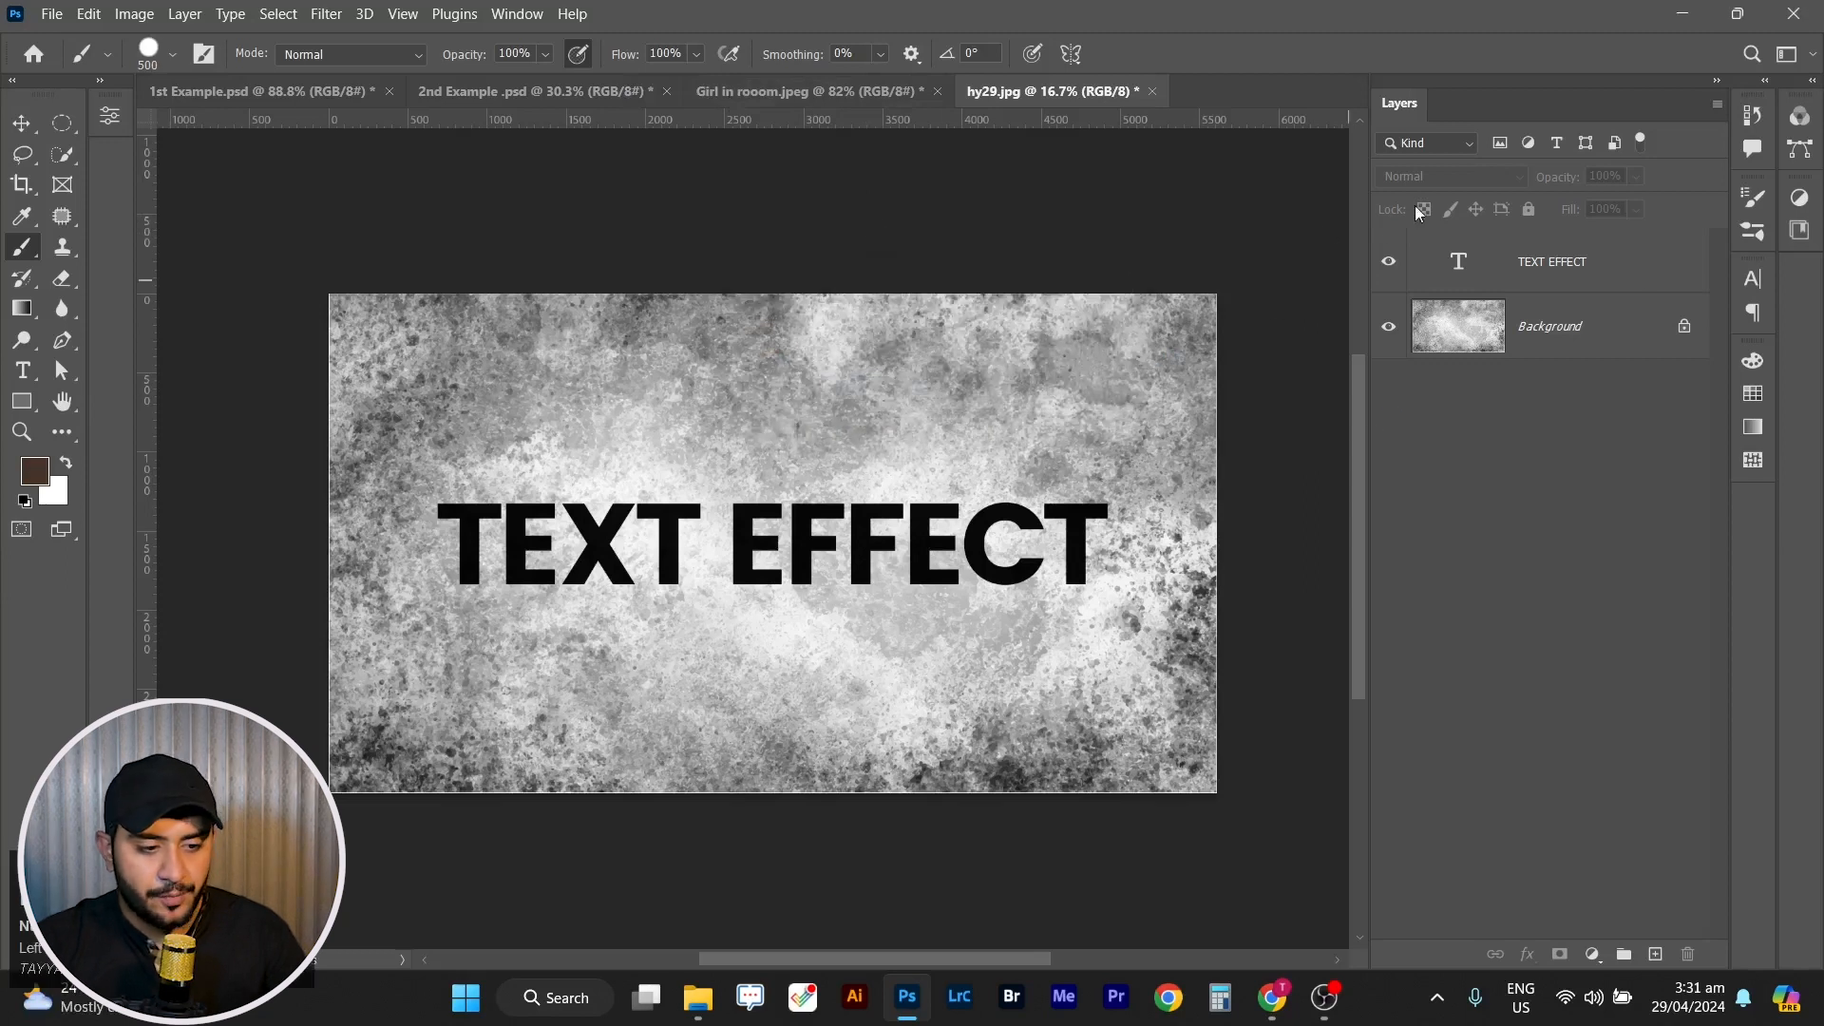
click(1195, 277)
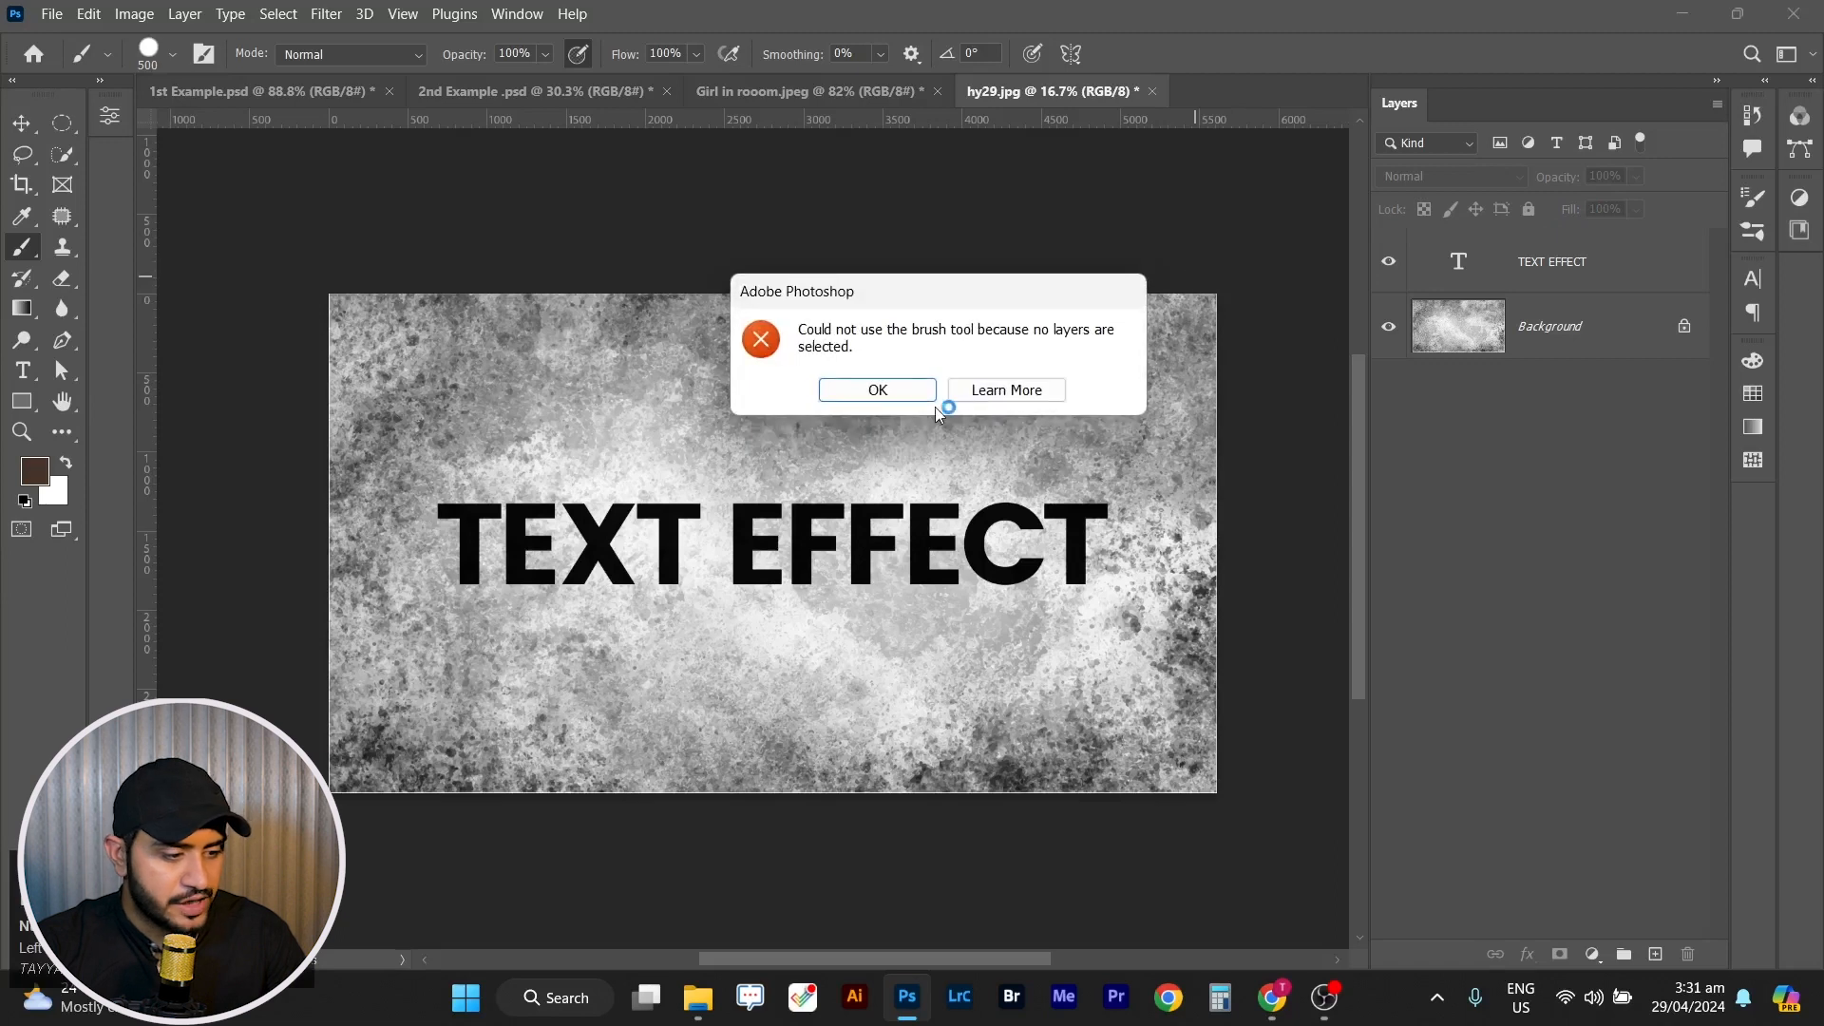
click(903, 390)
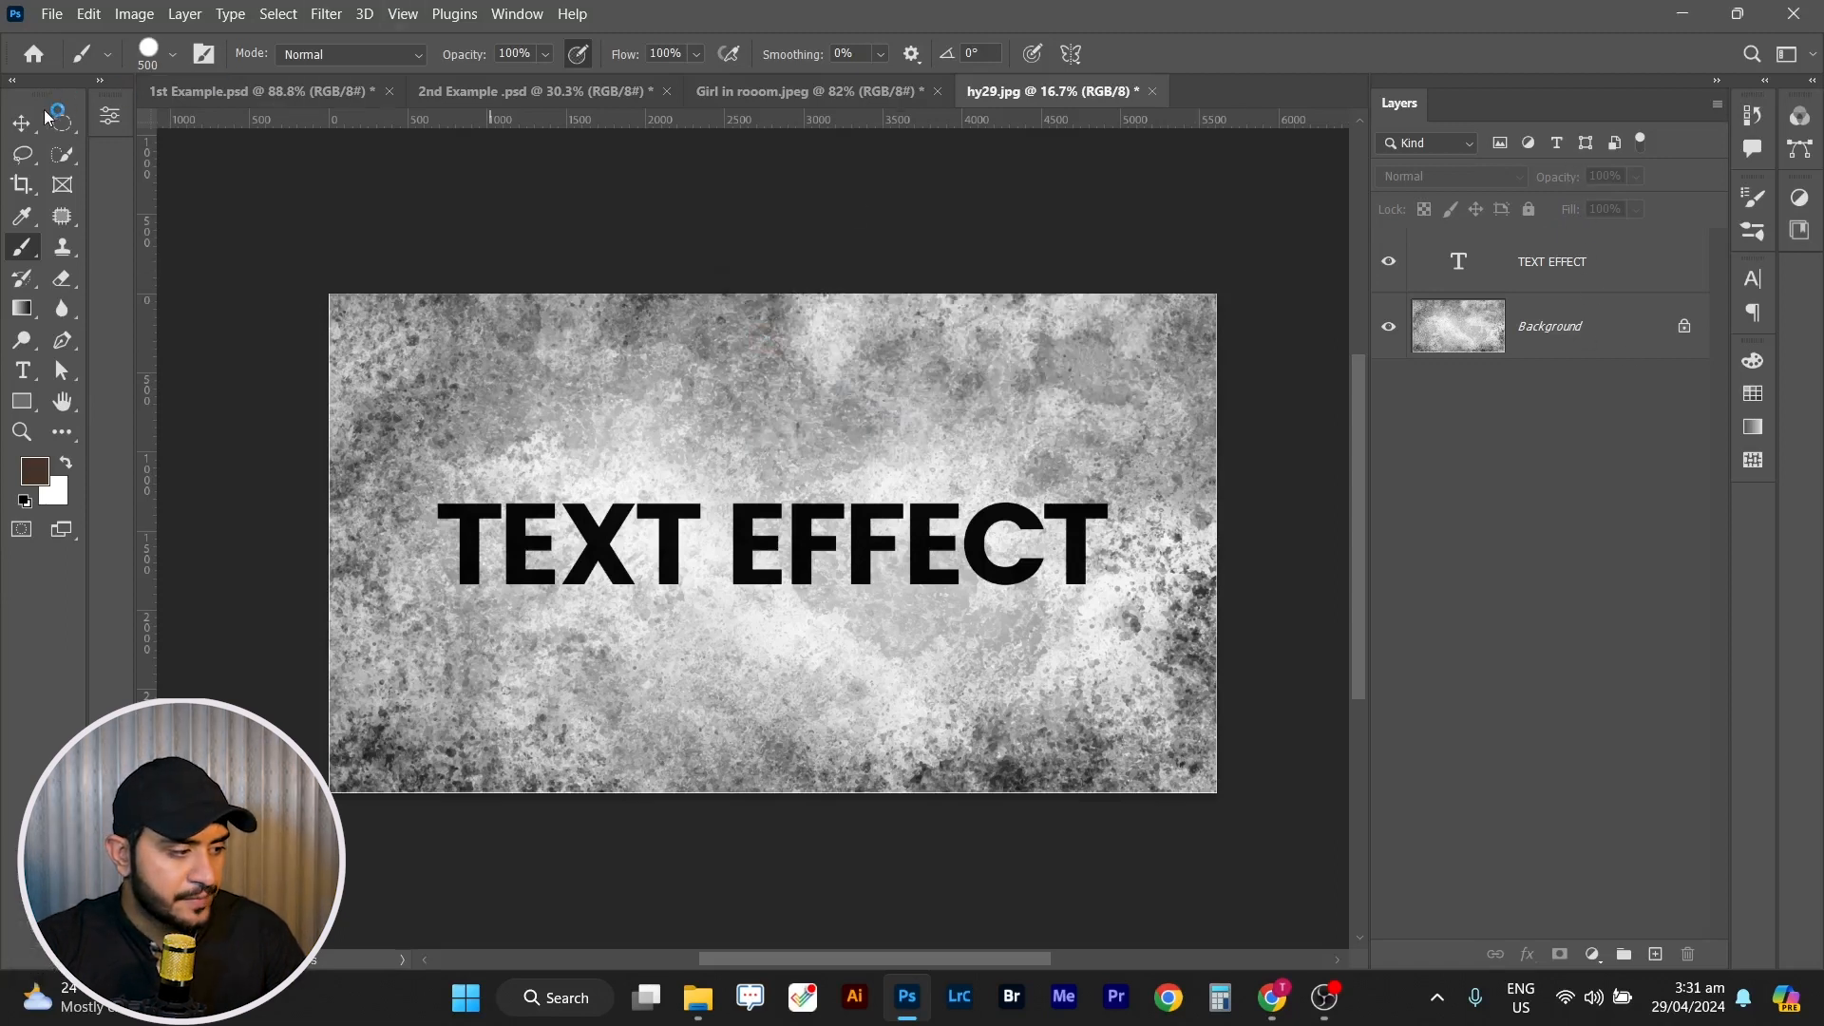
click(781, 173)
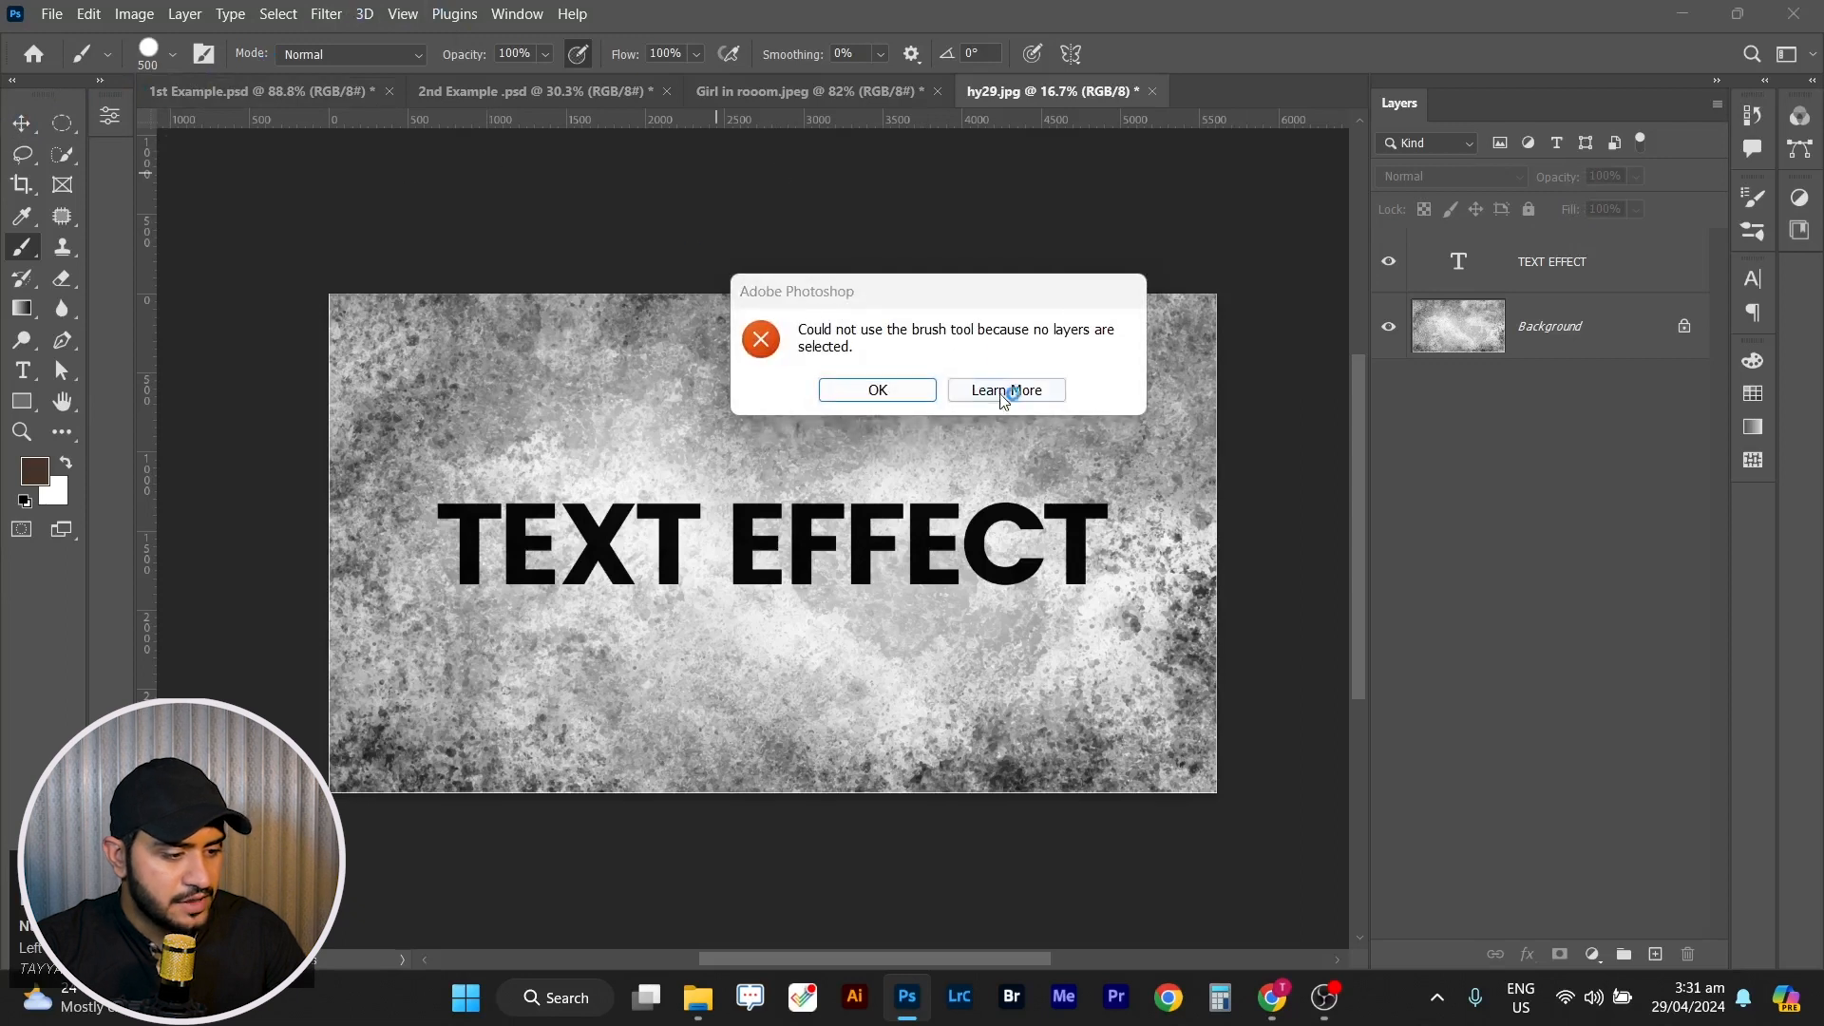
click(850, 381)
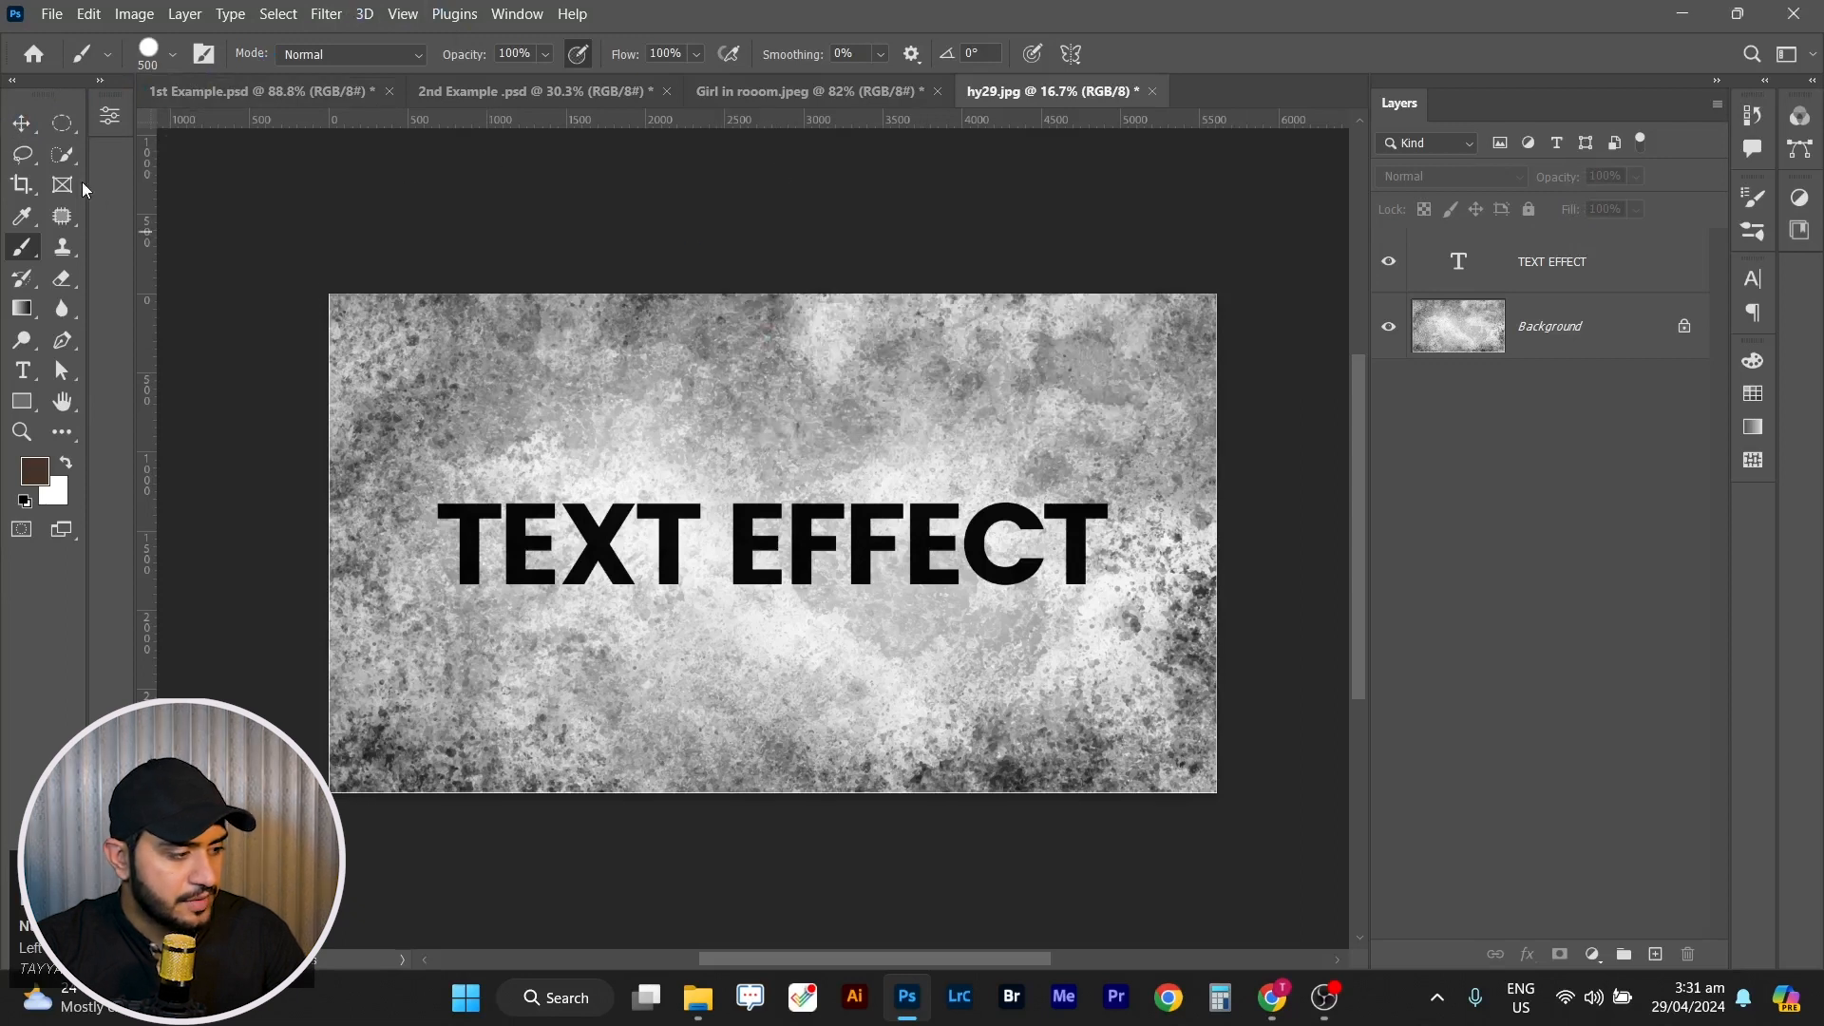
Add a Drop Shadow to the TEXT EFFECT layer and move the Layer Style dialog clear of the text.
click(21, 123)
click(1019, 575)
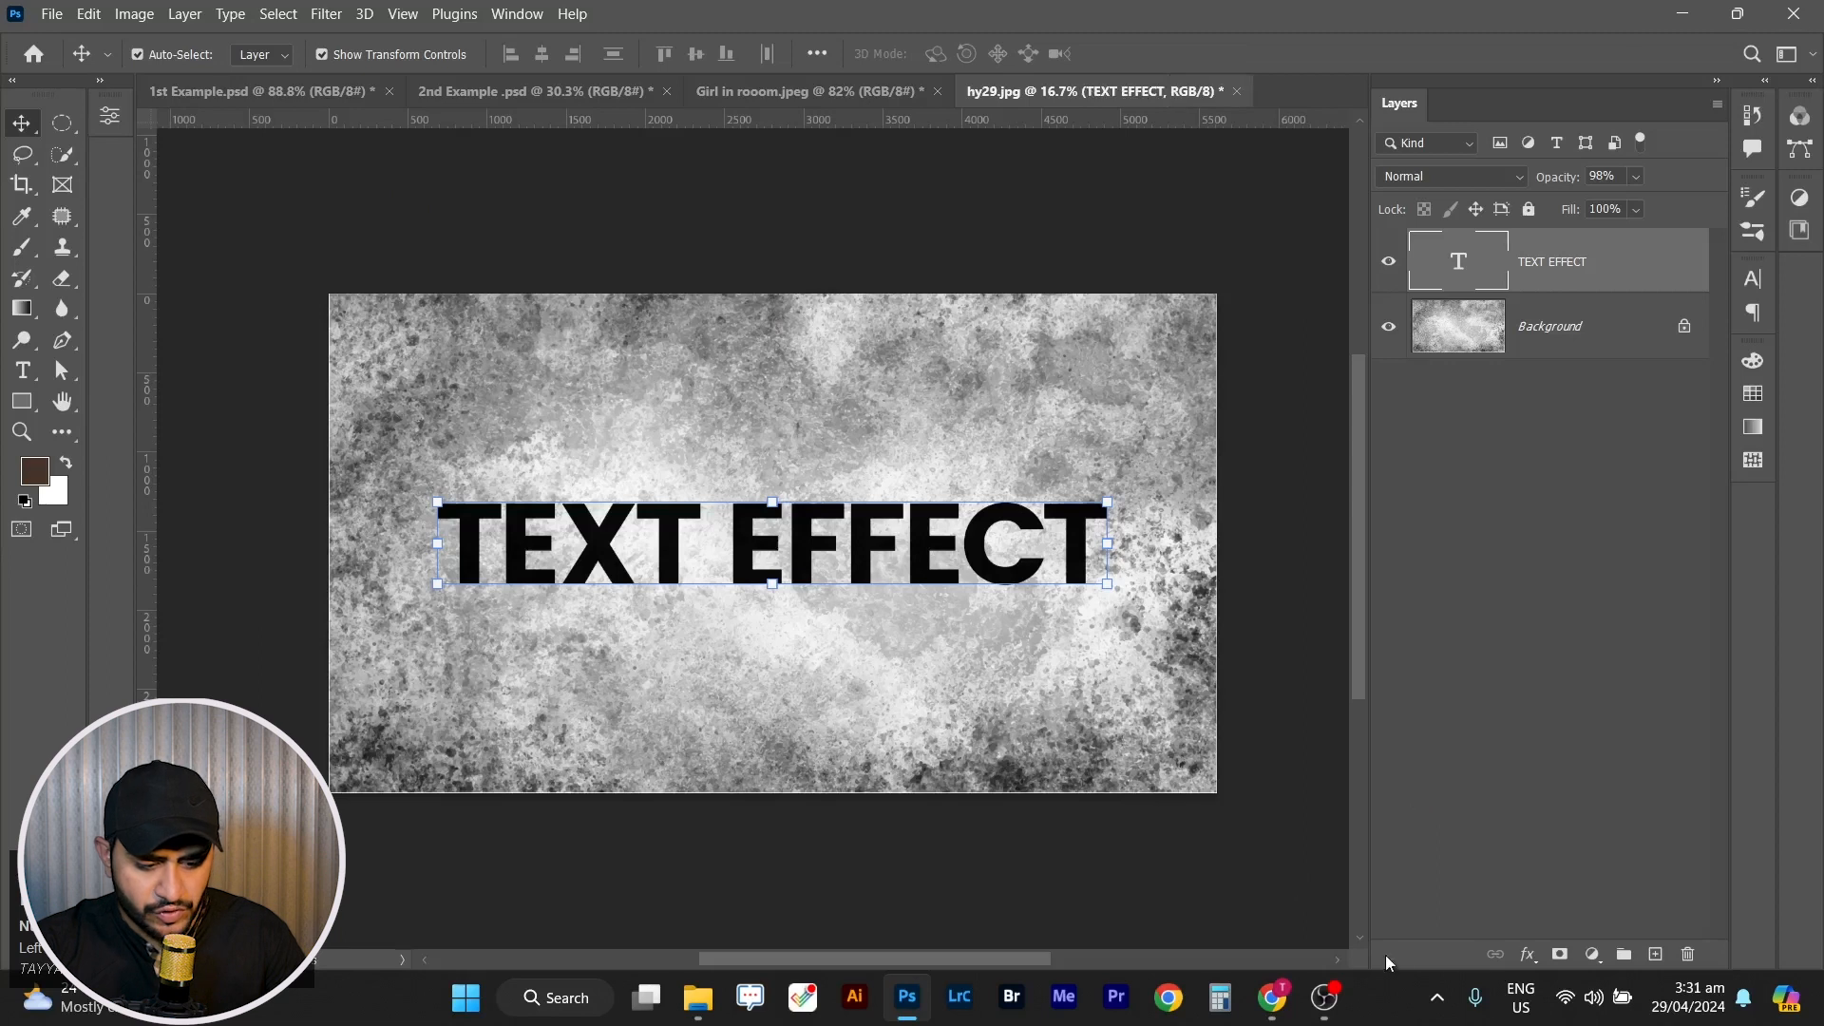
click(1528, 954)
click(1527, 953)
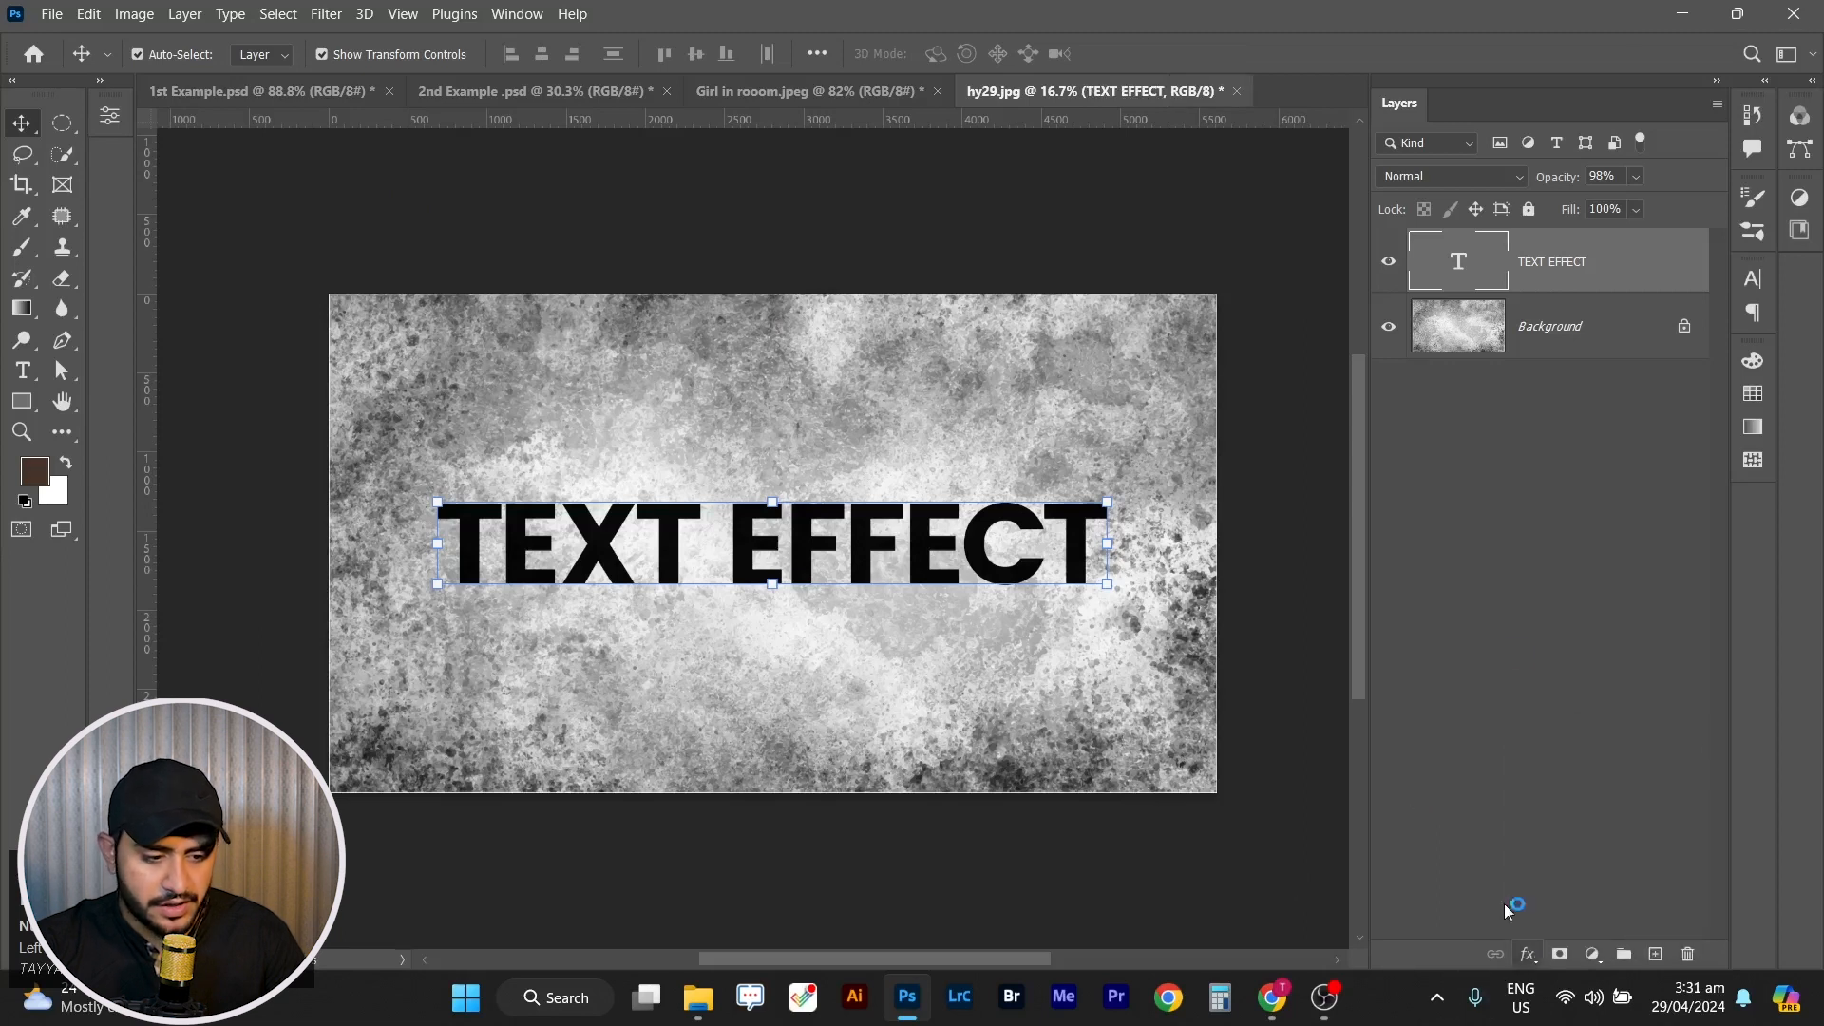
double_click(1601, 283)
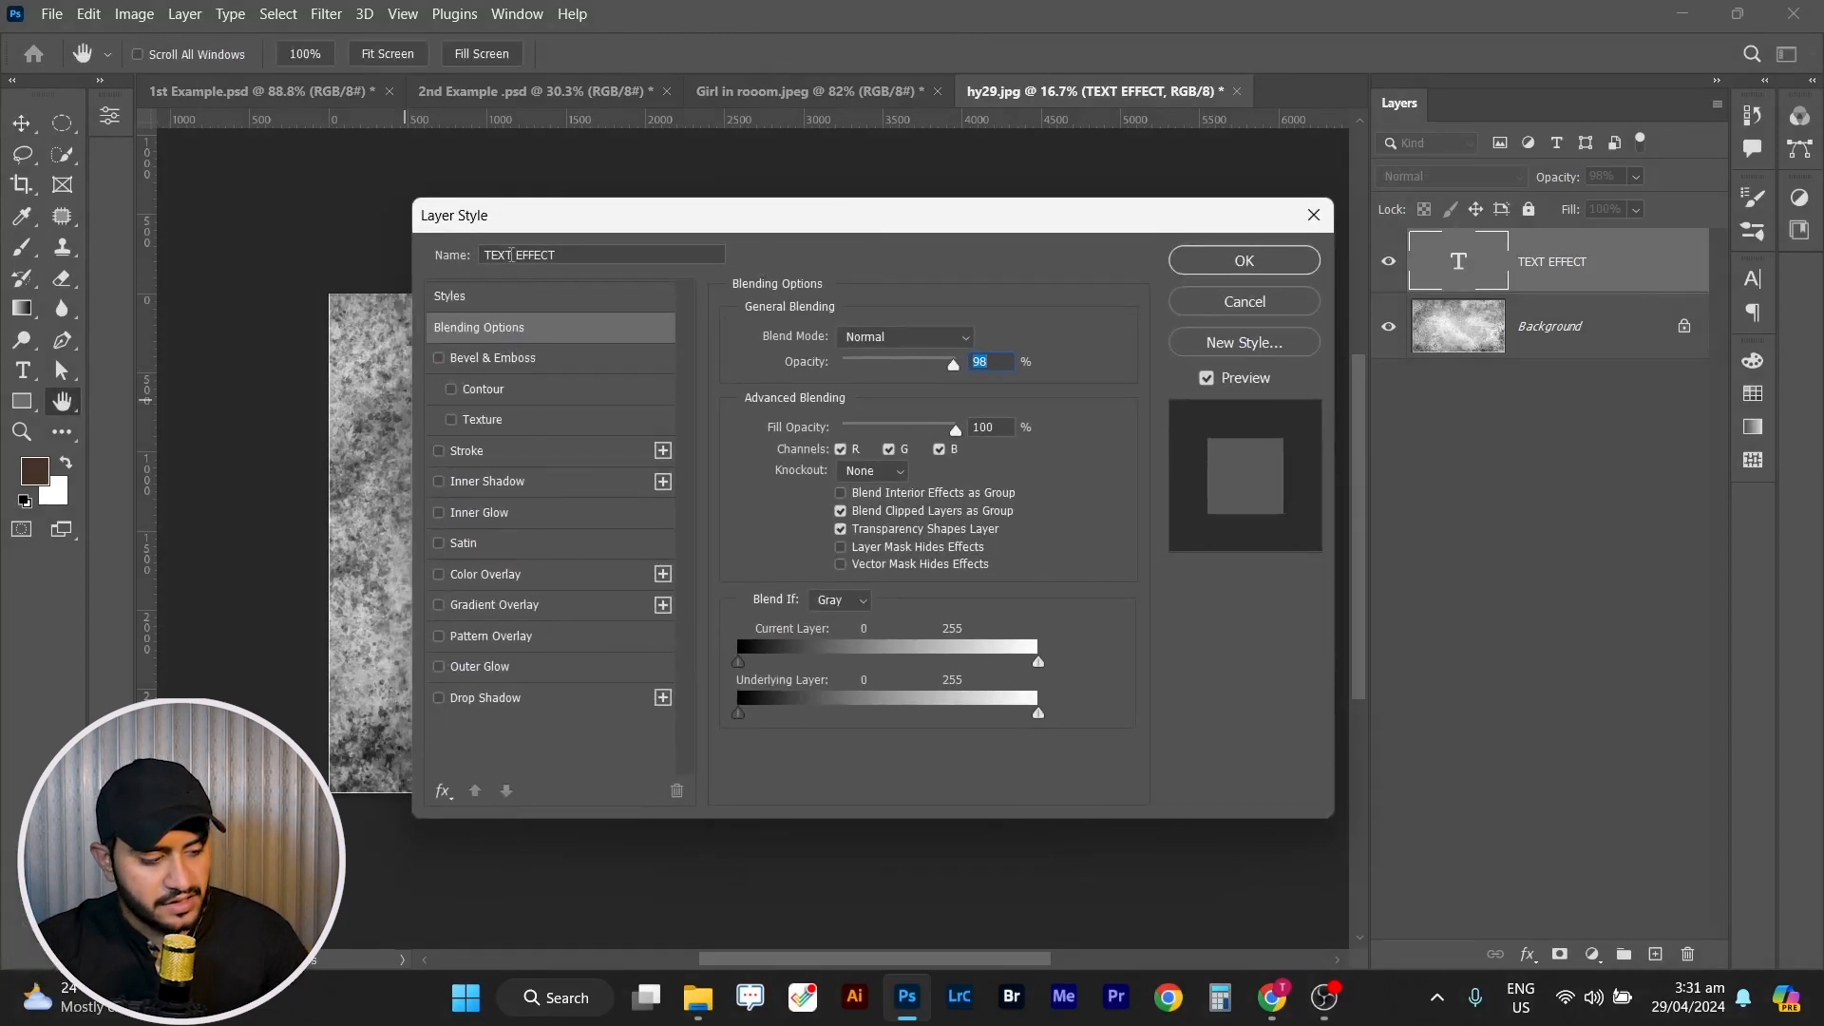
drag(947, 228, 1207, 208)
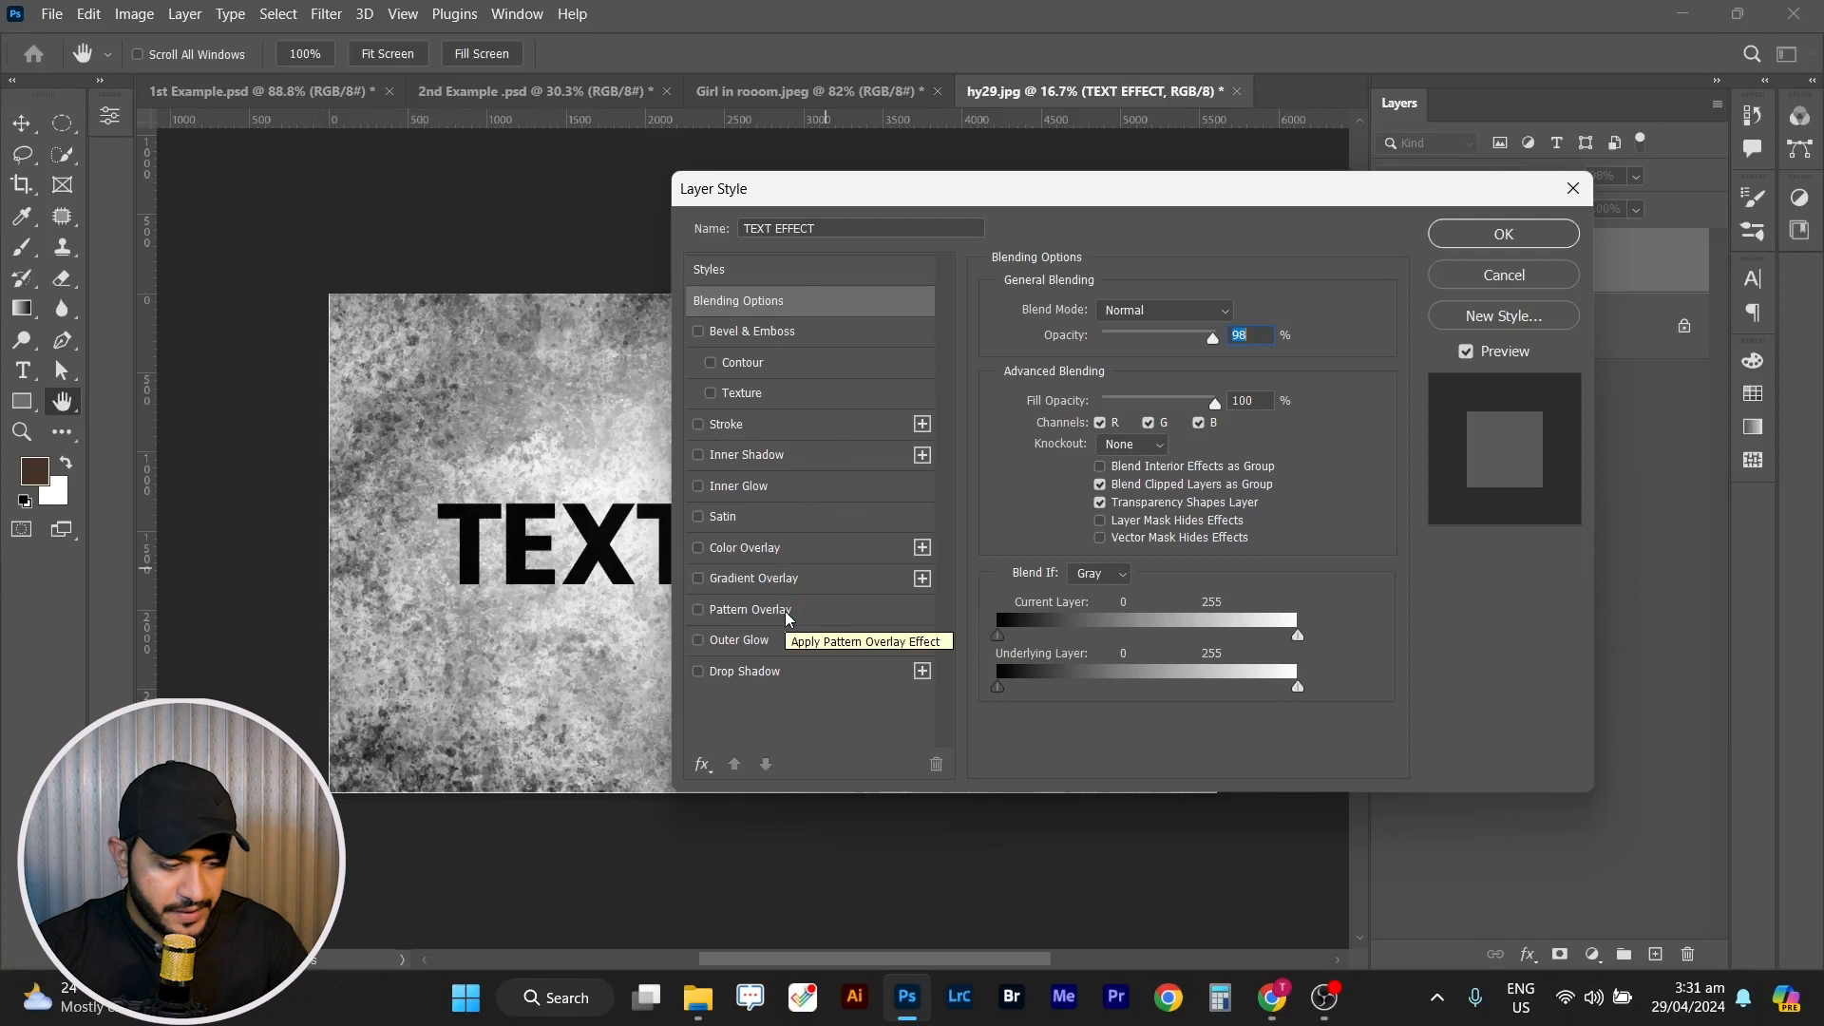
click(814, 681)
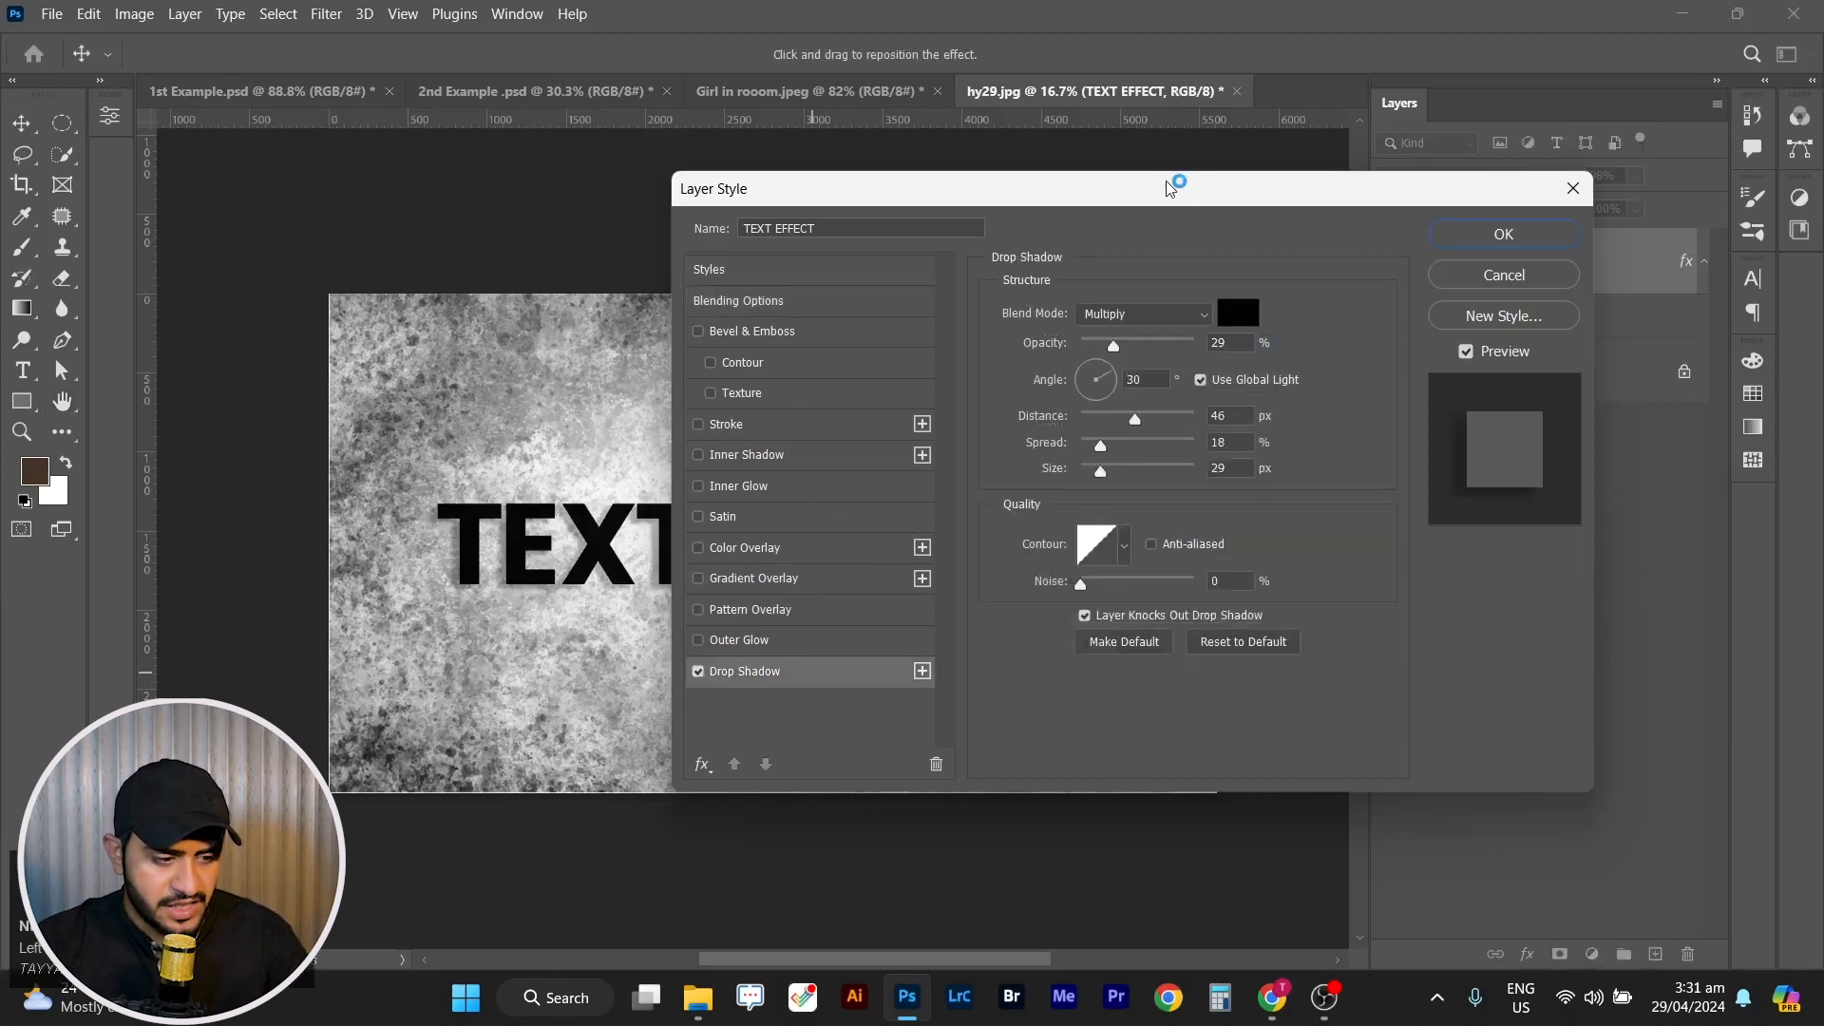
drag(1183, 185, 1452, 152)
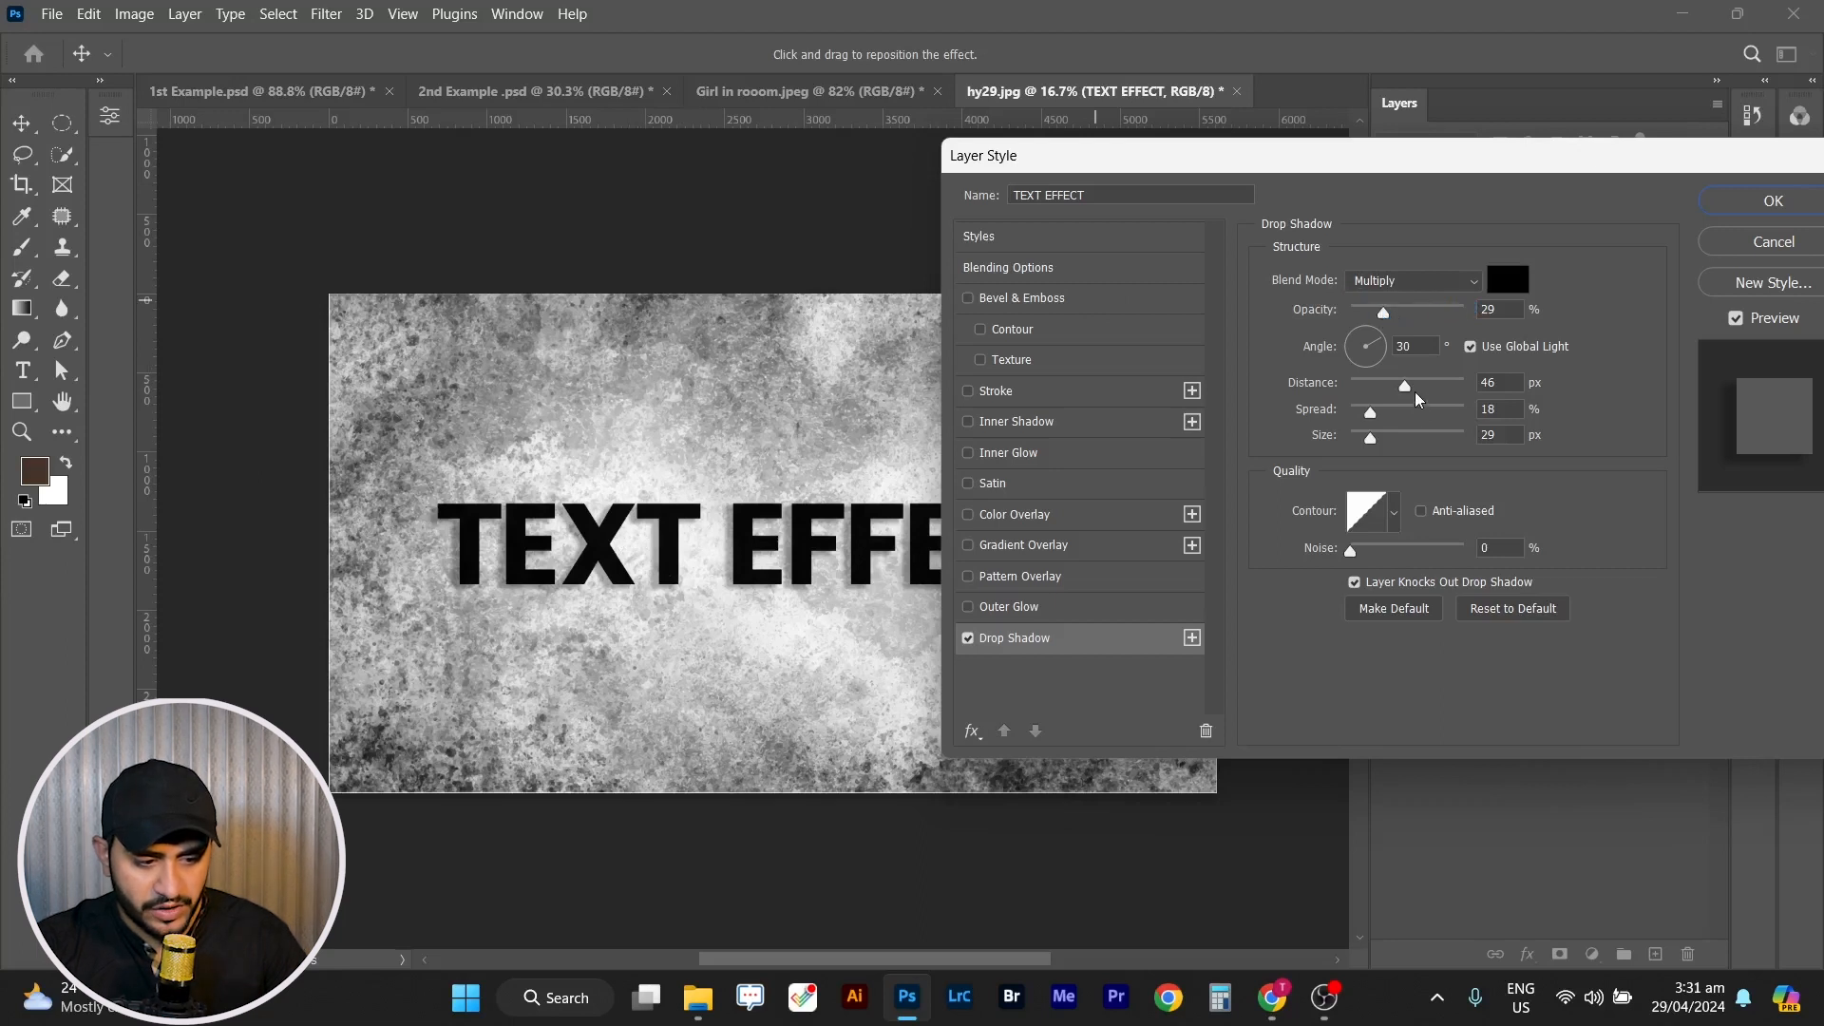
Set the drop shadow's distance to 43 px, spread to 54%, opacity to 60% and colour to dark grey, 373737.
mouse_move(1410, 392)
mouse_down()
mouse_move(1379, 392)
mouse_move(1413, 411)
mouse_up()
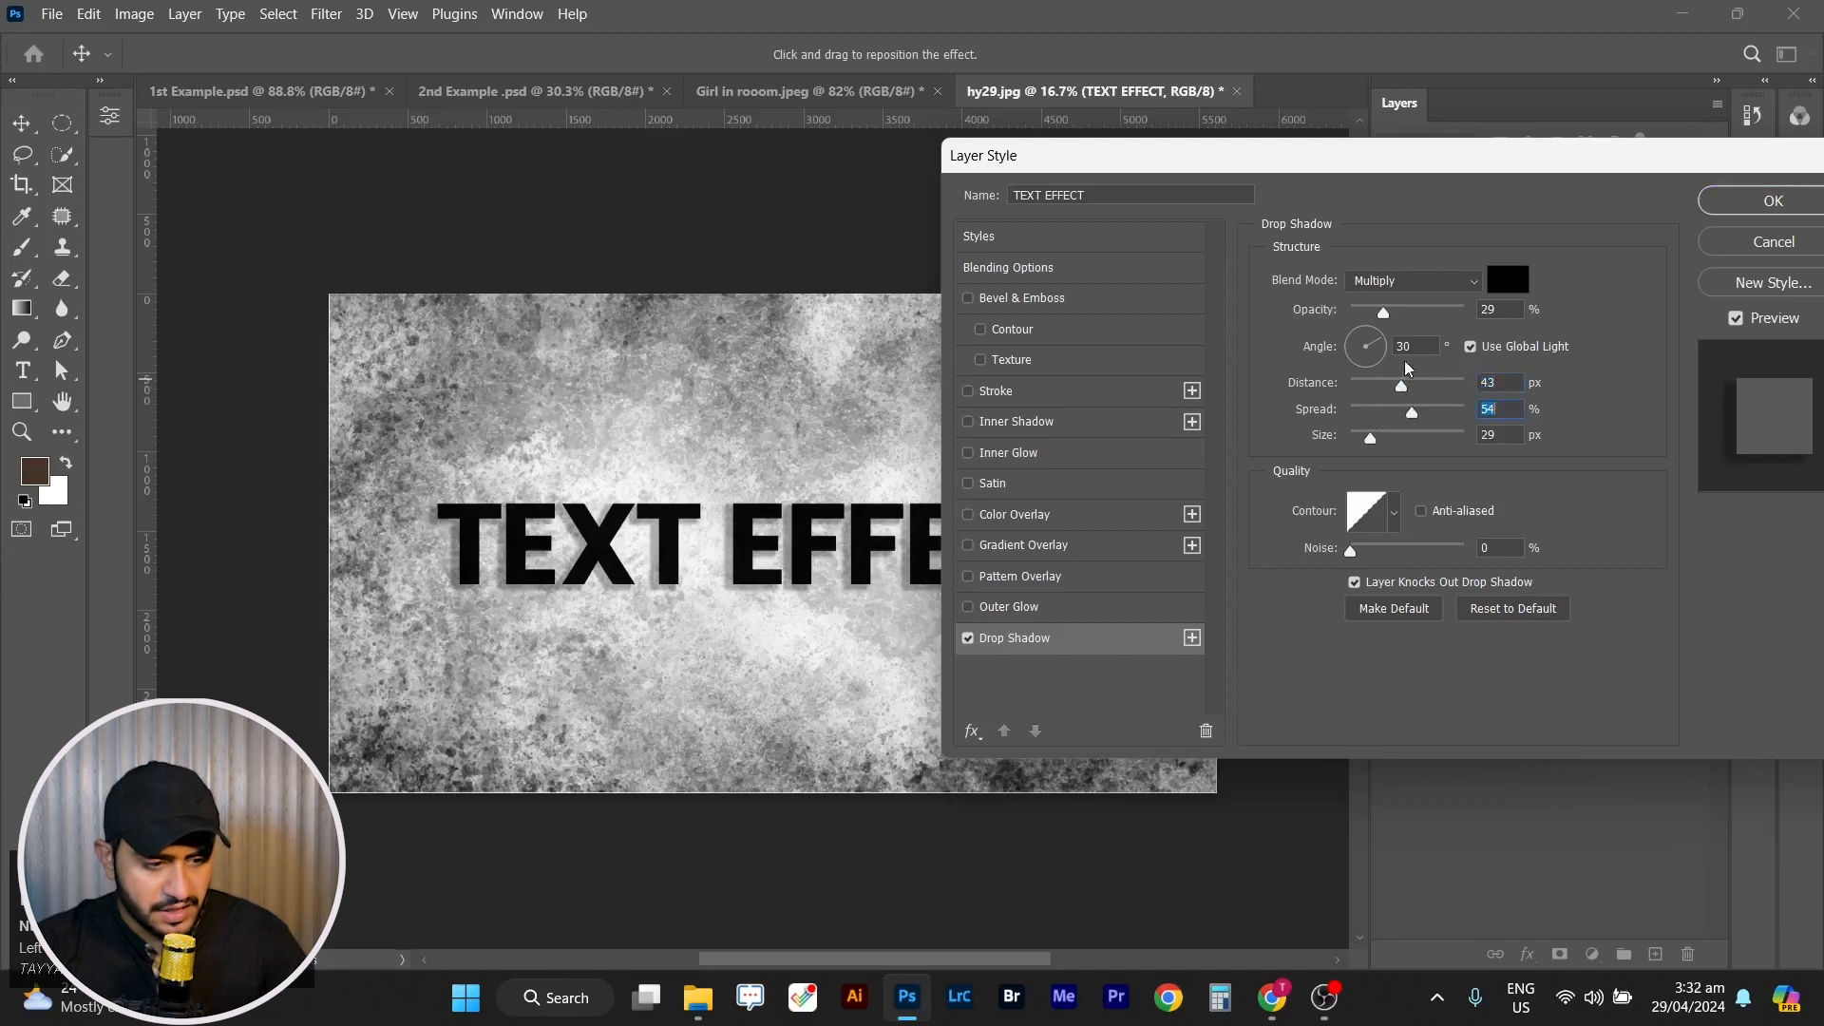
drag(1384, 315, 1421, 314)
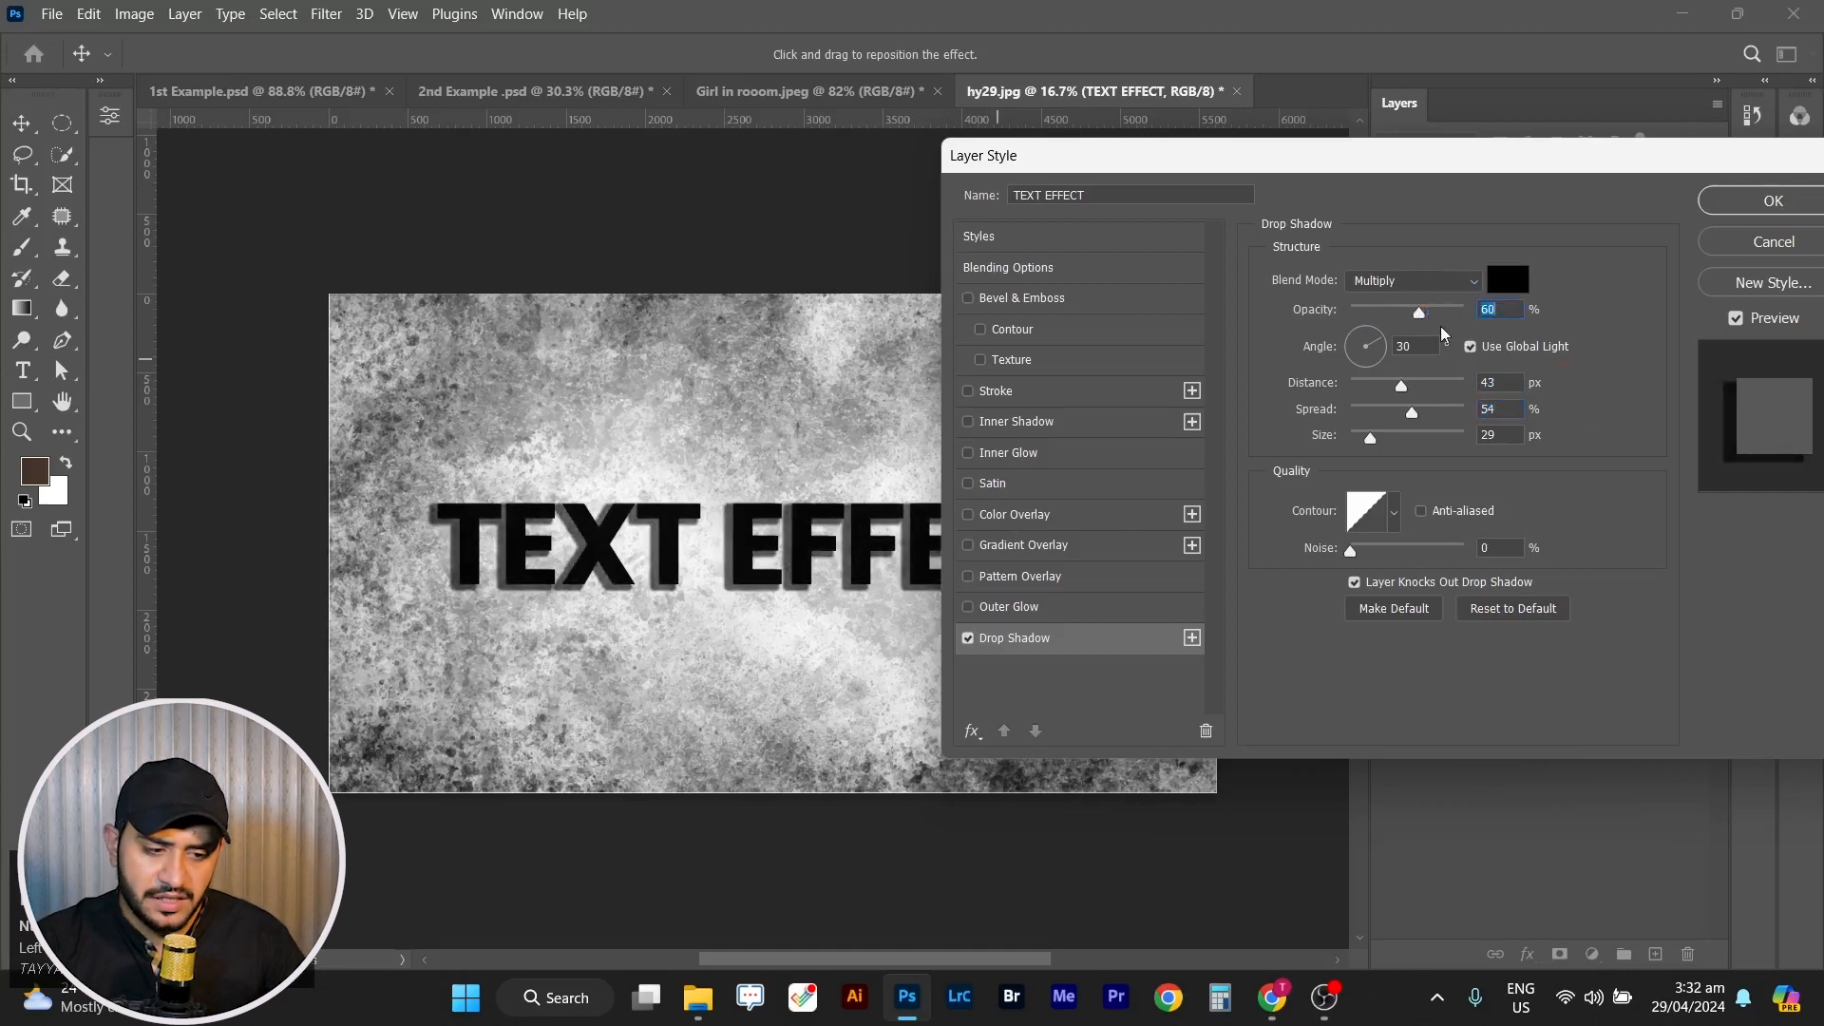
click(1501, 282)
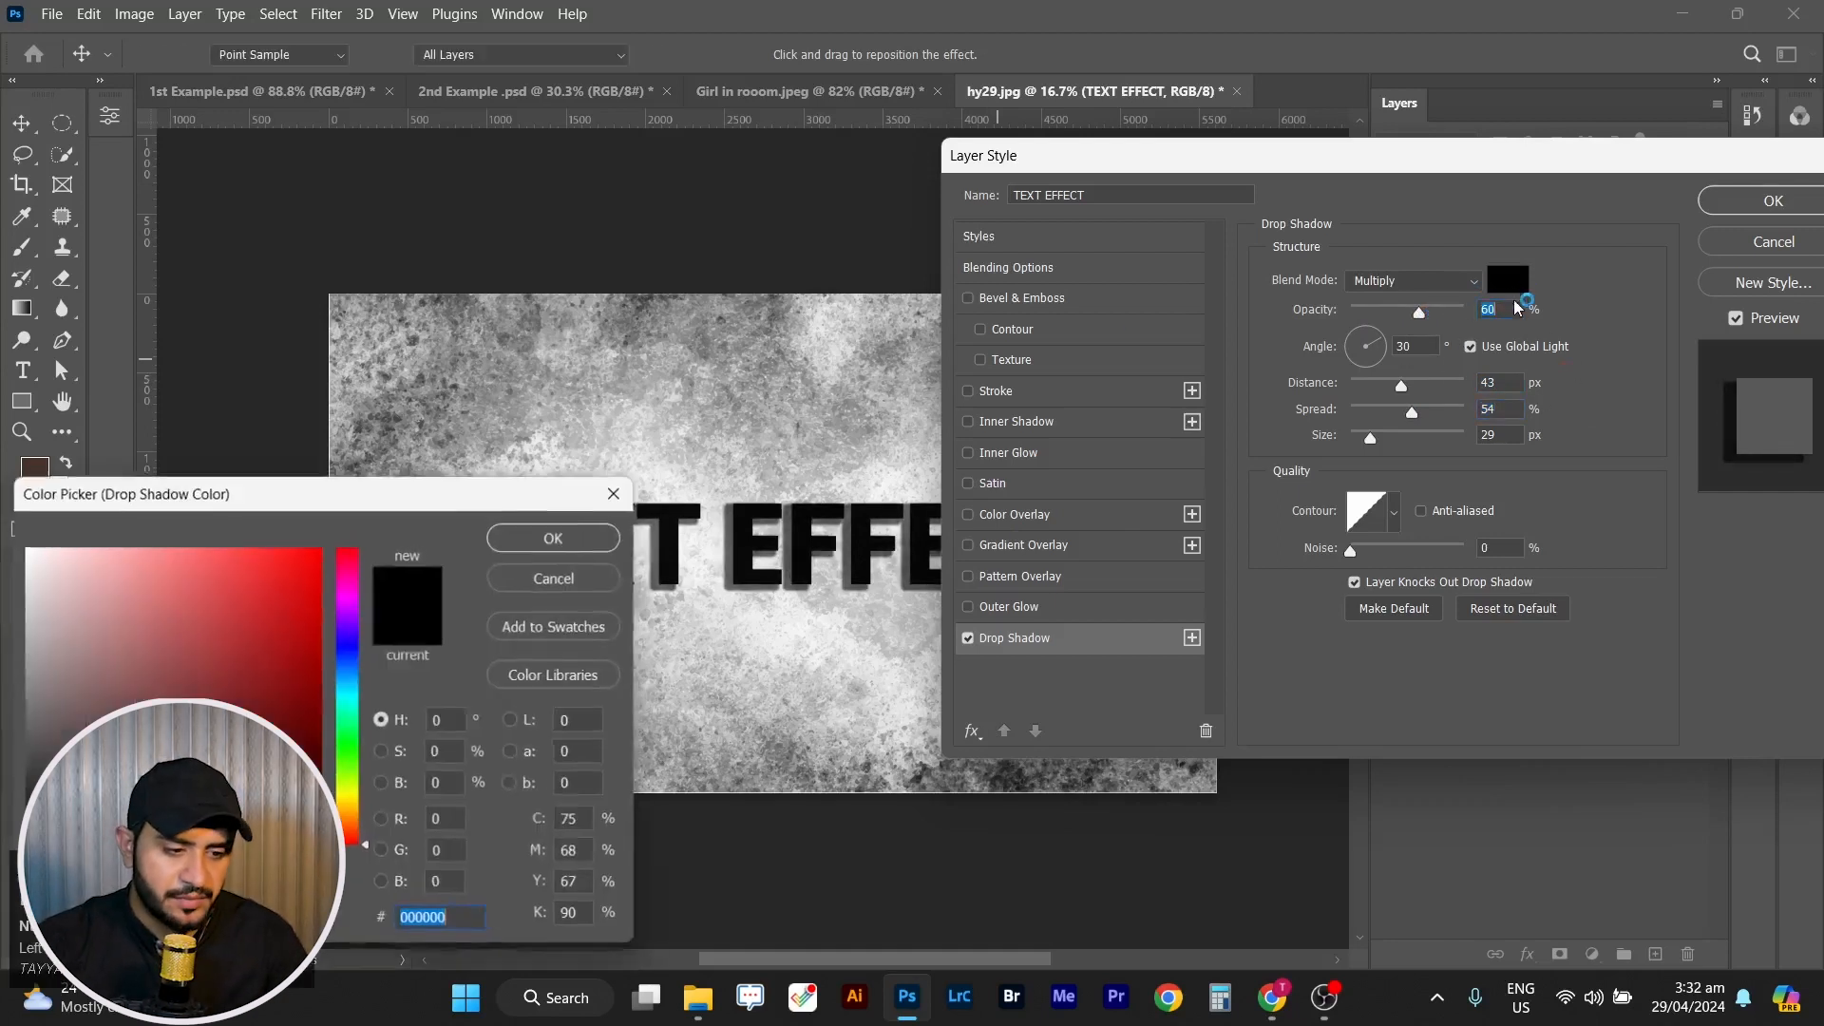
drag(234, 680, 321, 553)
drag(139, 666, 2, 782)
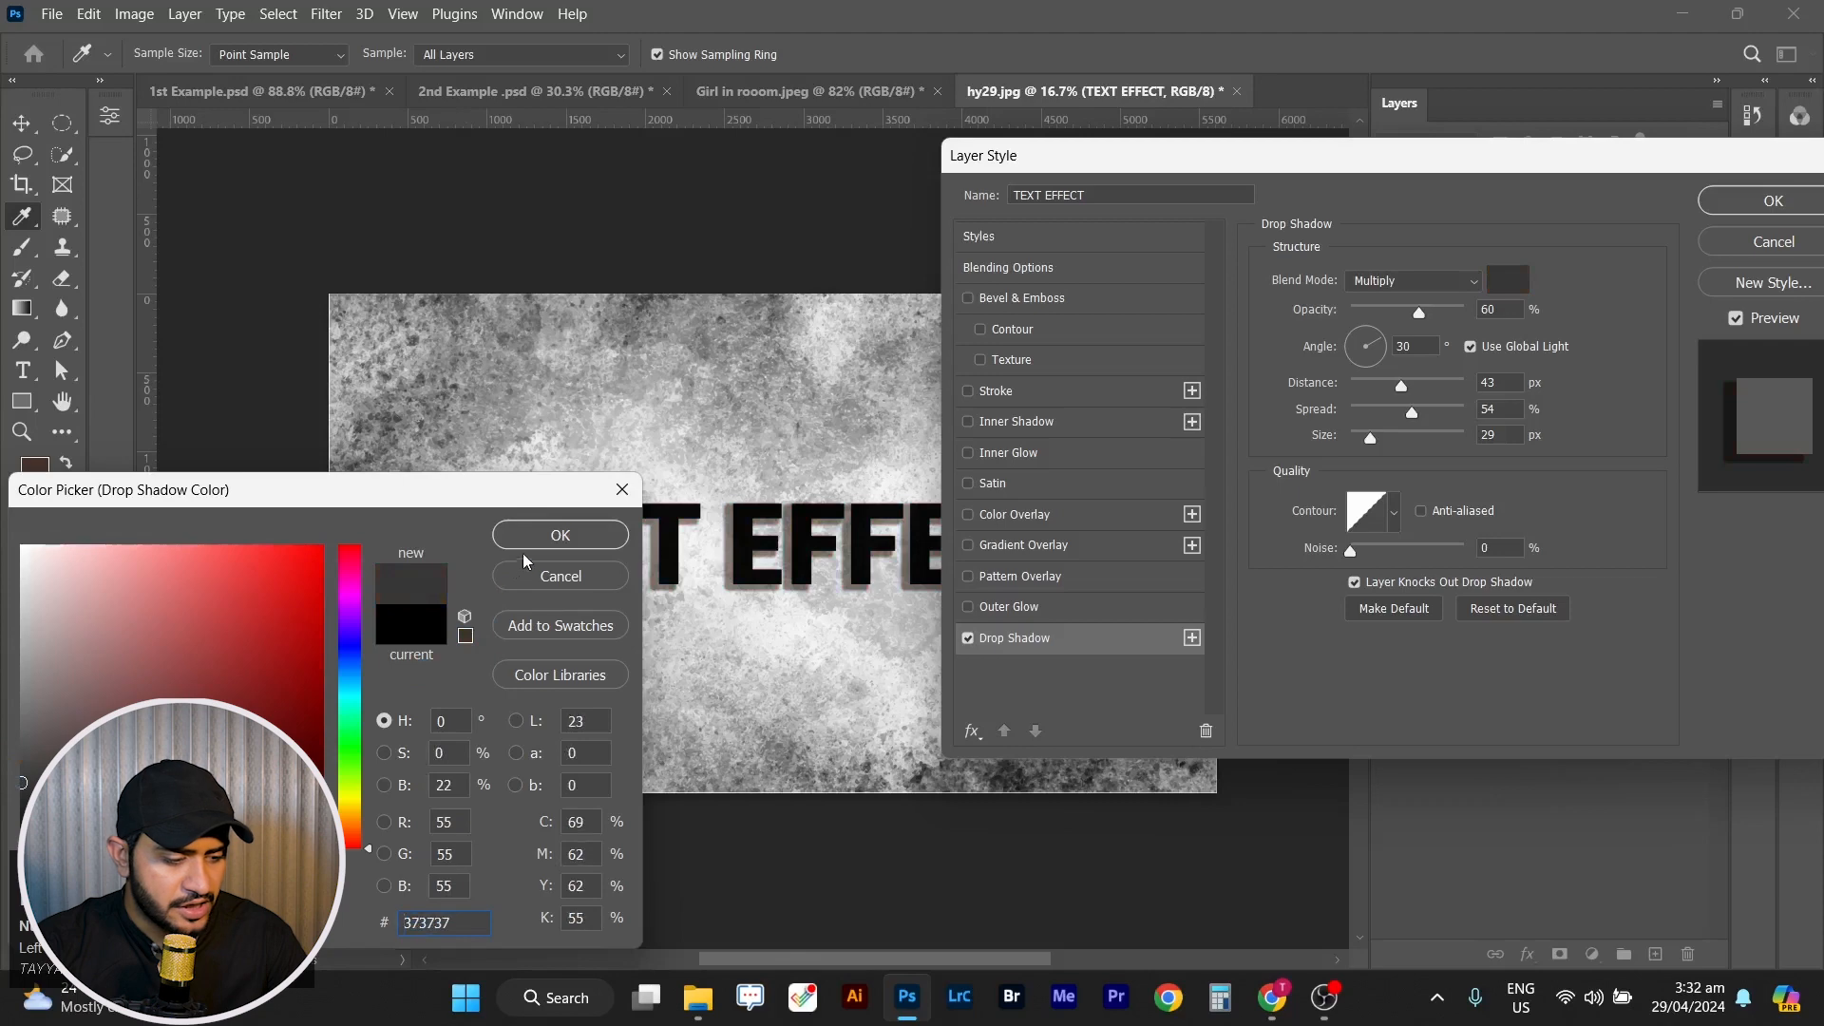
click(549, 535)
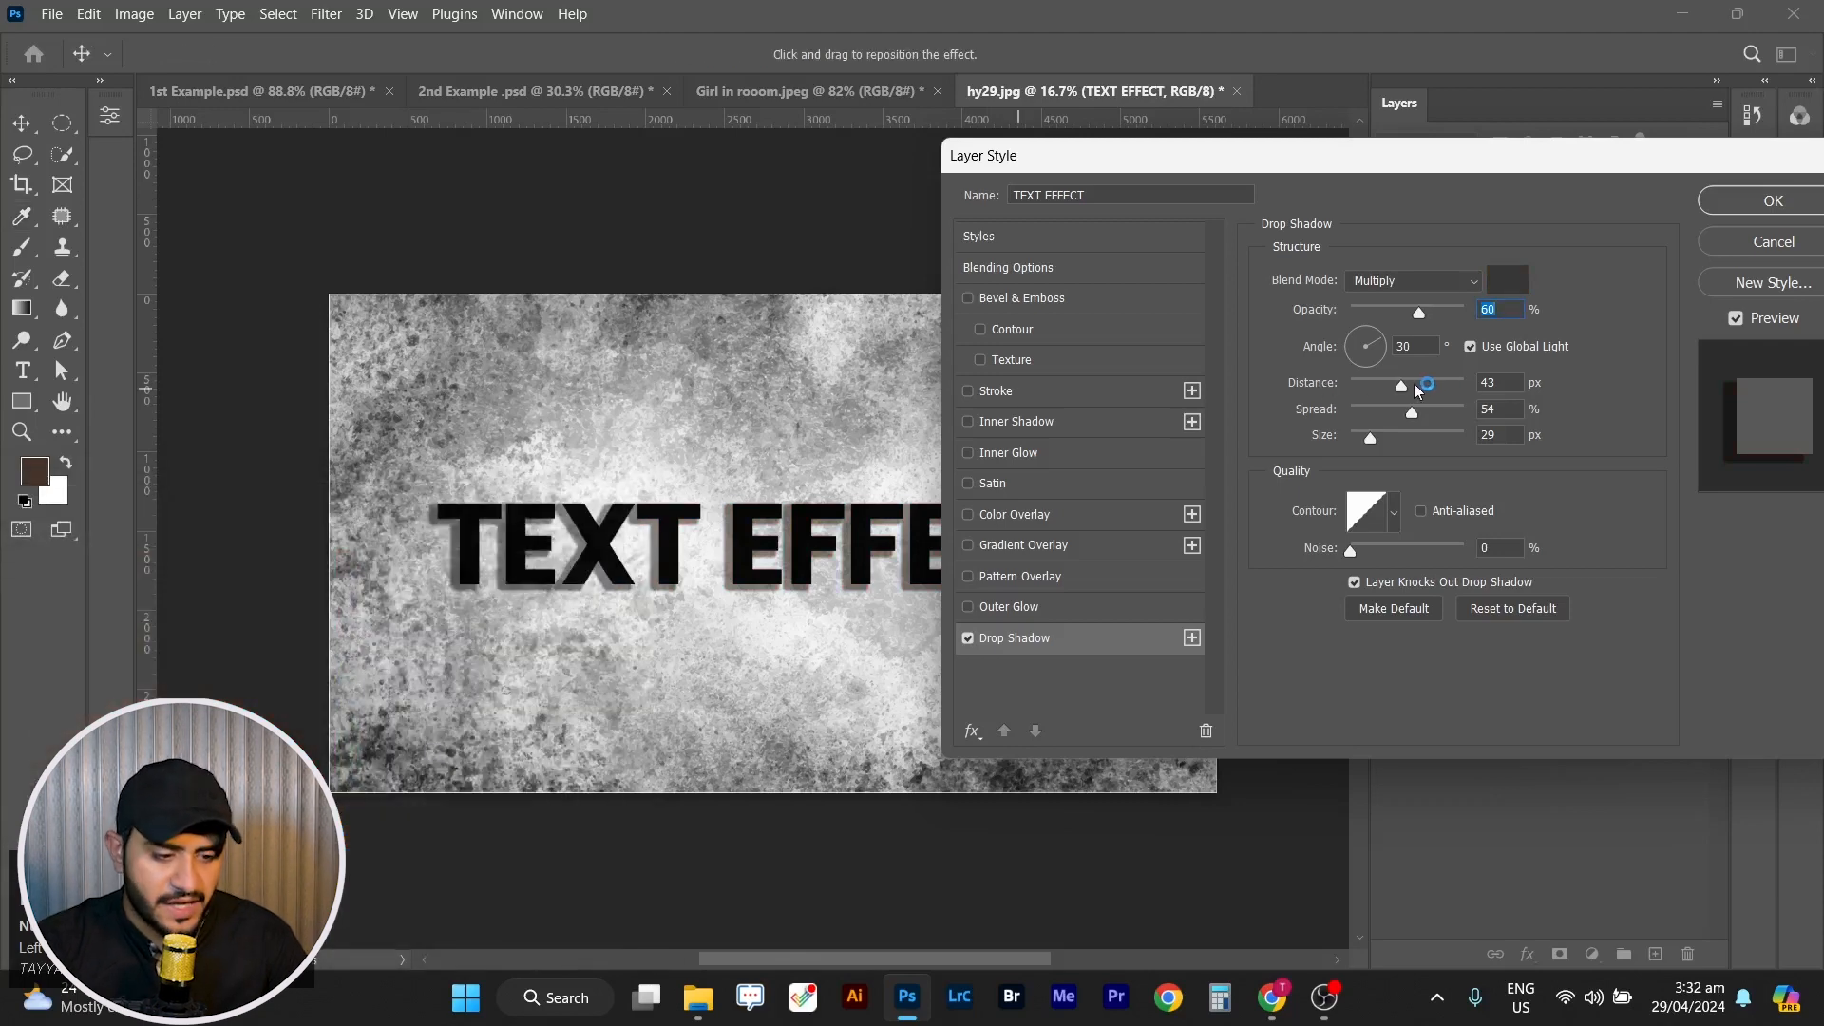
Refine the drop shadow to a distance of 27 px, spread of 78%, size of 10 px and noise of 32%.
mouse_move(1398, 390)
mouse_down()
mouse_move(1414, 385)
mouse_move(1373, 389)
mouse_move(1414, 384)
mouse_up()
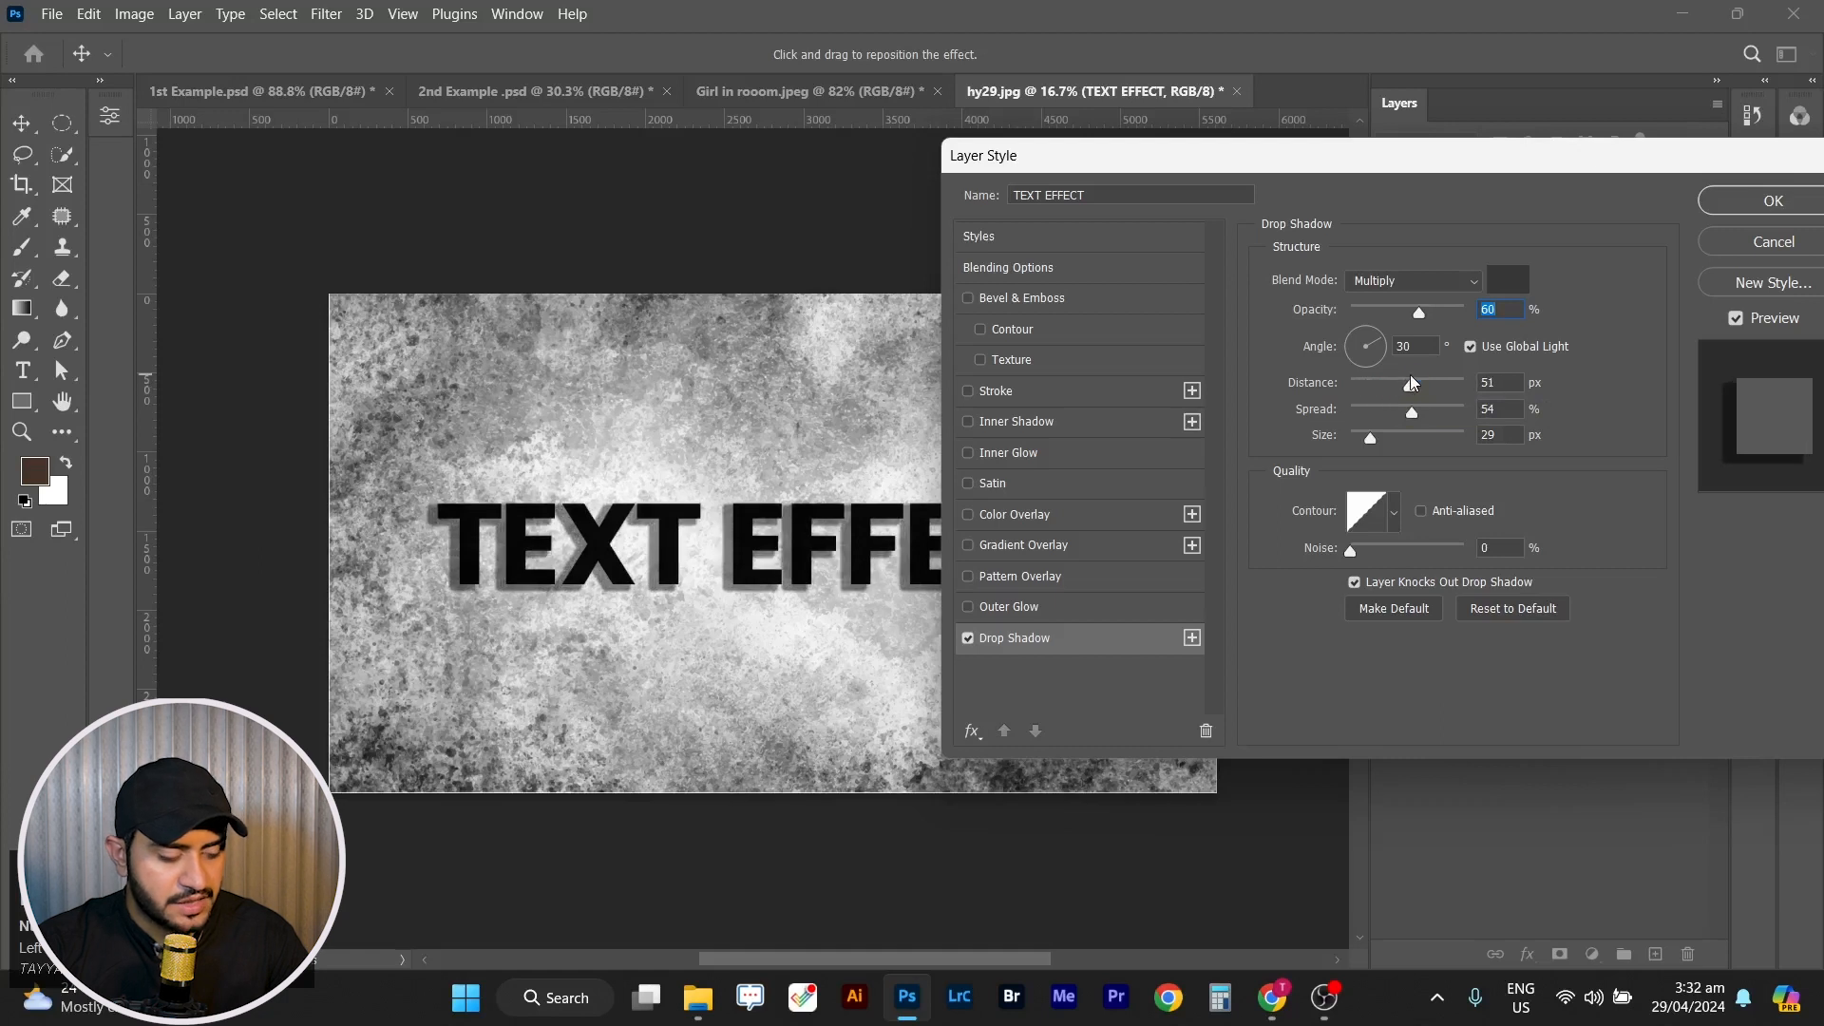
click(1412, 383)
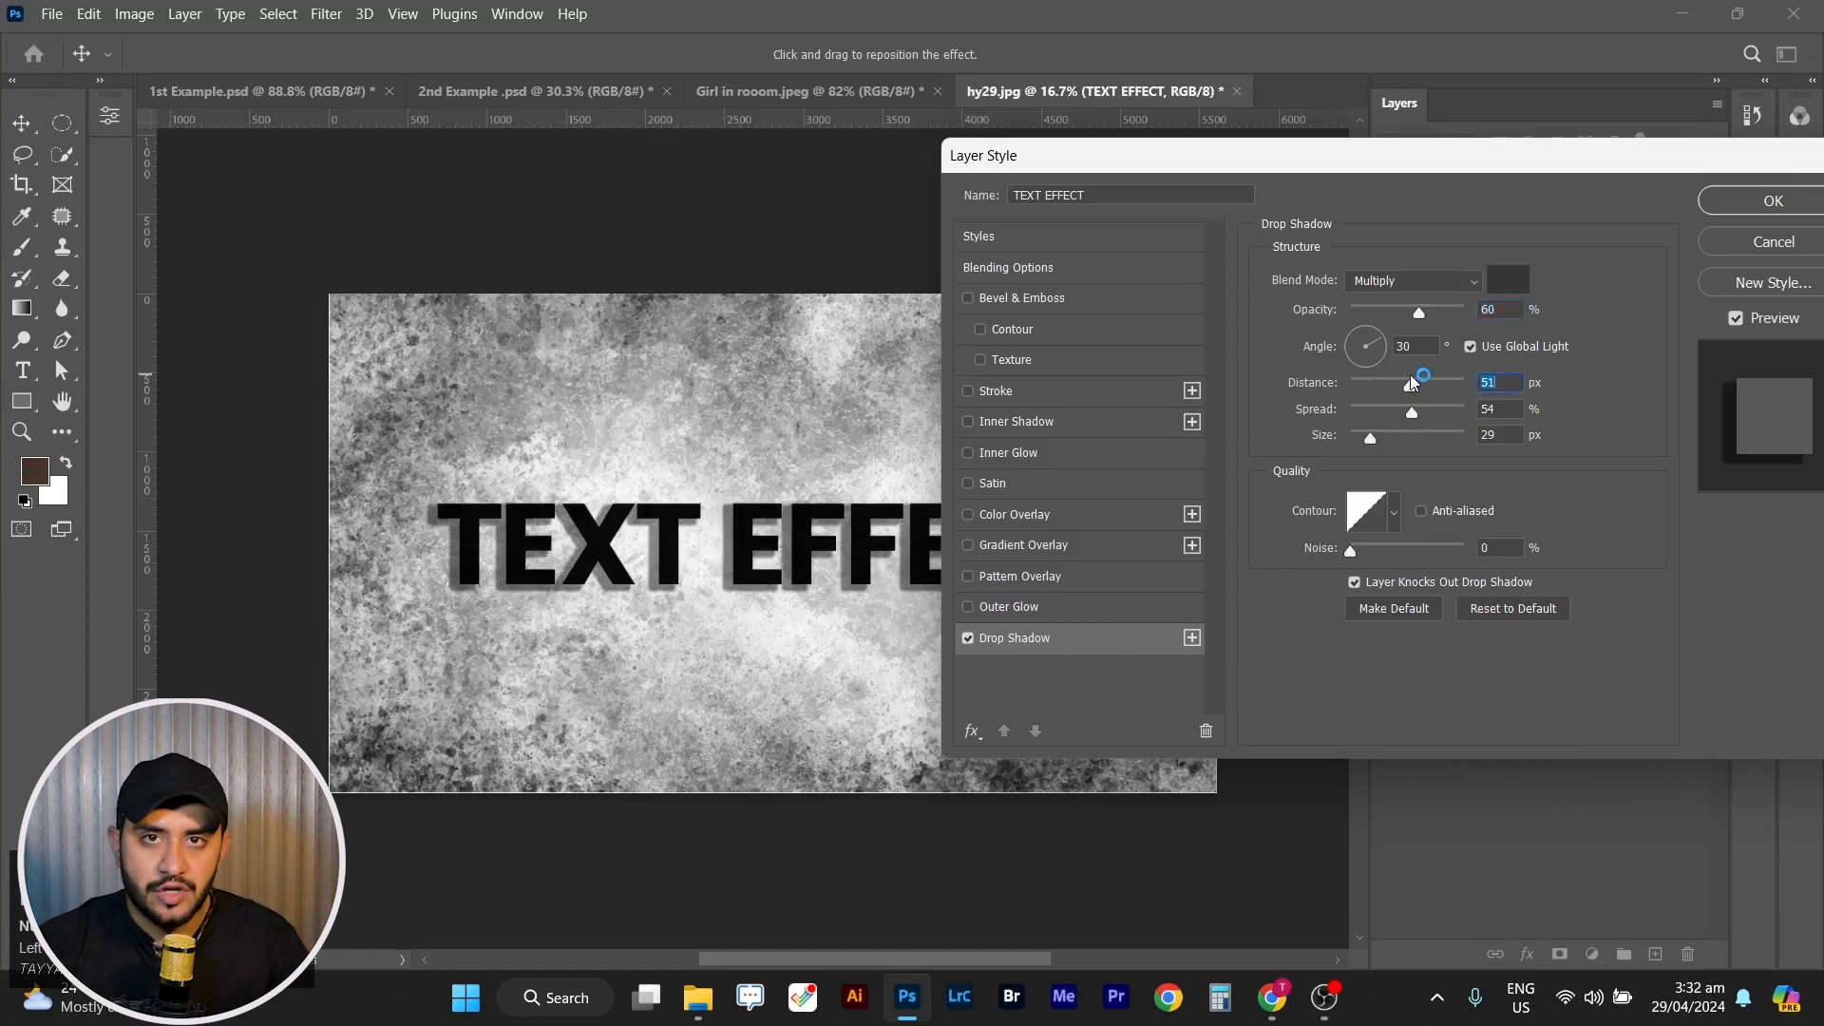
mouse_move(1409, 387)
mouse_down()
mouse_move(1382, 390)
mouse_move(1437, 407)
mouse_up()
click(1439, 412)
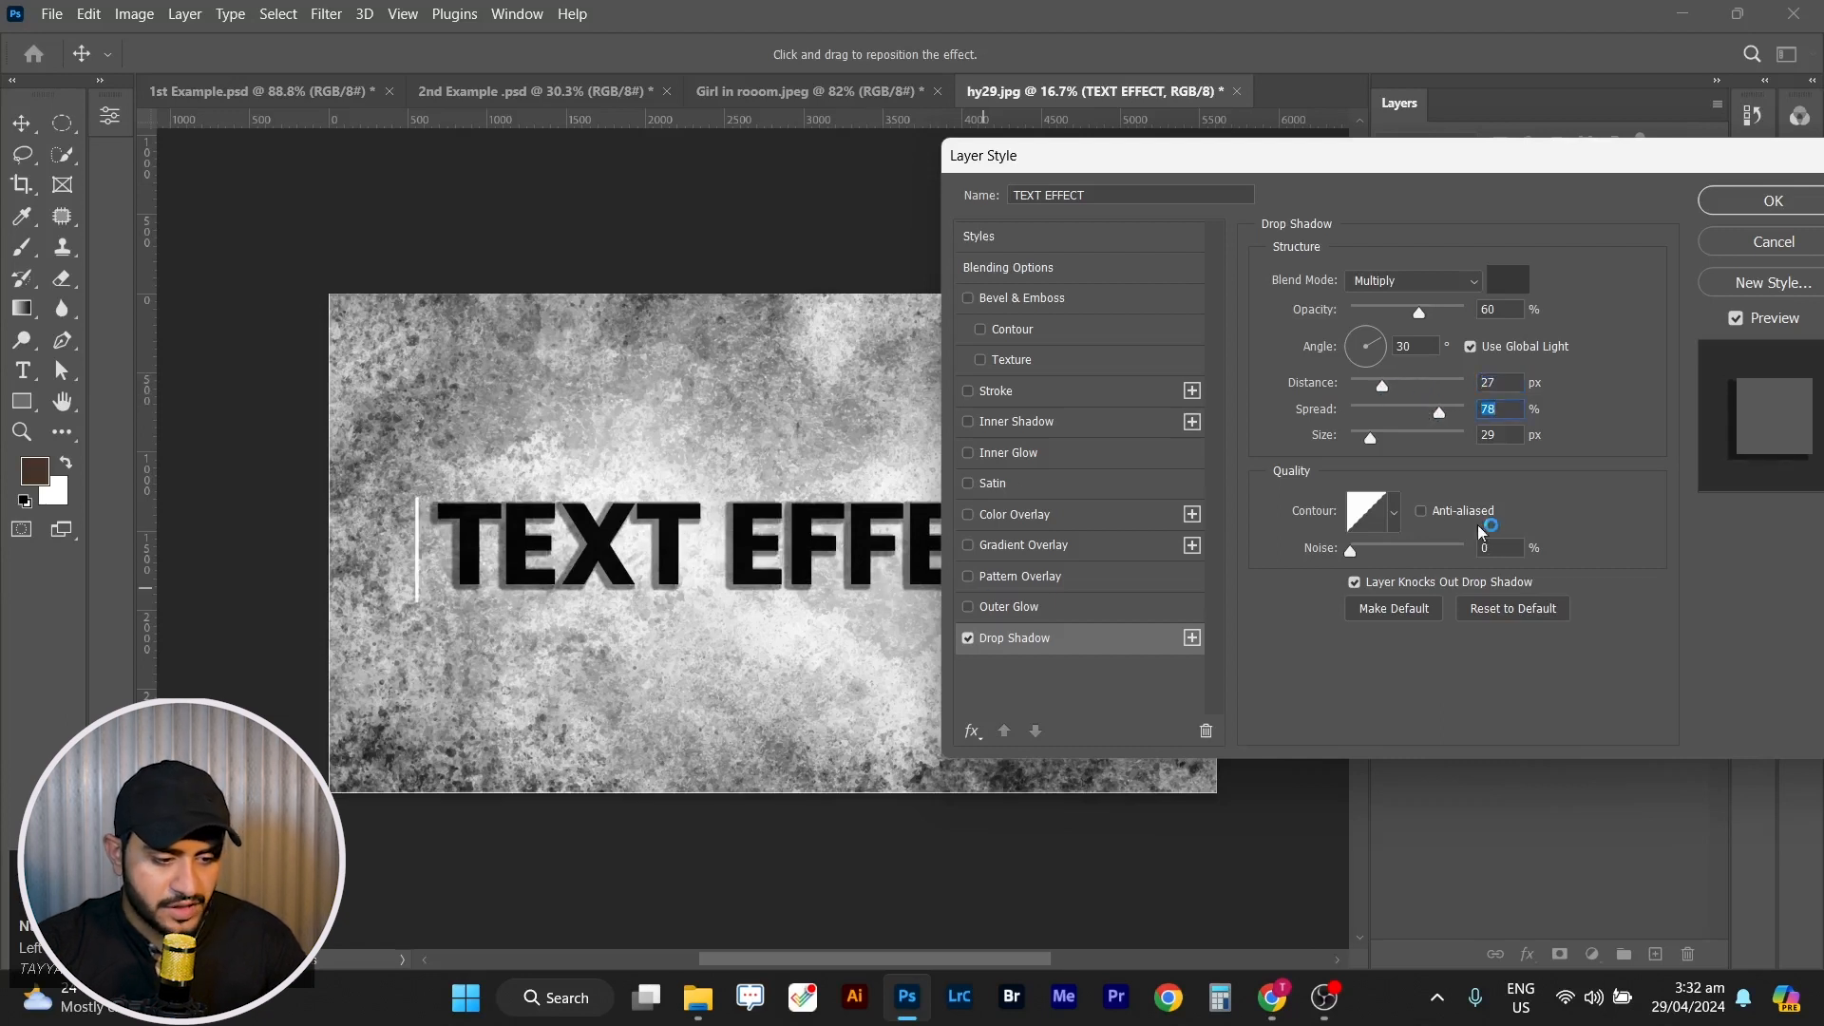
mouse_move(1365, 436)
mouse_down()
mouse_move(1404, 437)
mouse_move(1362, 436)
mouse_up()
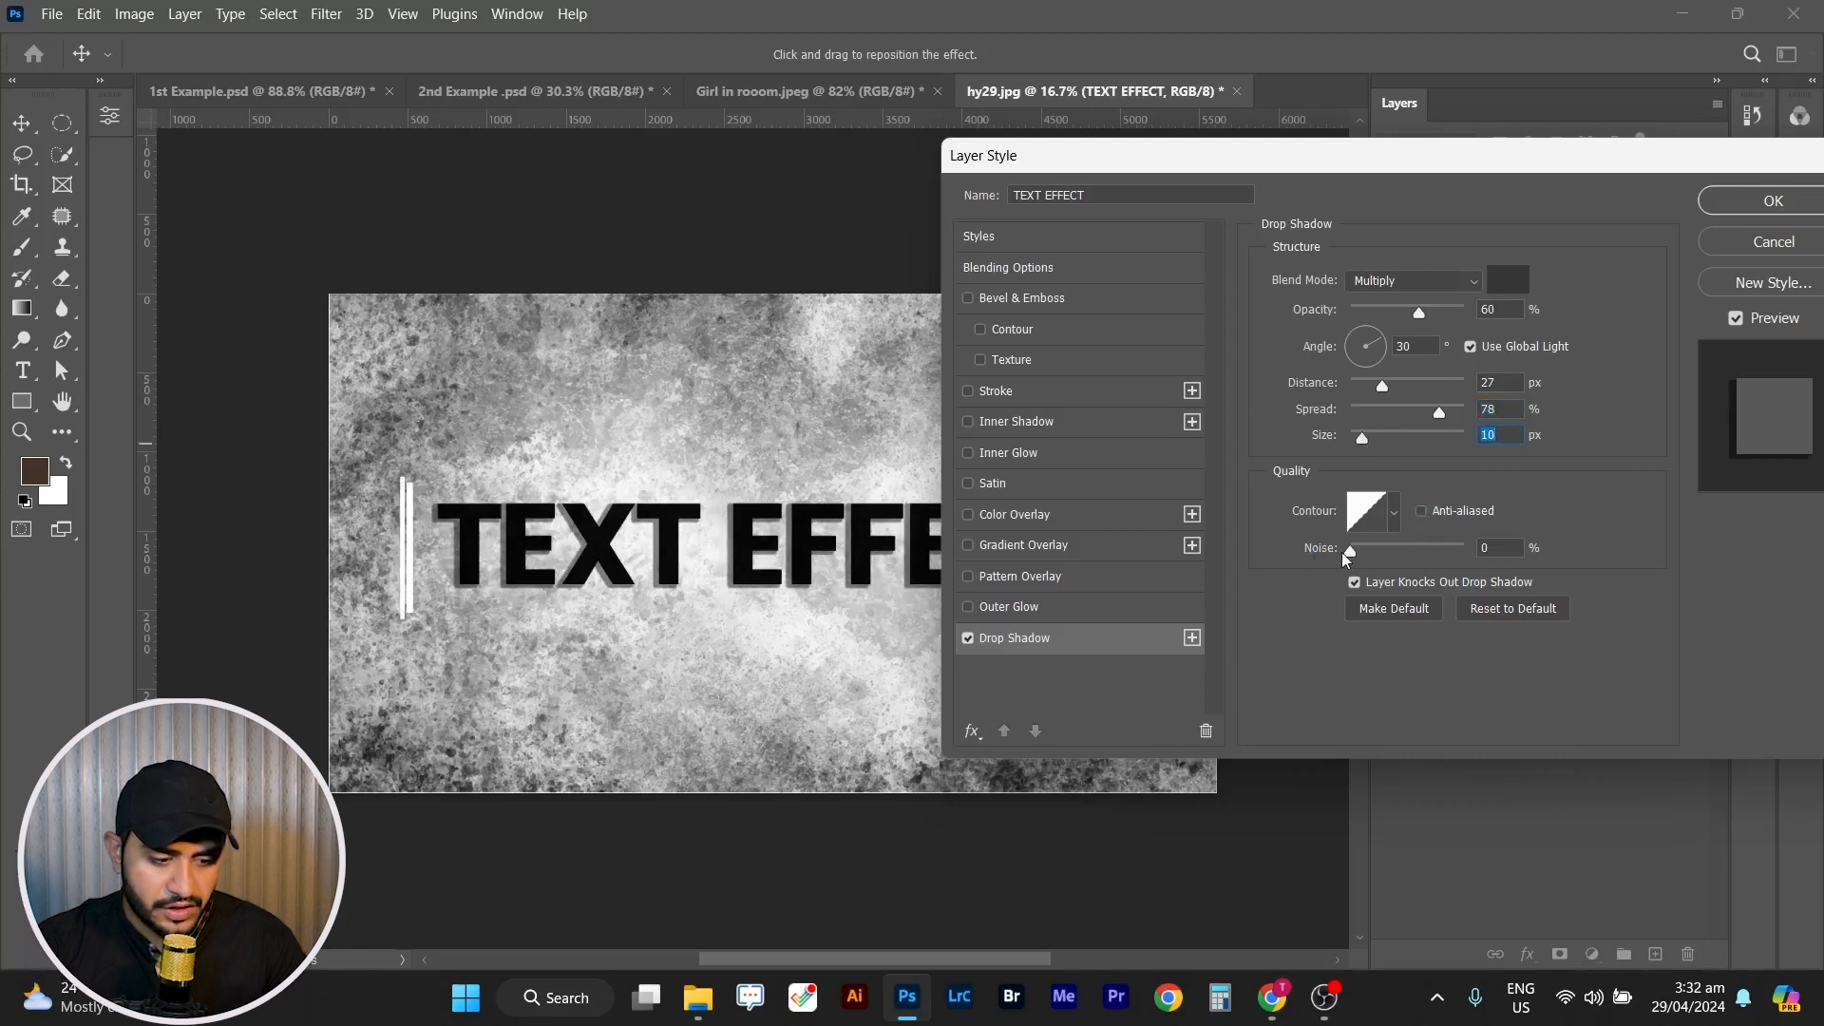
drag(1348, 553, 1388, 556)
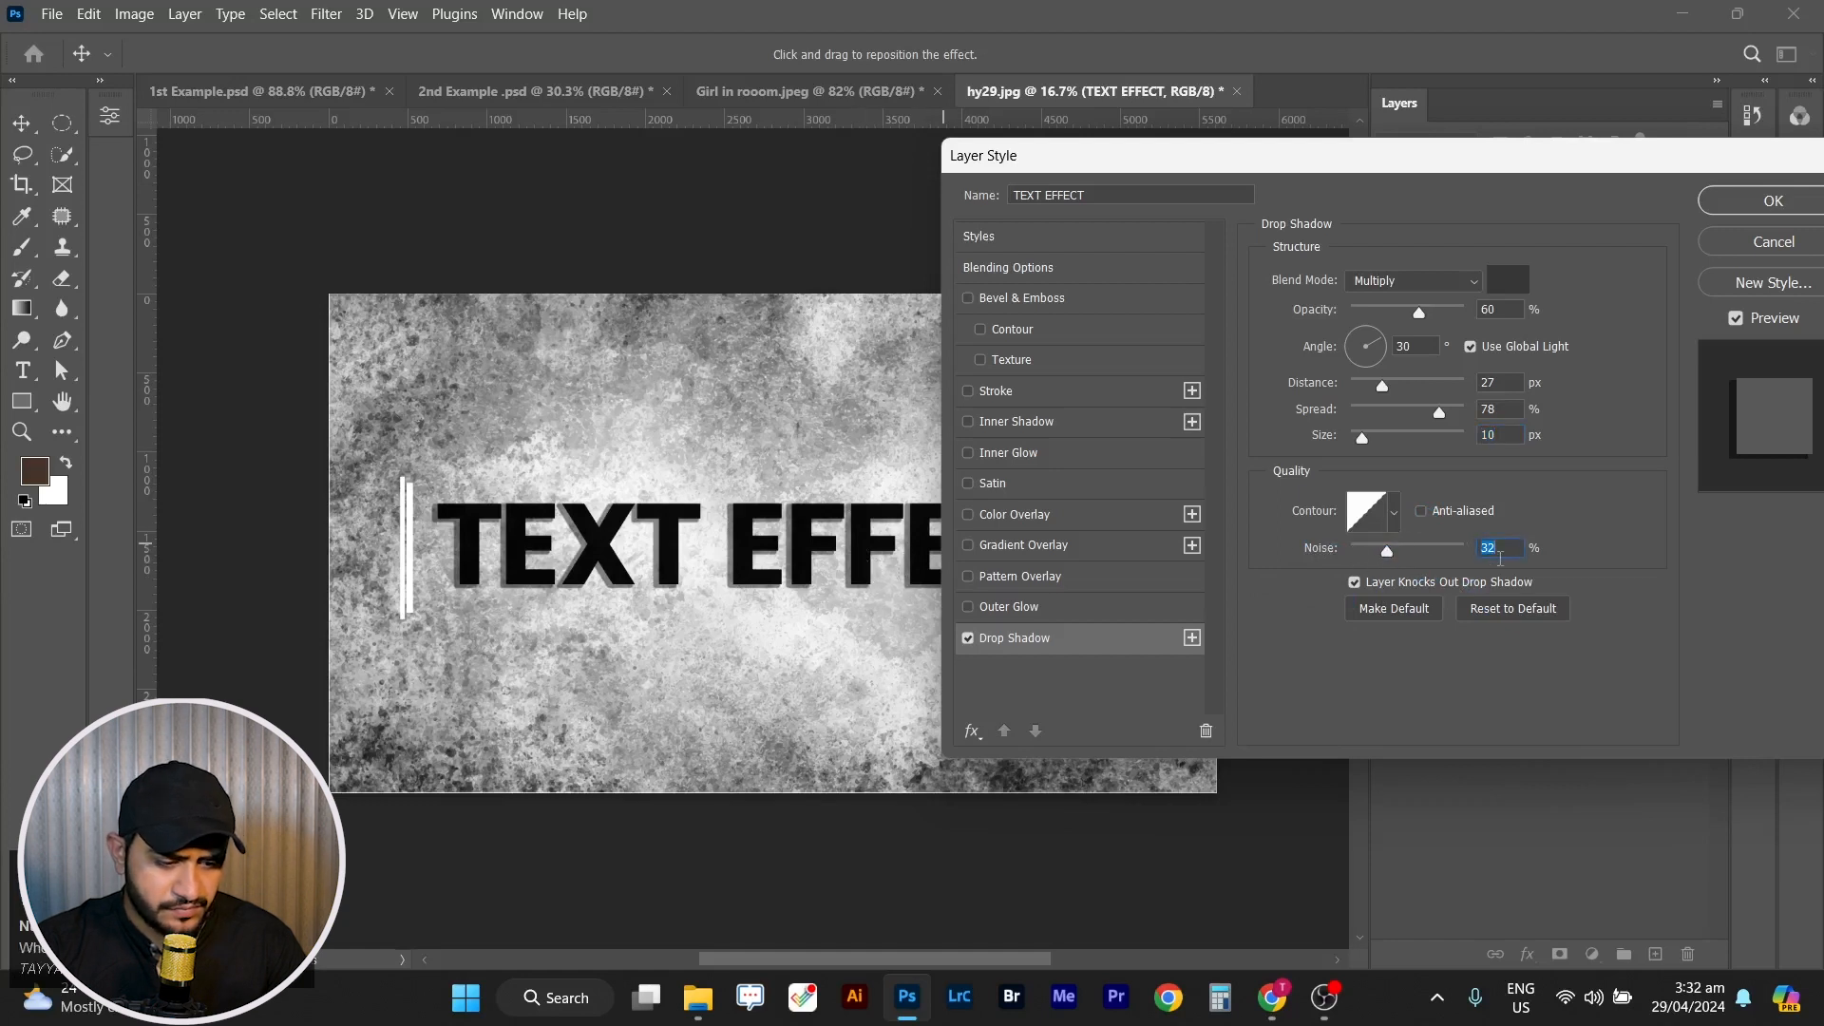
Set the drop shadow's noise to 0% and switch Use Global Light off and back on.
drag(1386, 552, 1349, 552)
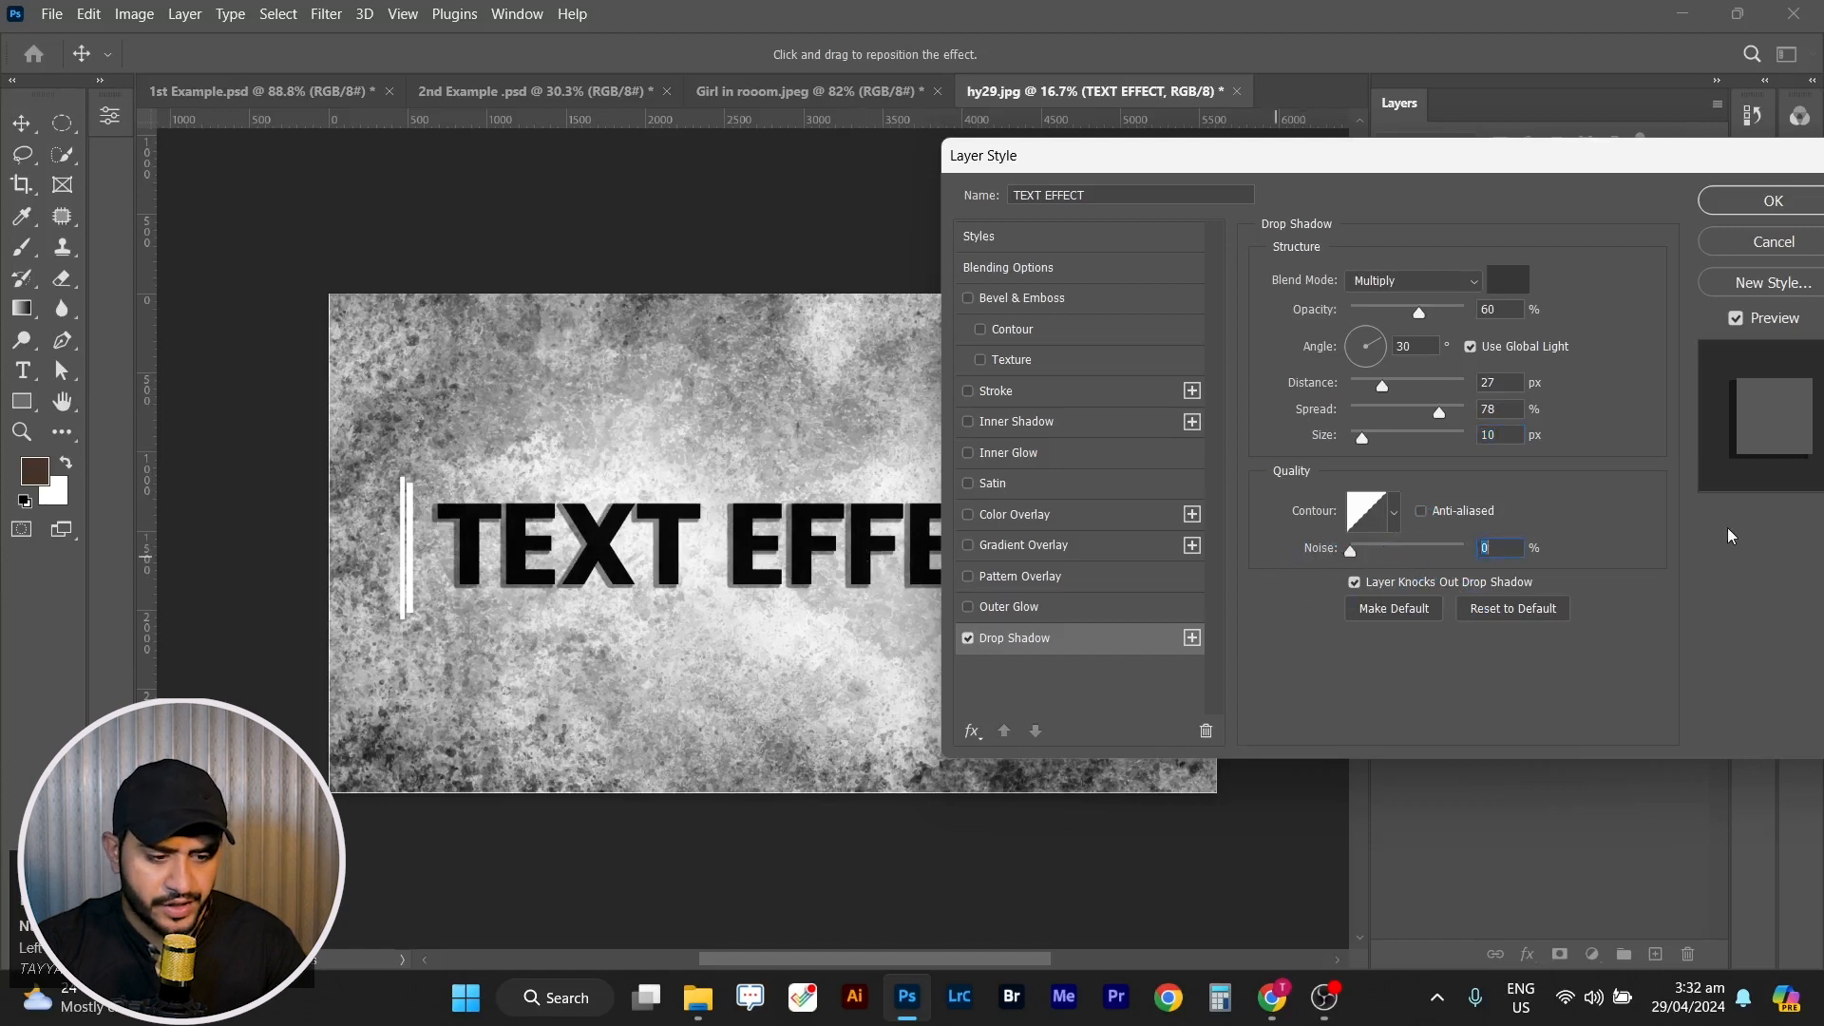
click(1474, 346)
click(1473, 347)
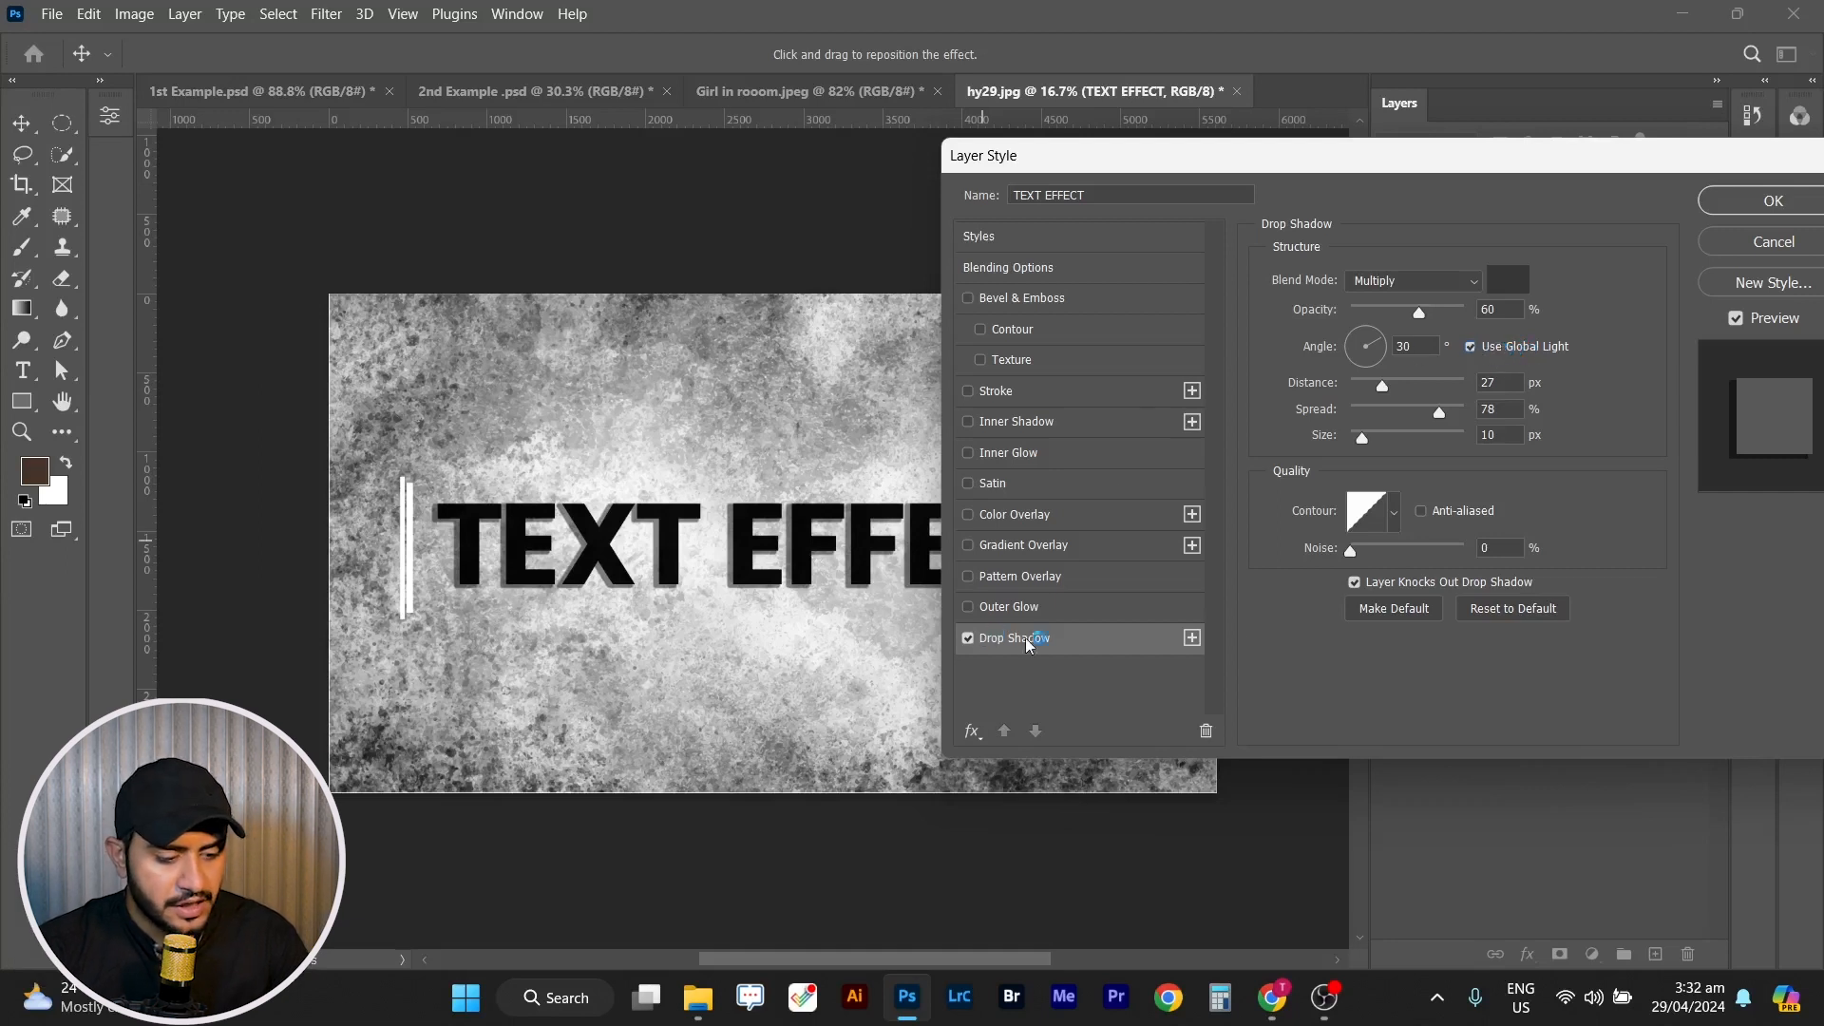
Try a second drop shadow on the text with angle -102°, distance 32 px, spread 36% and size 142 px.
click(1193, 639)
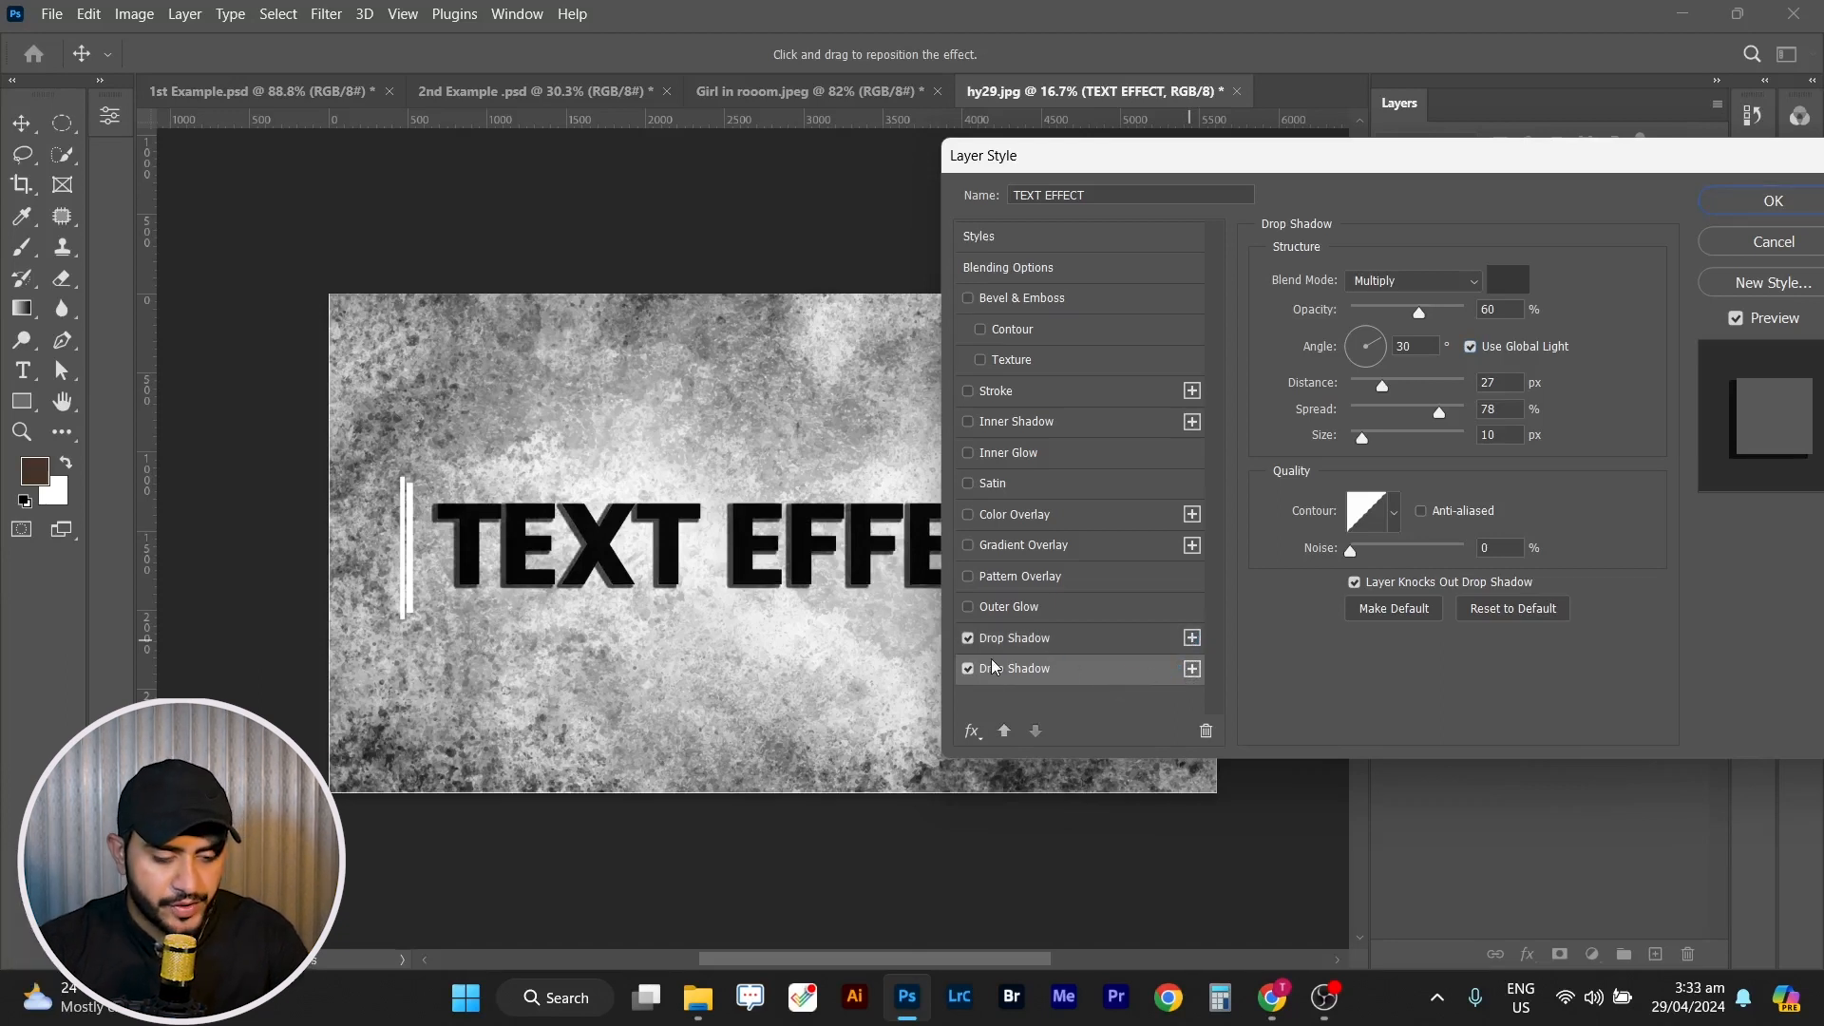
drag(1381, 351, 1366, 401)
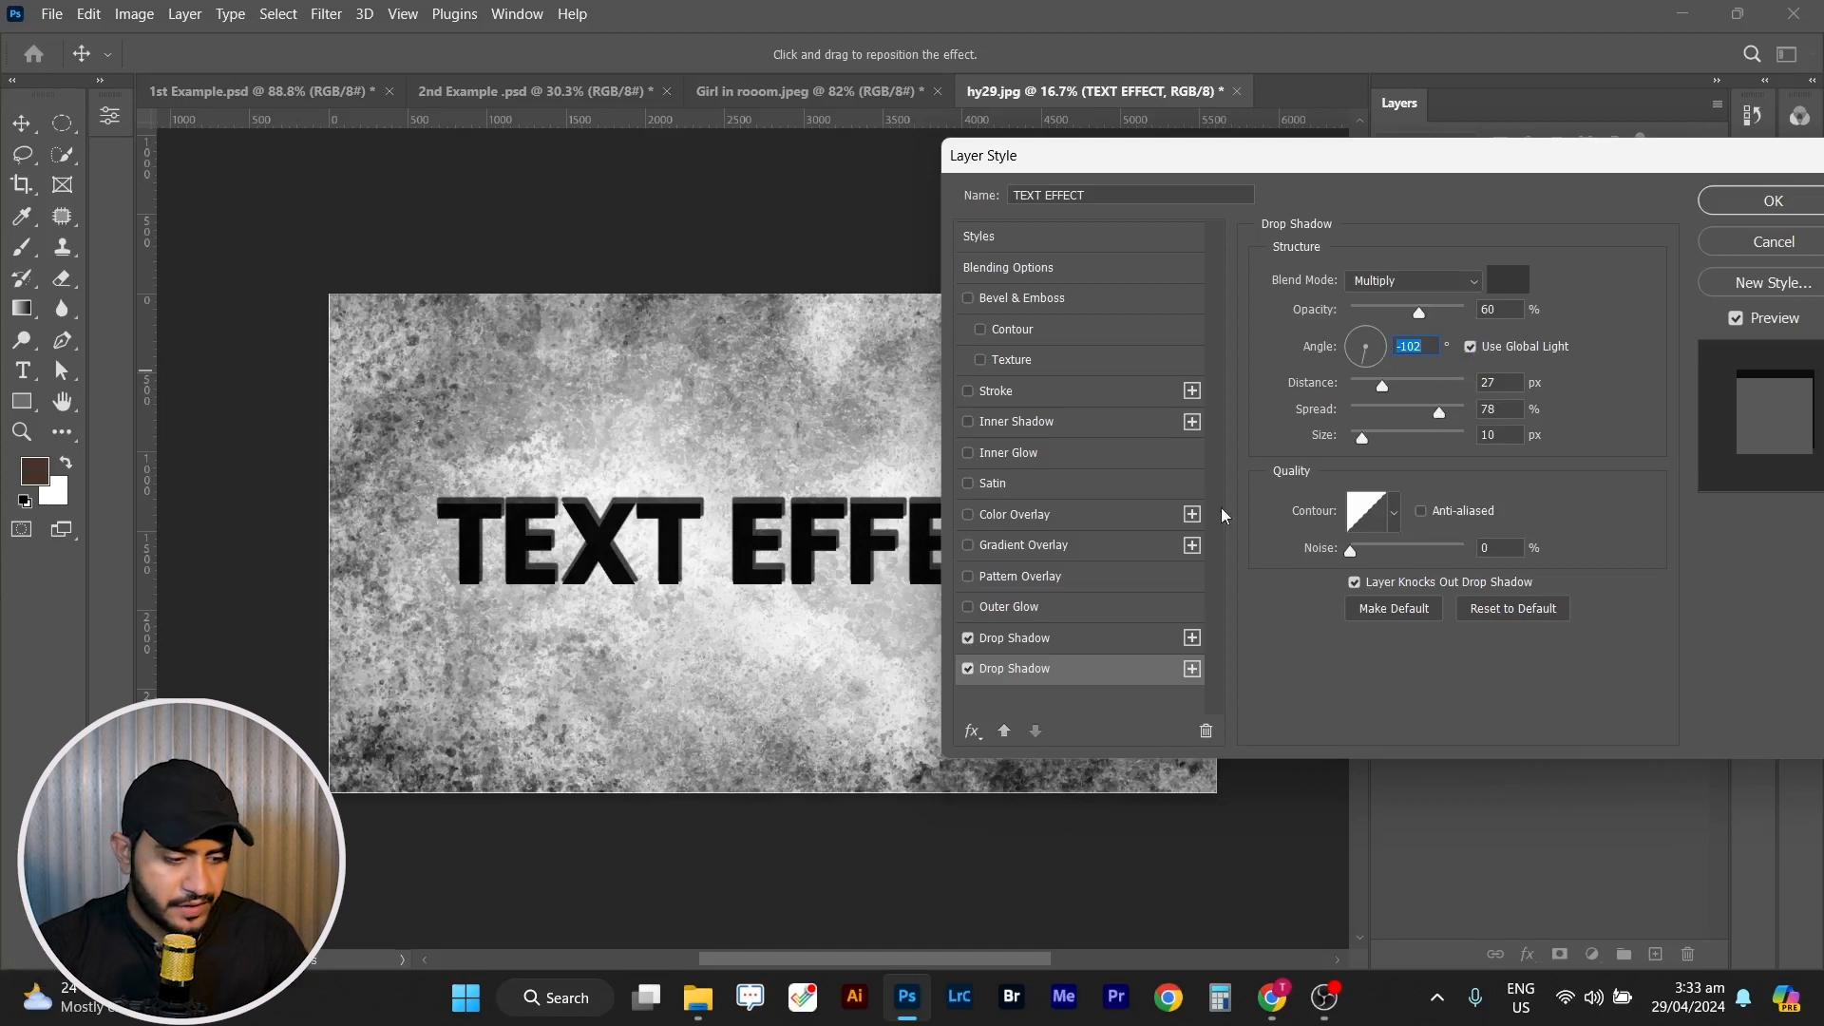
click(1078, 670)
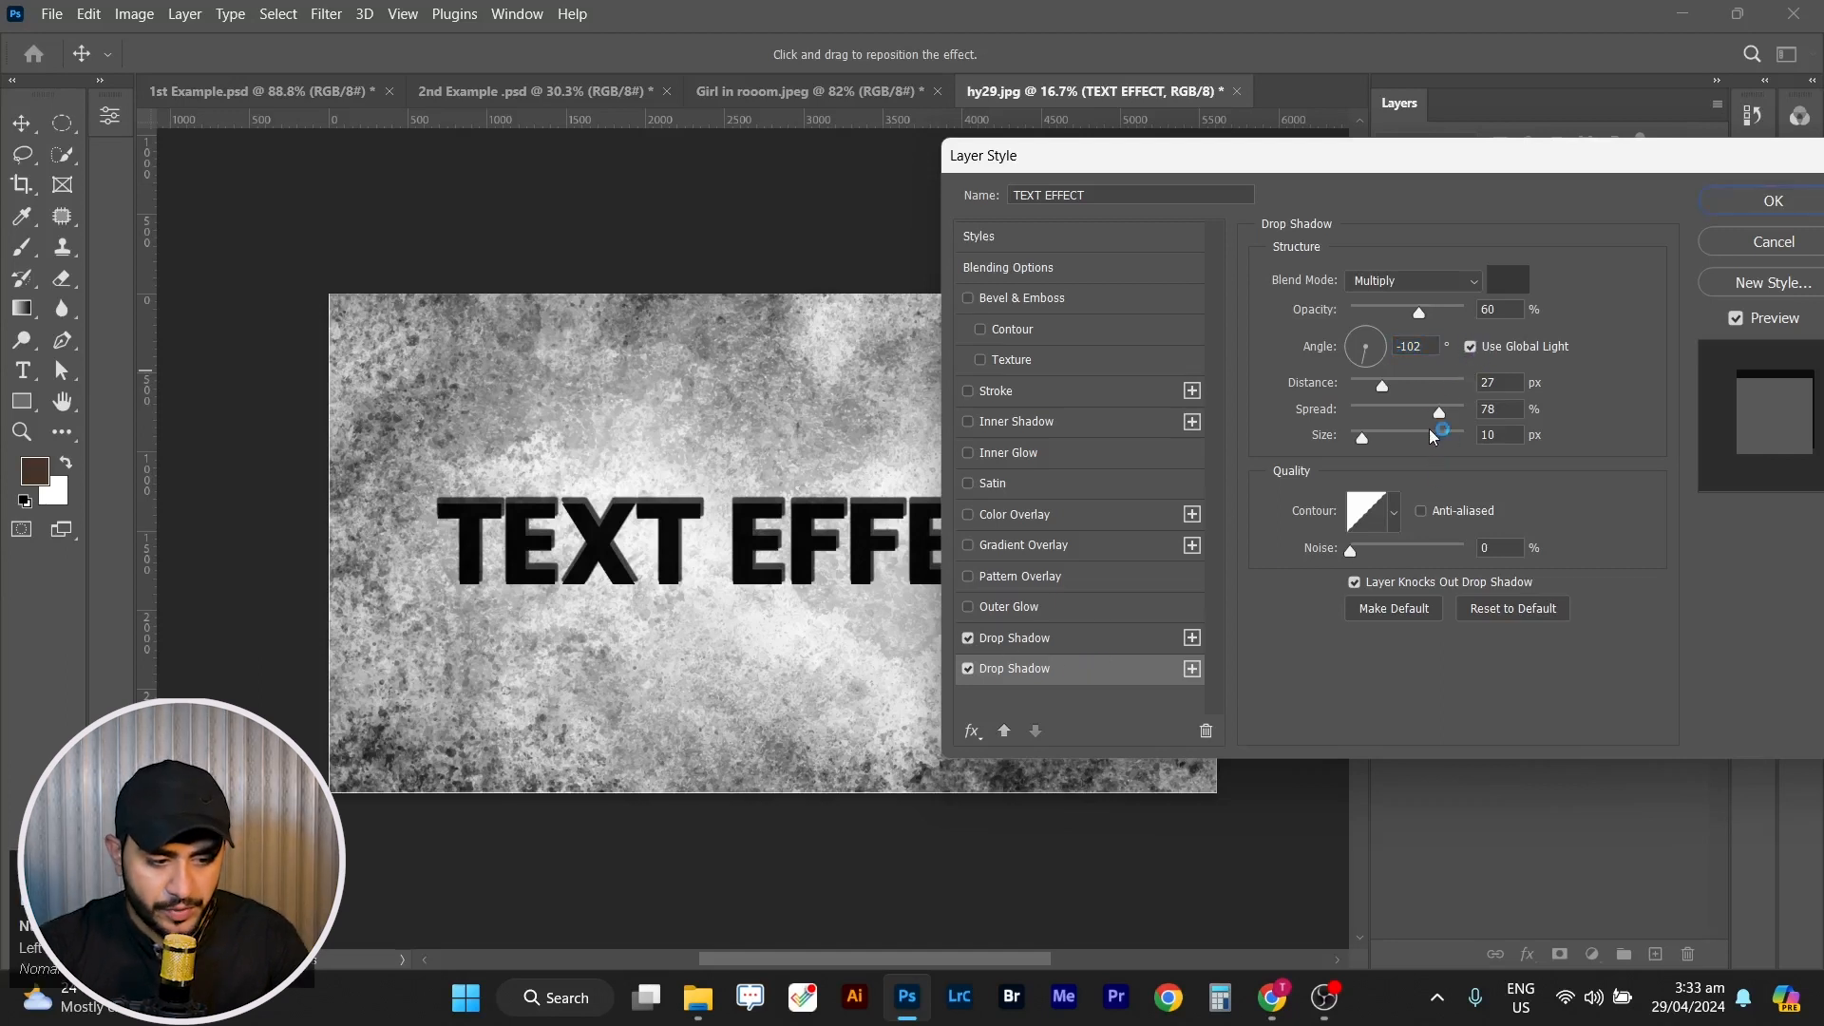
mouse_move(1436, 418)
mouse_down()
mouse_move(1413, 419)
mouse_move(1501, 406)
mouse_move(1366, 410)
mouse_move(1422, 450)
mouse_up()
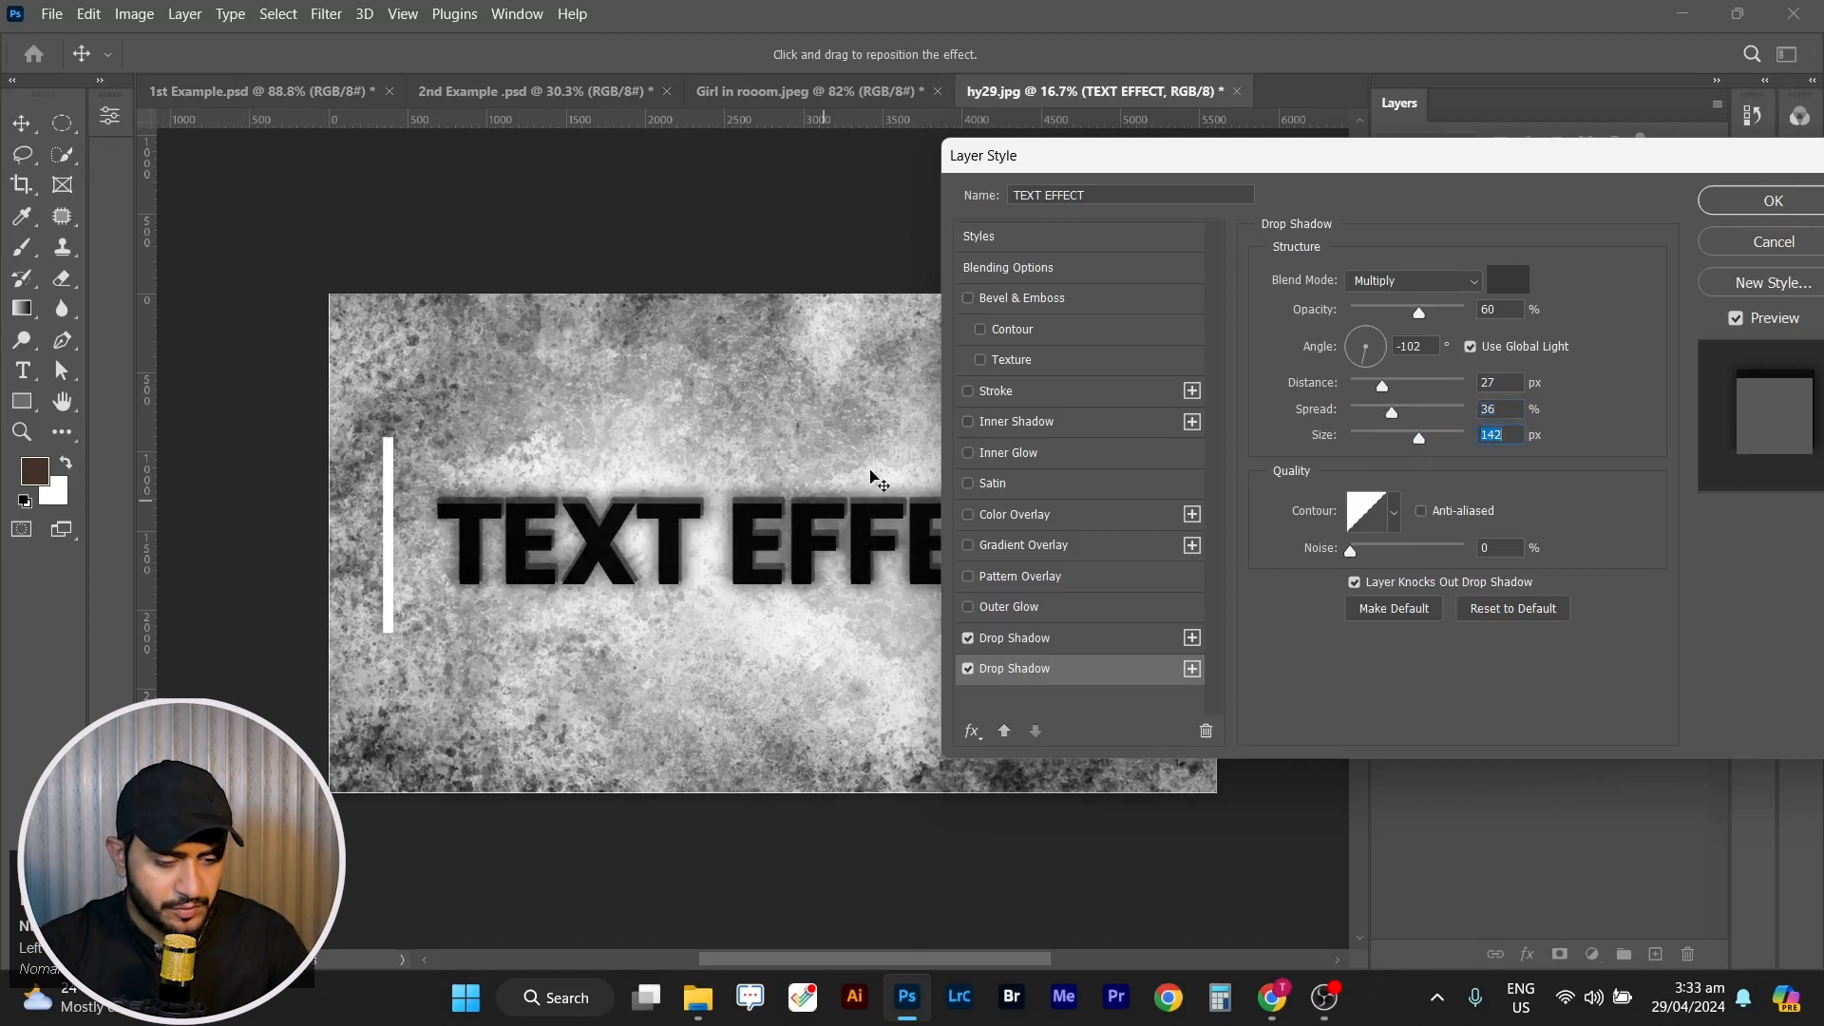
click(1383, 386)
mouse_move(1382, 386)
mouse_down()
mouse_move(1427, 383)
mouse_move(1389, 385)
mouse_up()
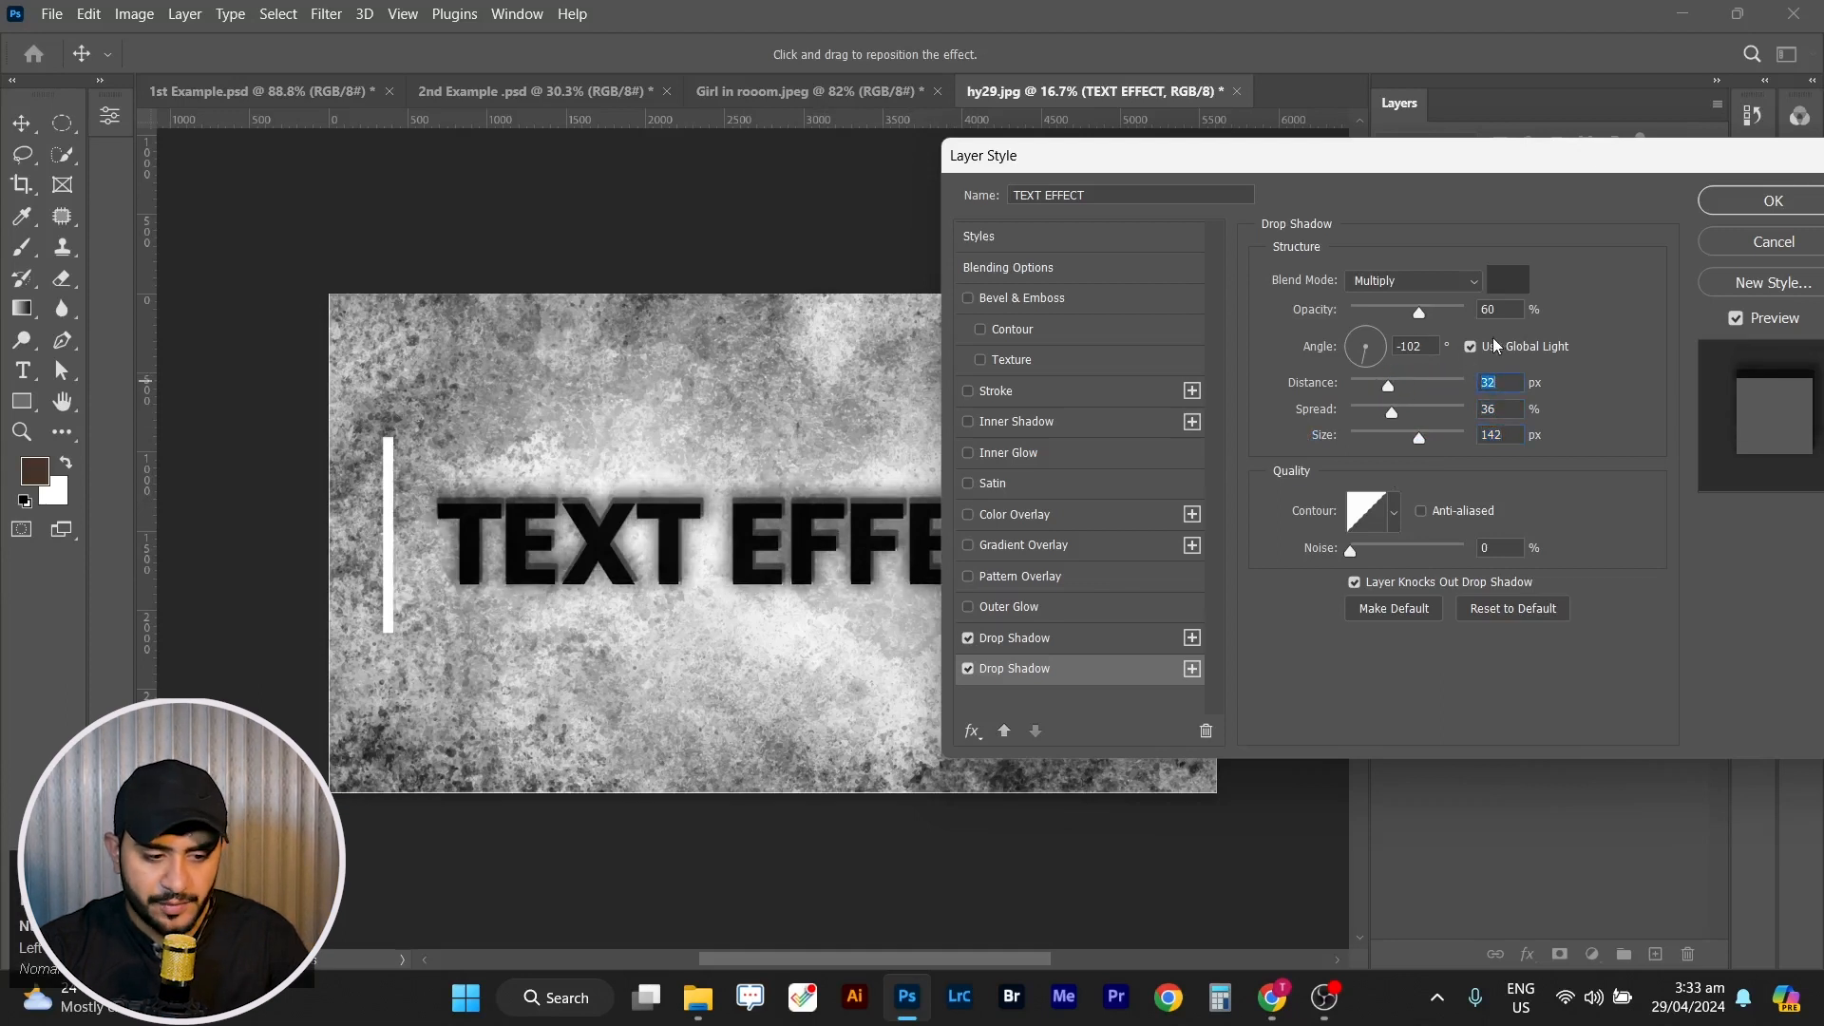
Turn the second drop shadow's angle to 120° and delete that shadow.
click(1371, 333)
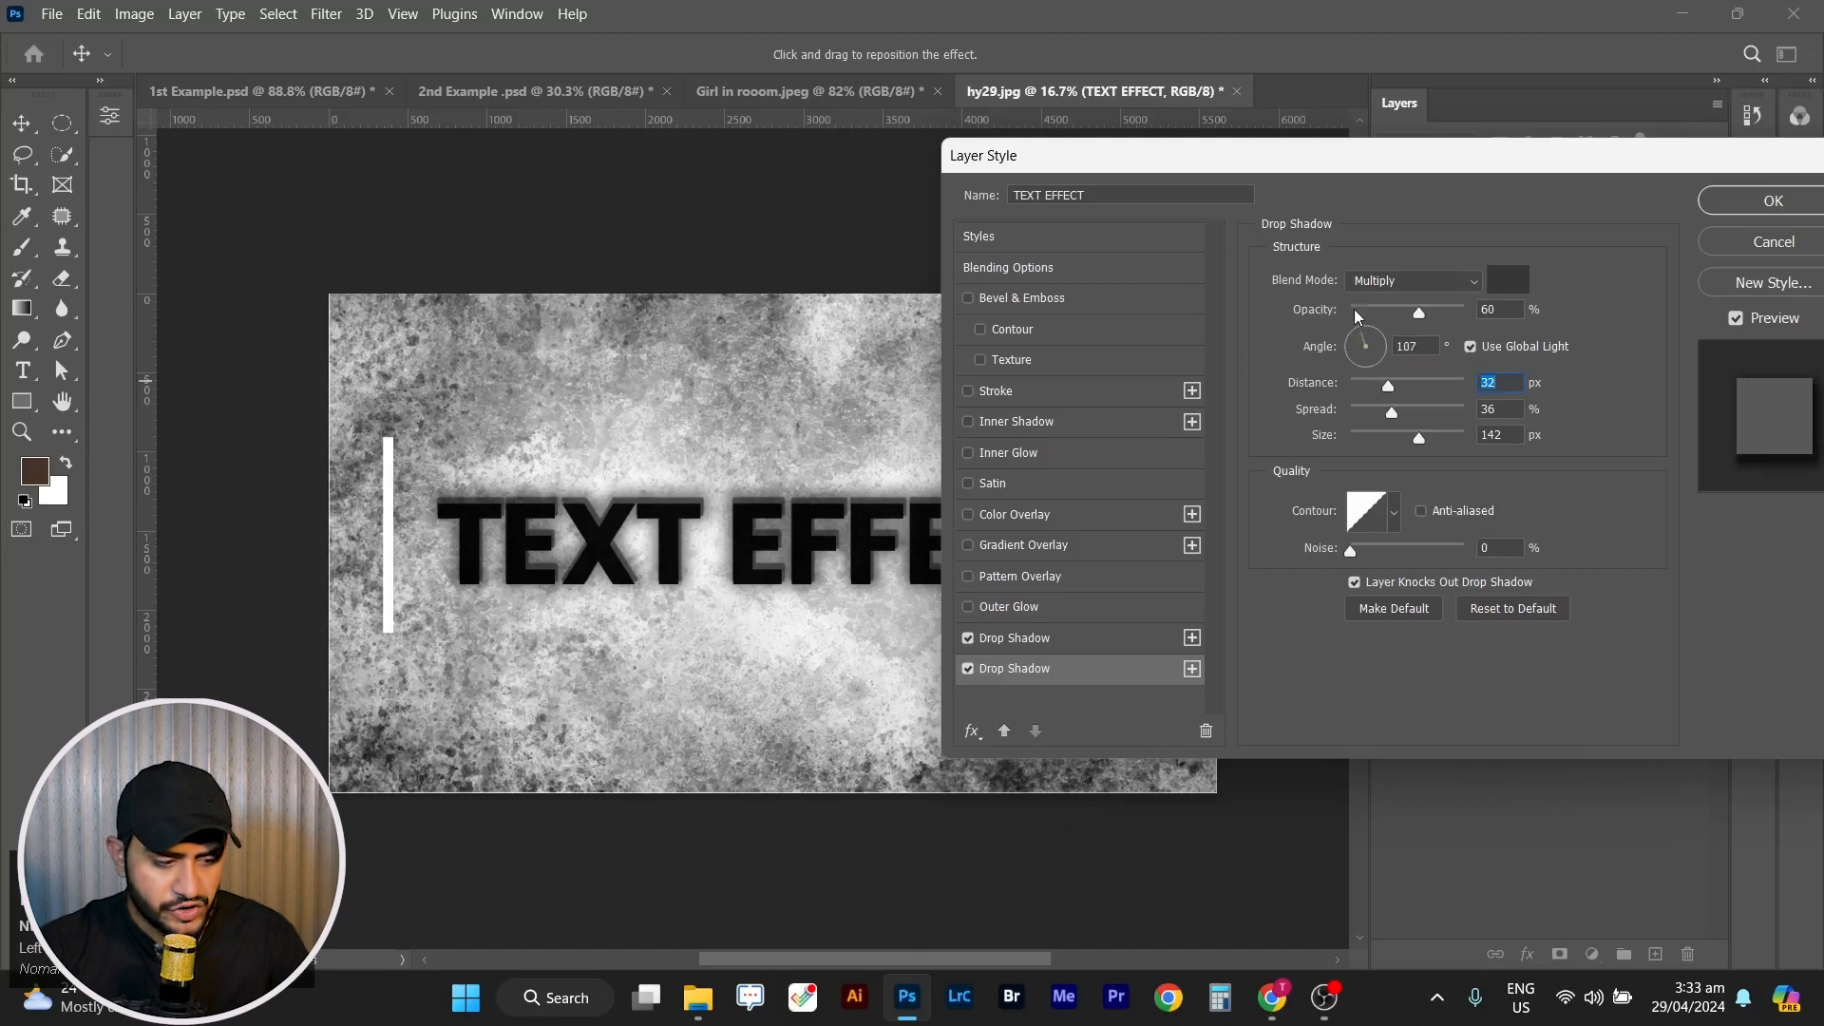
drag(1378, 341, 1362, 342)
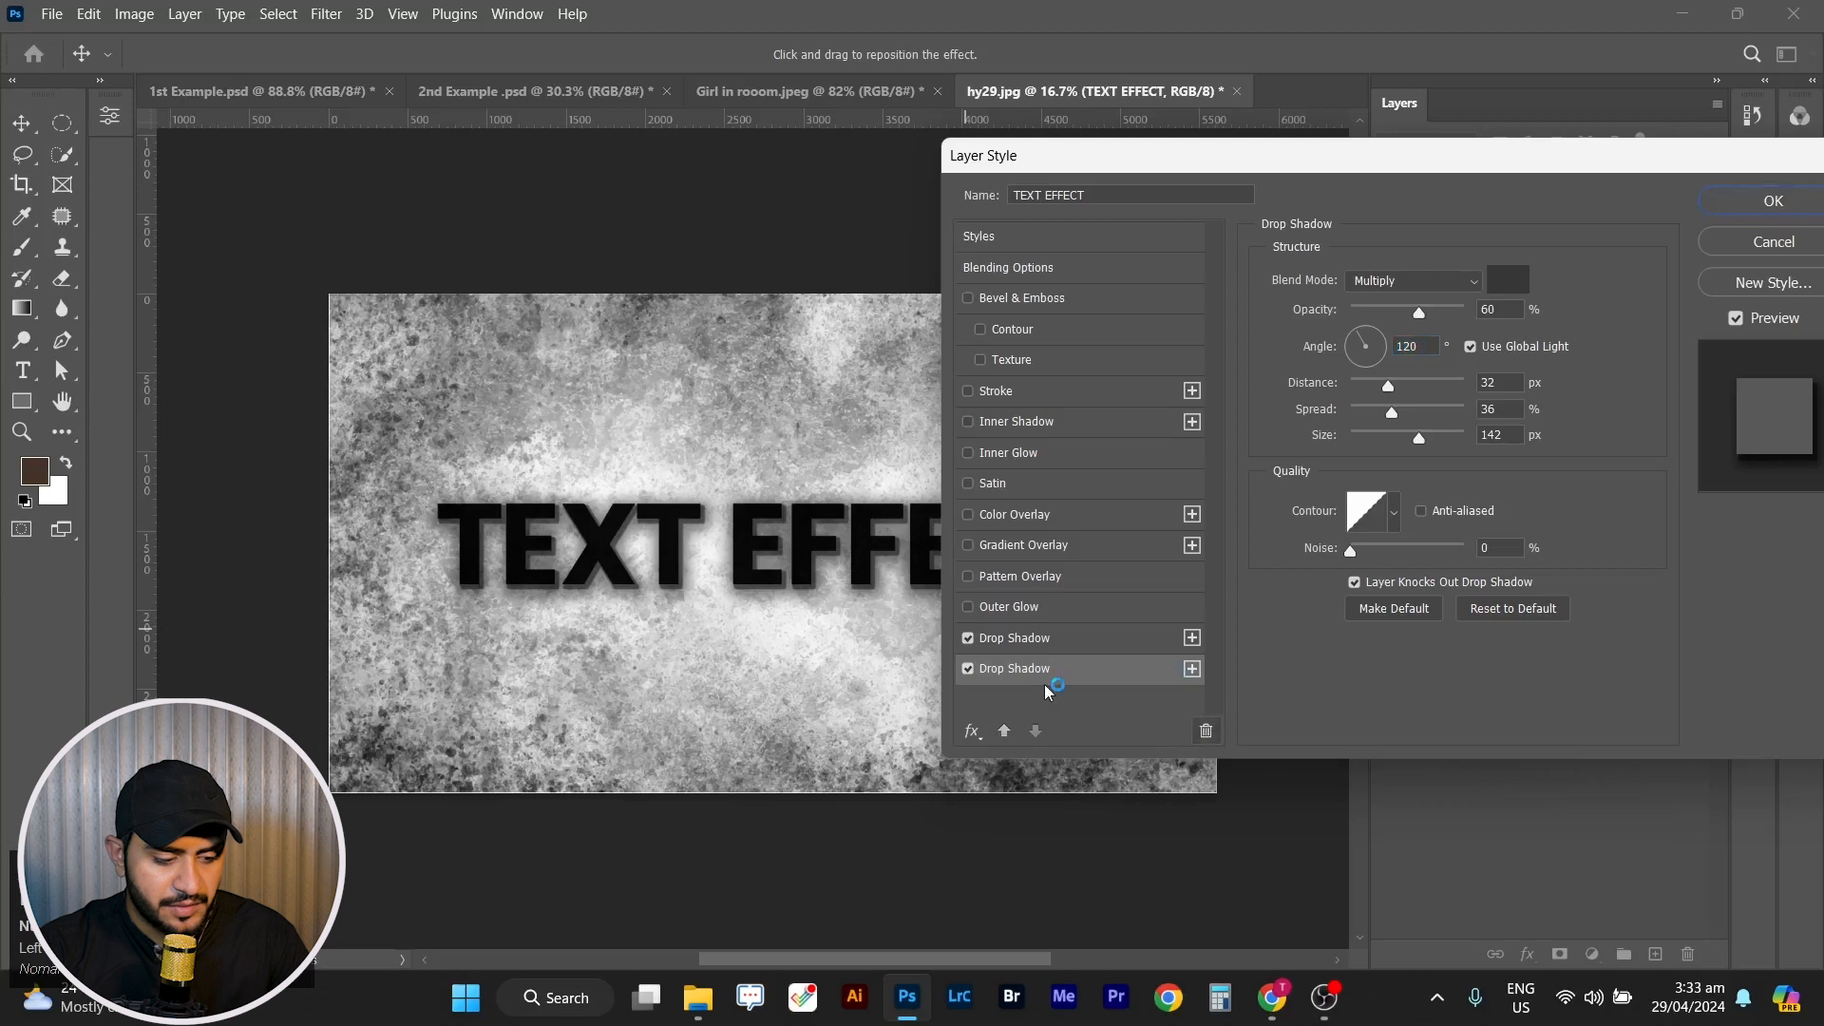
click(1205, 744)
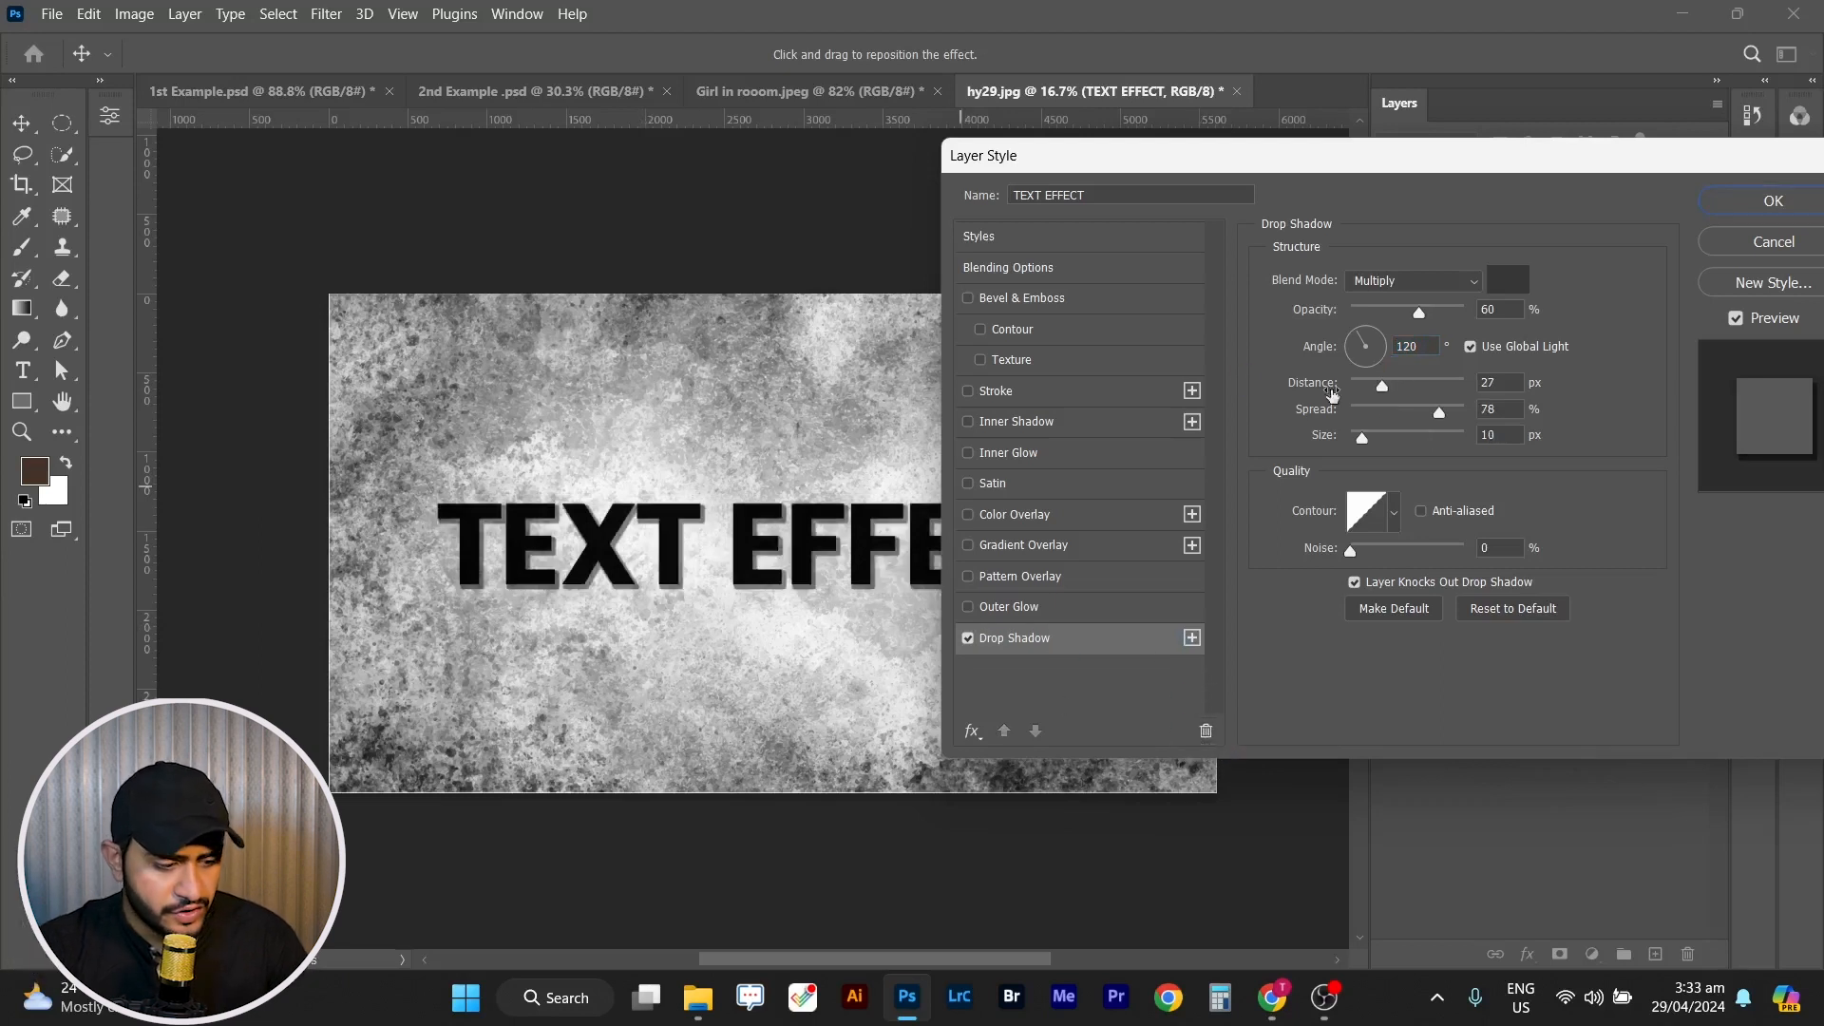
Apply the layer style and undo the accidental move of the TEXT EFFECT text.
scroll(779, 540, up, 3)
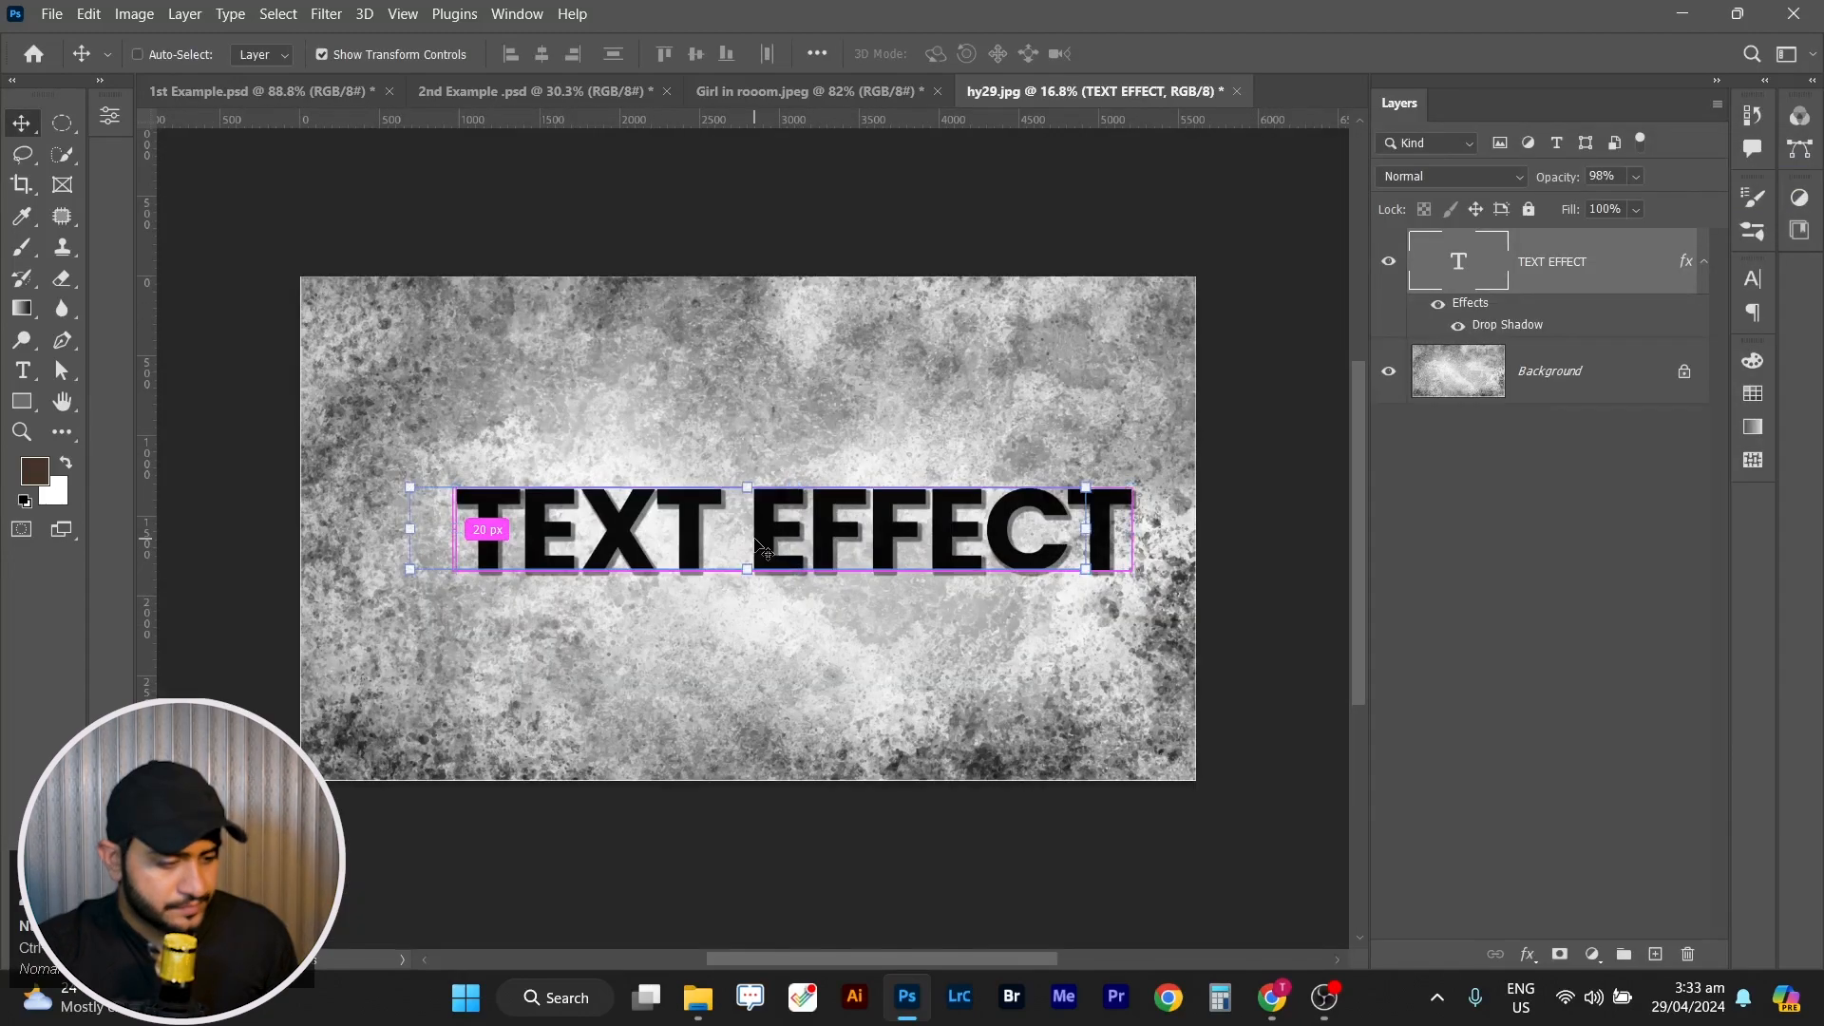
key(ctrl+z)
drag(868, 590, 852, 593)
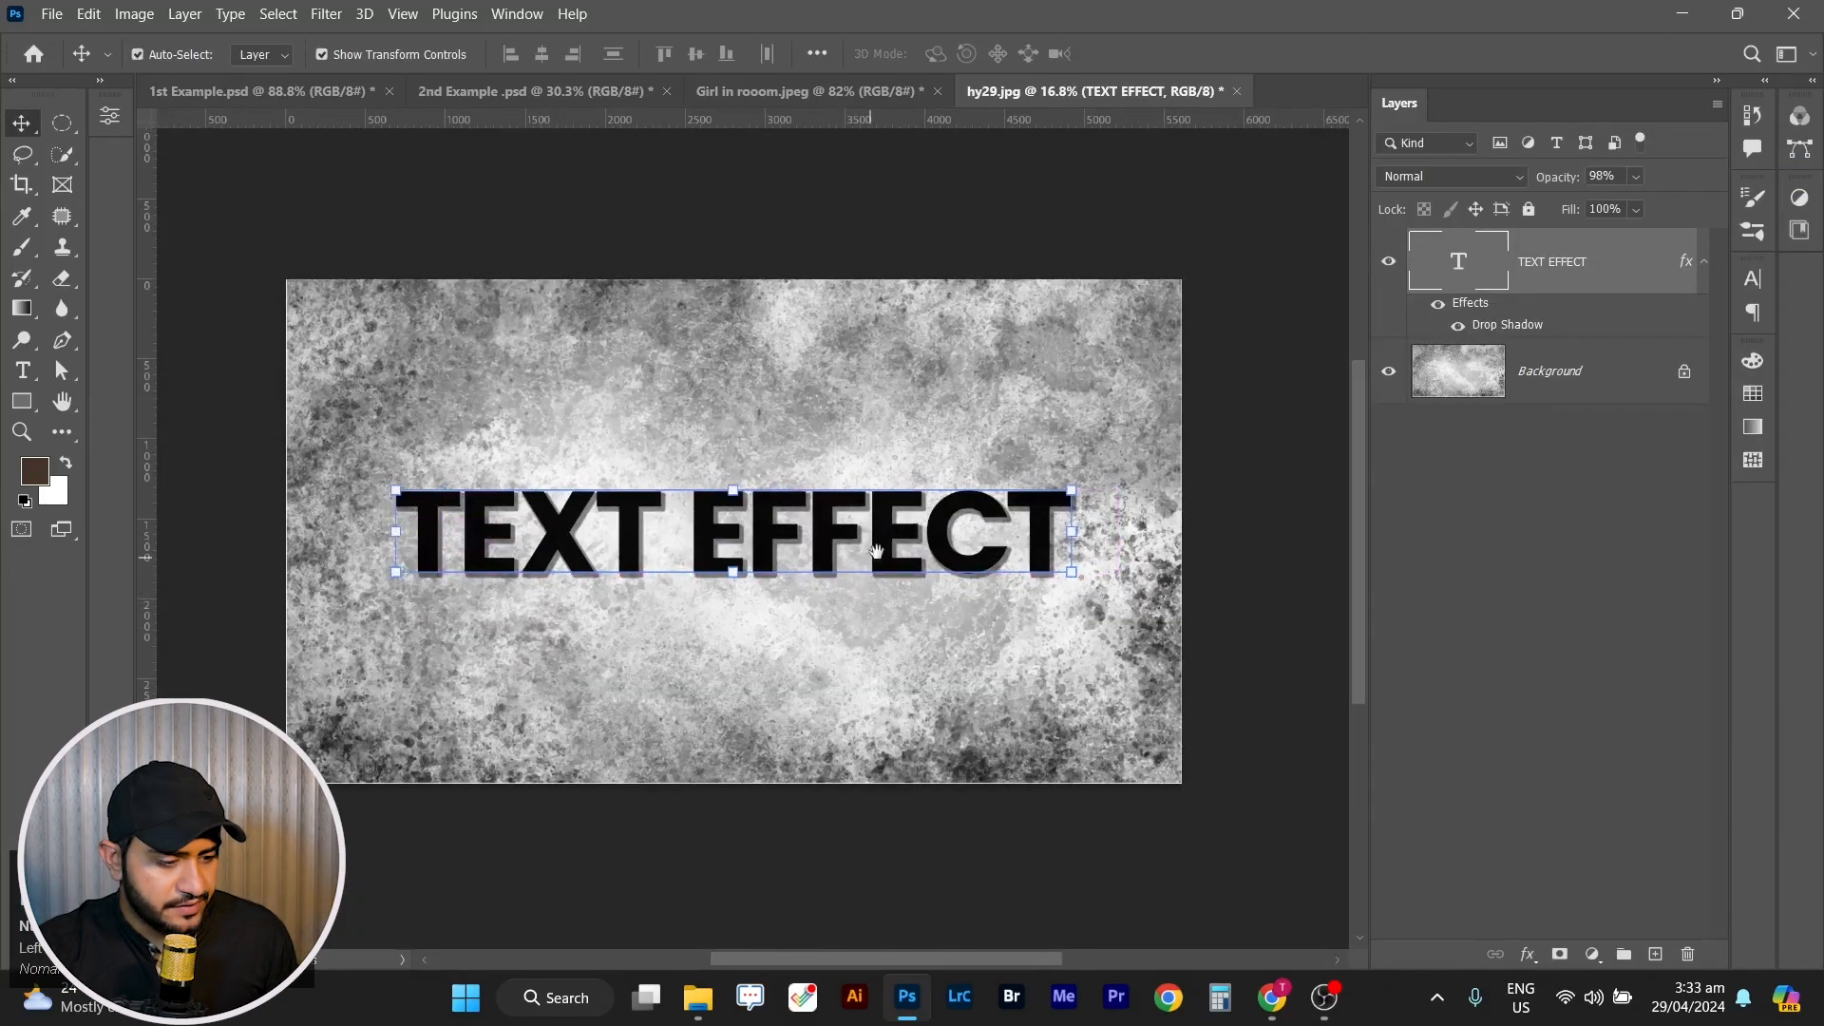
scroll(852, 592, up, 2)
scroll(1111, 632, down, 1)
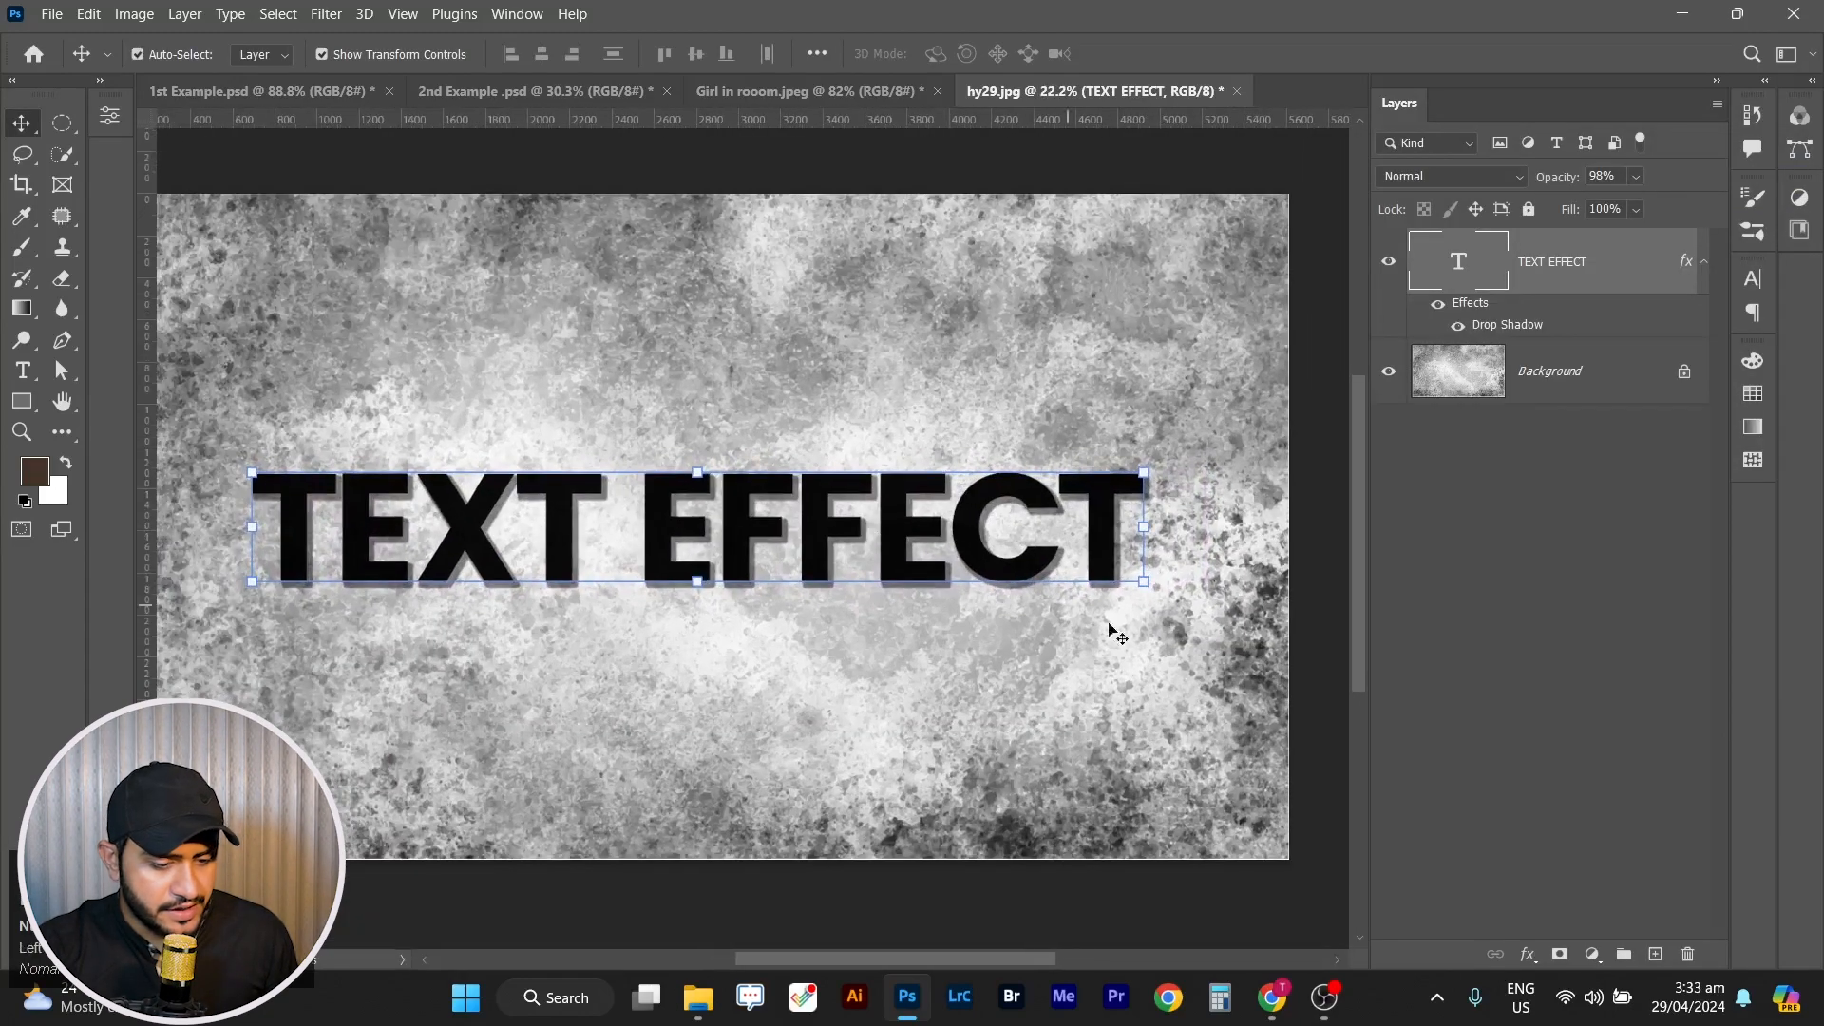
Set the TEXT EFFECT layer's drop shadow to a distance of 19 px, spread of 25% and size of 21 px.
double_click(1517, 327)
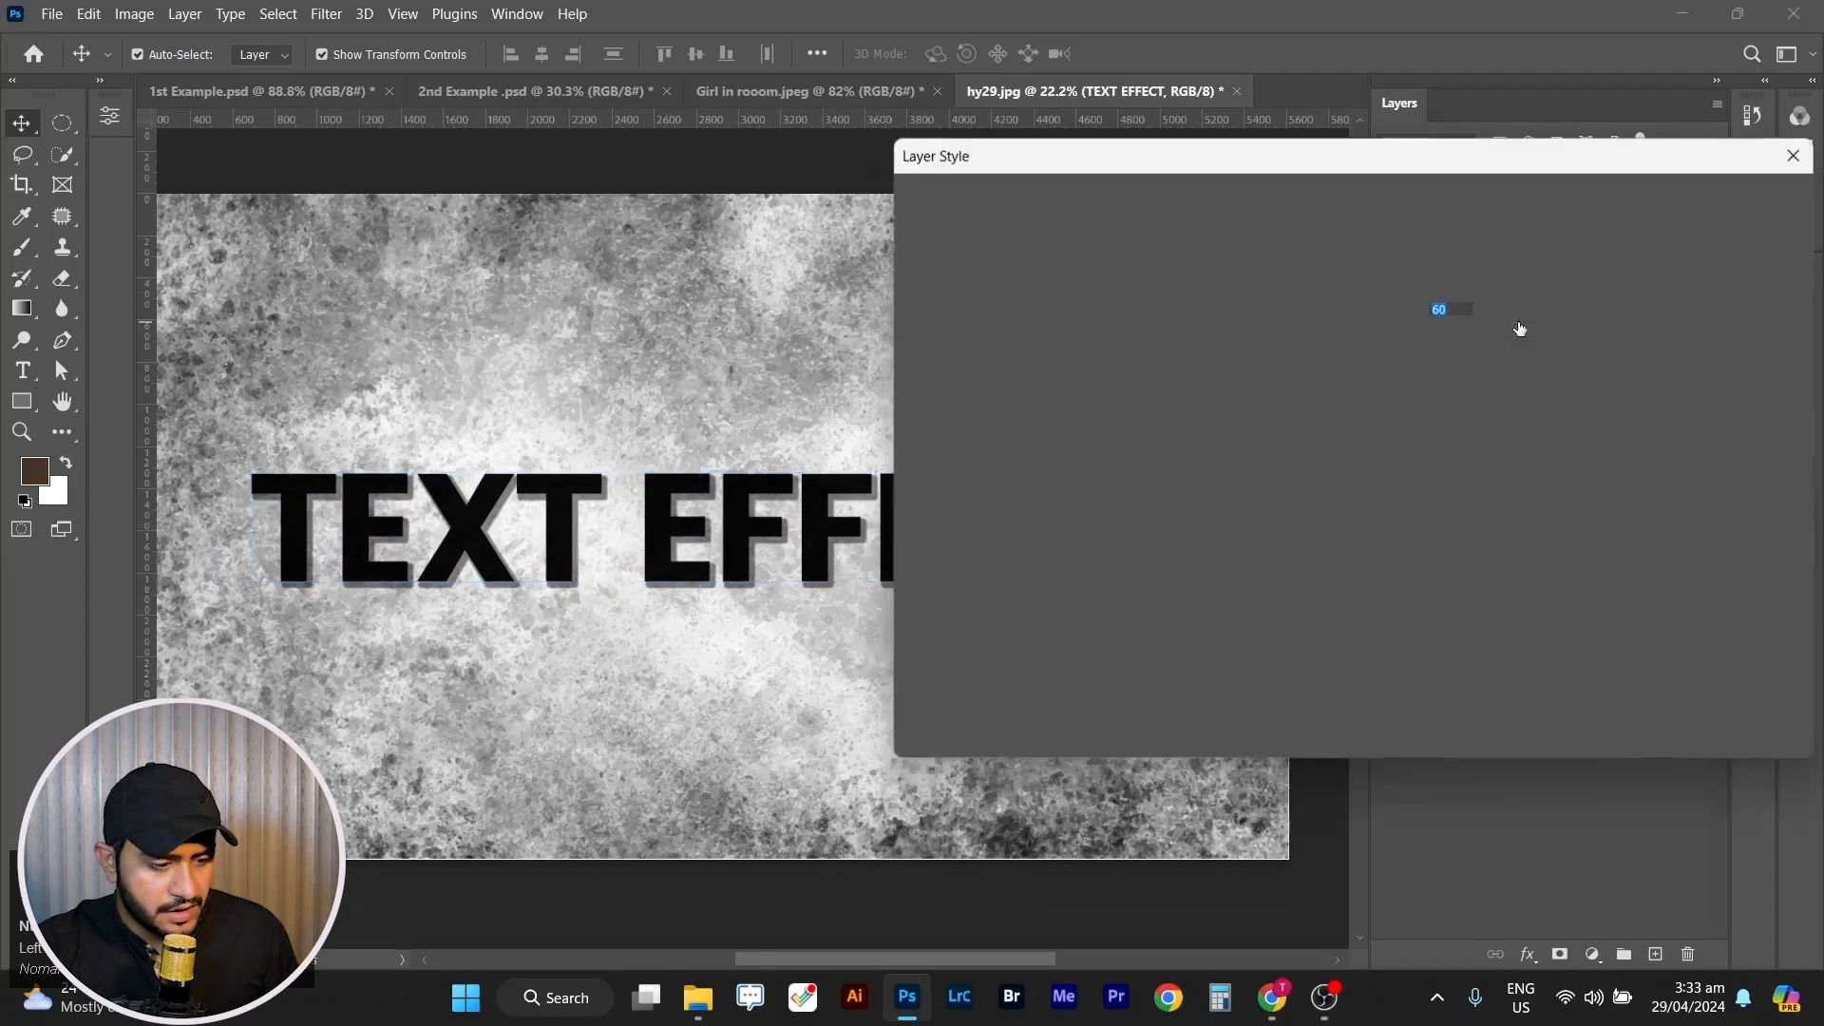
drag(1390, 414, 1326, 390)
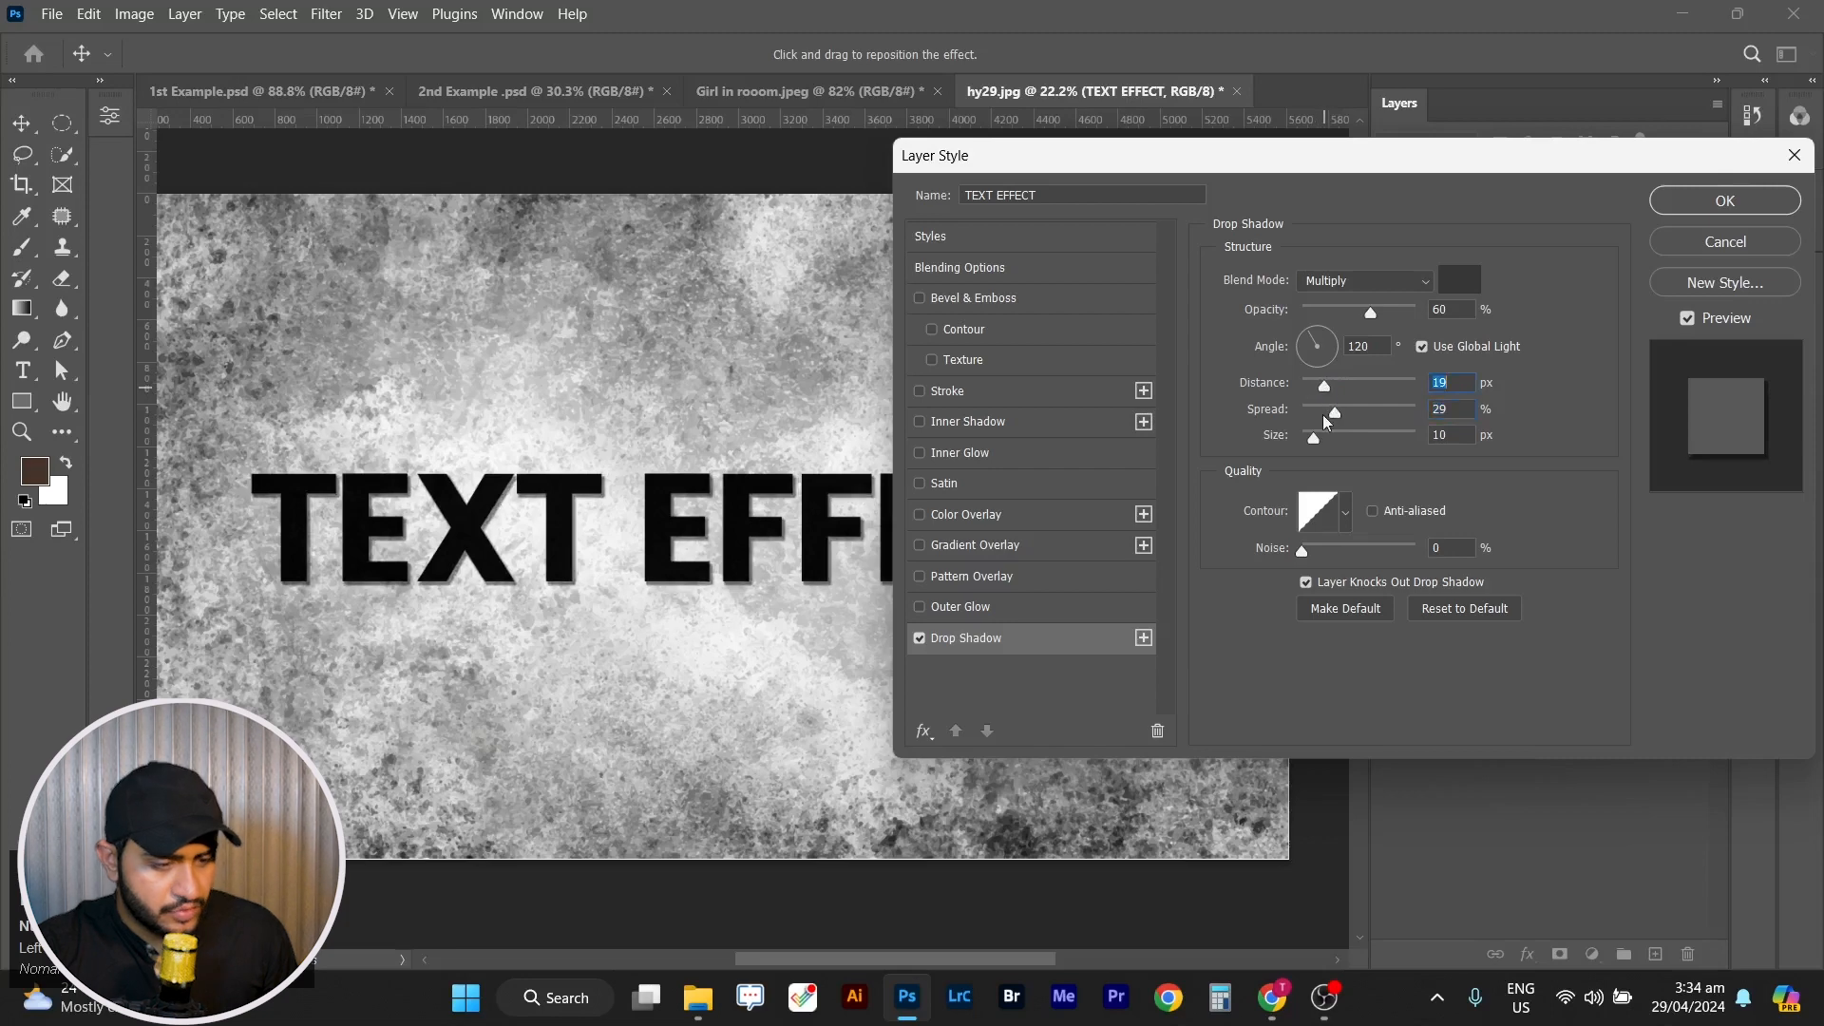
drag(1335, 413, 1331, 440)
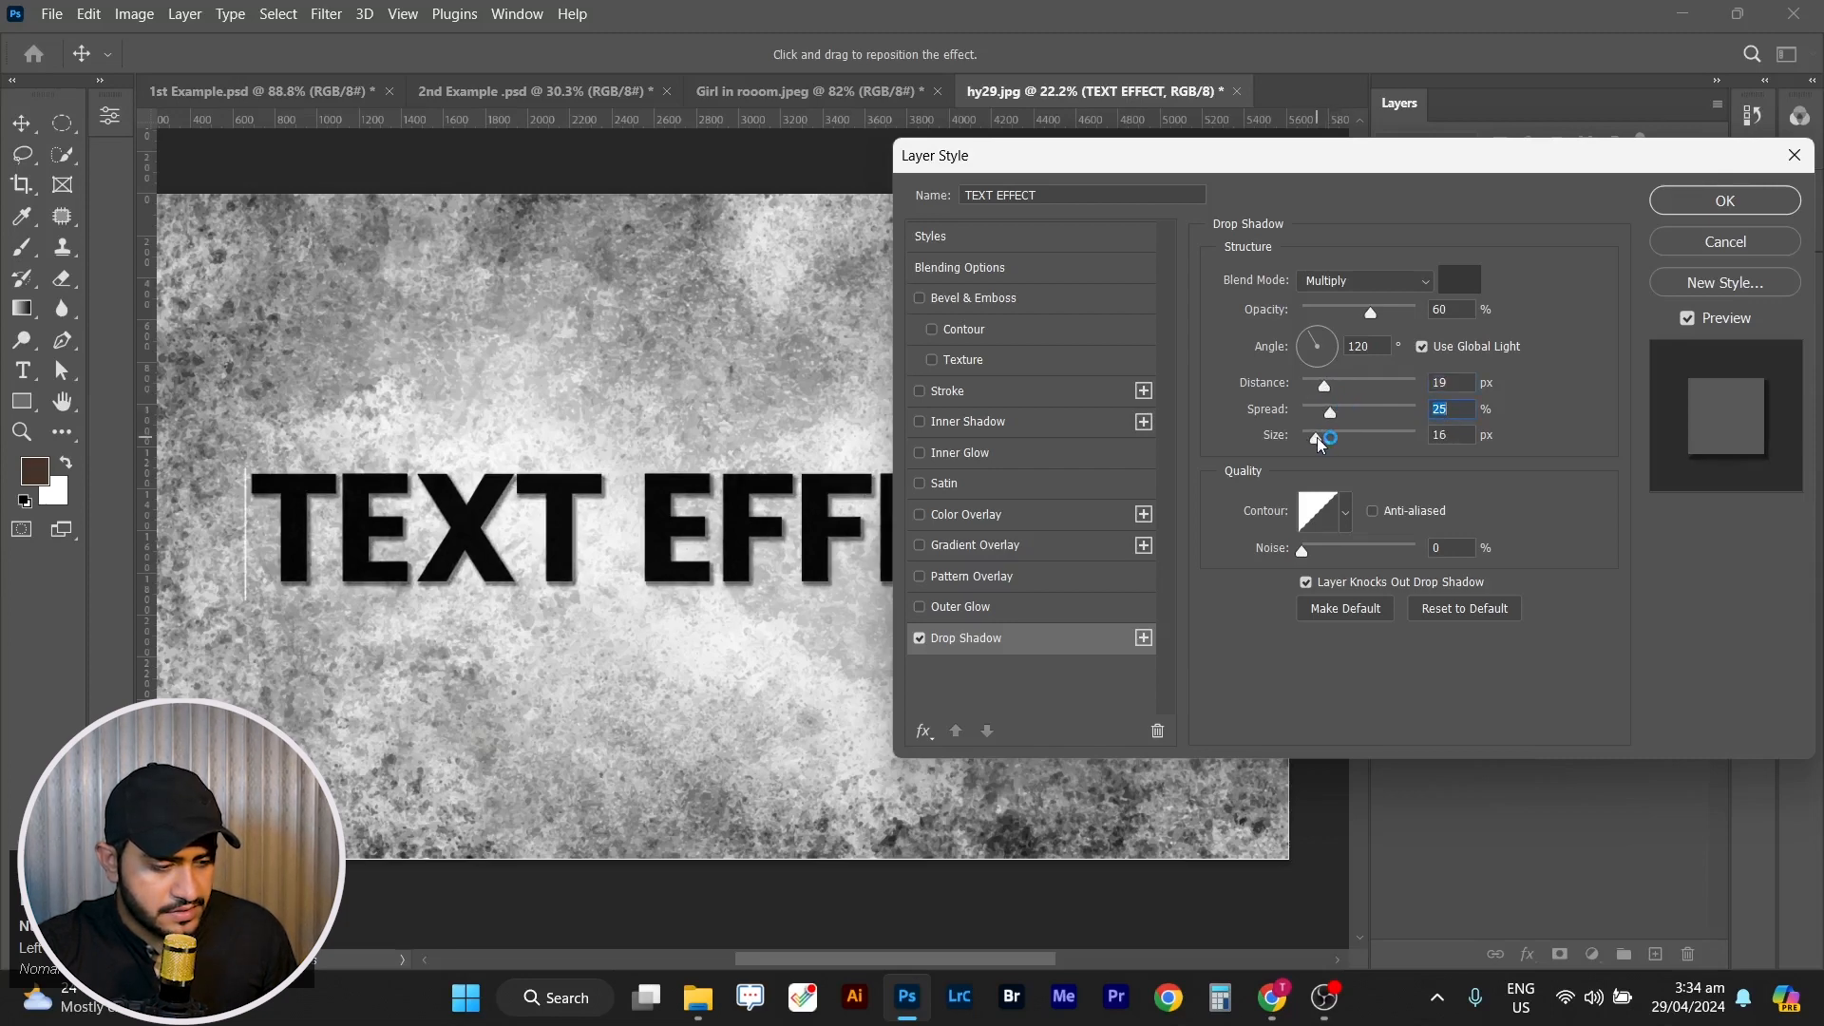
drag(1317, 438, 1321, 439)
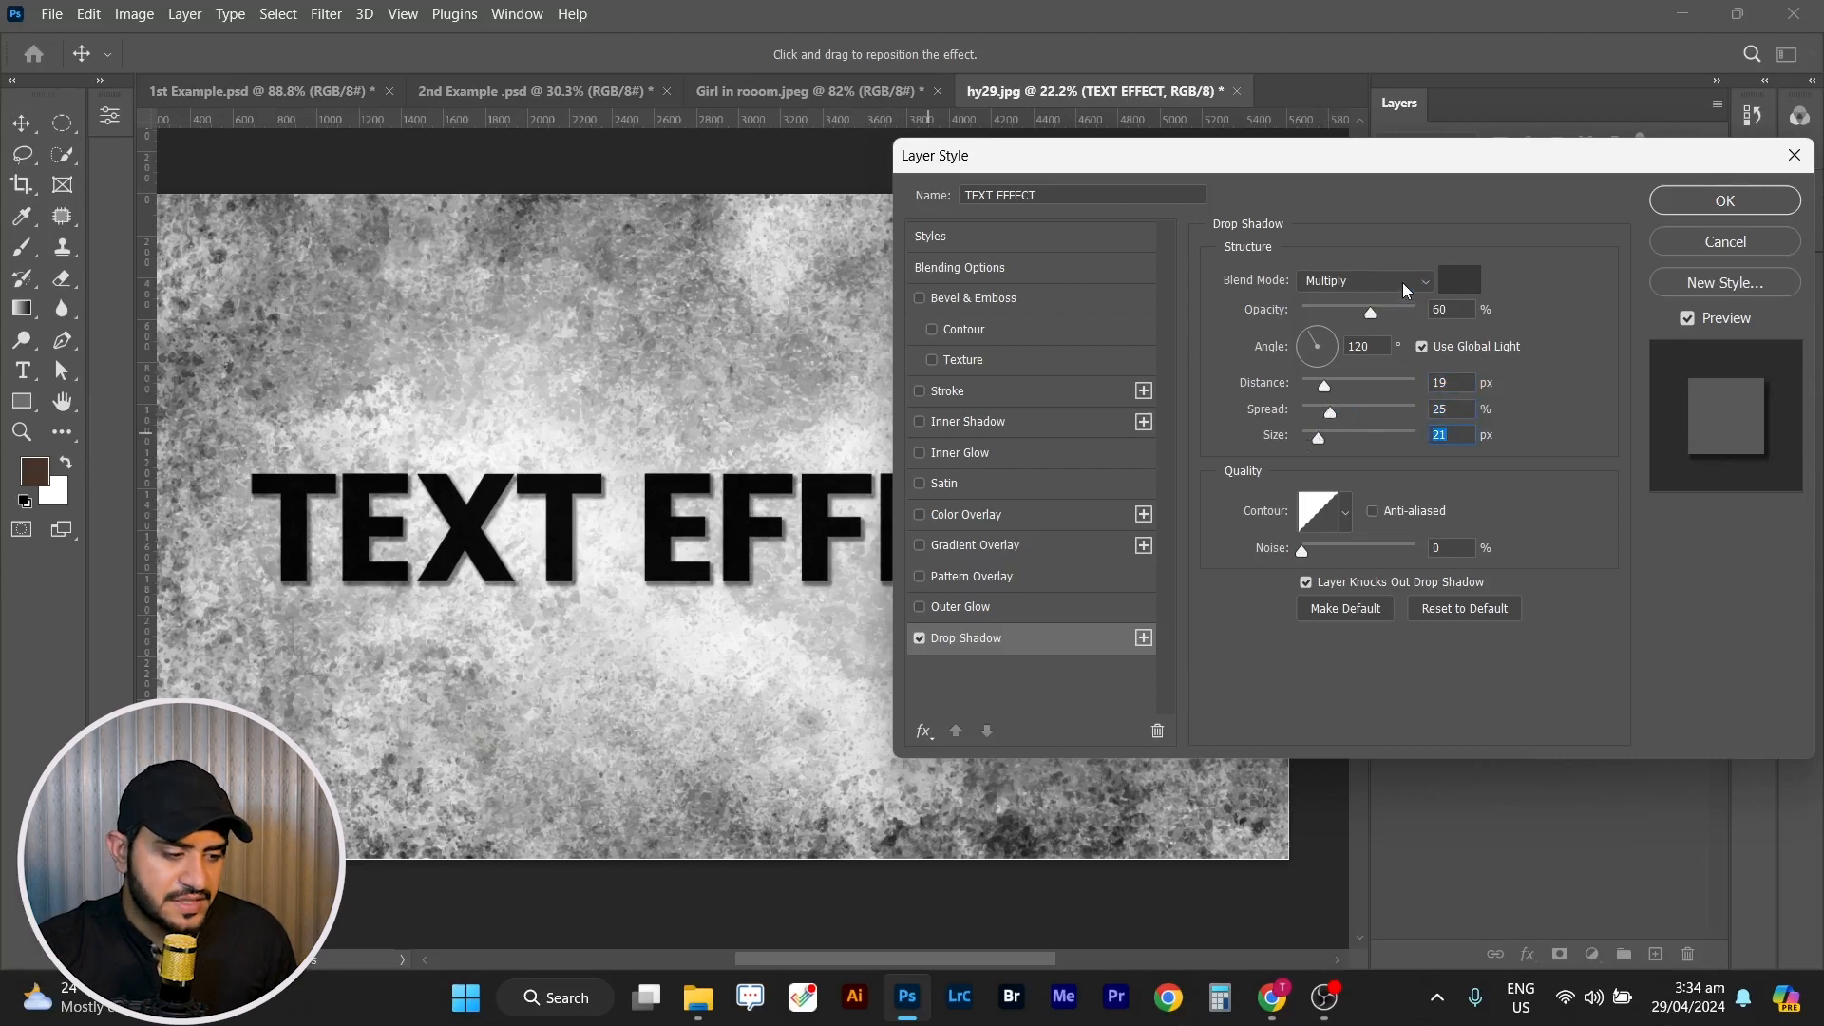
click(1724, 201)
Try the TEXT EFFECT layer at 51% opacity and set its opacity to 100%.
scroll(636, 590, down, 3)
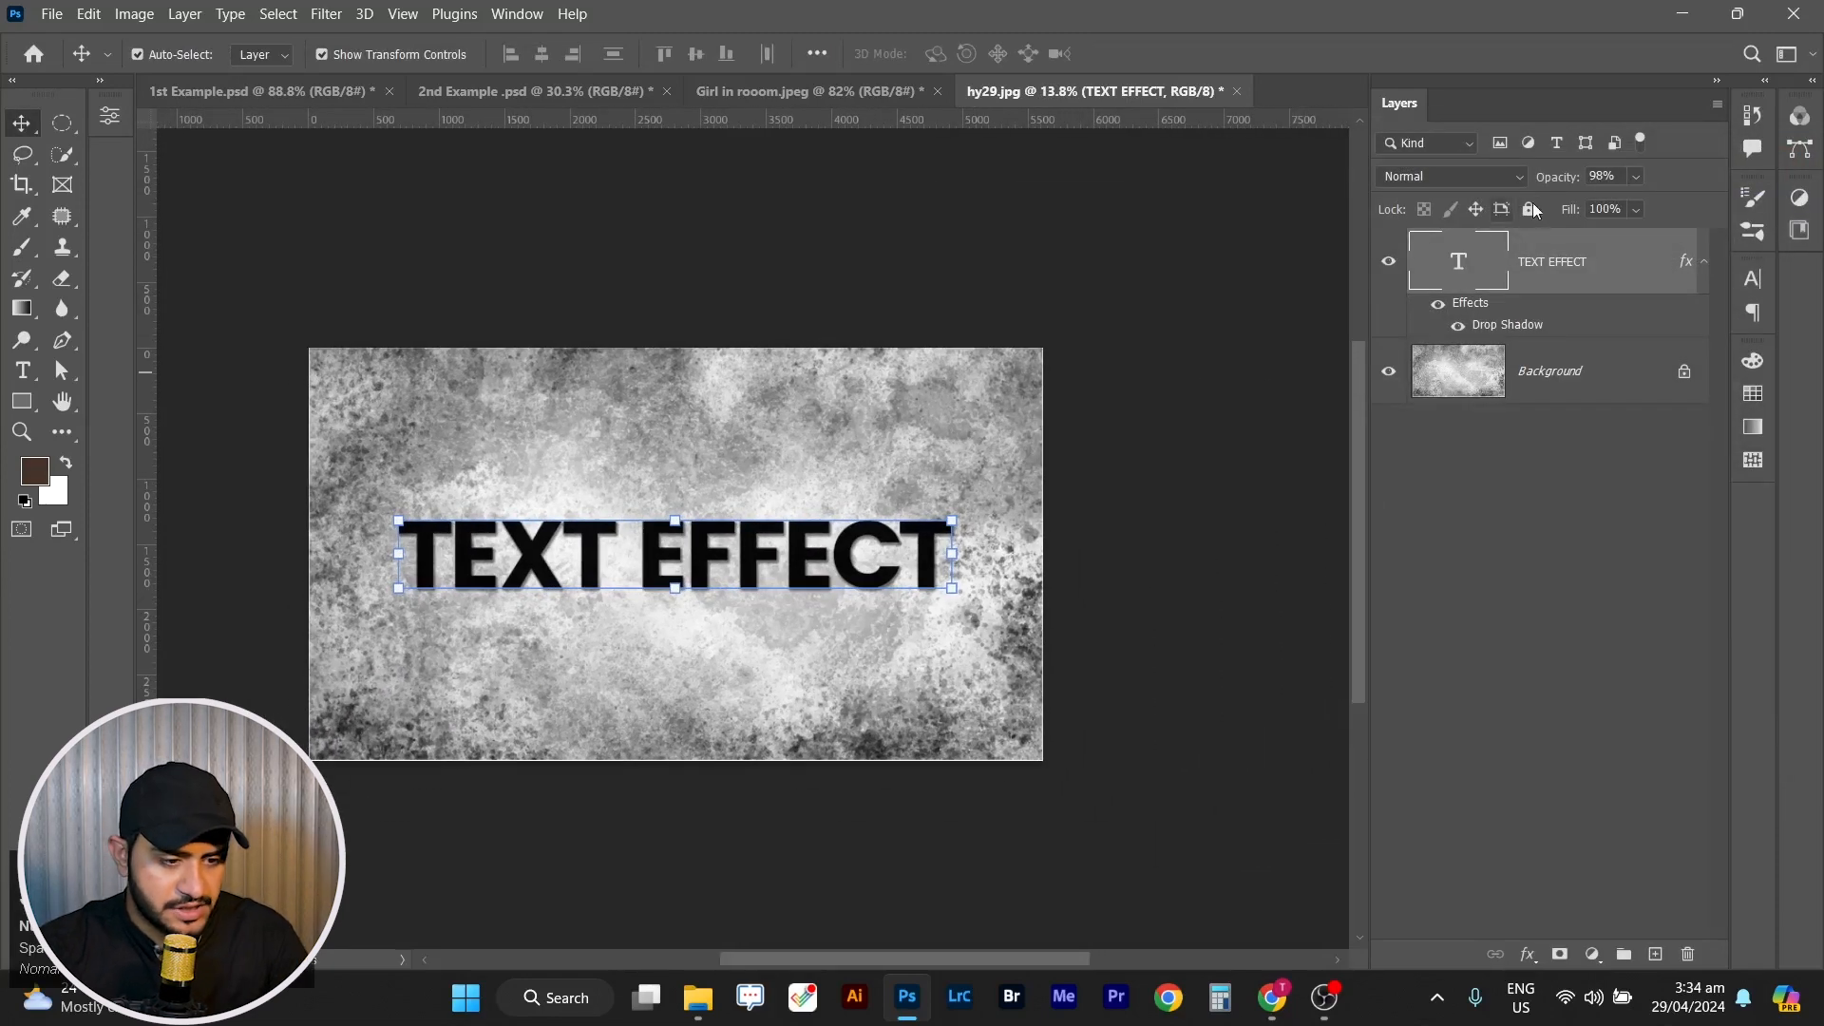
drag(1558, 183, 943, 598)
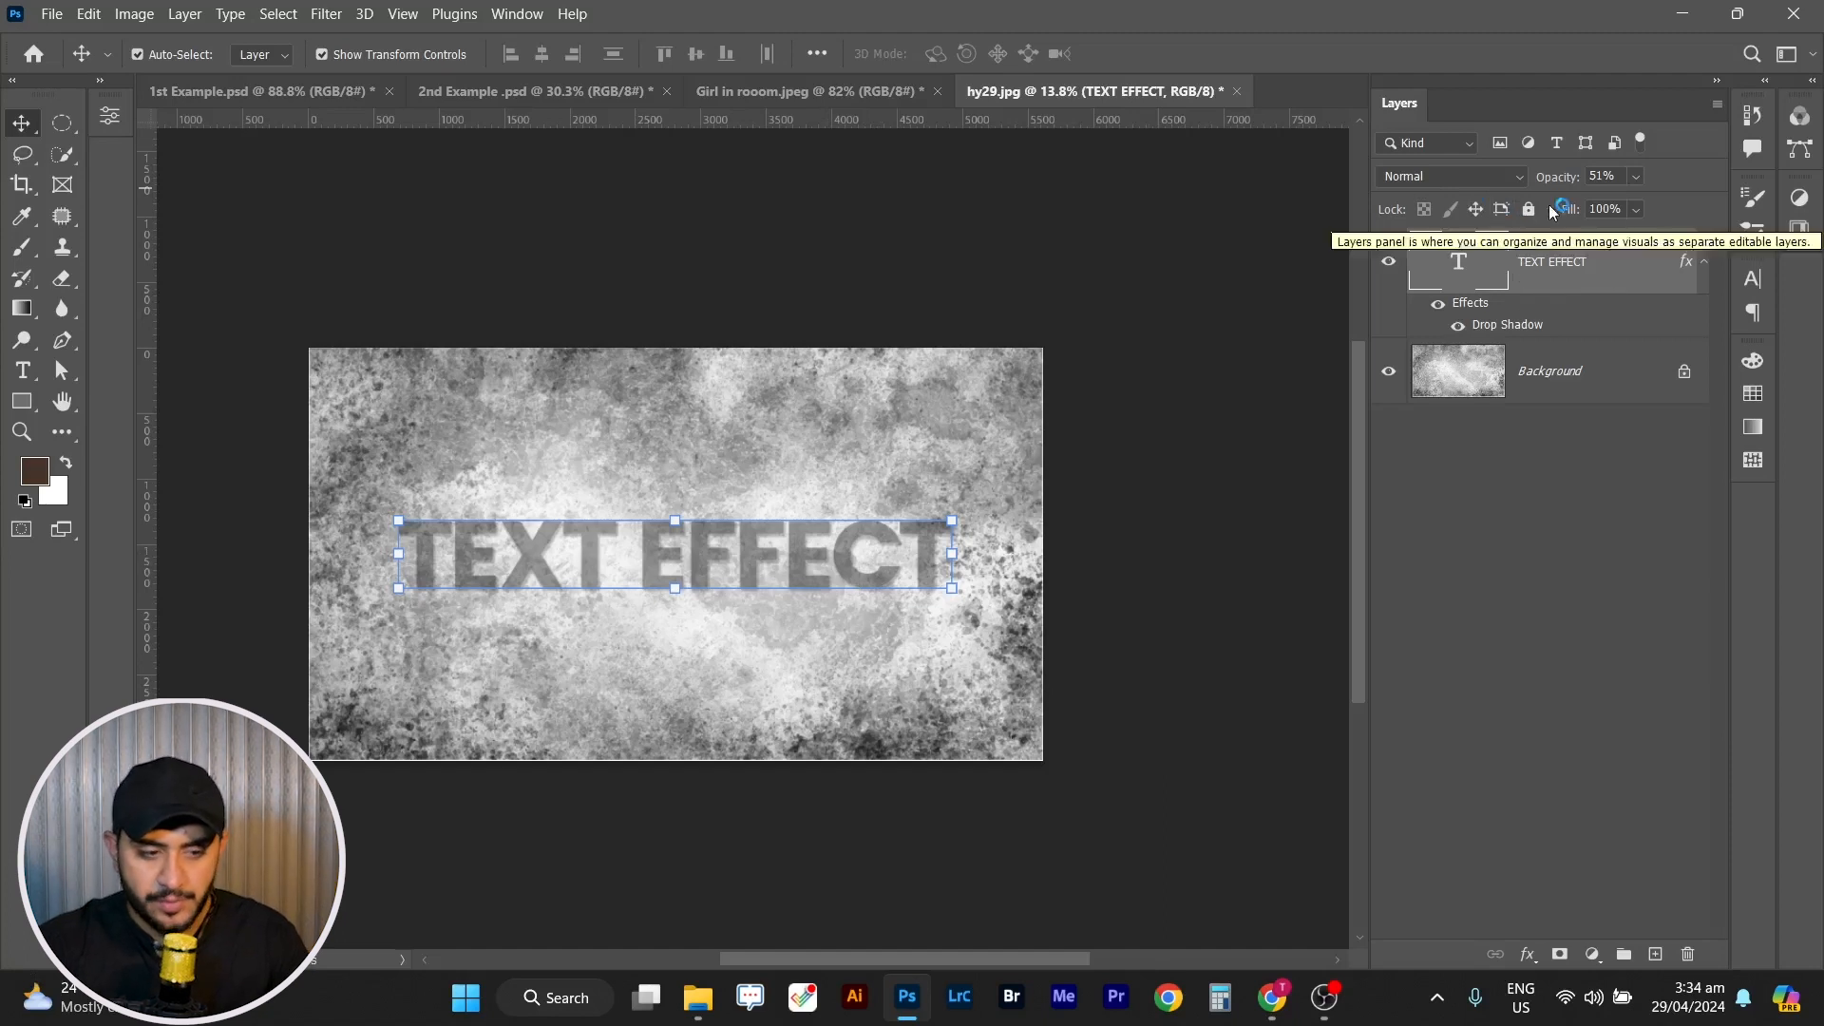
key(0)
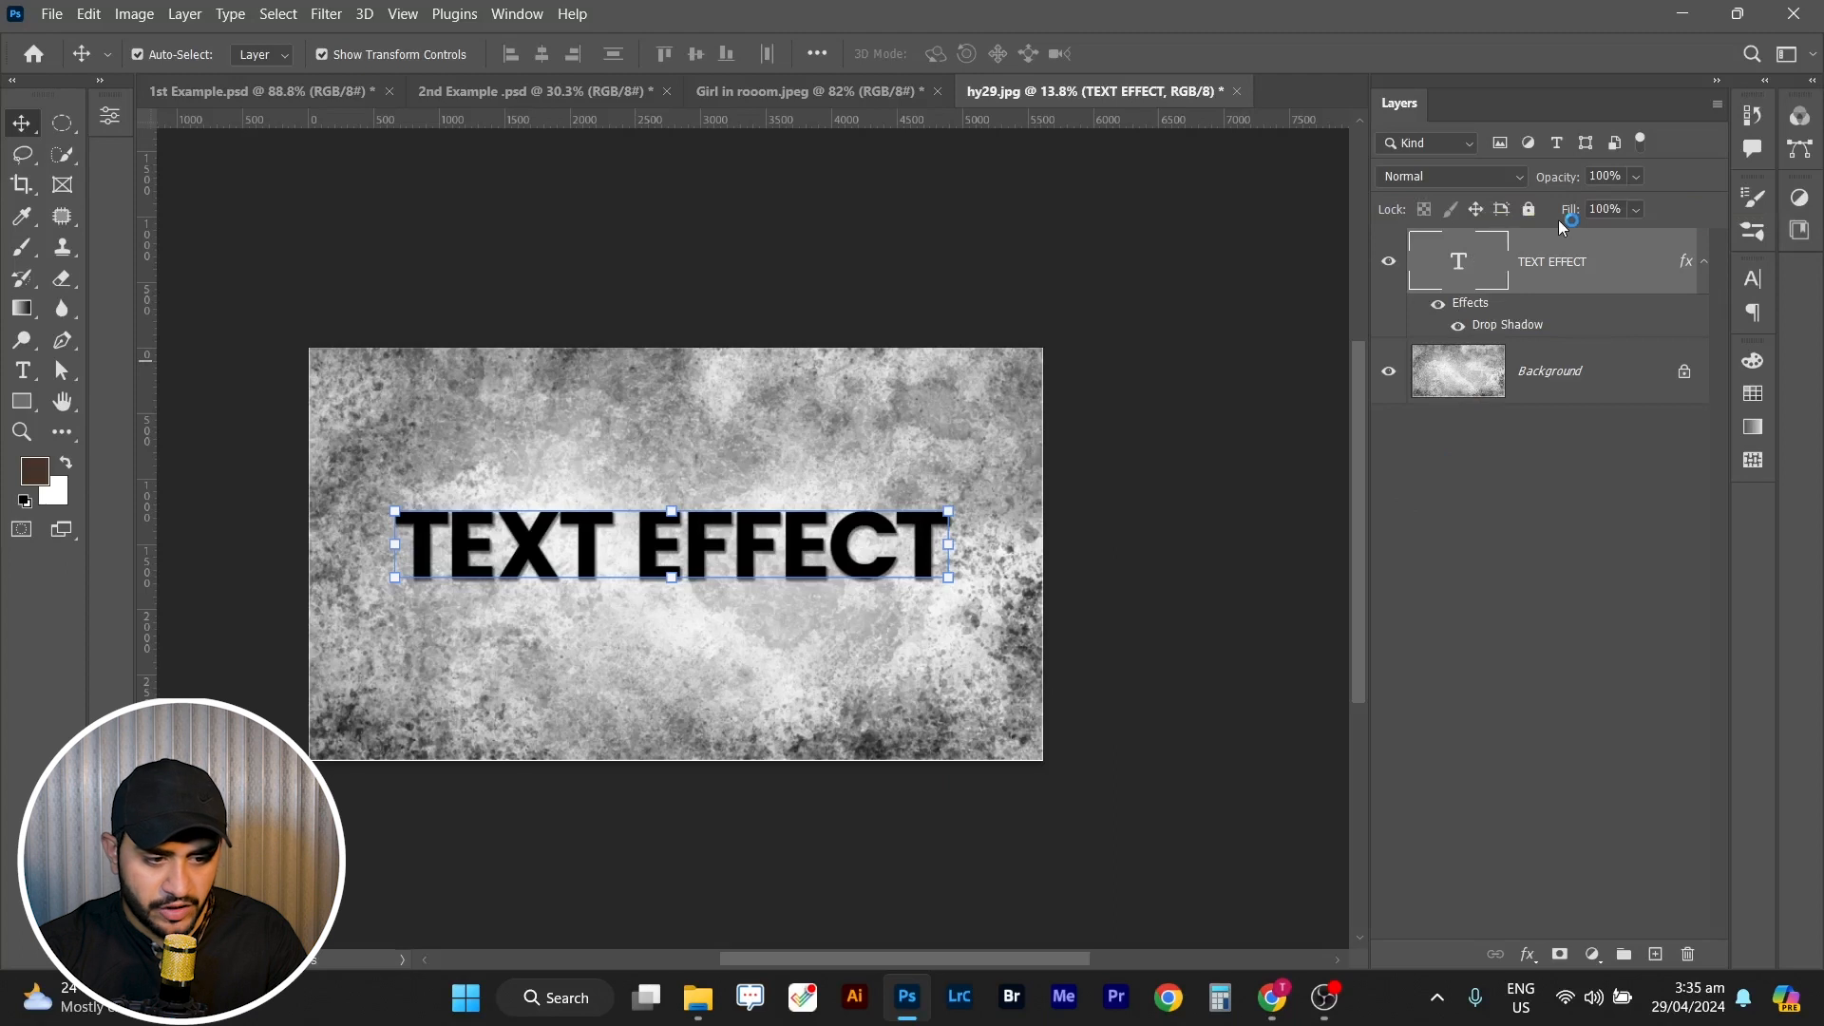
Set the TEXT EFFECT layer's fill to 0% and move the text slightly over the background.
drag(1570, 216, 563, 567)
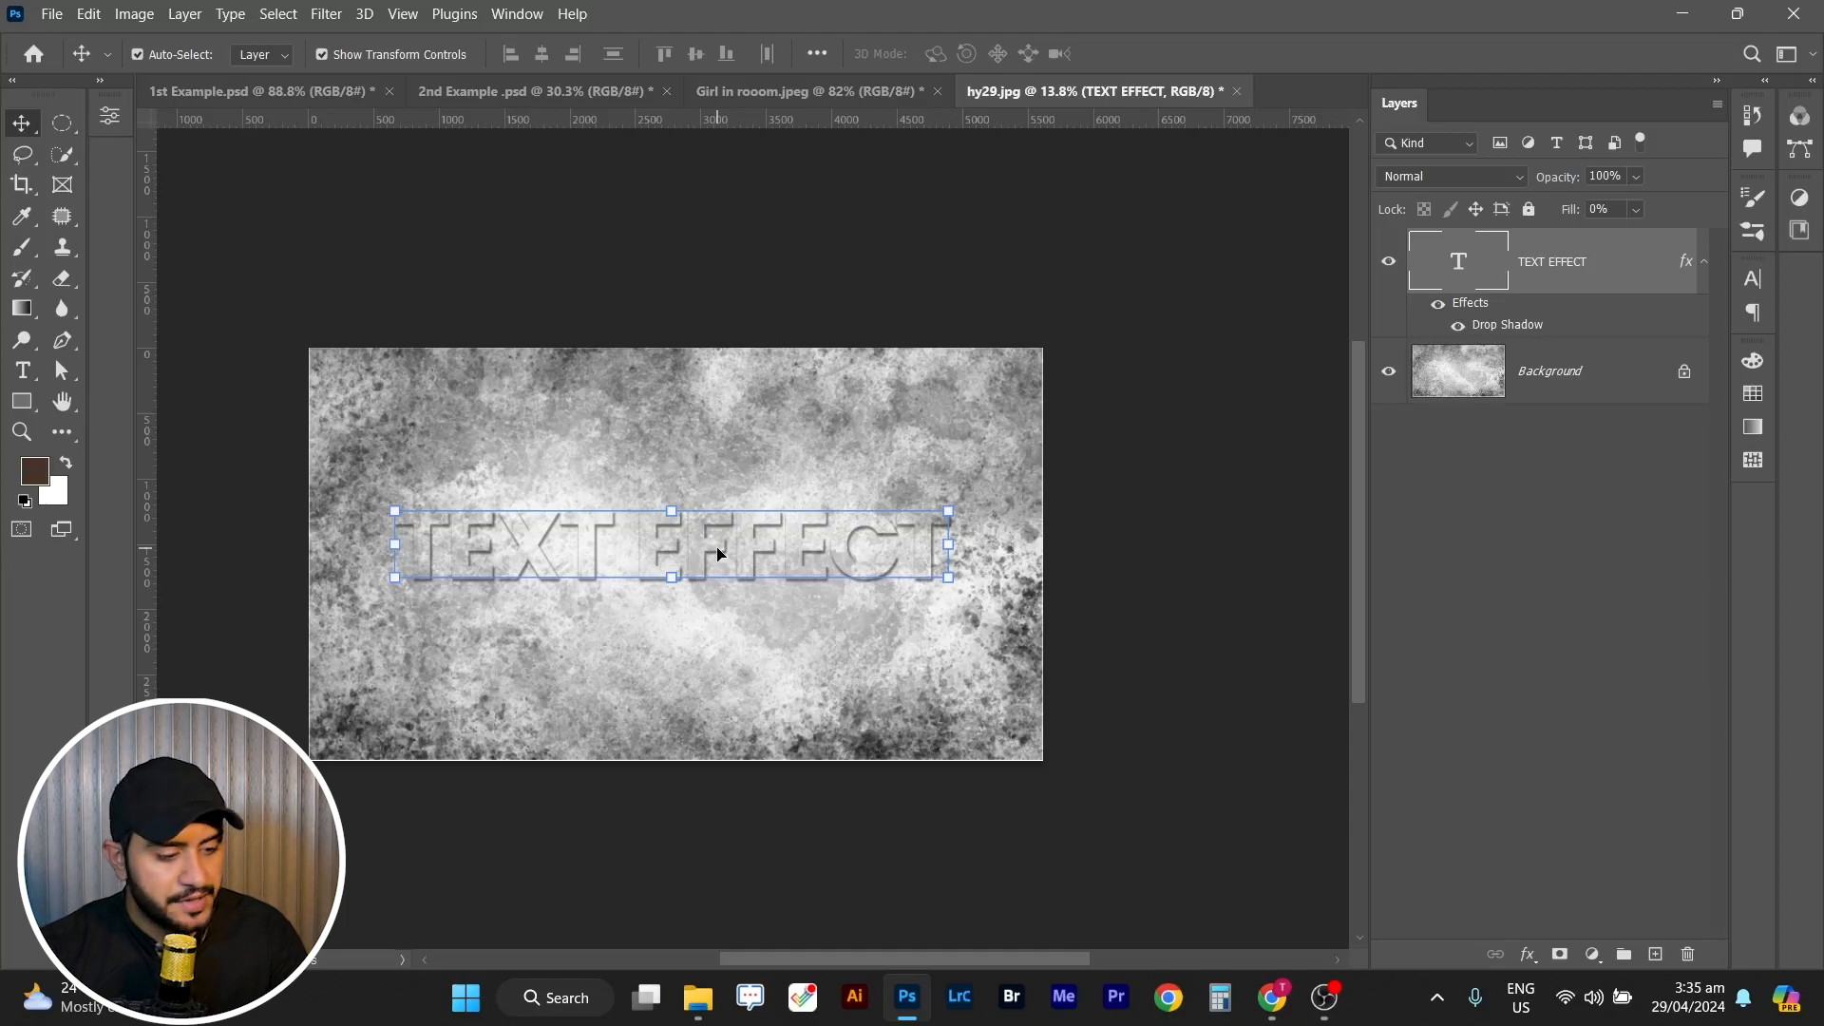
drag(717, 553, 794, 557)
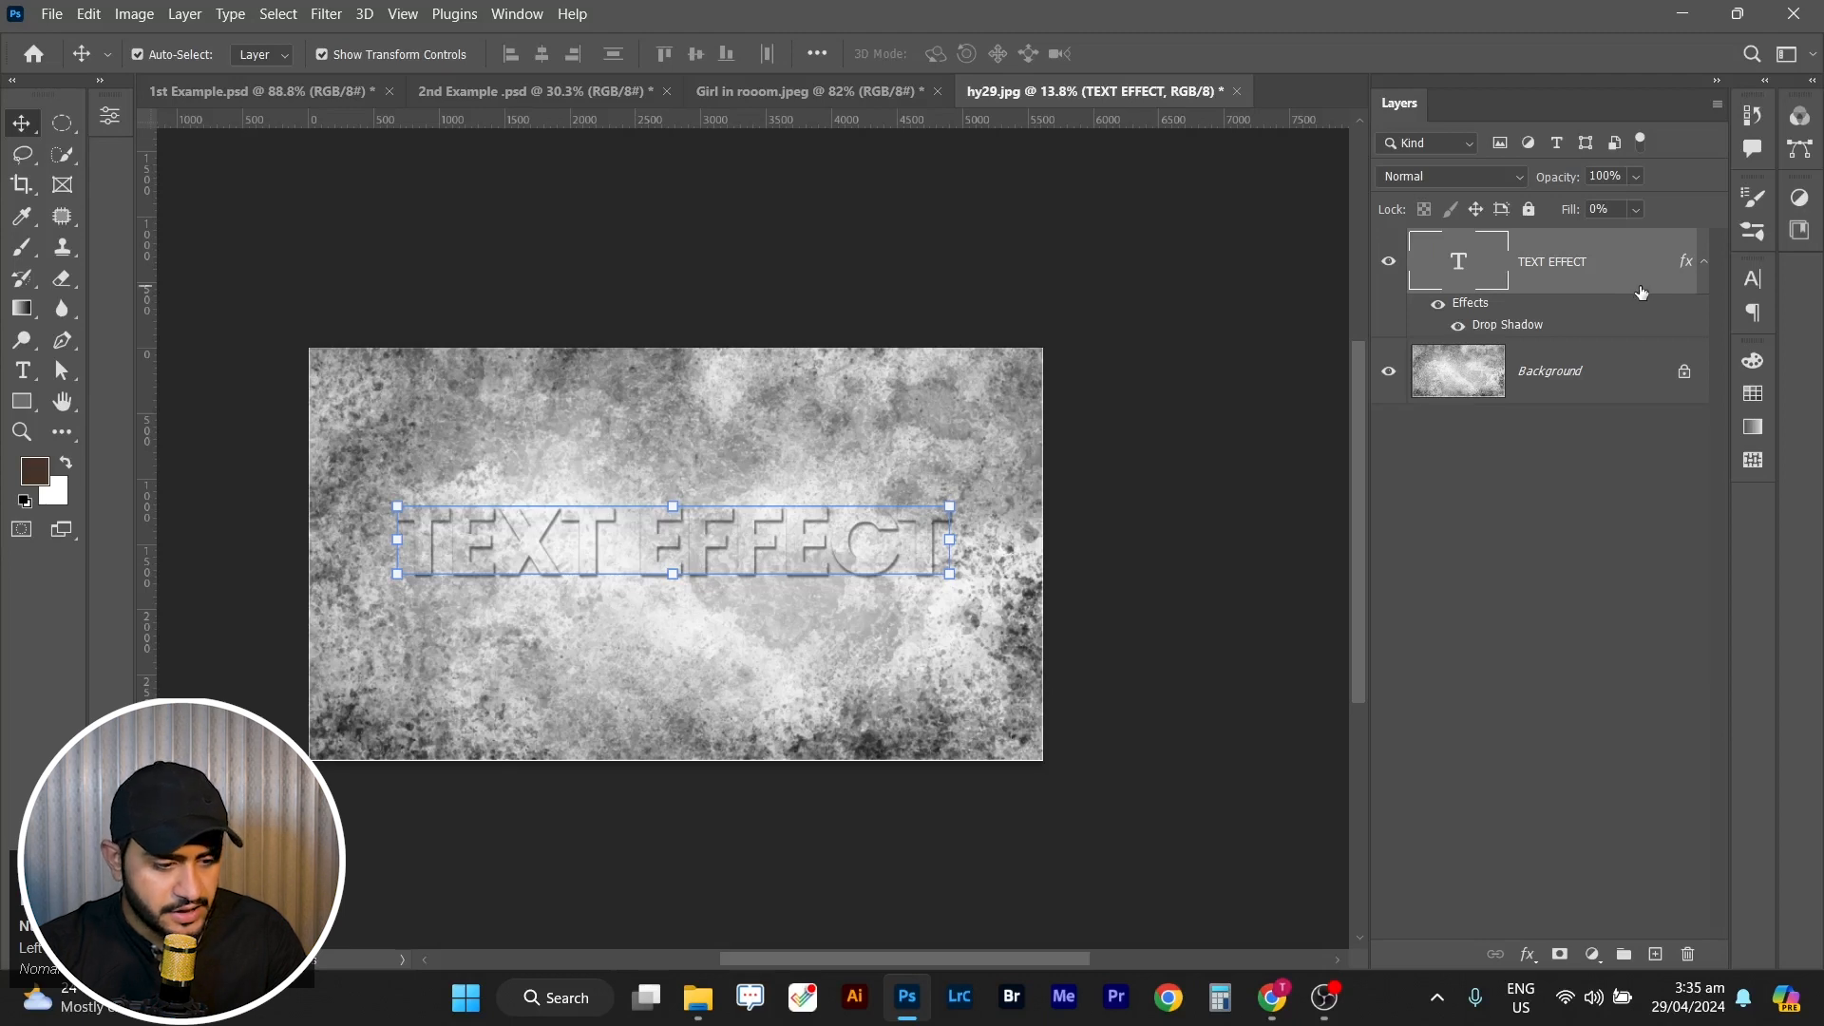
Enable Bevel & Emboss in the TEXT EFFECT layer's style and show its settings, leaving the blending options as they are.
double_click(1642, 286)
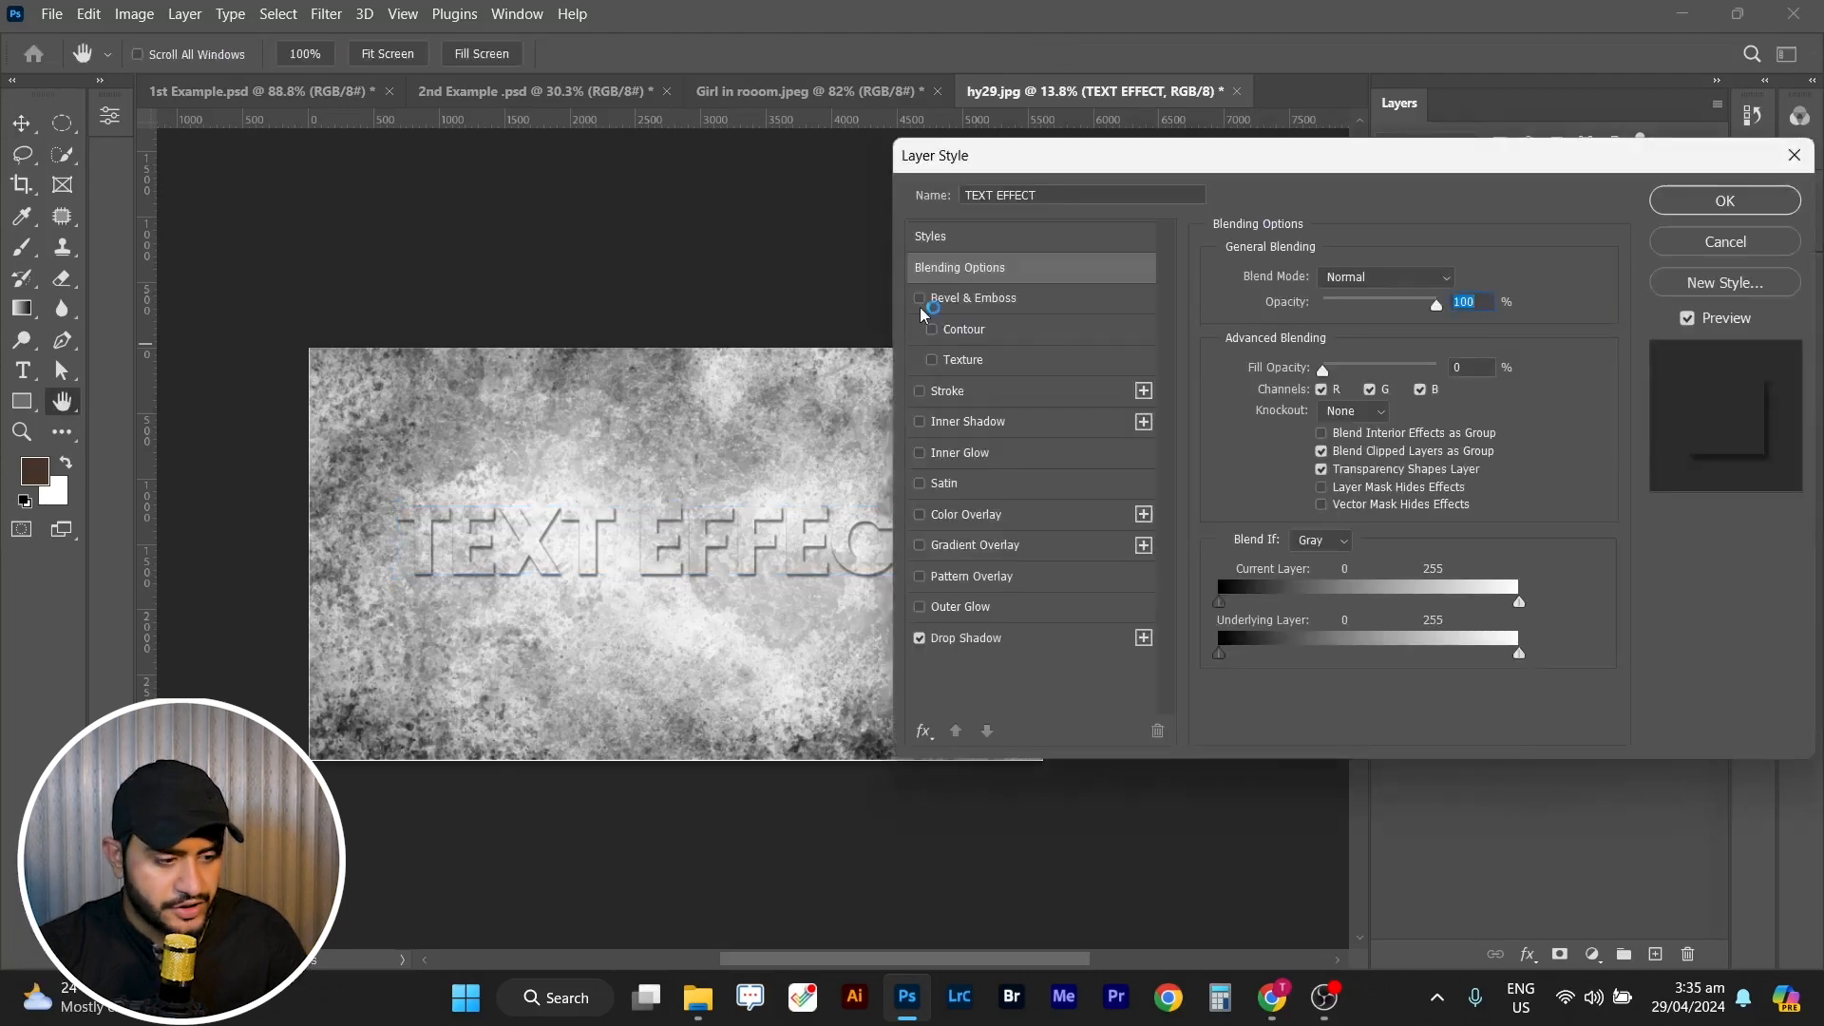
click(920, 299)
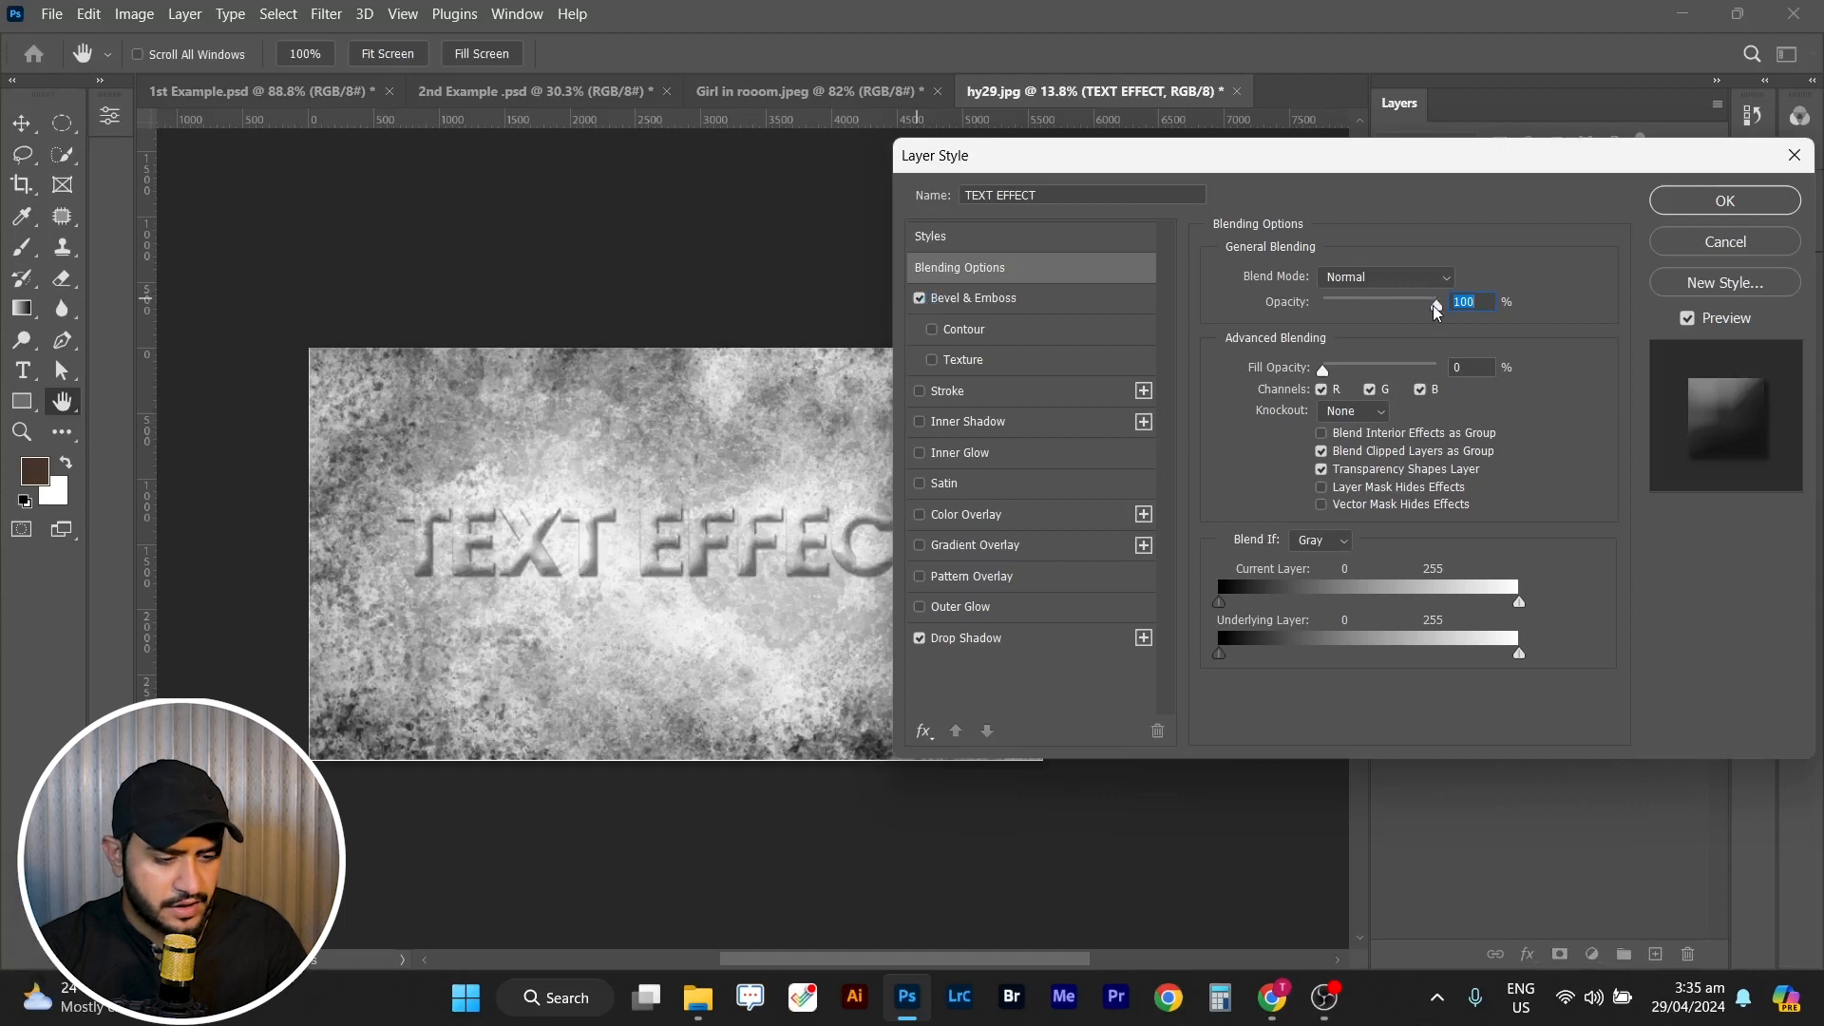
mouse_move(1436, 312)
mouse_down()
mouse_move(1380, 302)
mouse_move(1442, 329)
mouse_up()
click(1387, 277)
click(1387, 278)
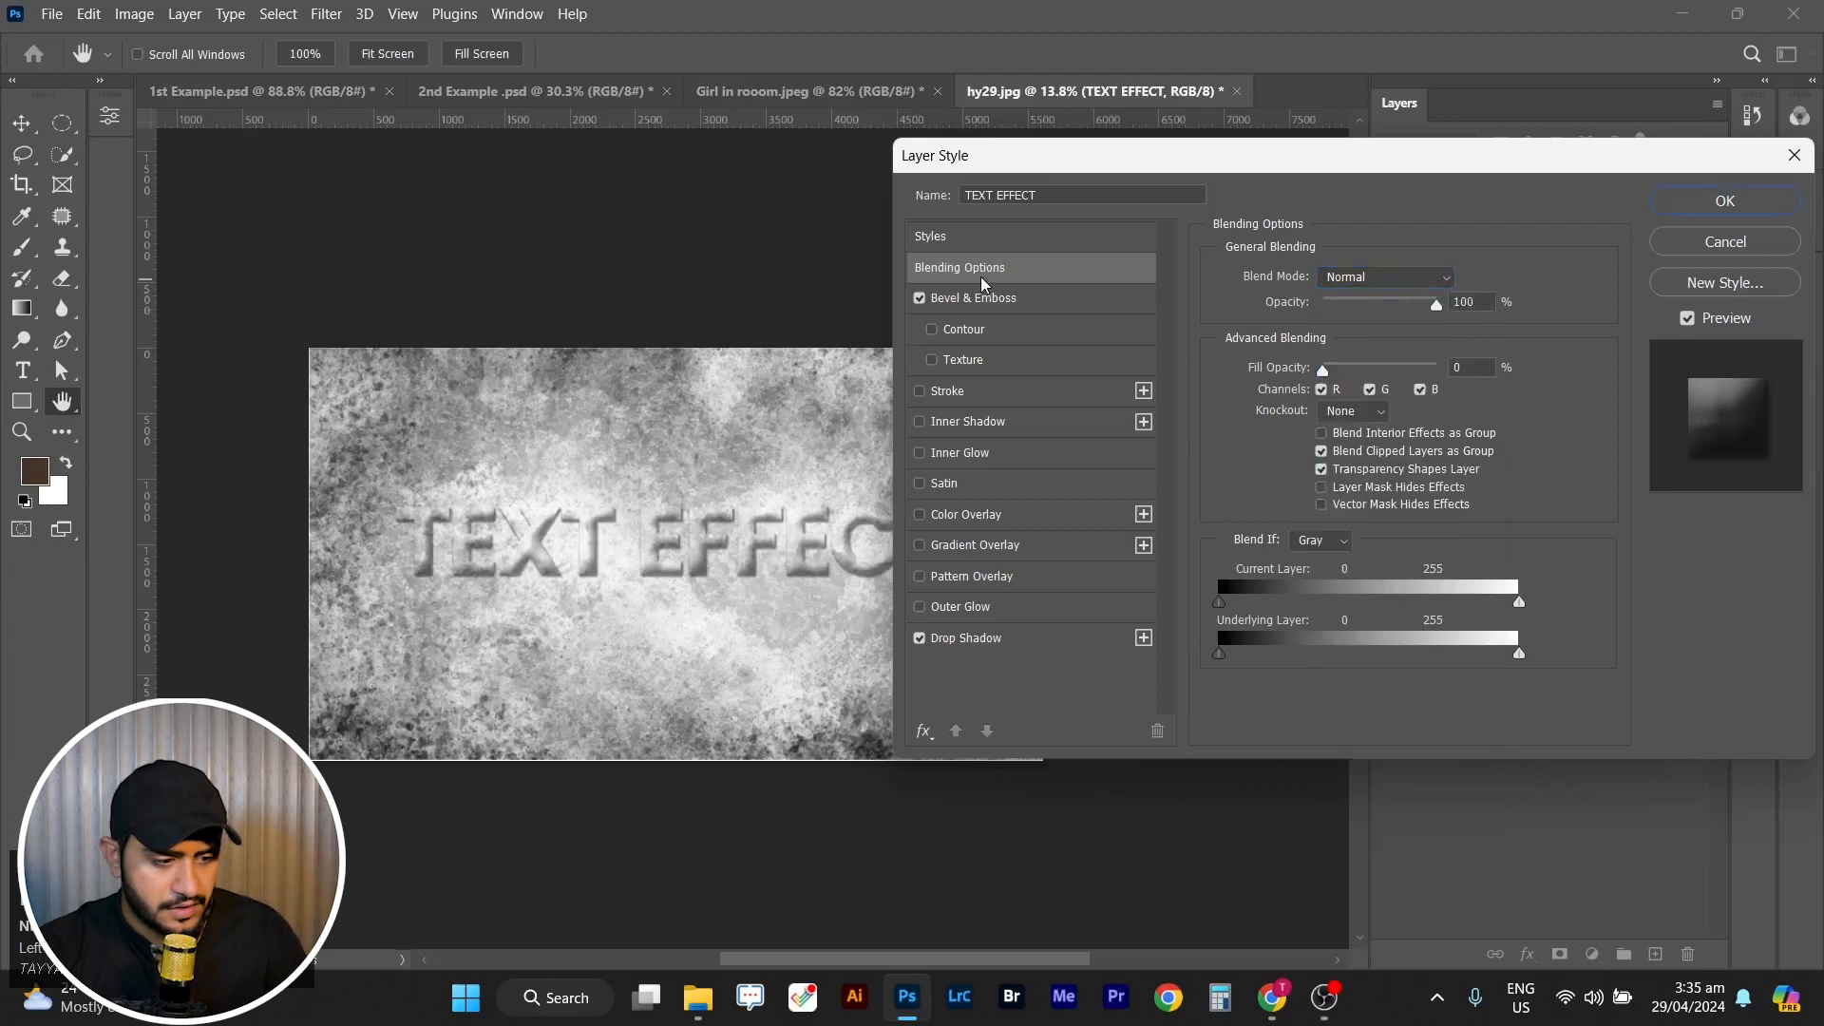
click(993, 300)
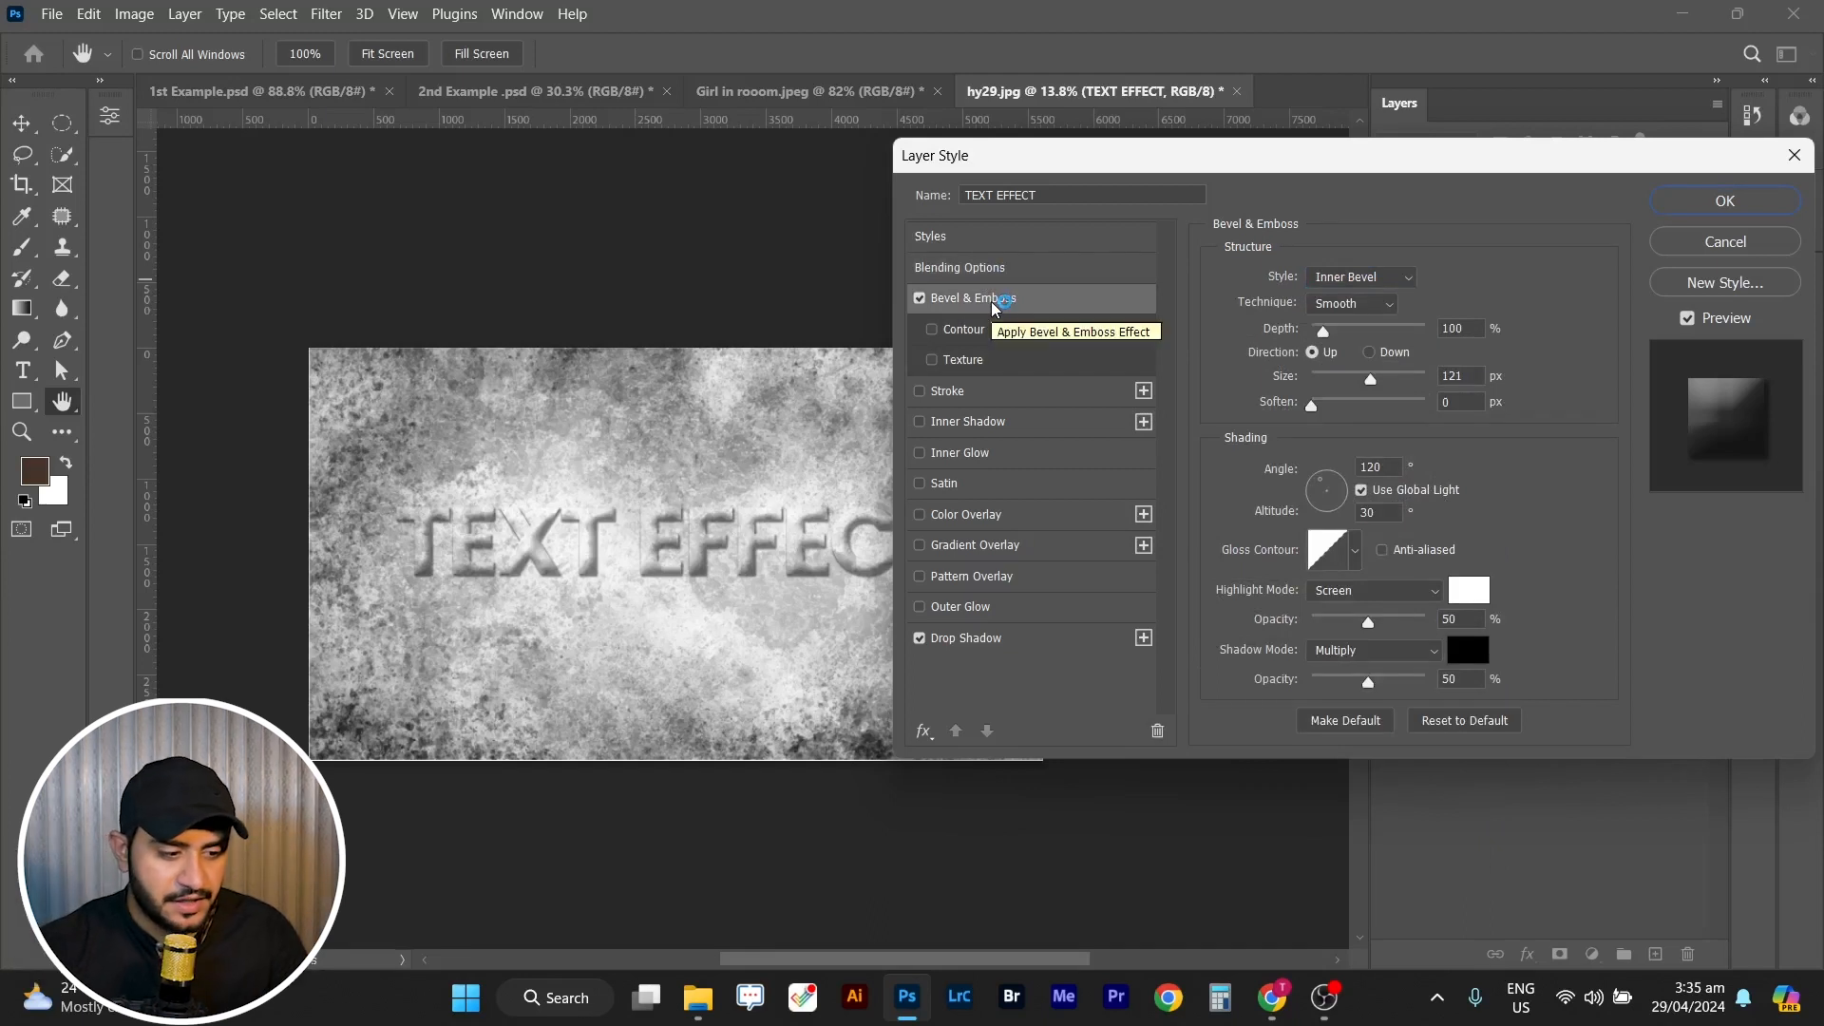
click(997, 271)
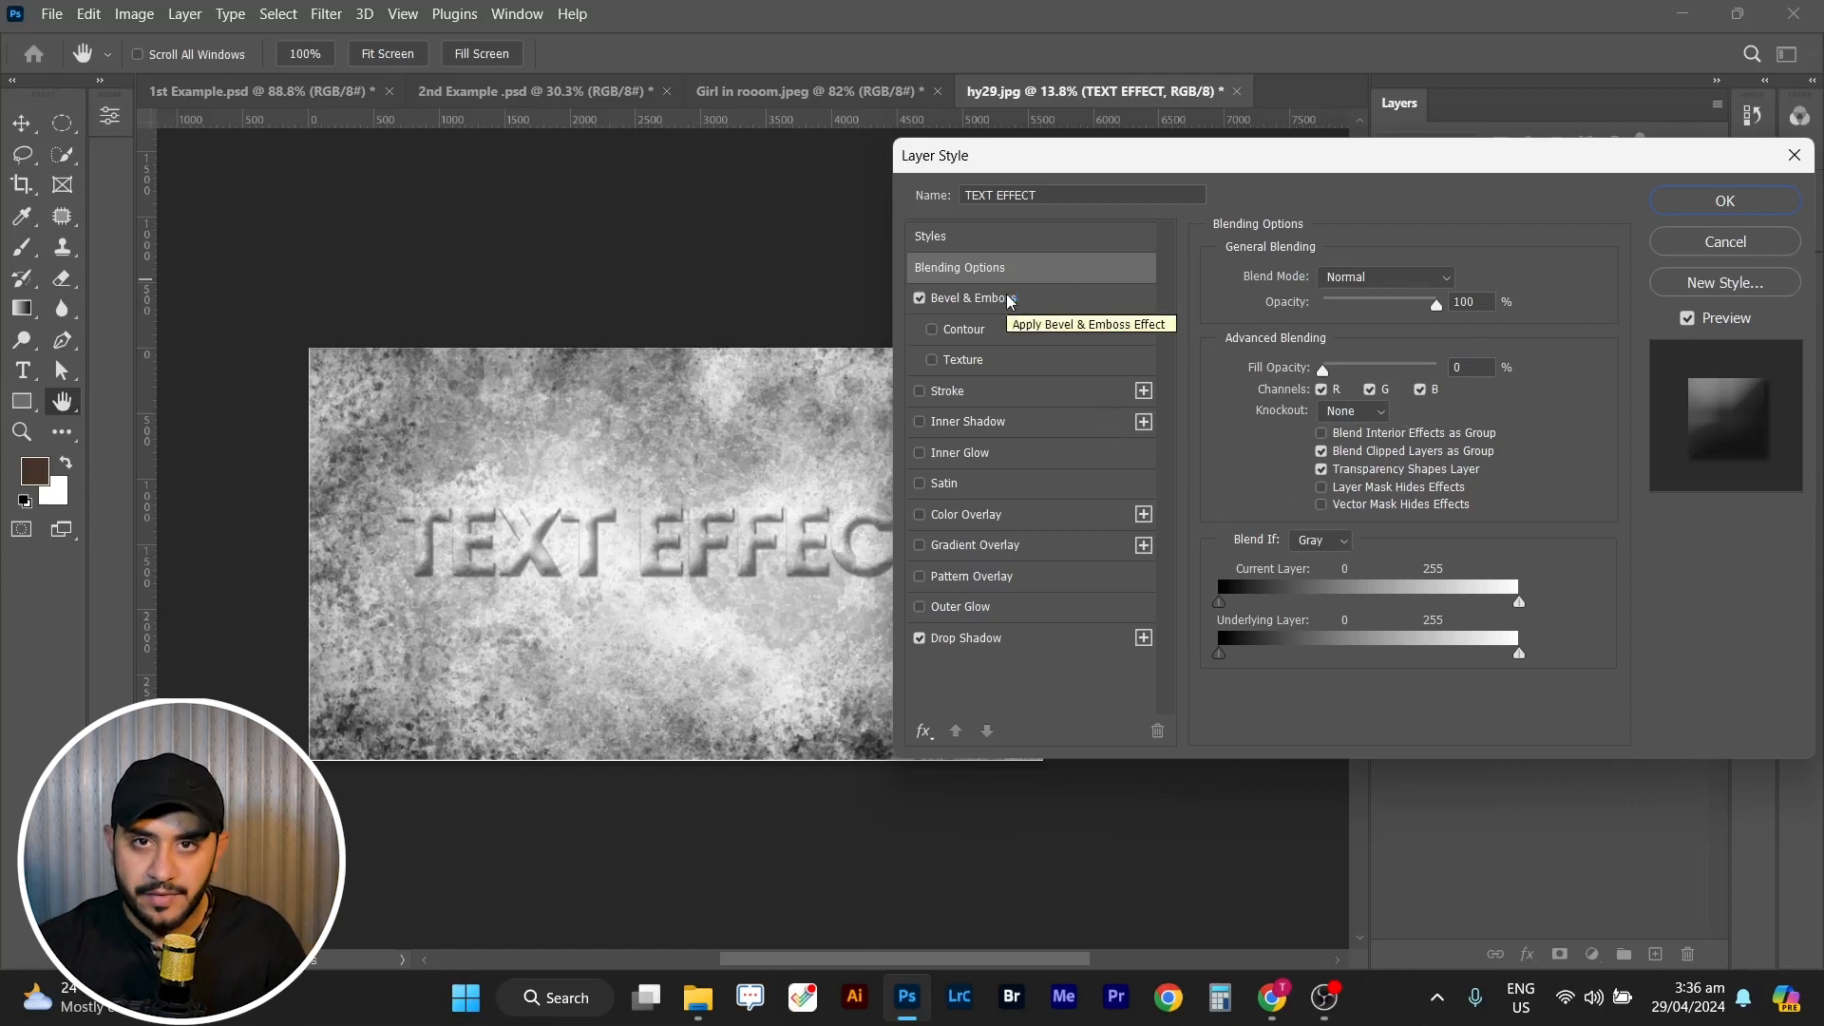
click(947, 300)
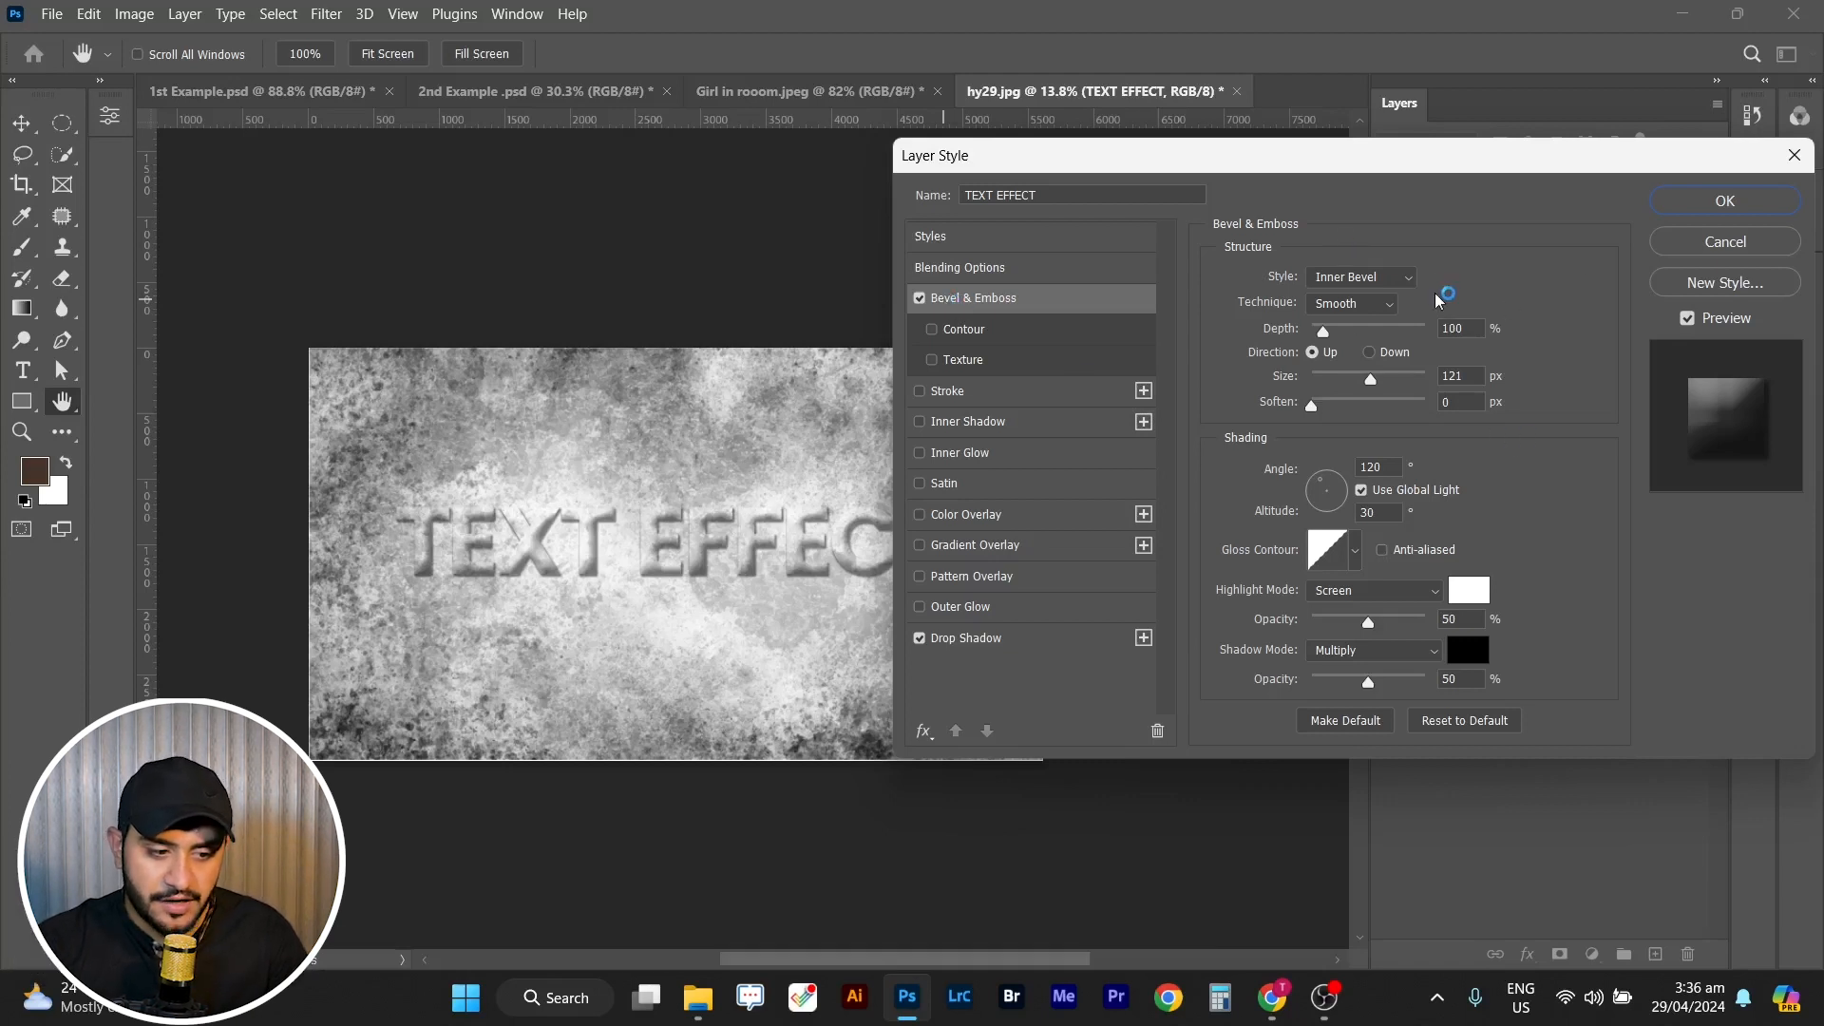
Keep the Inner Bevel style and set the bevel's direction to Down, depth to 32% and size to 57 px.
click(1388, 281)
click(1380, 315)
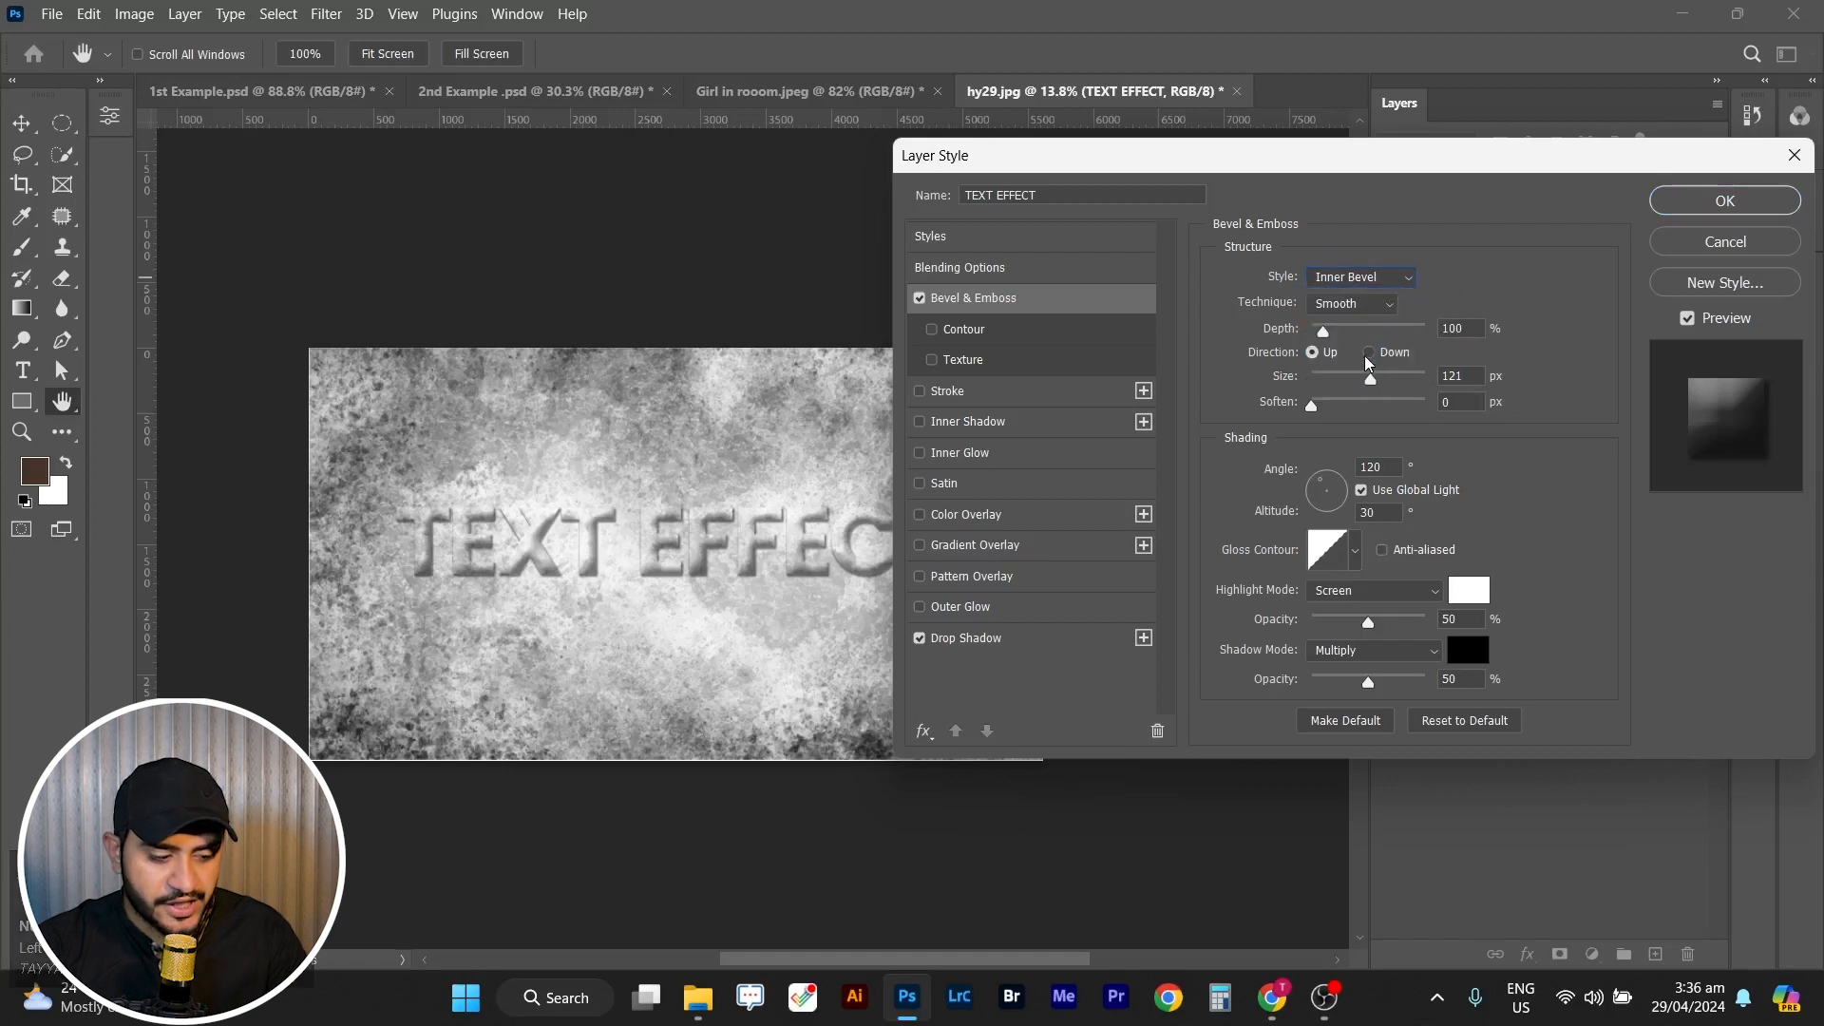
click(1368, 354)
drag(1323, 331, 1321, 343)
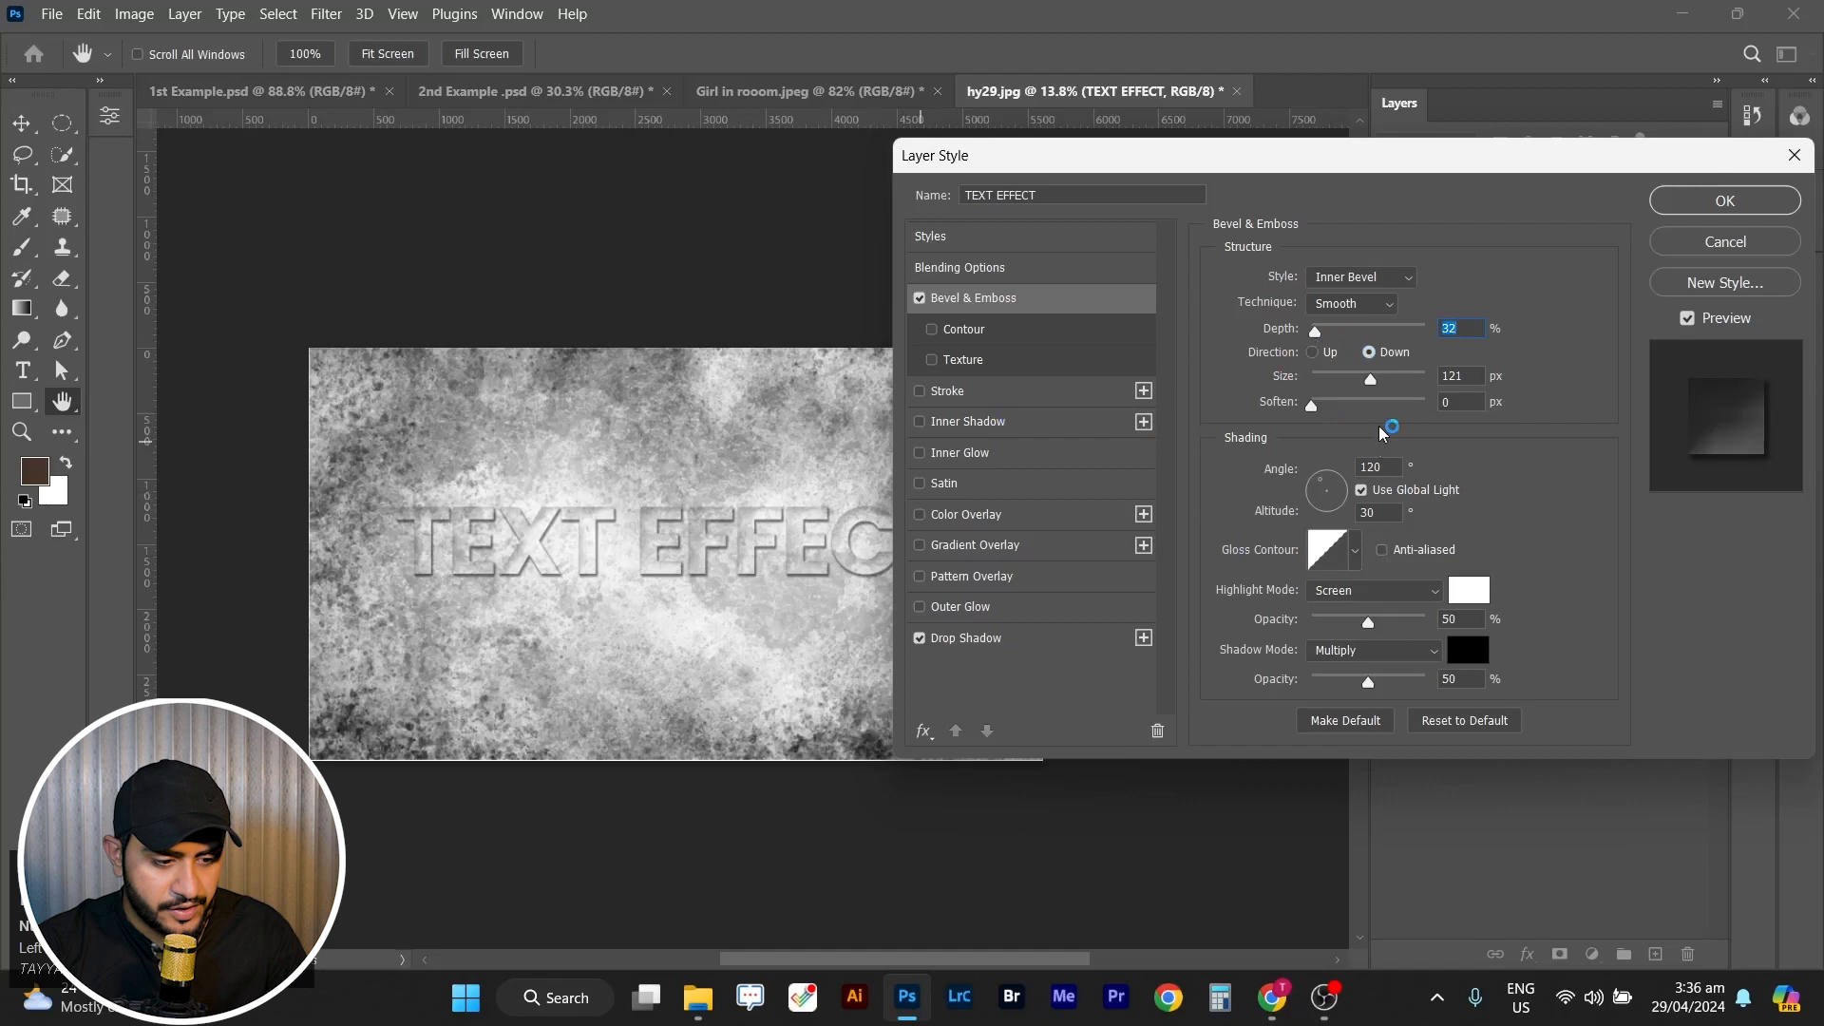
drag(1375, 384, 1347, 384)
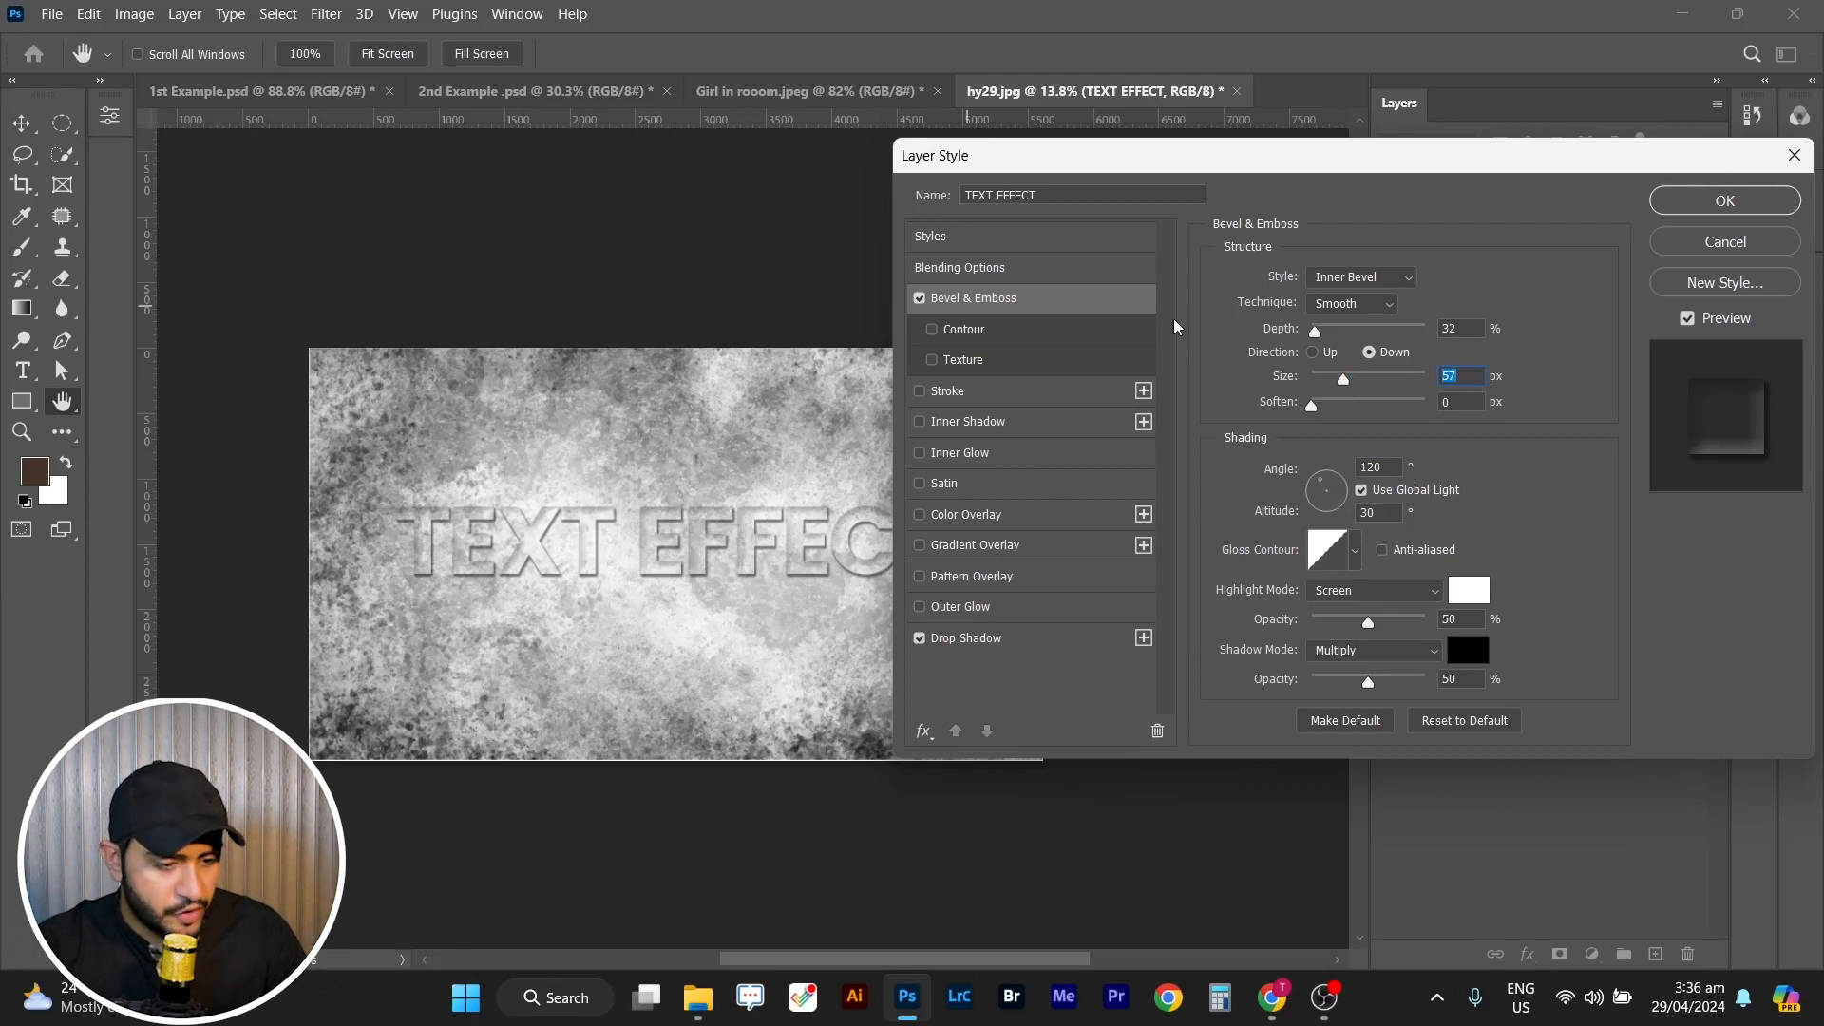
Set the bevel's angle to 149° and altitude to 0°, with direction Up and depth 84%, and reposition the Layer Style dialog.
mouse_move(1303, 483)
mouse_down()
mouse_move(1328, 472)
mouse_move(1310, 481)
mouse_up()
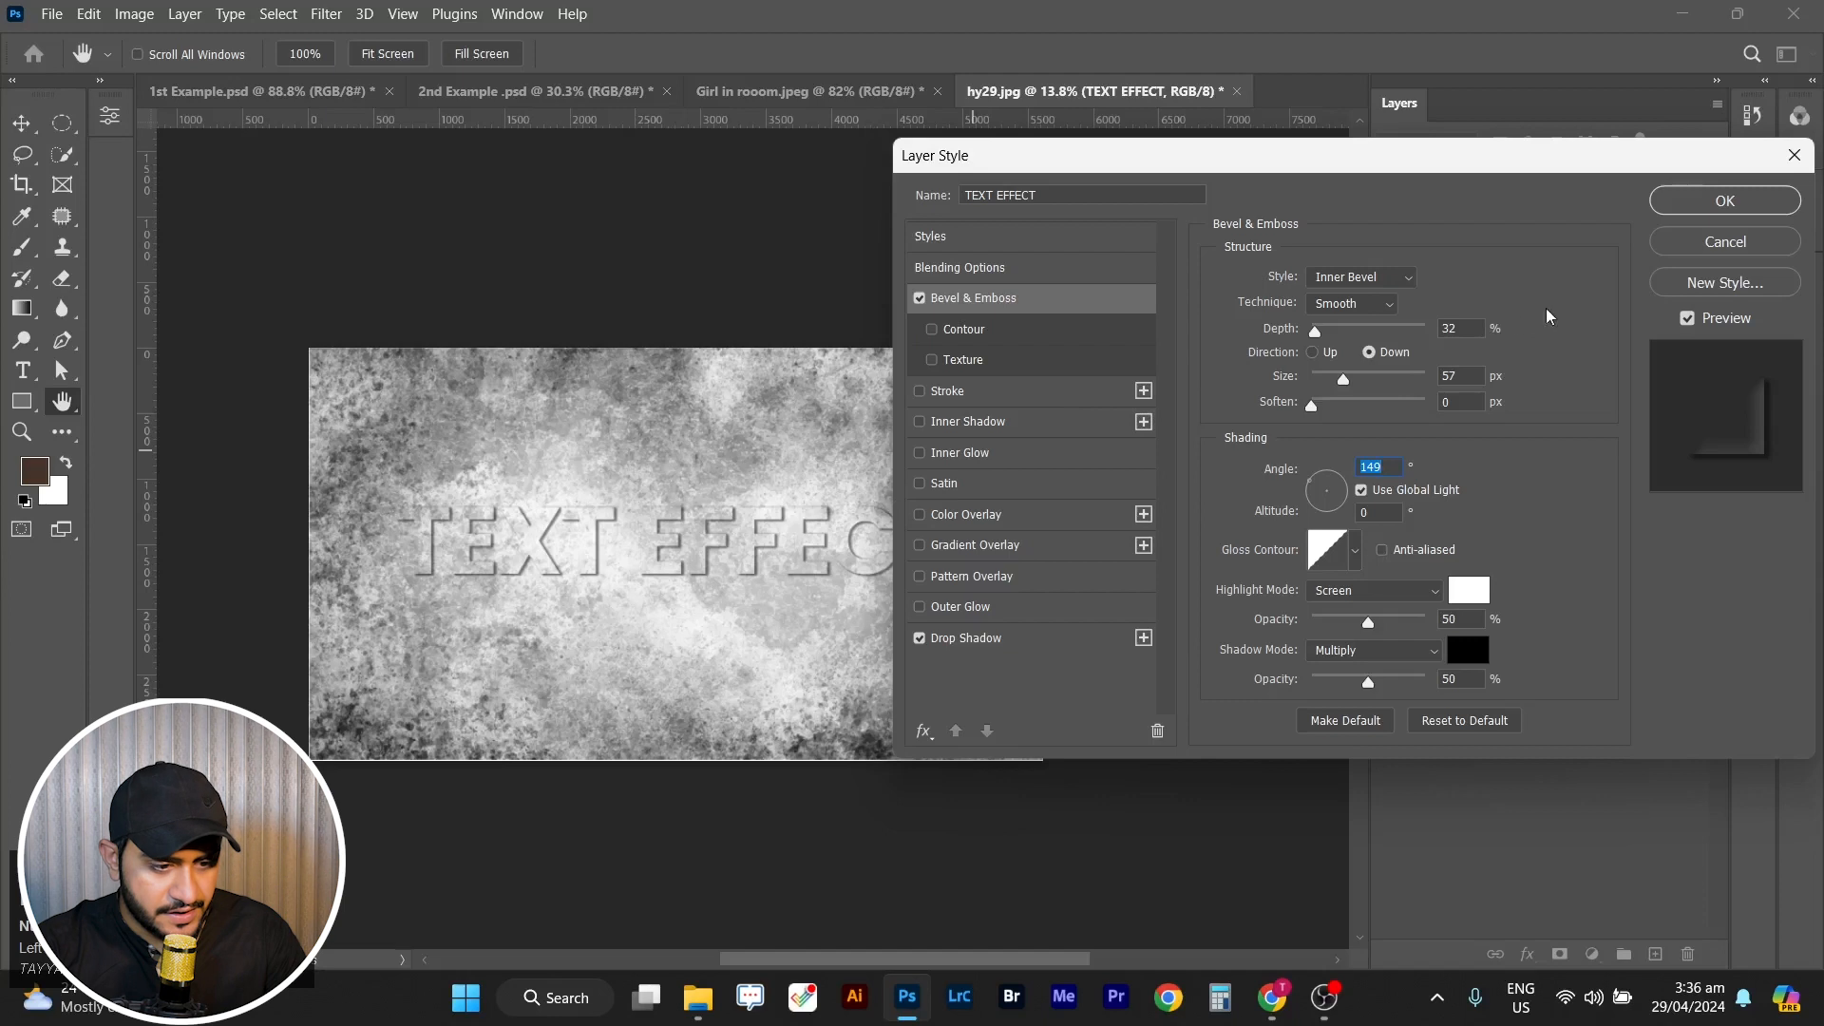
click(1315, 353)
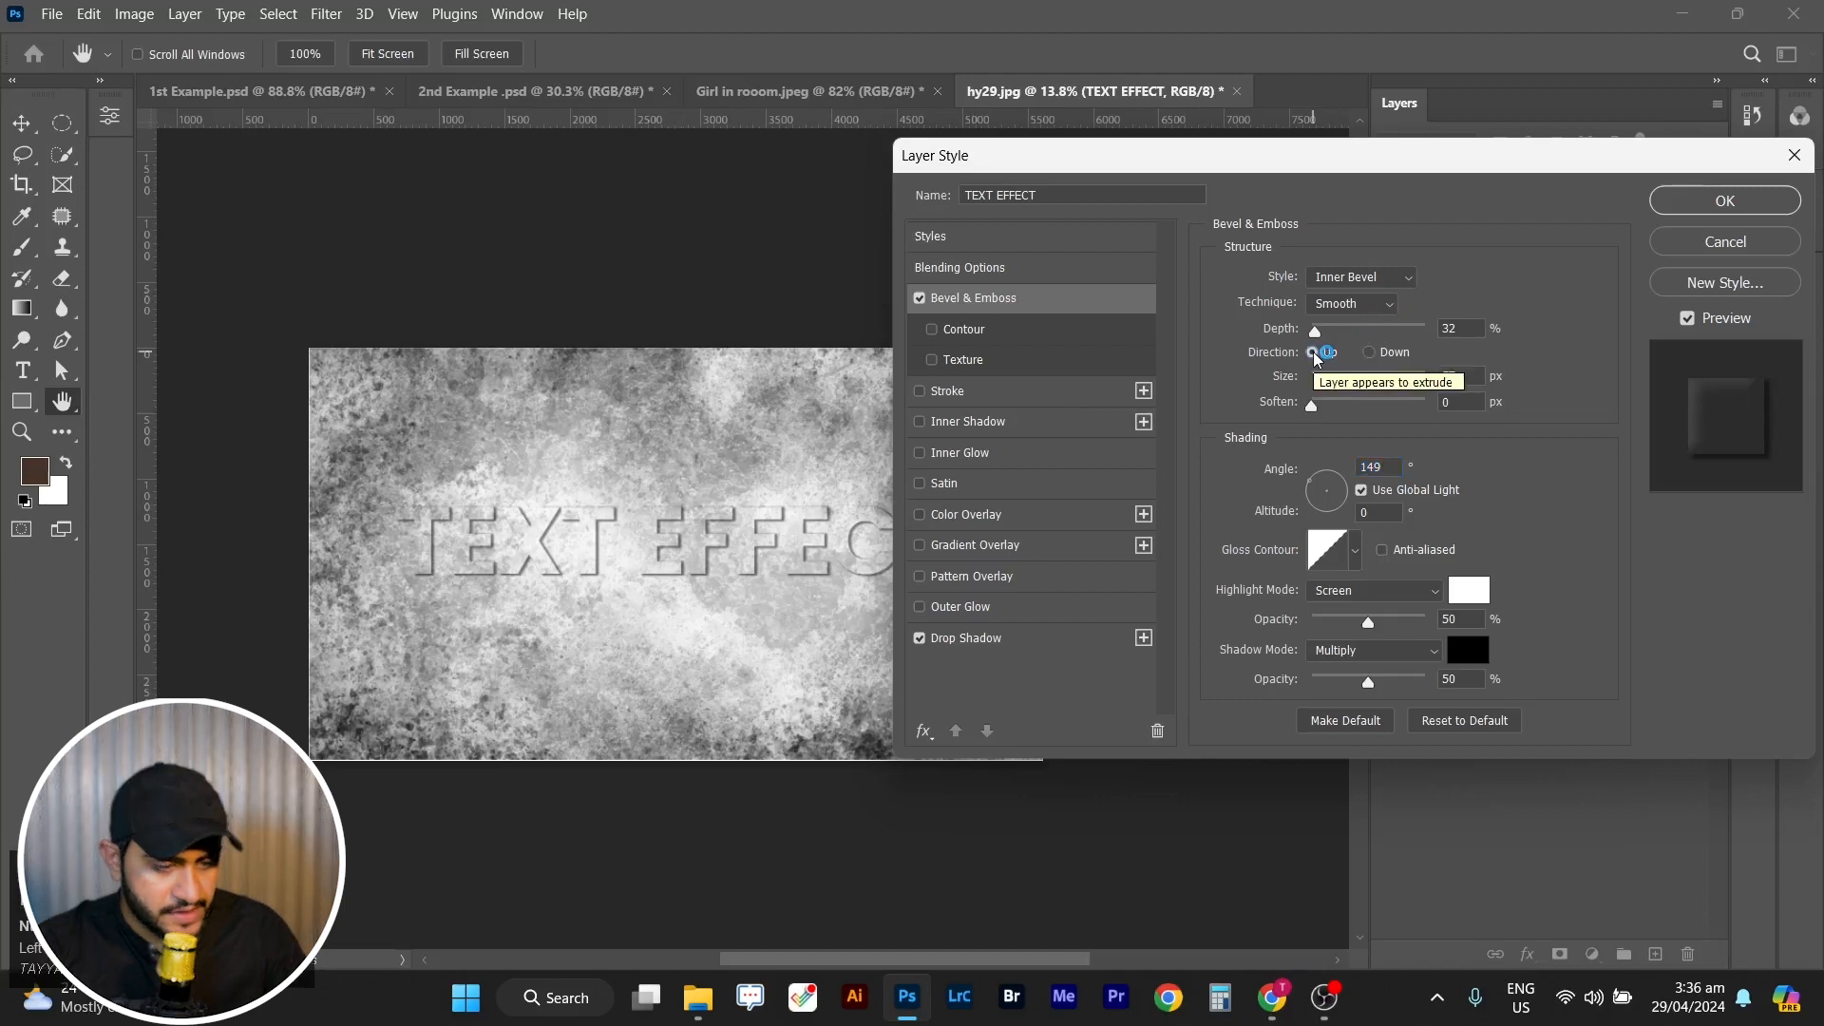
drag(1315, 332, 1323, 334)
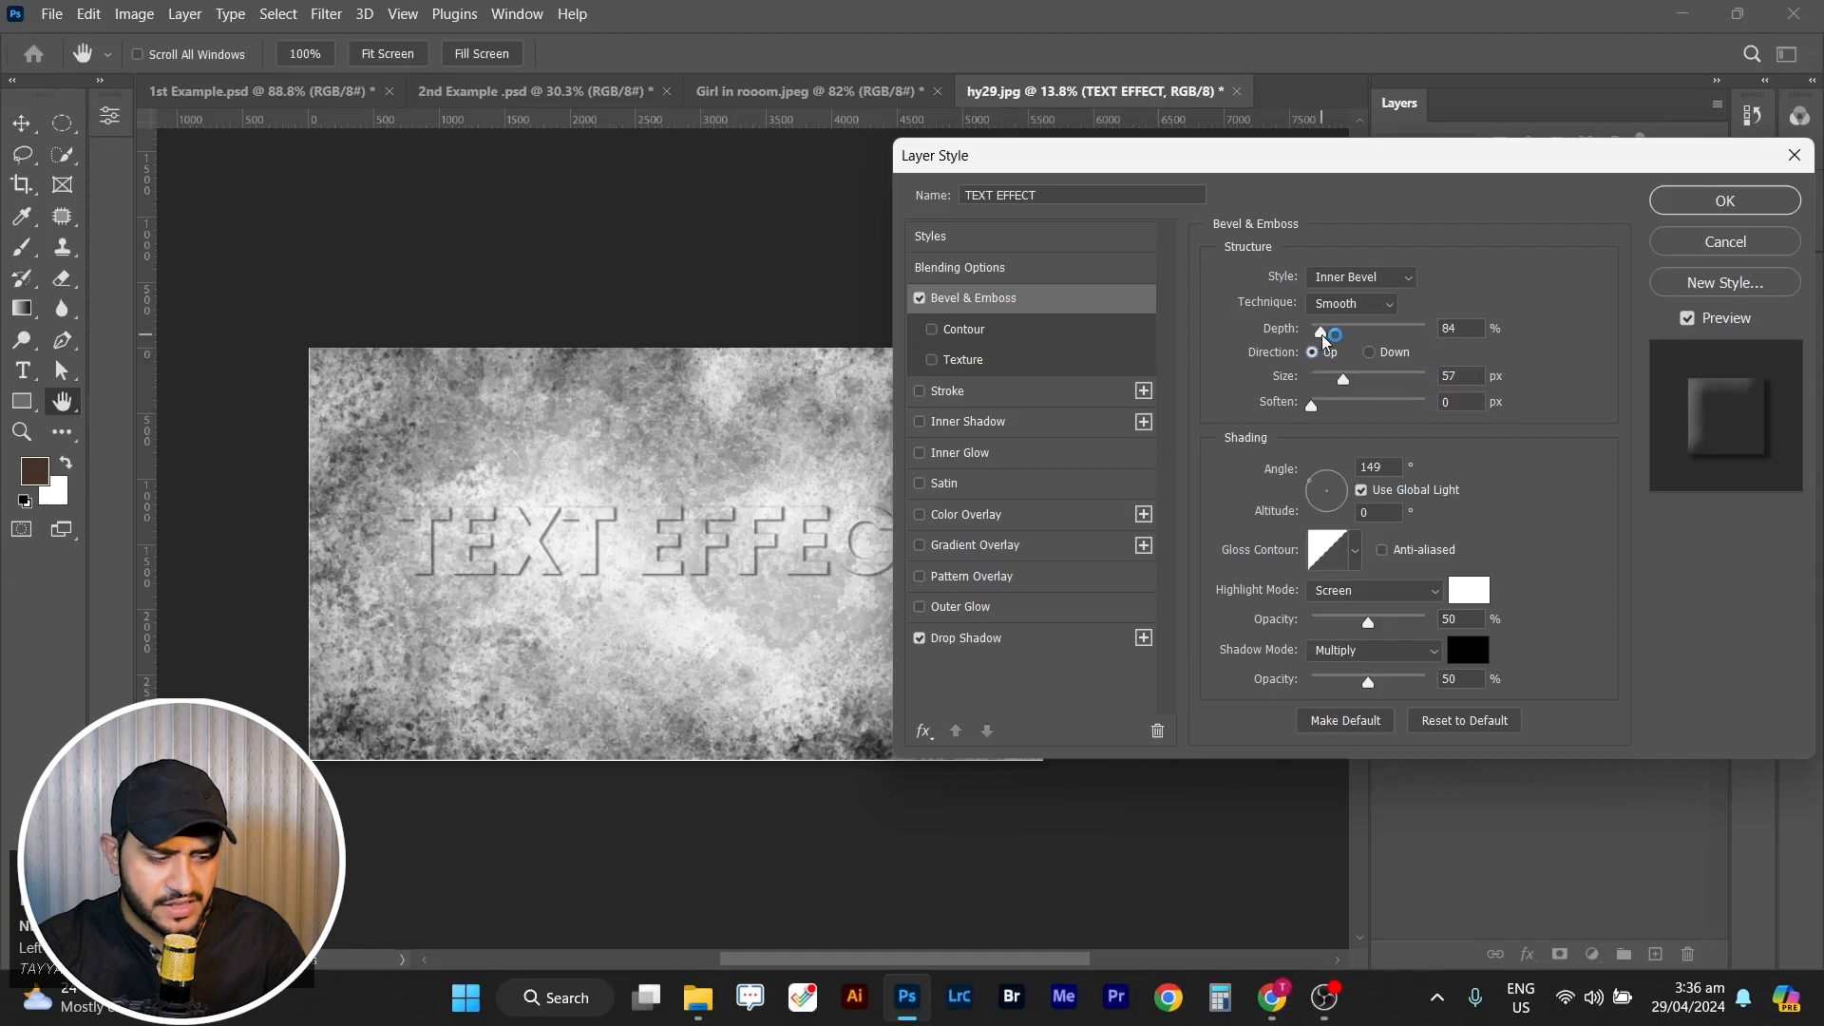
click(1326, 338)
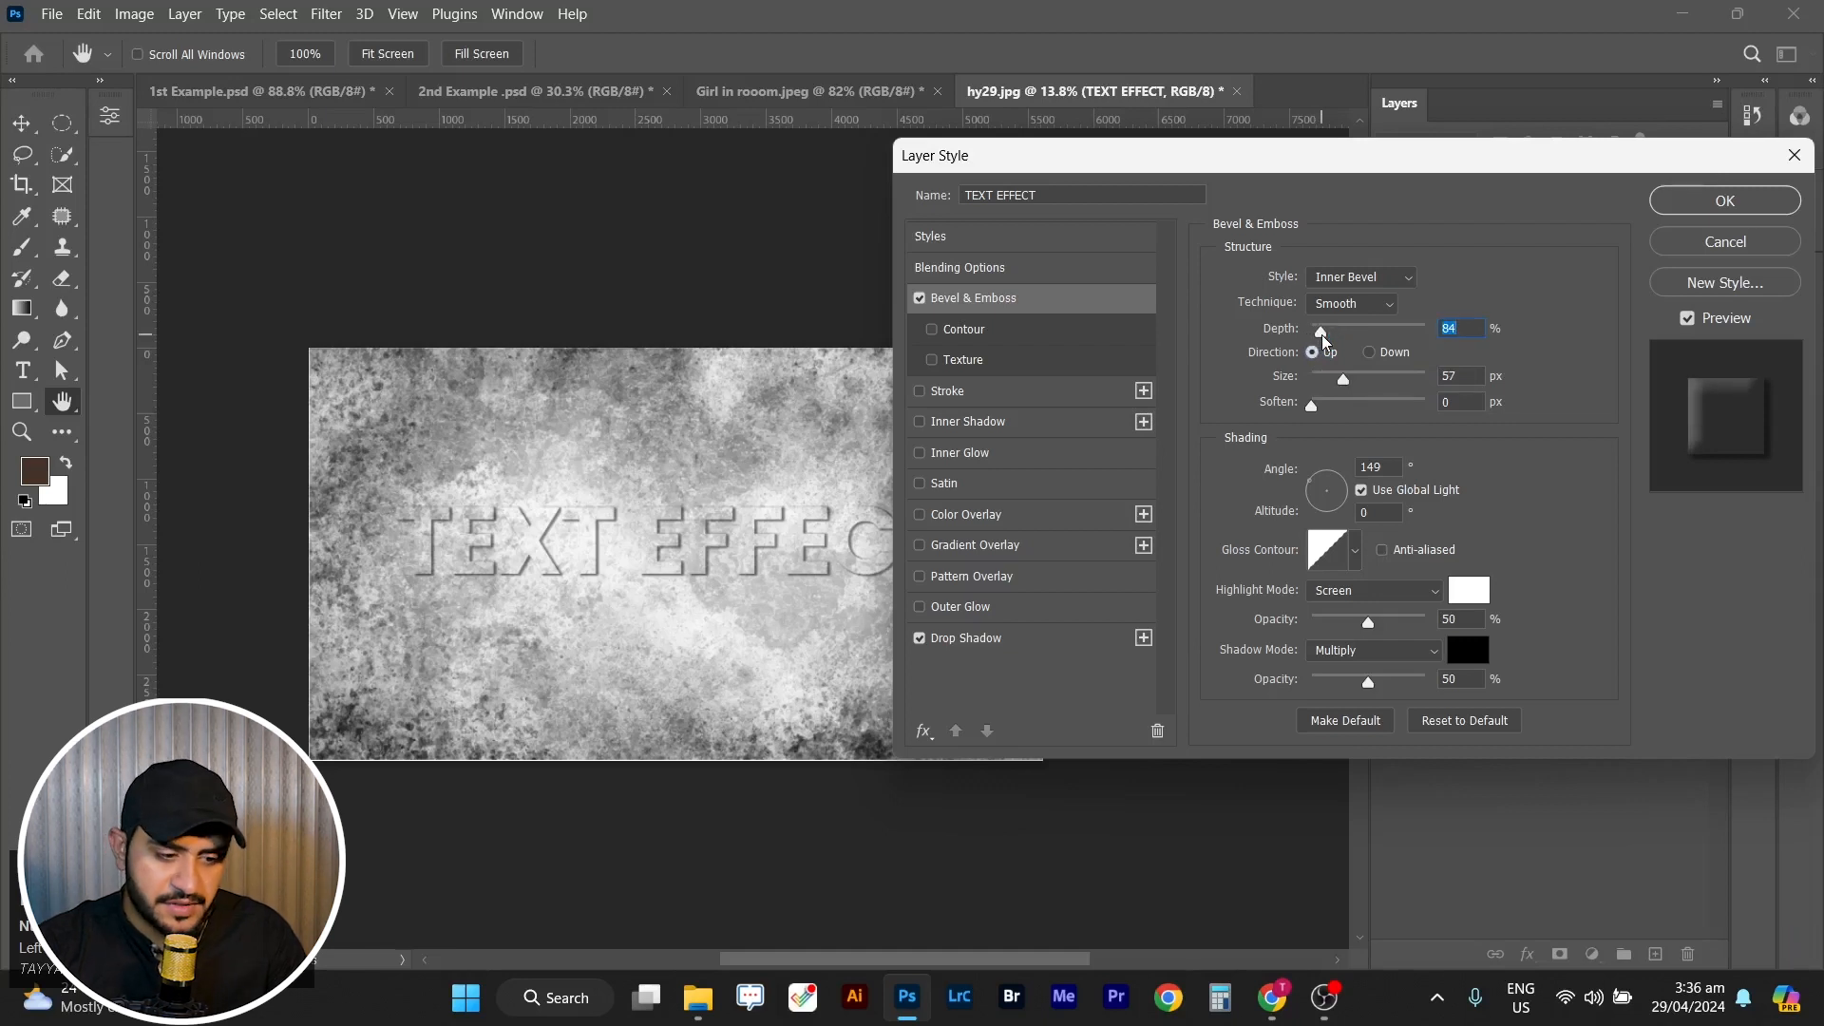
drag(1425, 175, 1254, 138)
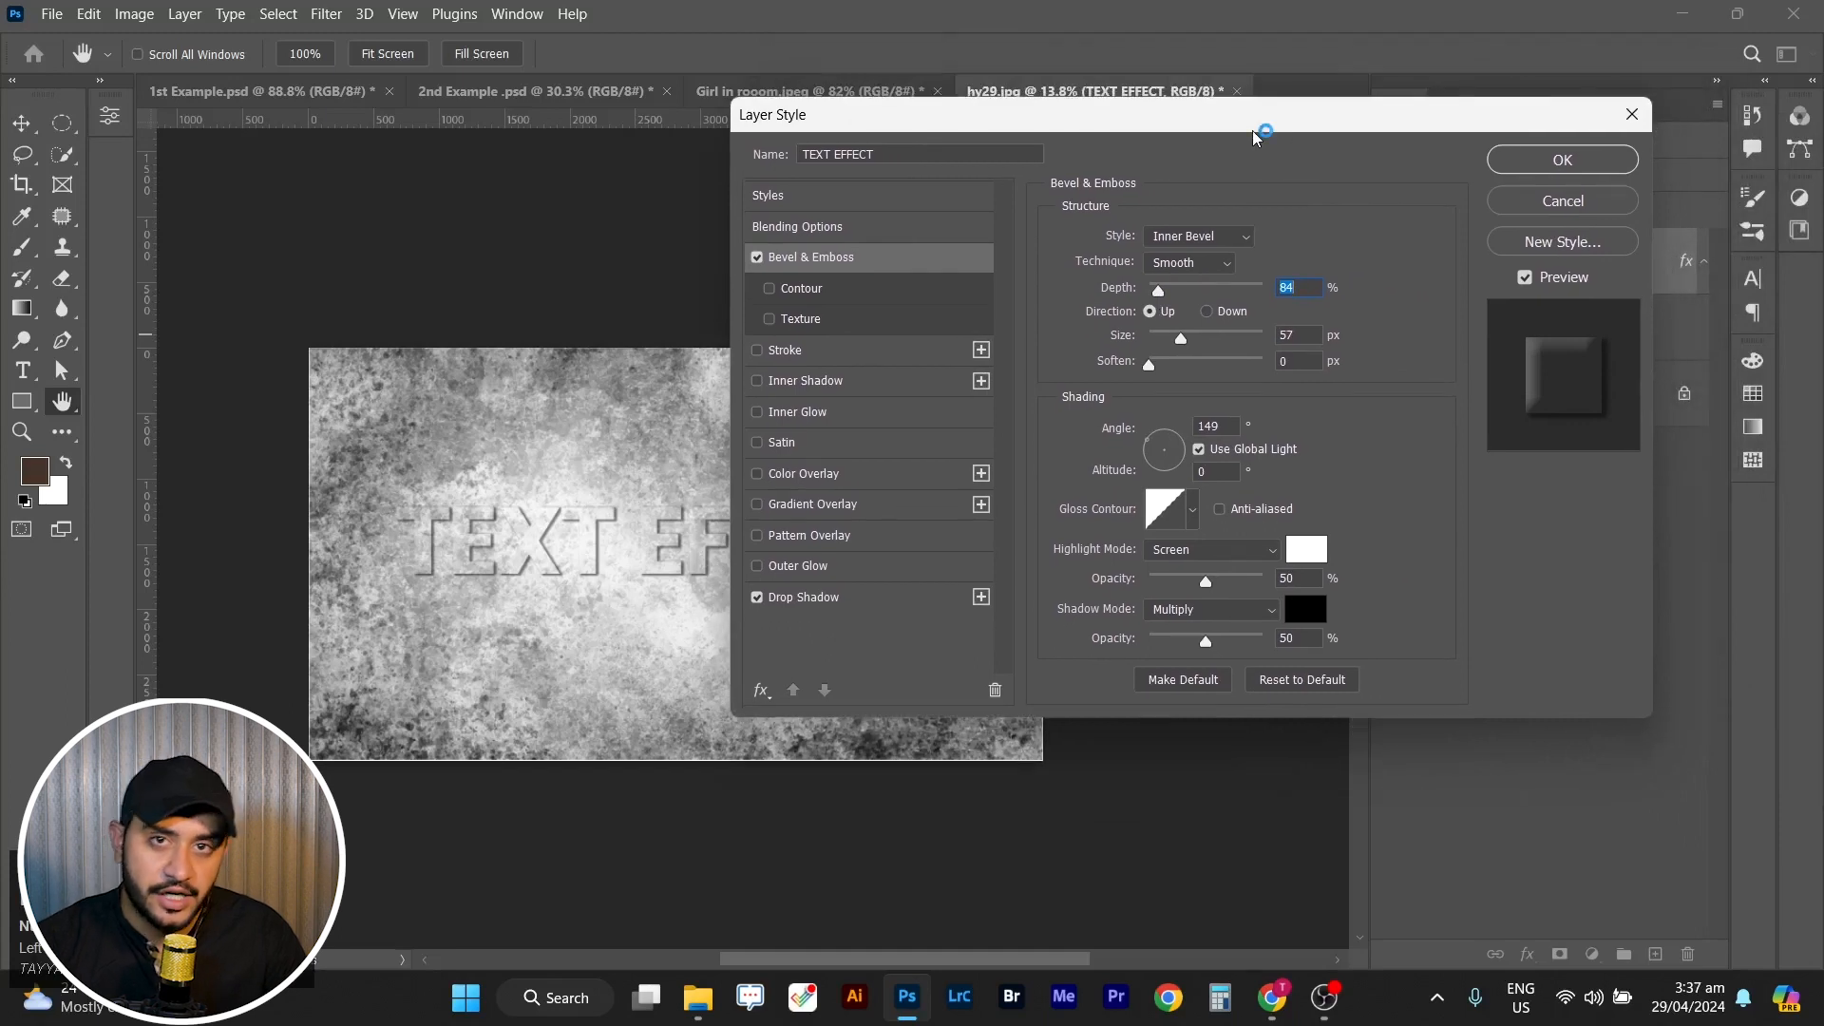